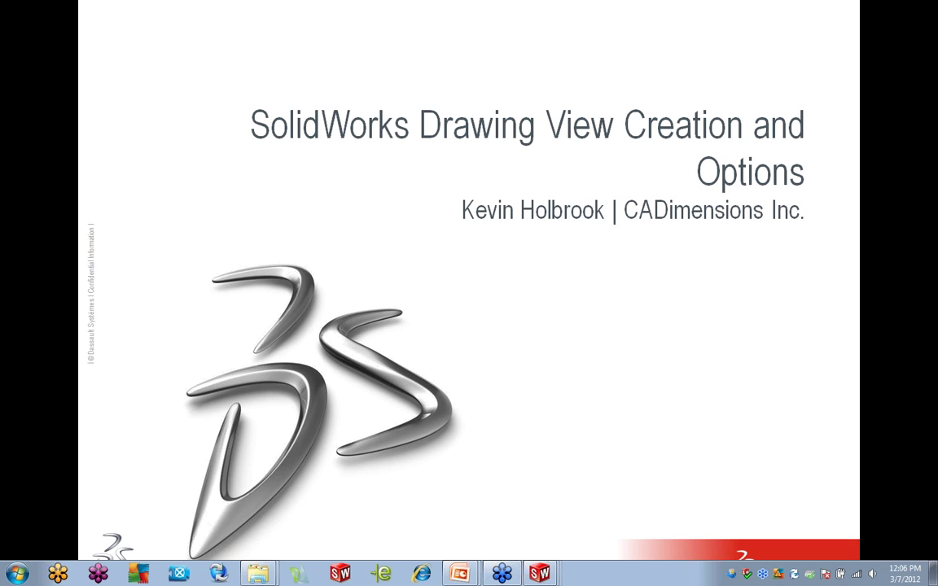
Step: Advance the slideshow to slide 2, the Agenda for Drawing View Creation and Options
left_click(256, 367)
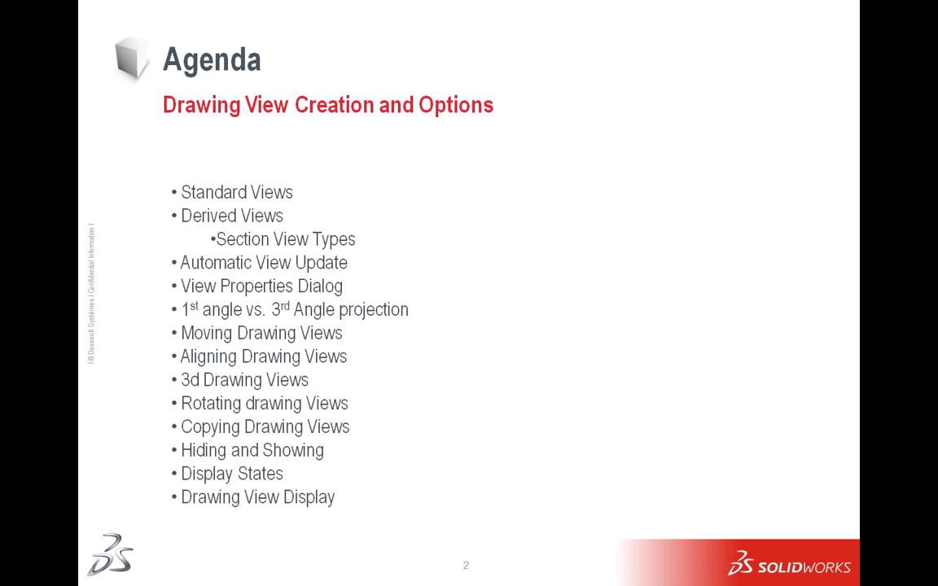
Step: Move to slide 3, Drawing View Types, then switch to the SolidWorks oil pump1 drawing
key("Right")
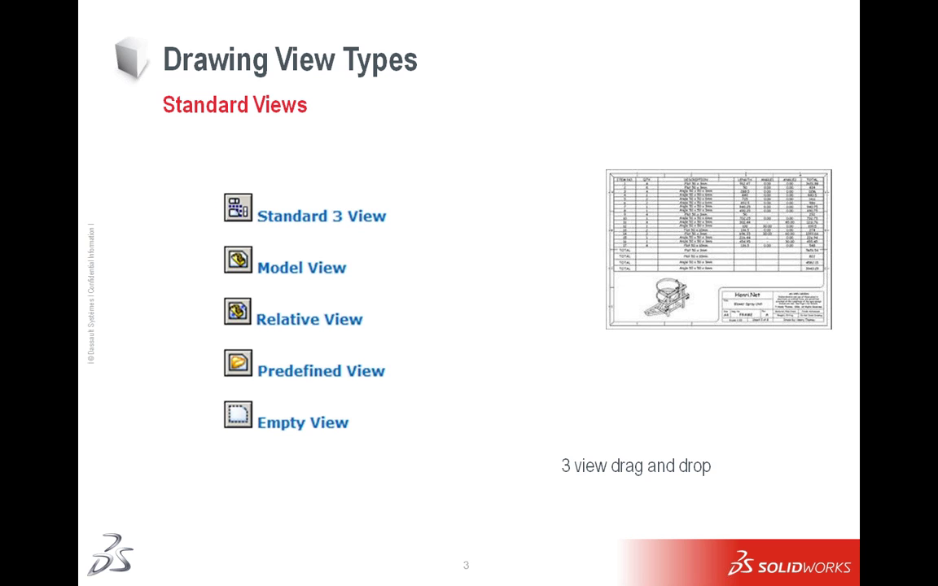
key("alt+Tab")
key("Tab")
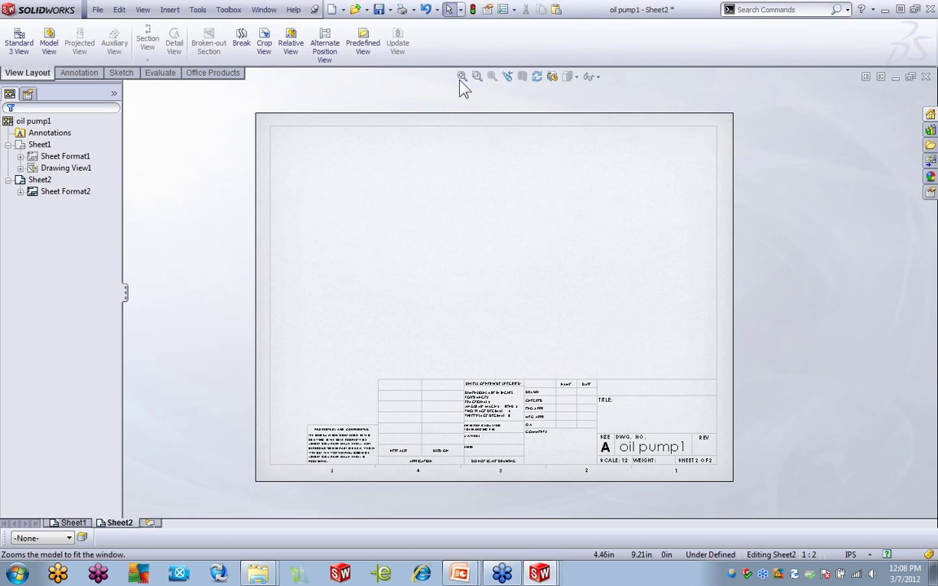
left_click(513, 9)
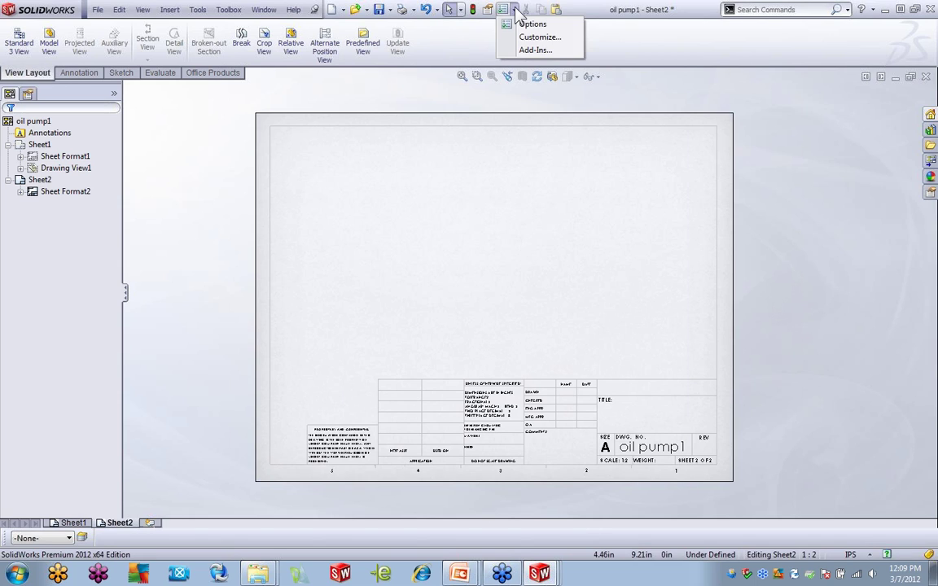
left_click(538, 36)
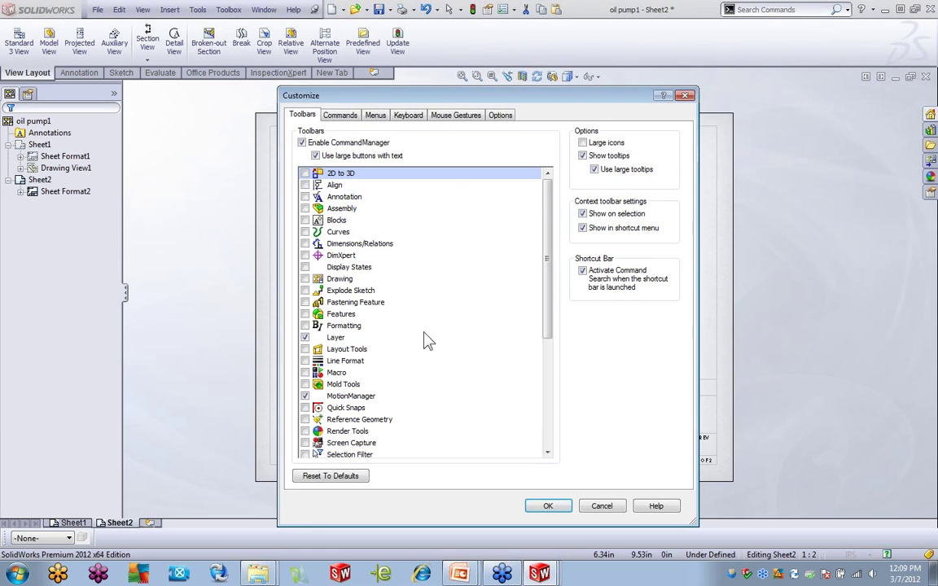
left_click(350, 279)
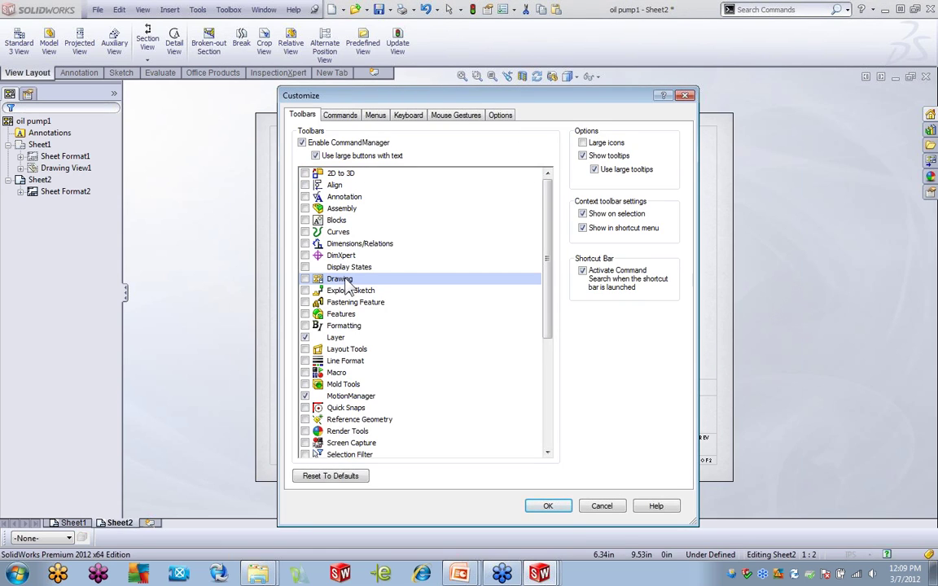
left_click(344, 117)
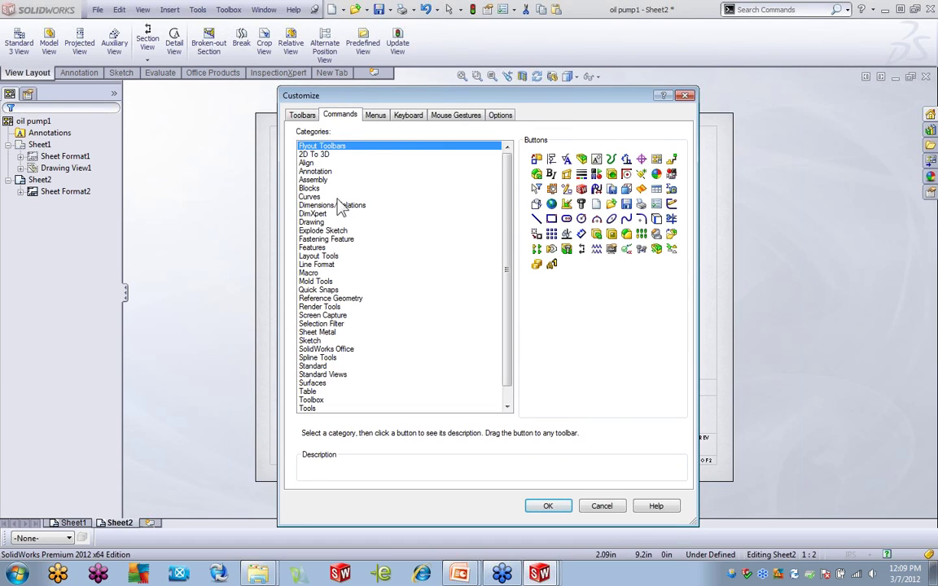
left_click(324, 223)
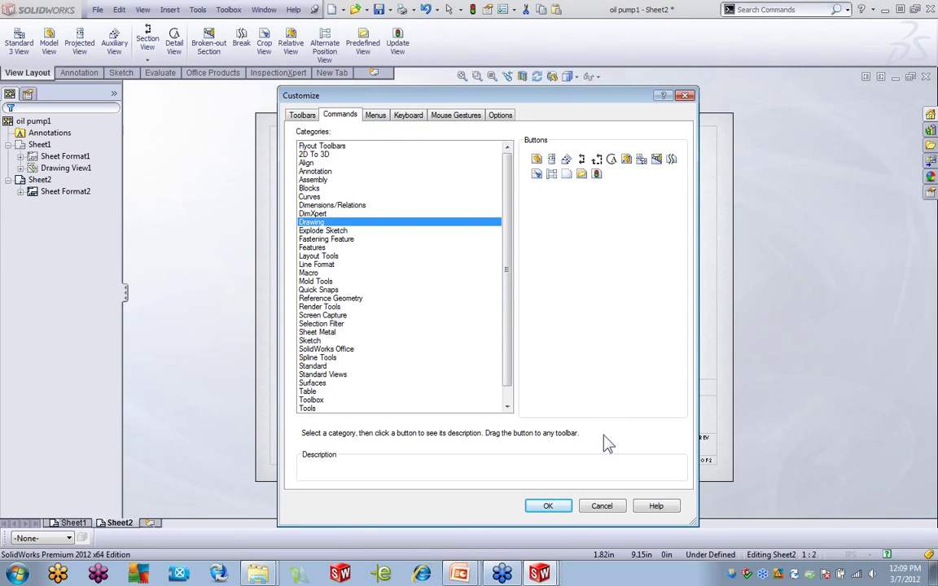
left_click(603, 508)
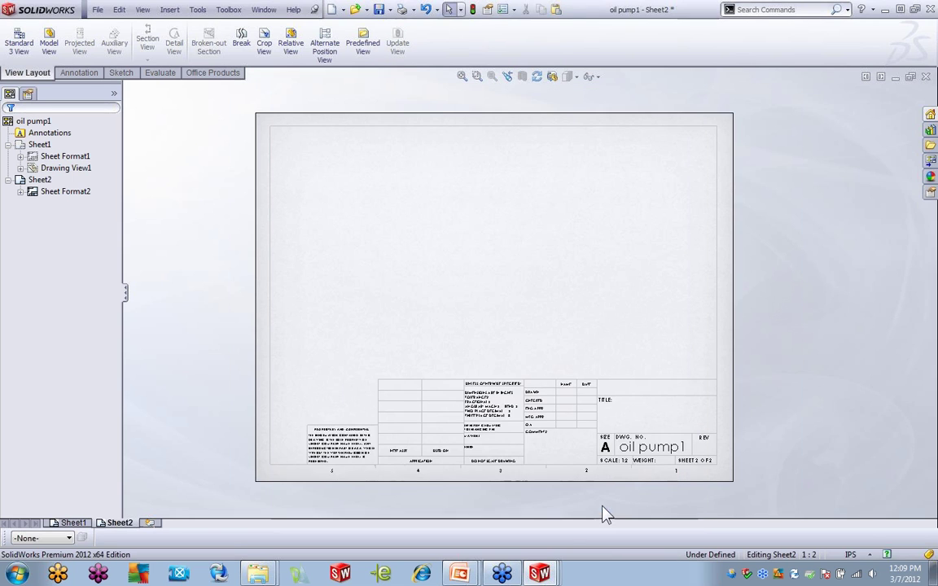
left_click(17, 40)
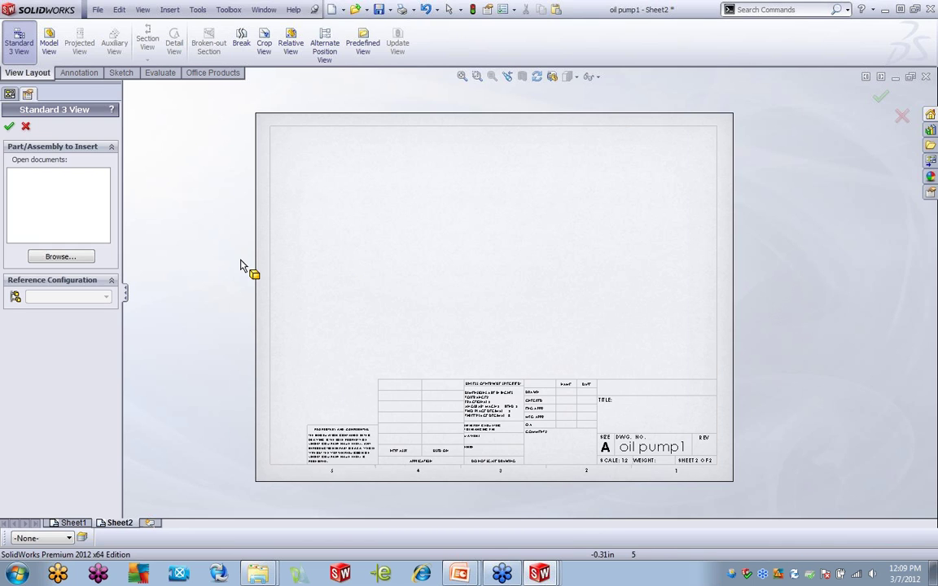
left_click(62, 257)
left_click(245, 116)
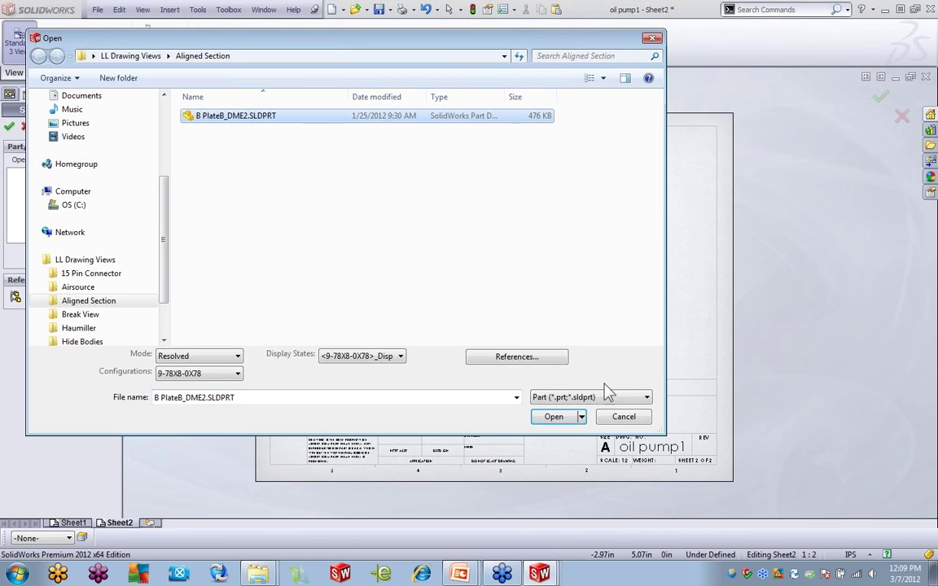
left_click(570, 418)
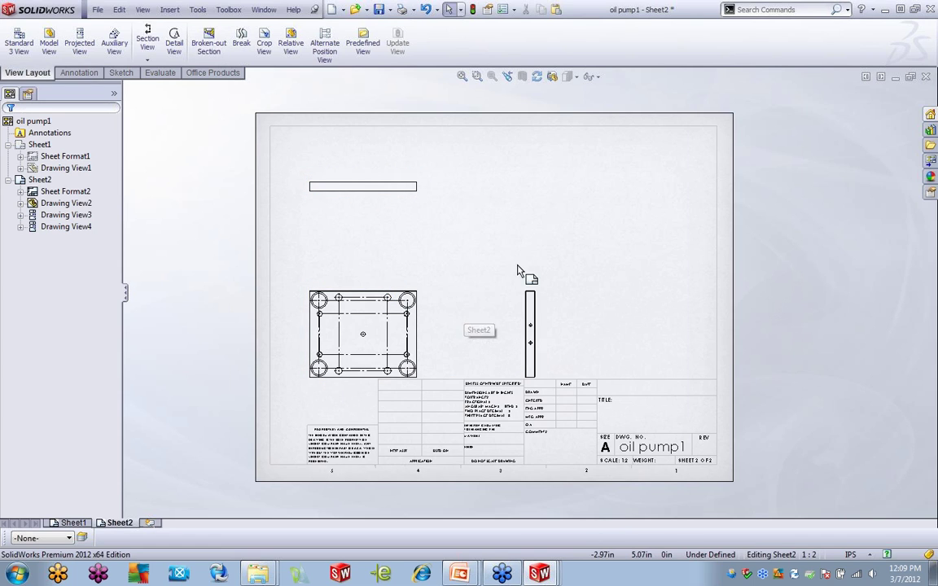
left_click(419, 295)
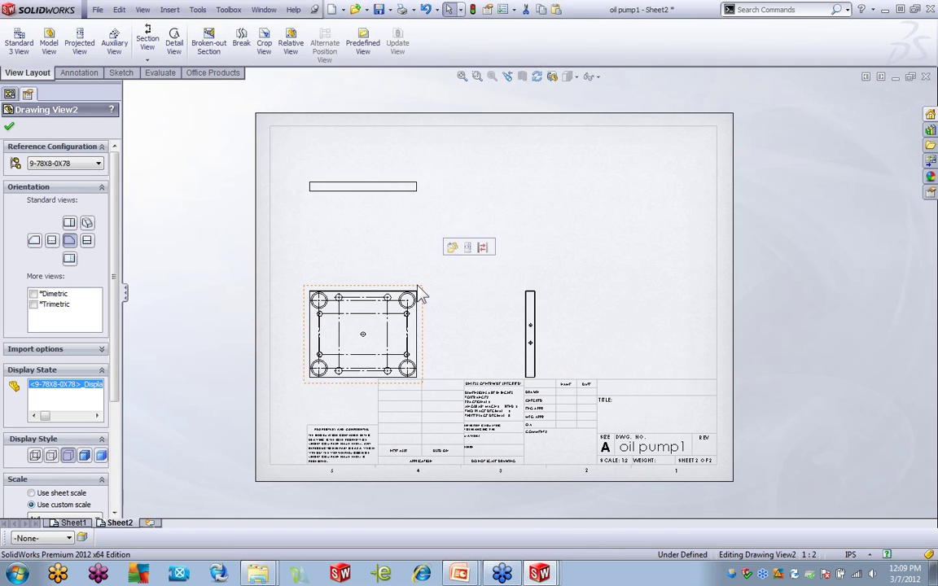
key("Delete")
left_click(548, 243)
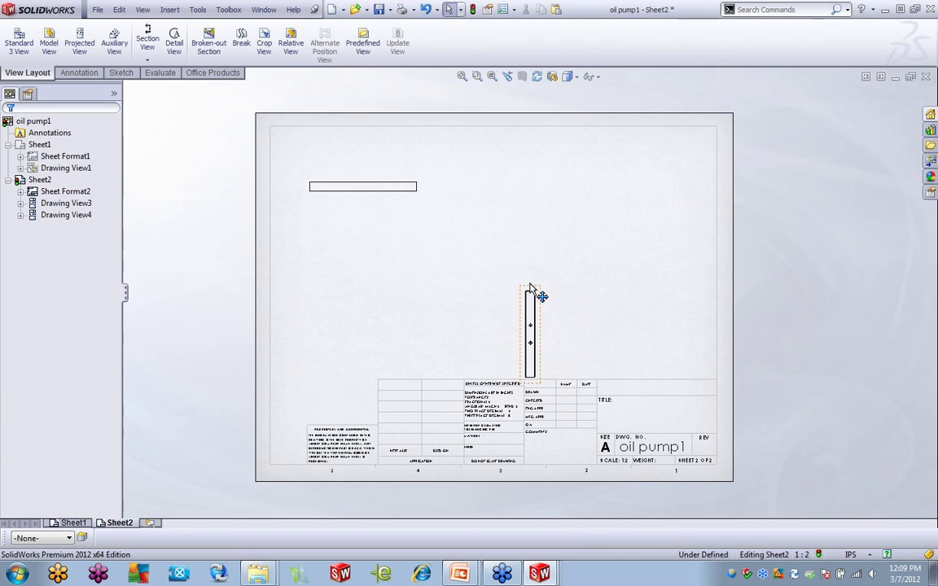
left_click(530, 291)
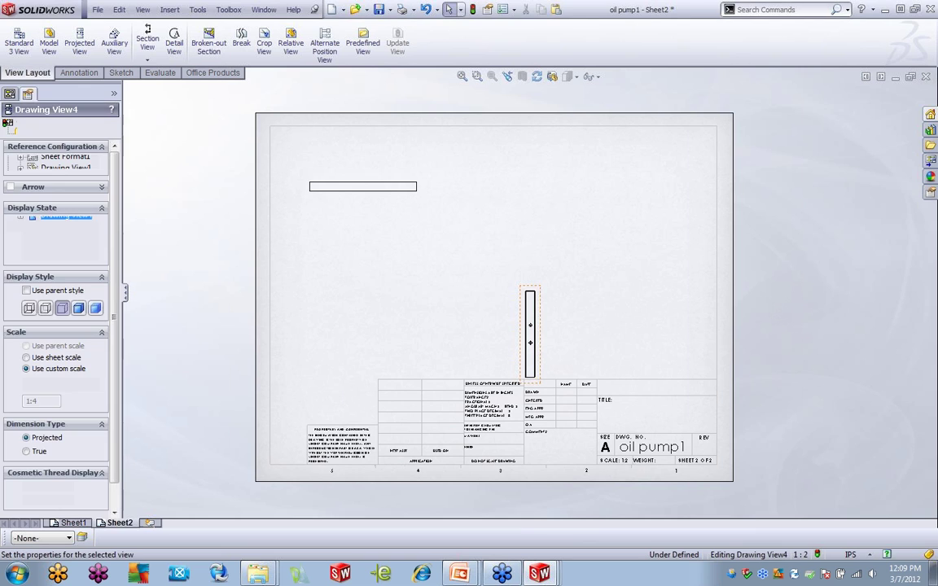
key("Delete")
left_click(553, 241)
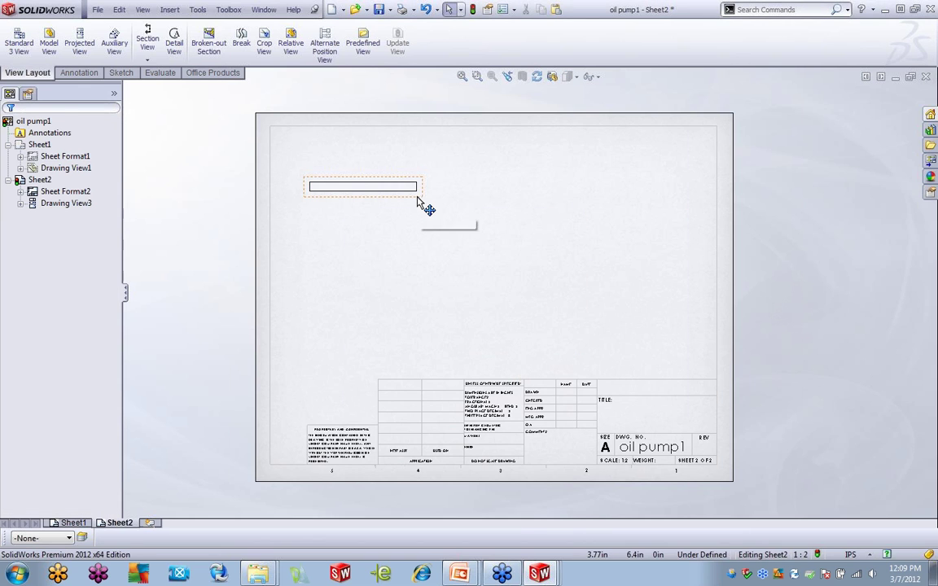
left_click(418, 201)
key("Delete")
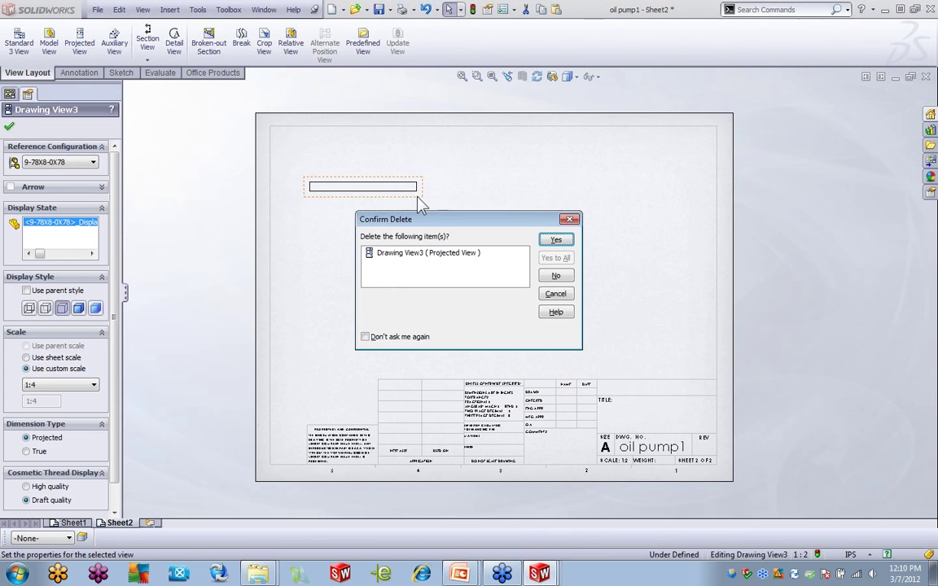
left_click(556, 240)
left_click(97, 10)
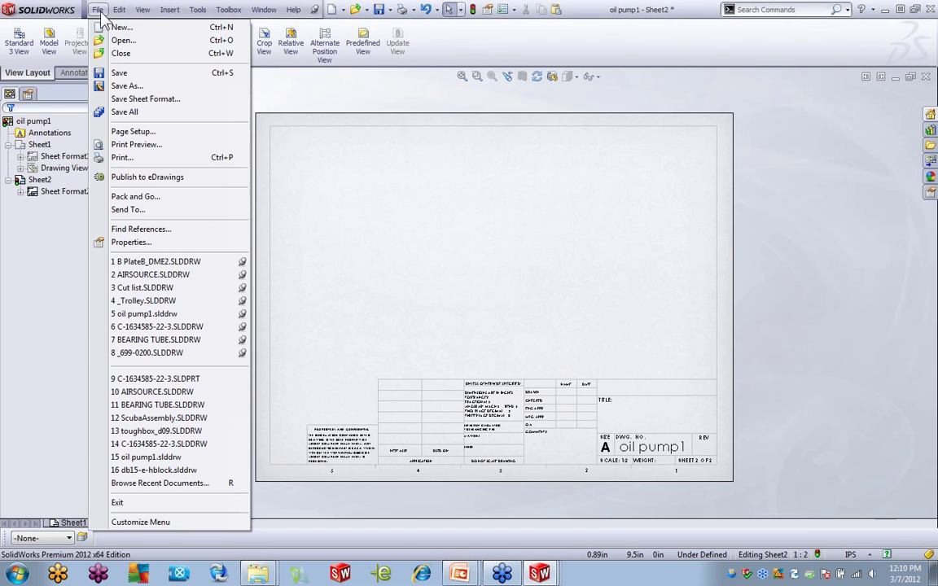
Step: Open the recent B PlateB_DME2 drawing, select its plate view and tile all open documents
left_click(183, 267)
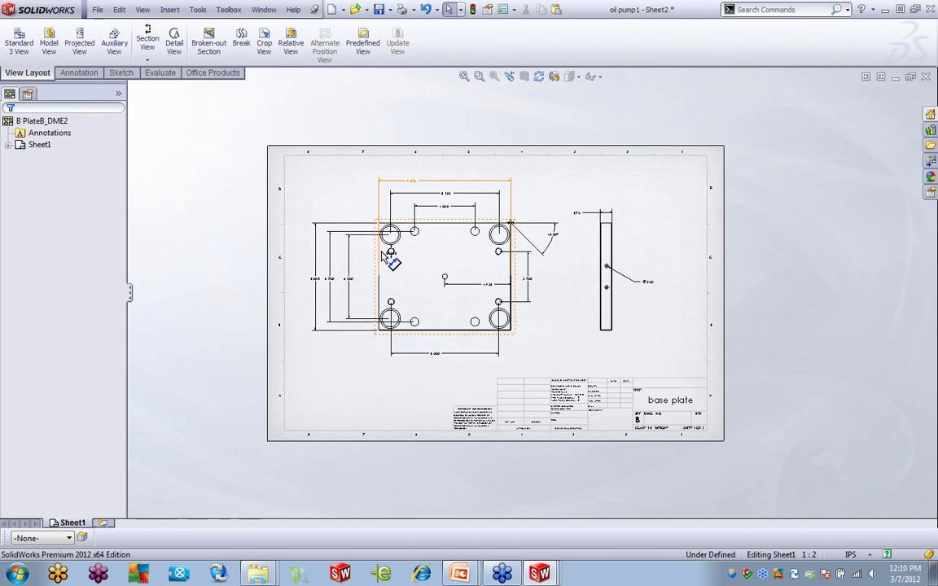
left_click(433, 225)
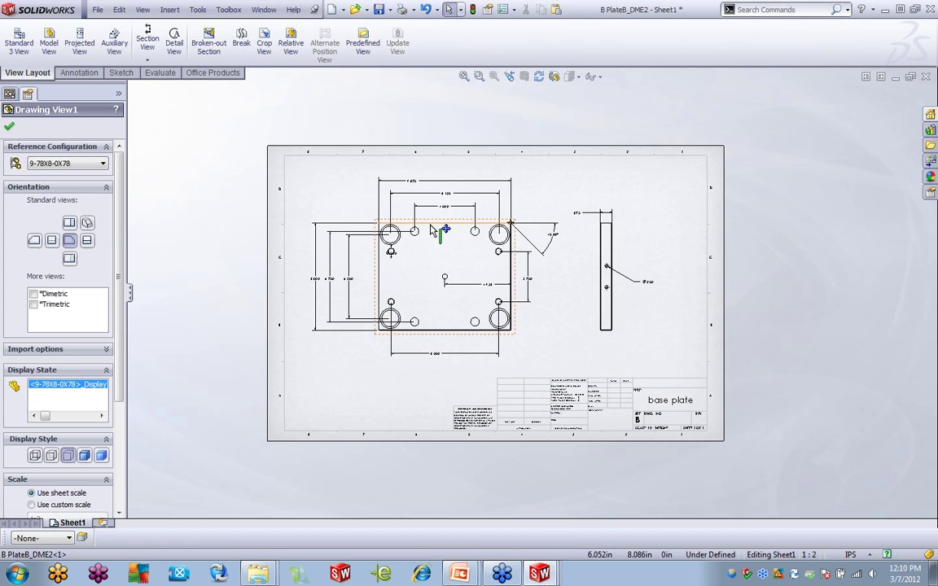
right_click(432, 223)
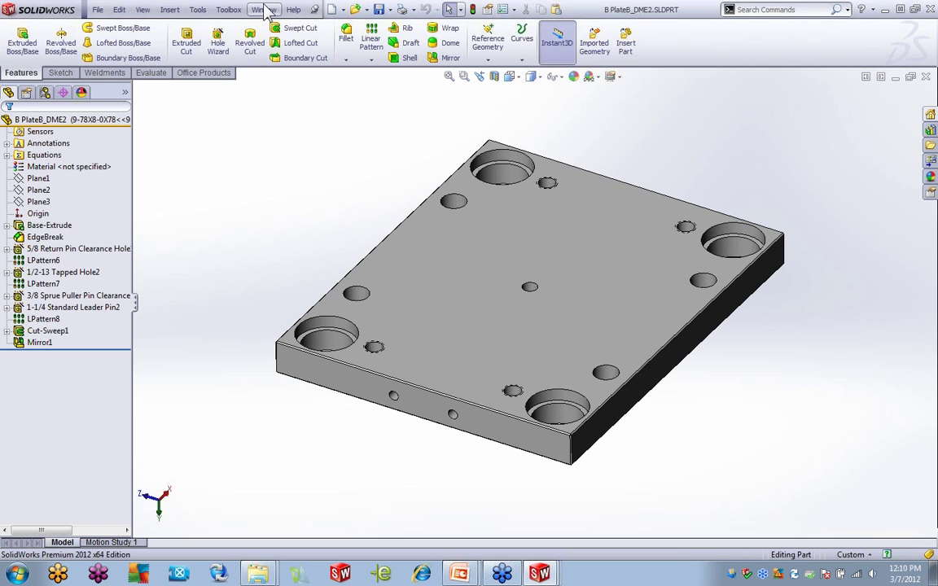
left_click(264, 10)
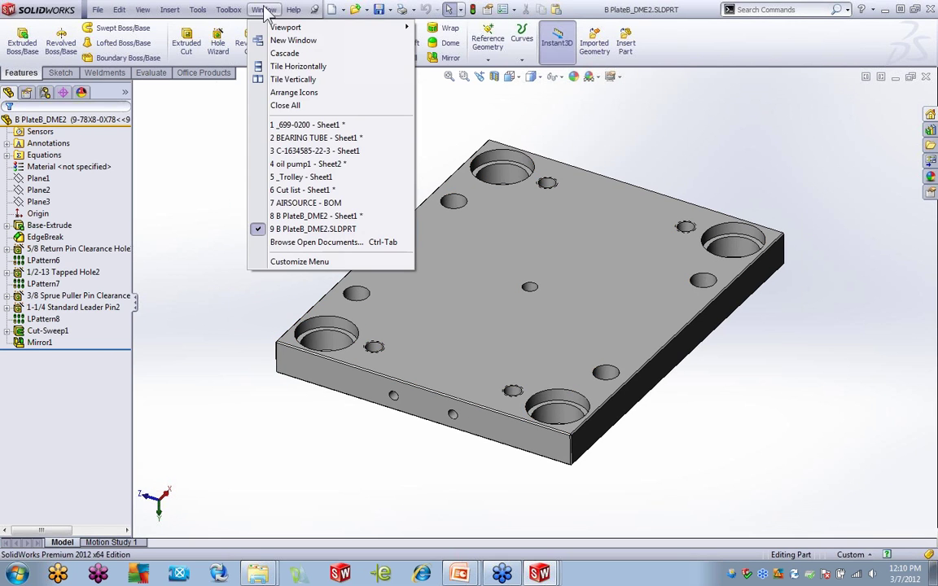
left_click(299, 68)
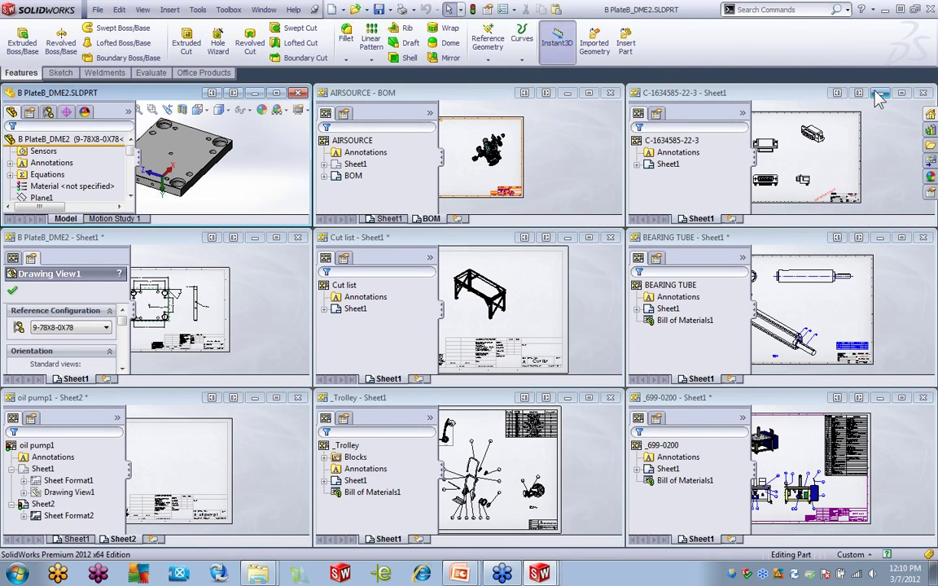
Step: Minimize all other documents and stack the B PlateB_DME2 part above the oil pump1 drawing
left_click(880, 92)
left_click(880, 237)
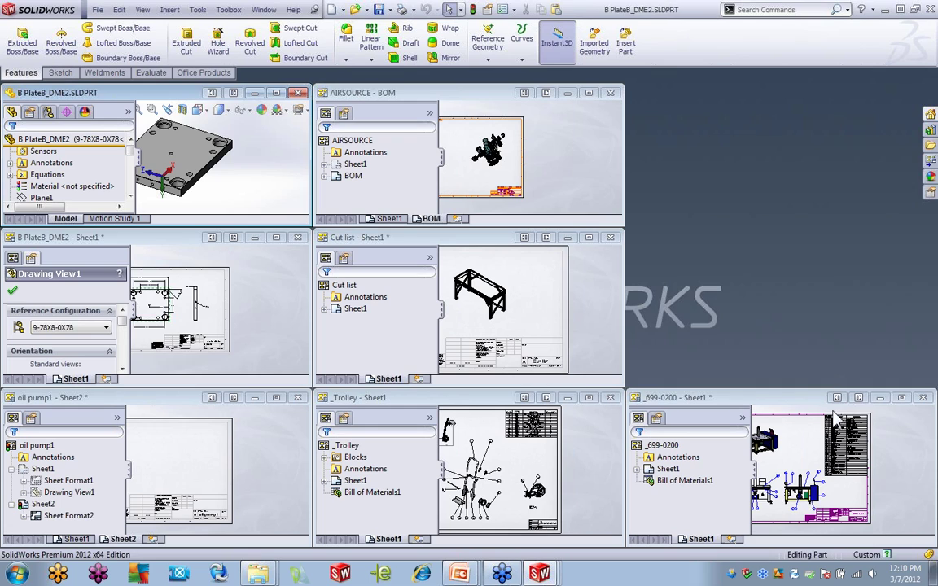
left_click(881, 397)
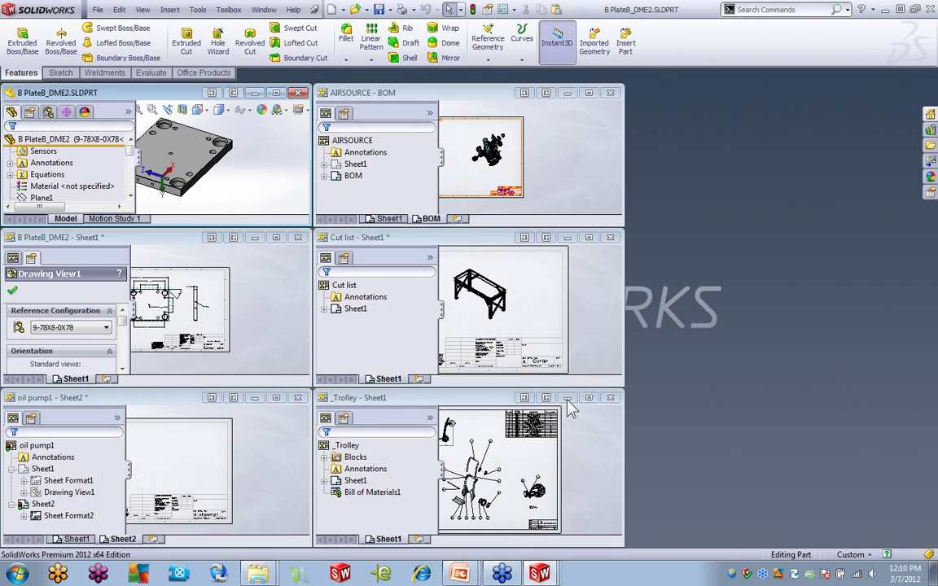
left_click(567, 398)
left_click(567, 237)
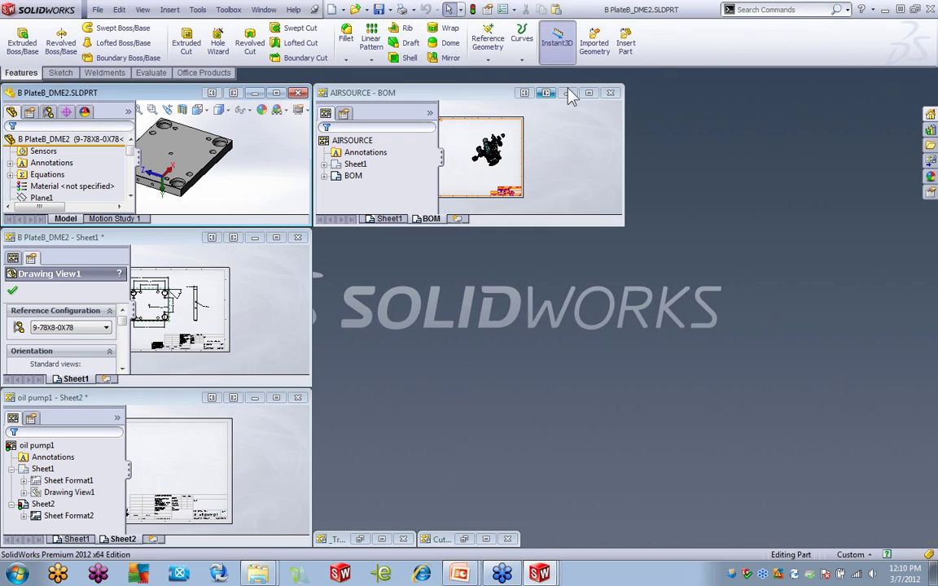
left_click(567, 93)
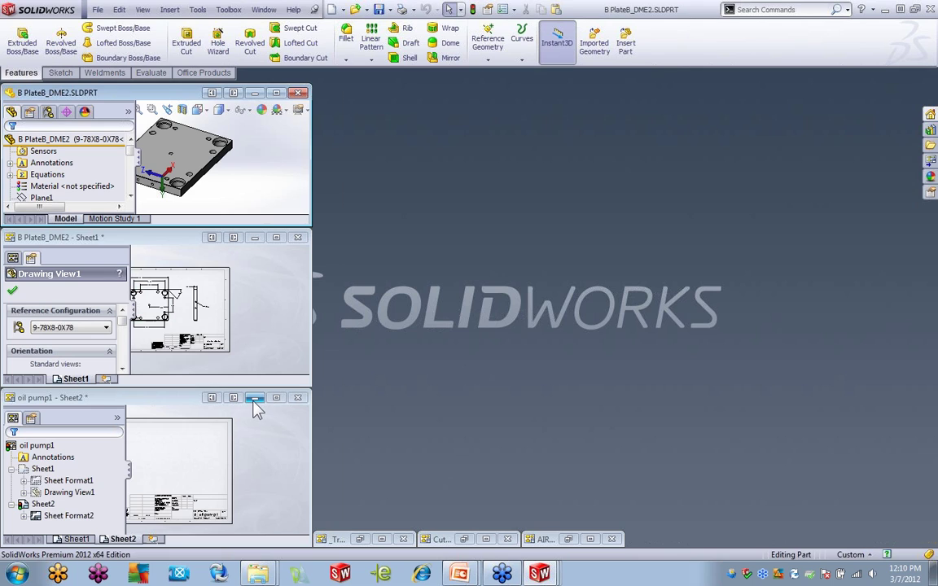
left_click(255, 238)
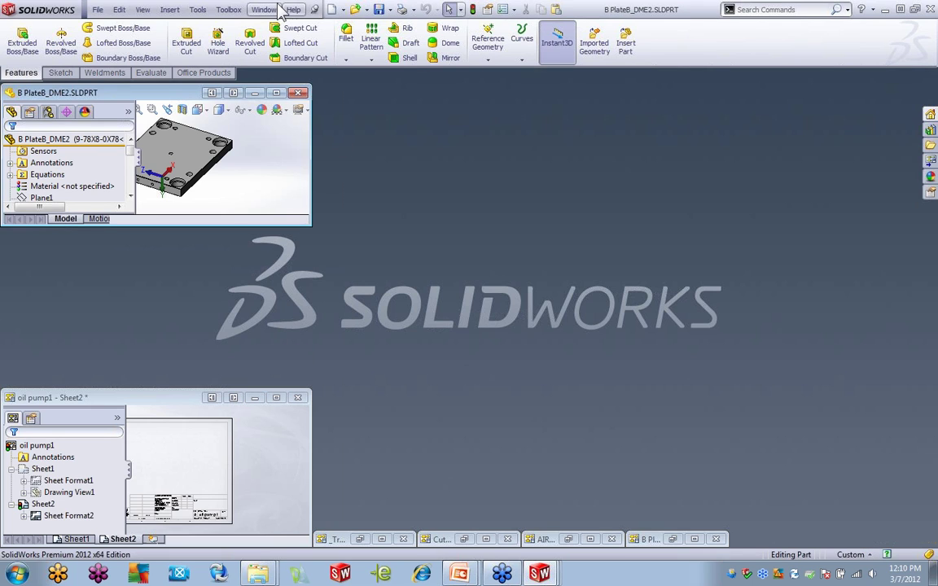
left_click(273, 10)
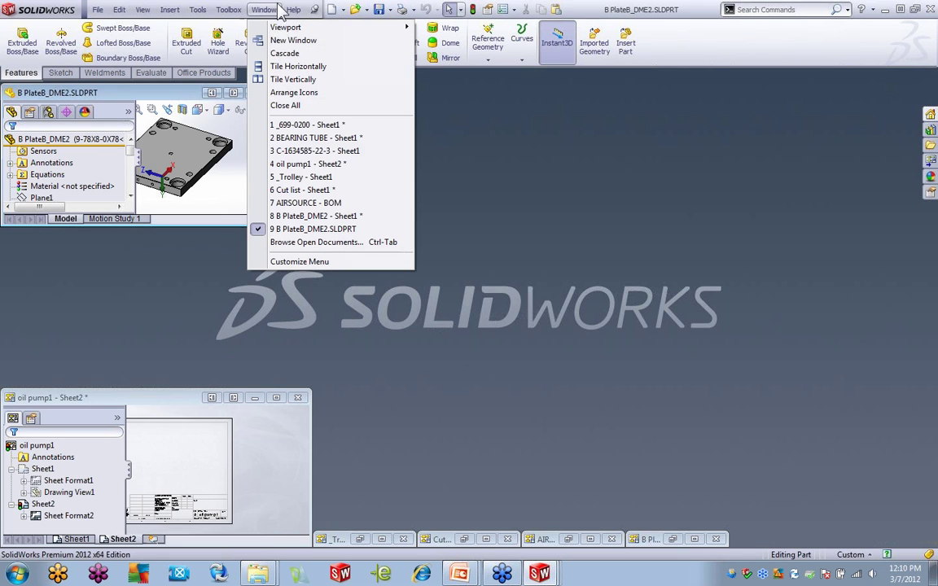
left_click(306, 69)
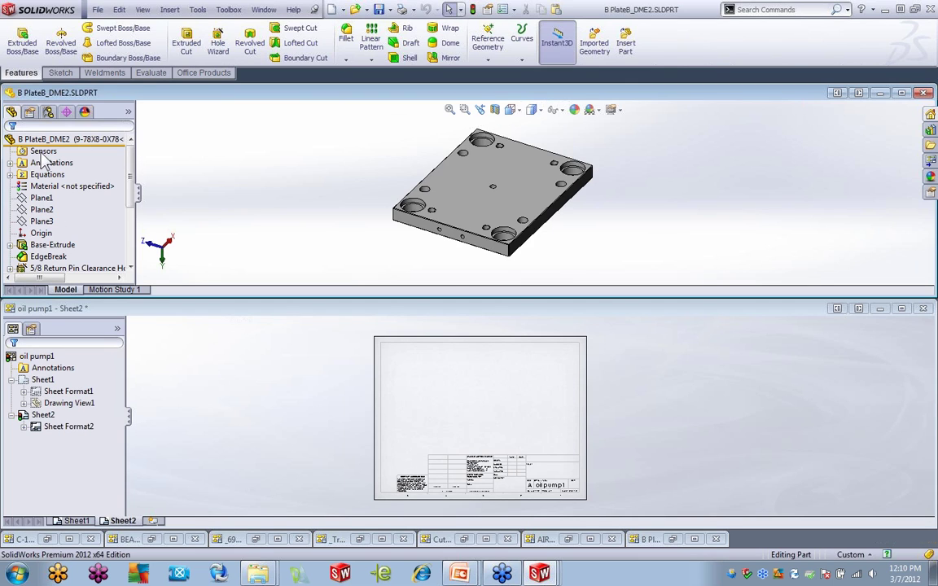
Step: Drop the B PlateB_DME2 part onto Sheet2 as views, fit the sheet and maximize the drawing
mouse_move(41, 138)
left_mouse_down()
mouse_move(297, 272)
mouse_move(442, 398)
left_mouse_up()
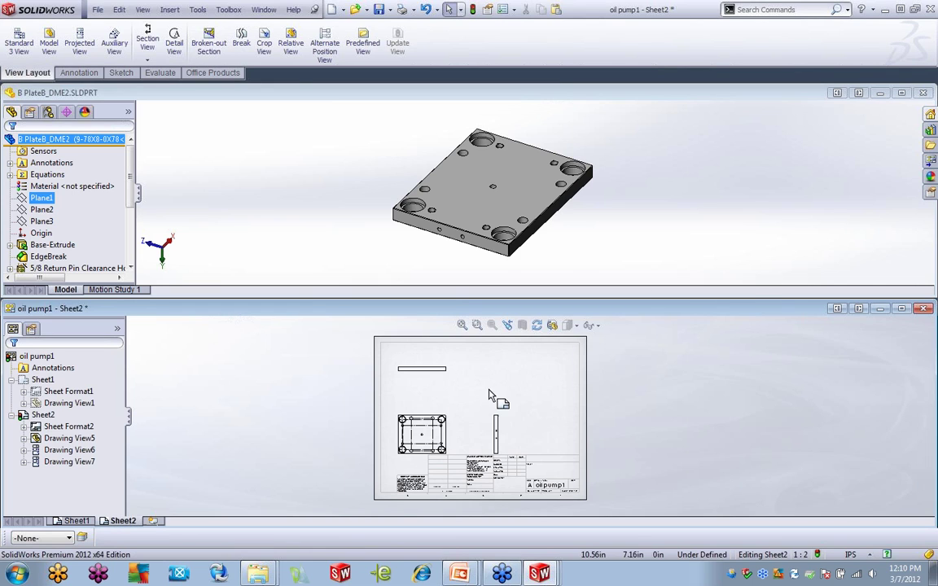
scroll(449, 455, "down", 2)
scroll(481, 443, "up", 3)
scroll(480, 444, "down", 1)
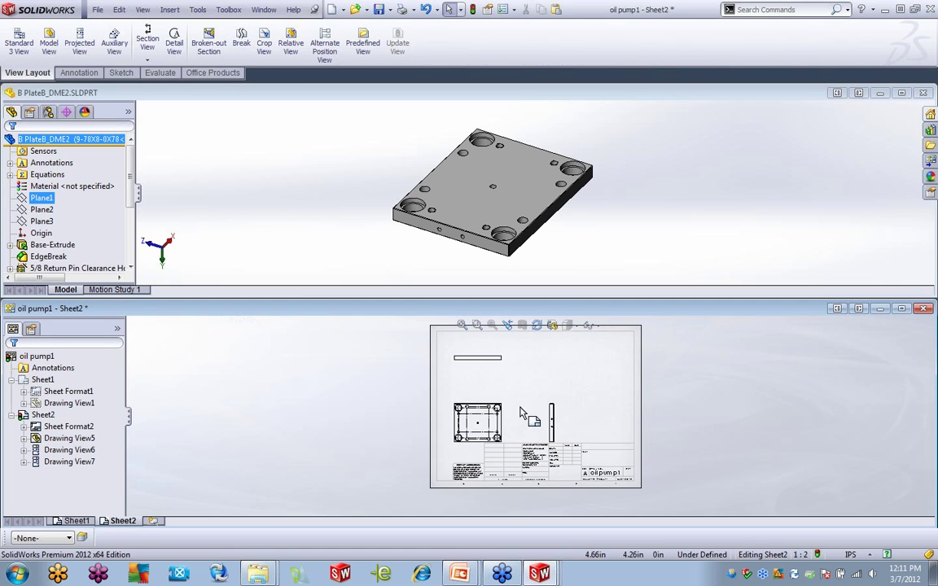
key("f")
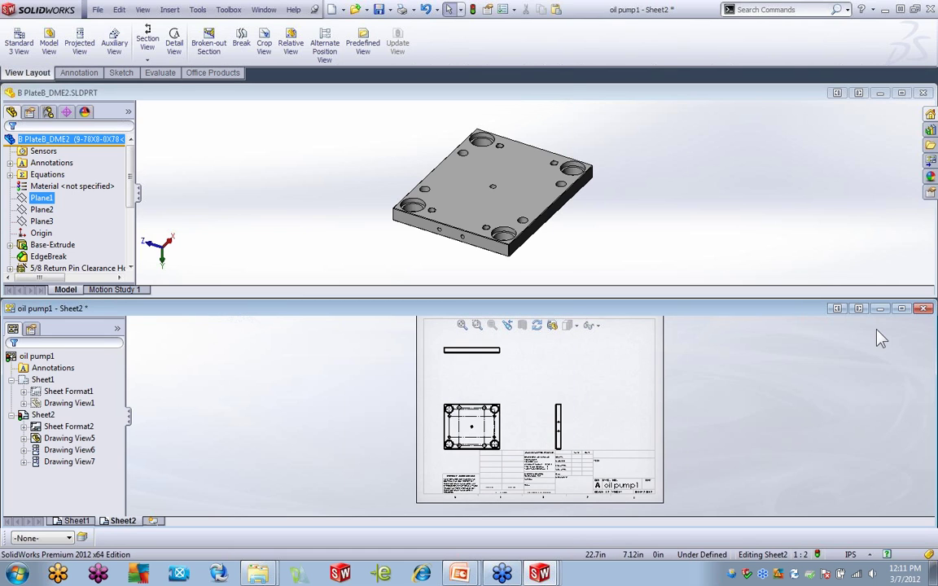
left_click(901, 308)
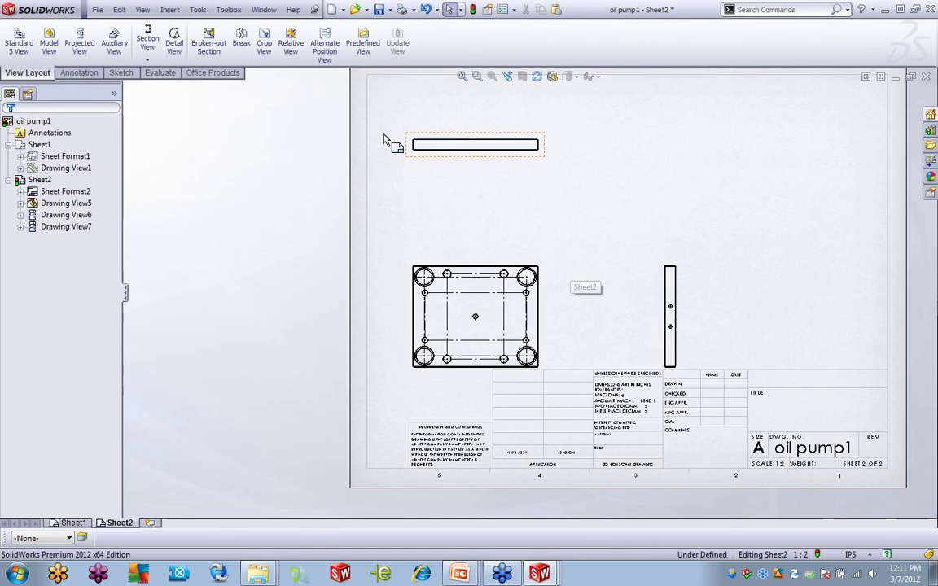
Step: Delete the trial face-on, top and side views (Drawing Views 5, 6, 7) from Sheet2
left_click_drag(385, 117, 708, 379)
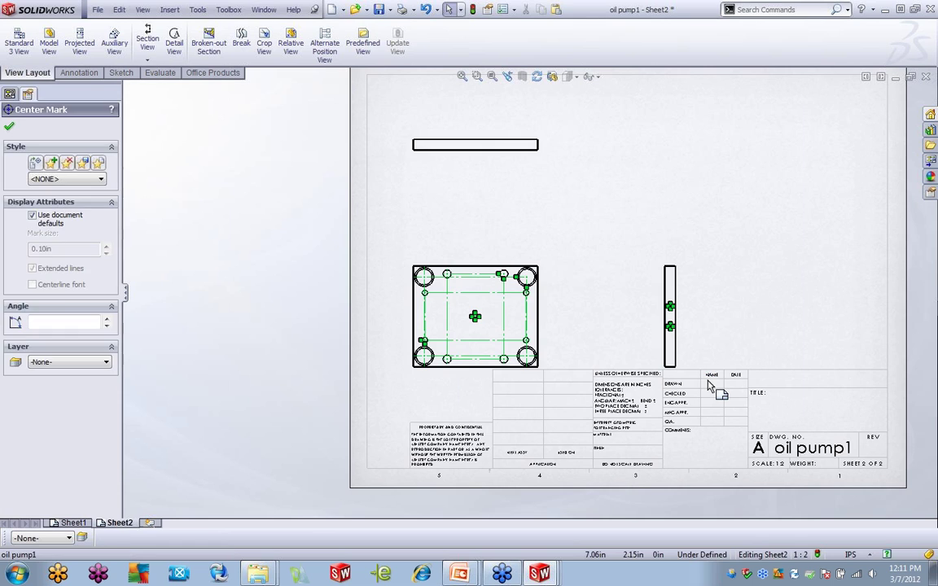
left_click(662, 350)
left_click(531, 265)
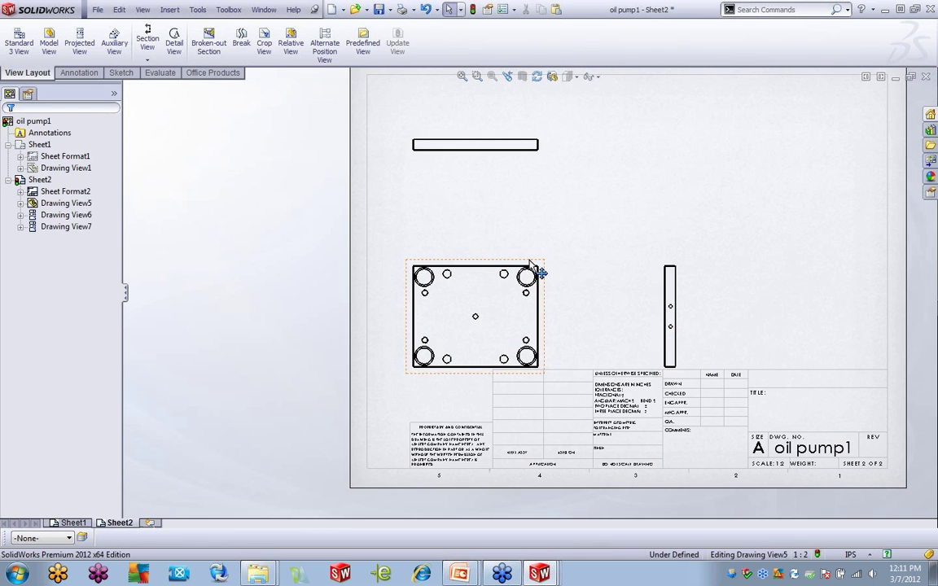
key("Delete")
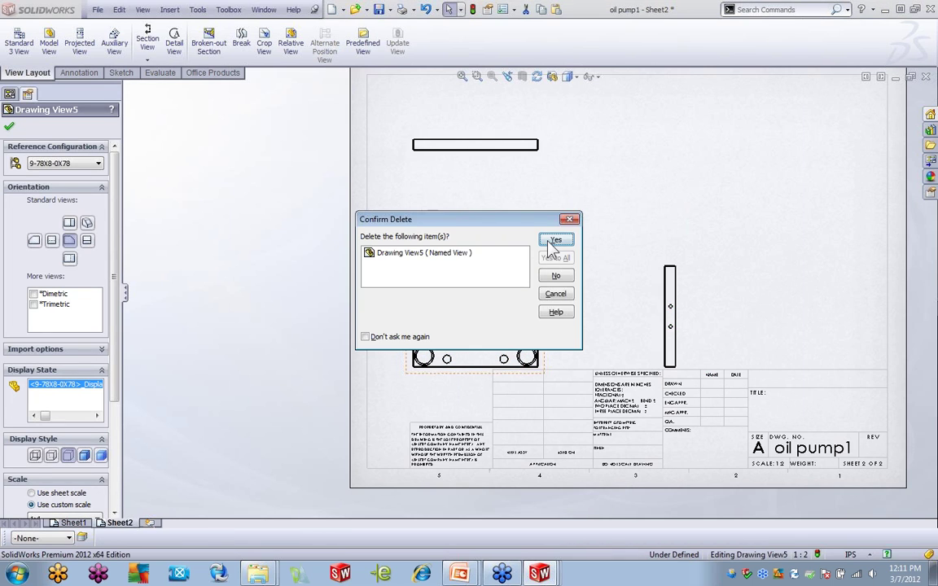
left_click(555, 240)
left_click(416, 145)
key("Delete")
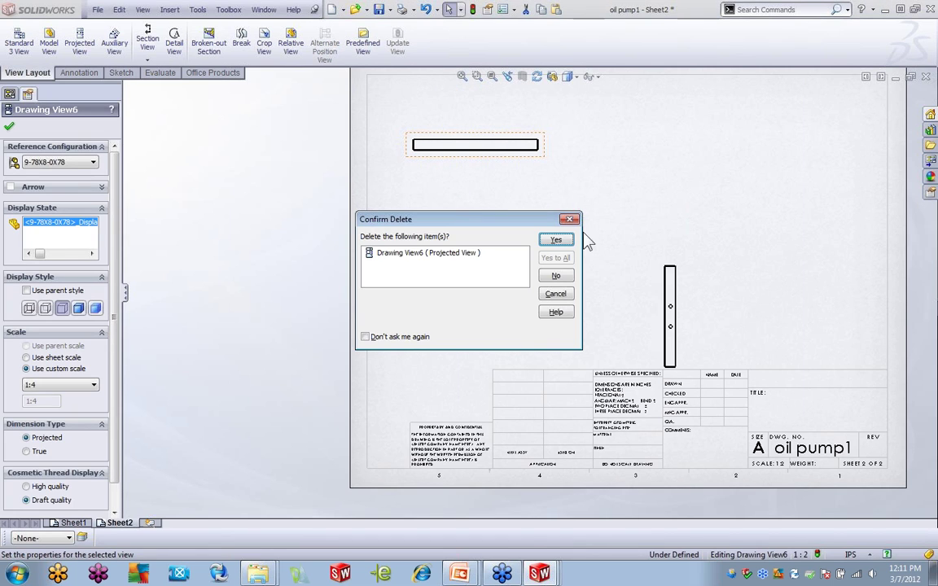
left_click(558, 243)
left_click(669, 270)
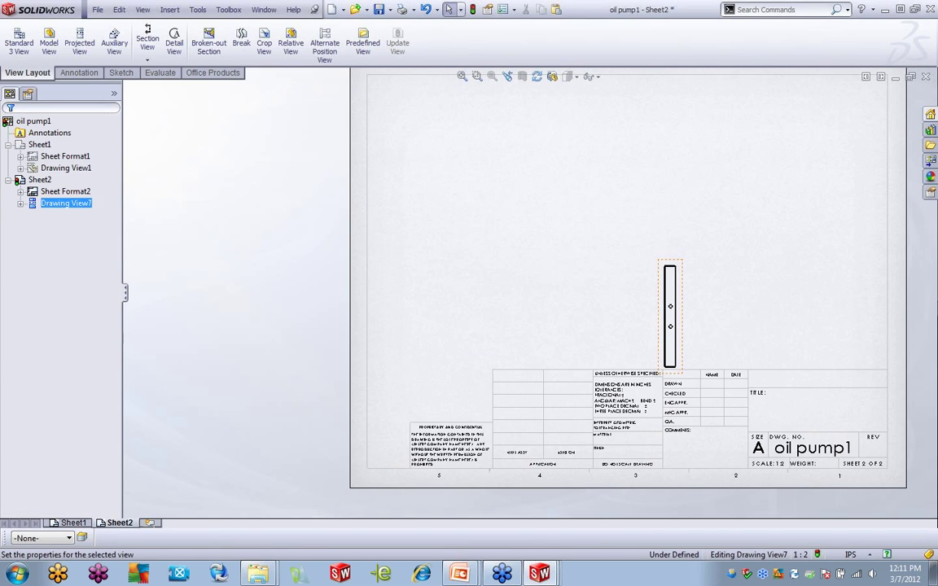
key("Delete")
left_click(556, 241)
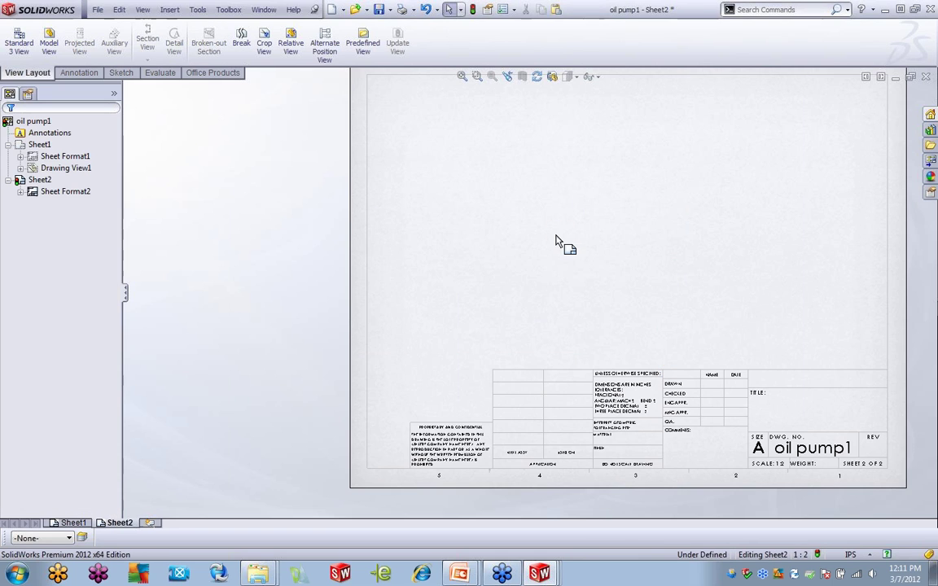
left_click(96, 9)
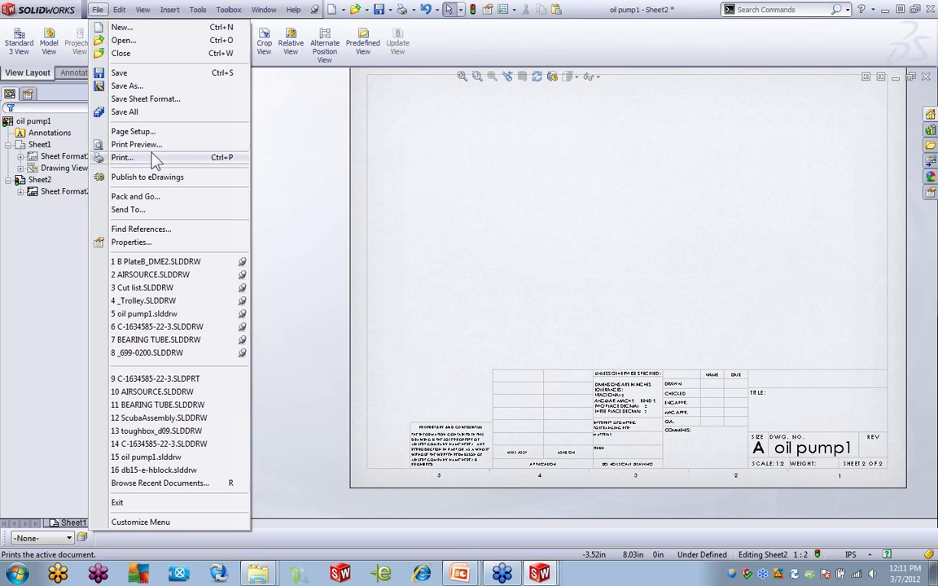
Step: Bring the B PlateB_DME2 part model forward, snap it to the front view and orbit it
left_click(448, 195)
scroll(574, 253, "up", 4)
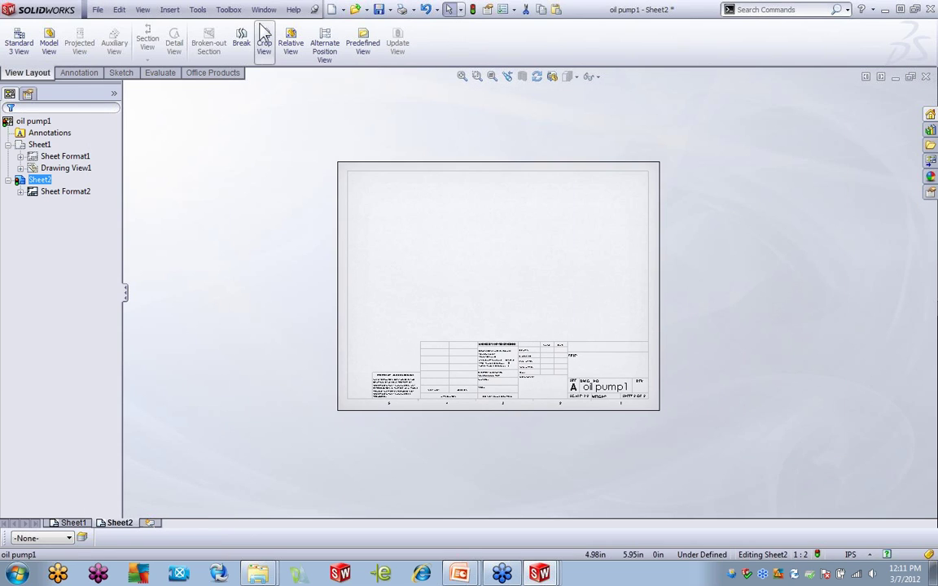
left_click(263, 9)
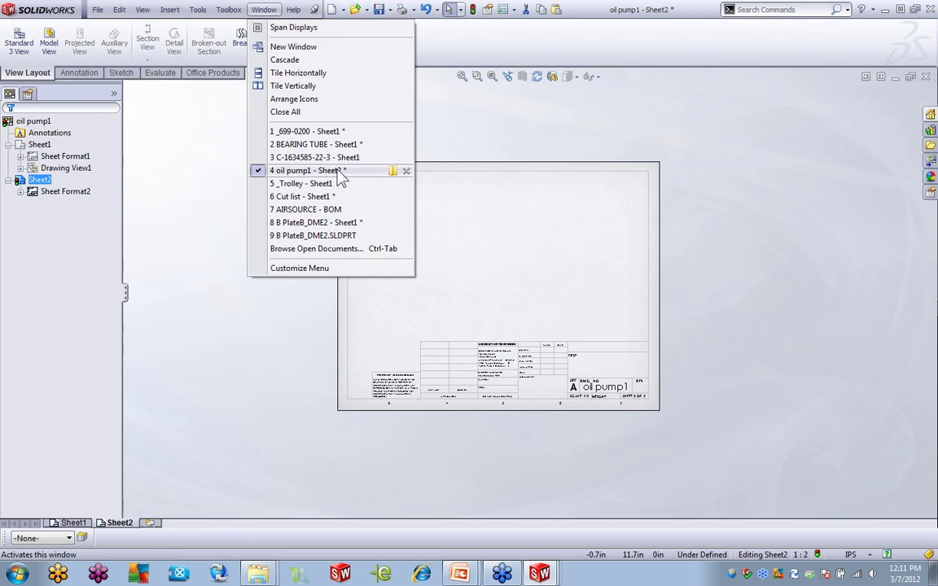
left_click(330, 236)
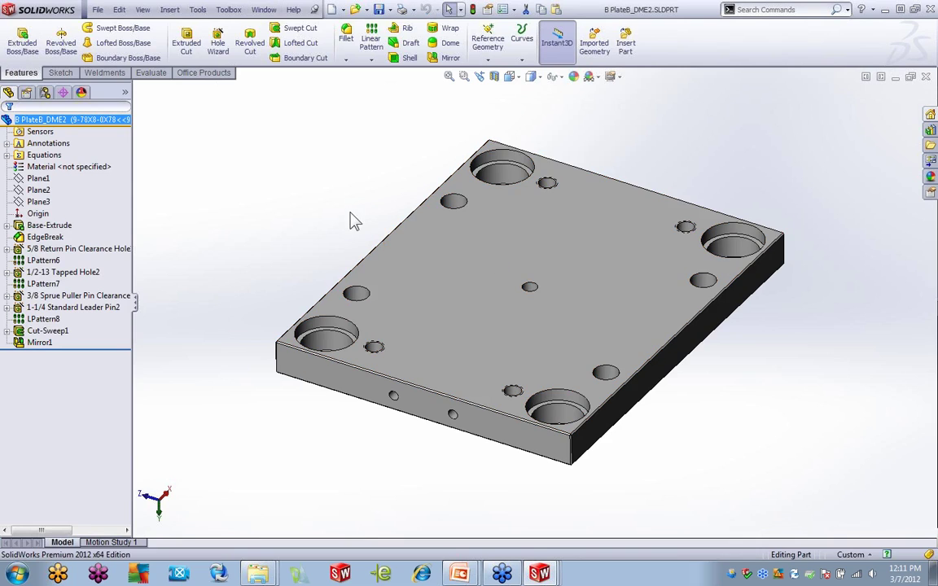
left_click(284, 160)
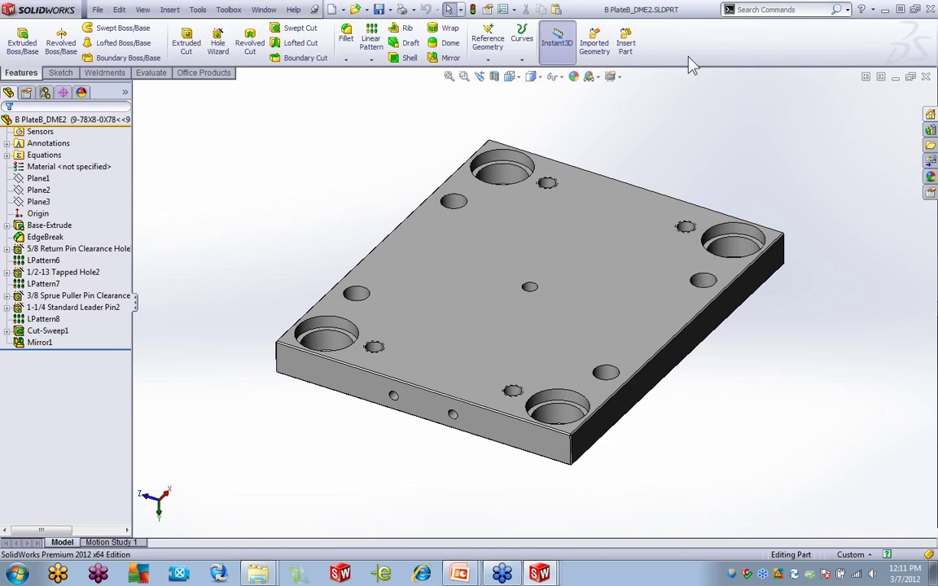
left_click(518, 77)
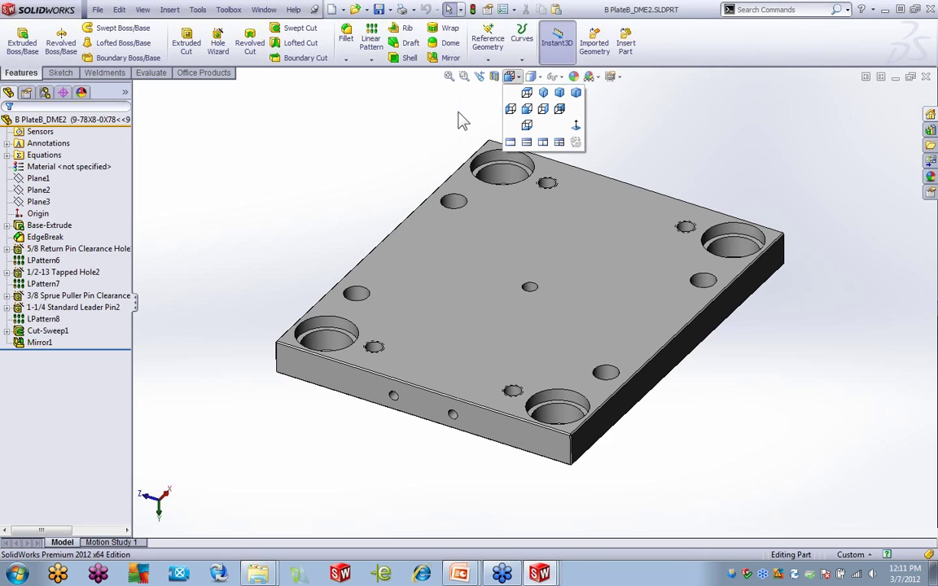
left_click(162, 500)
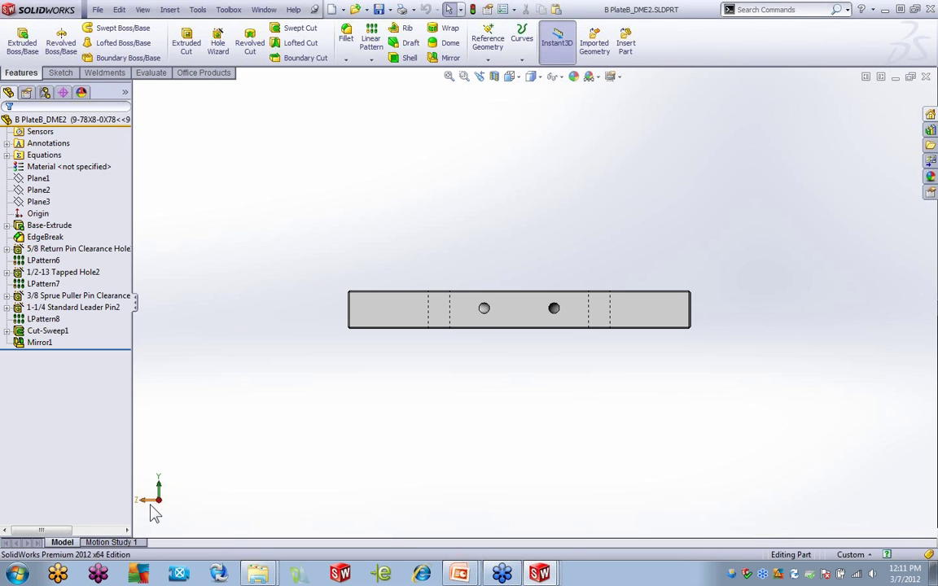
middle_click_drag(318, 422, 534, 414)
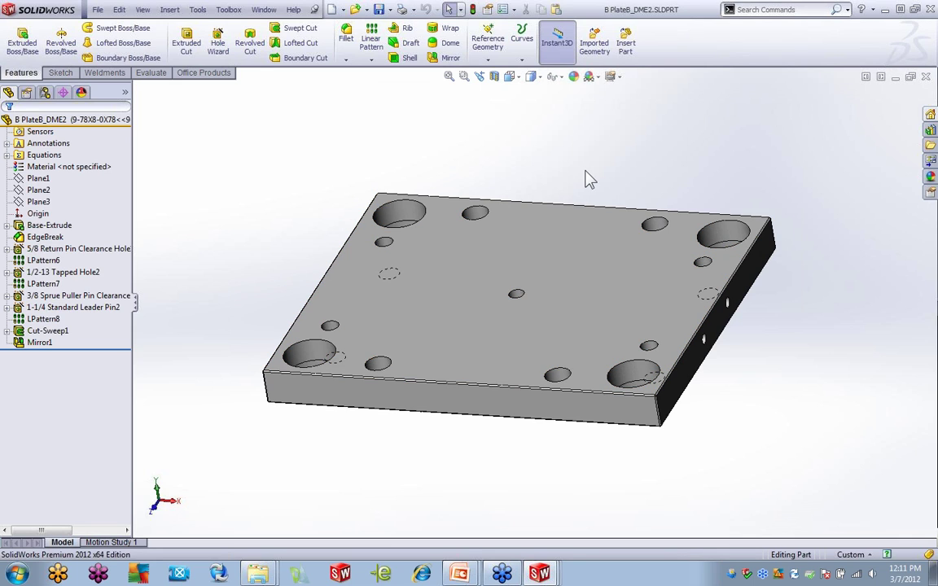
Step: Turn the base plate part to the *Dimetric orientation from the Orientation dialog
key("space")
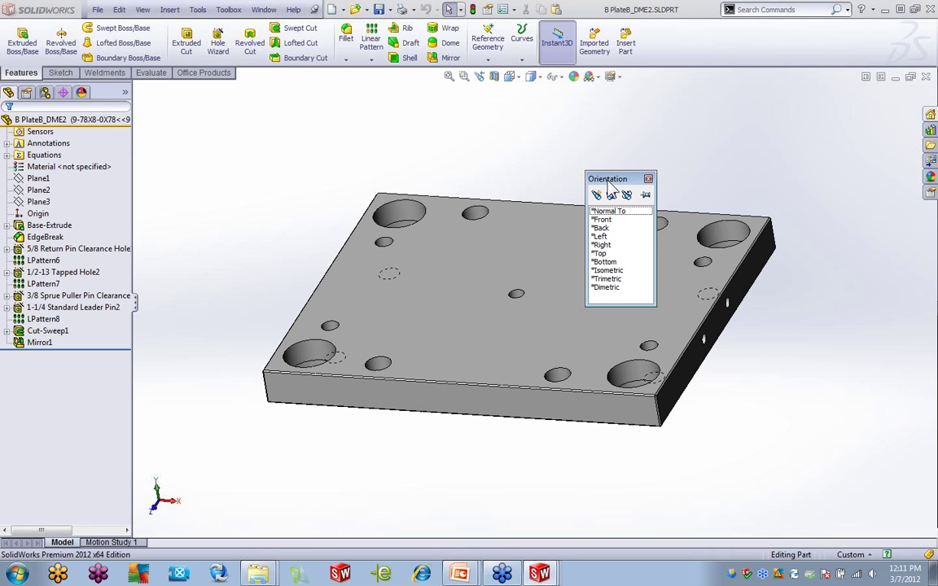
left_click_drag(608, 184, 509, 146)
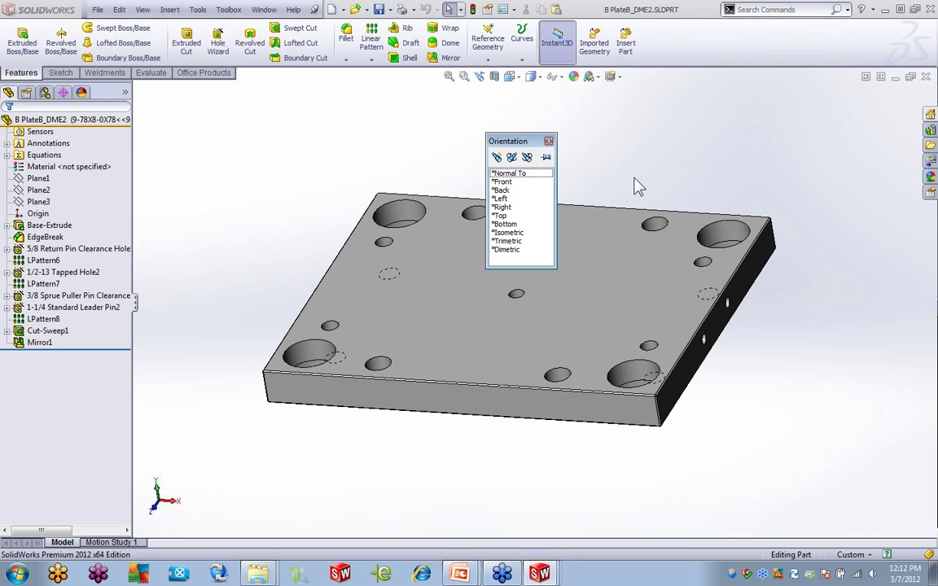
left_click_drag(525, 143, 533, 130)
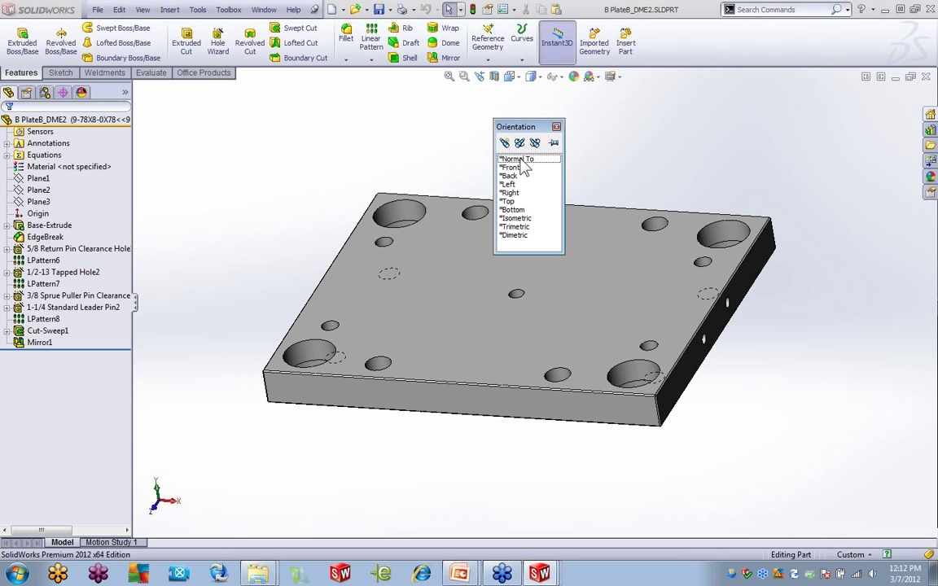
left_click(526, 237)
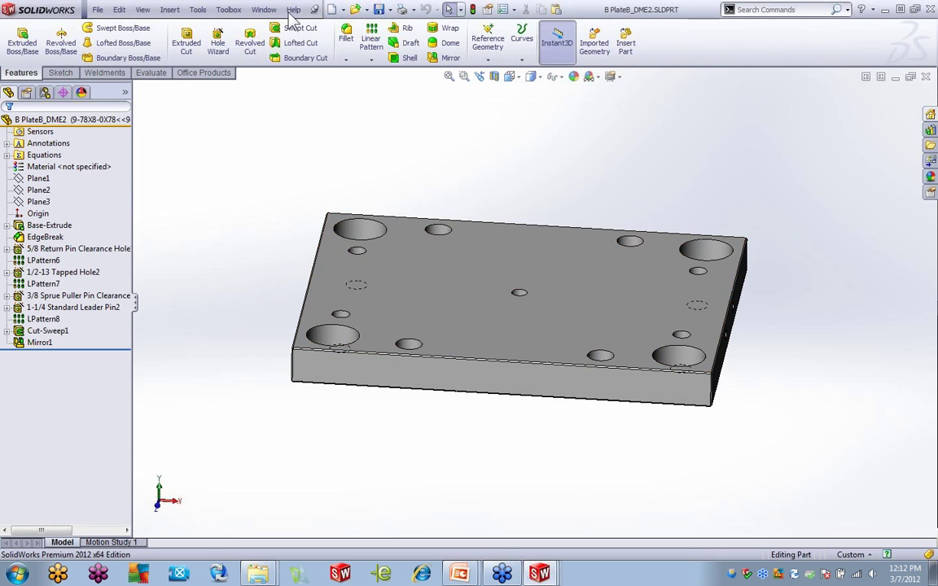
left_click(263, 9)
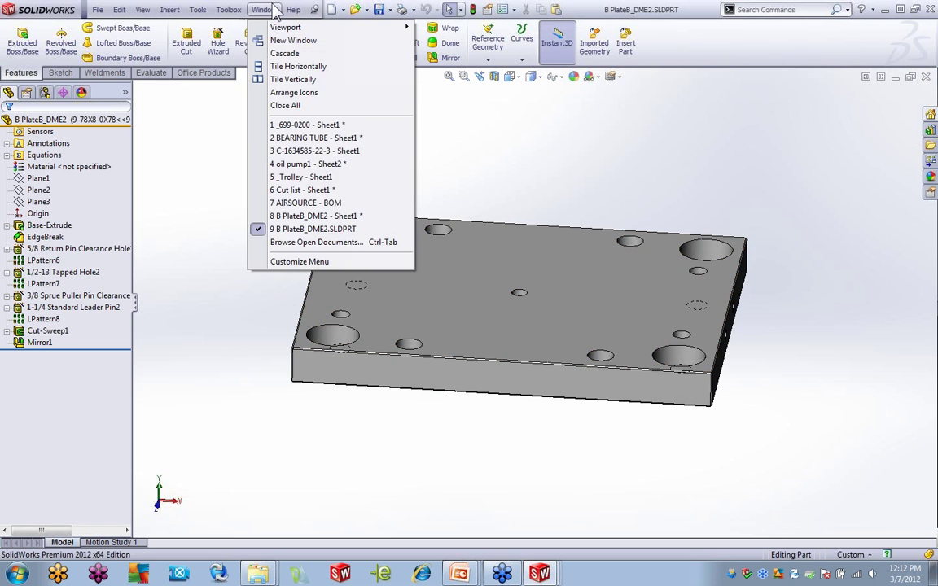
Step: Switch to the B PlateB_DME2 drawing's Sheet1 and browse the recent documents list
left_click(330, 217)
left_click(264, 12)
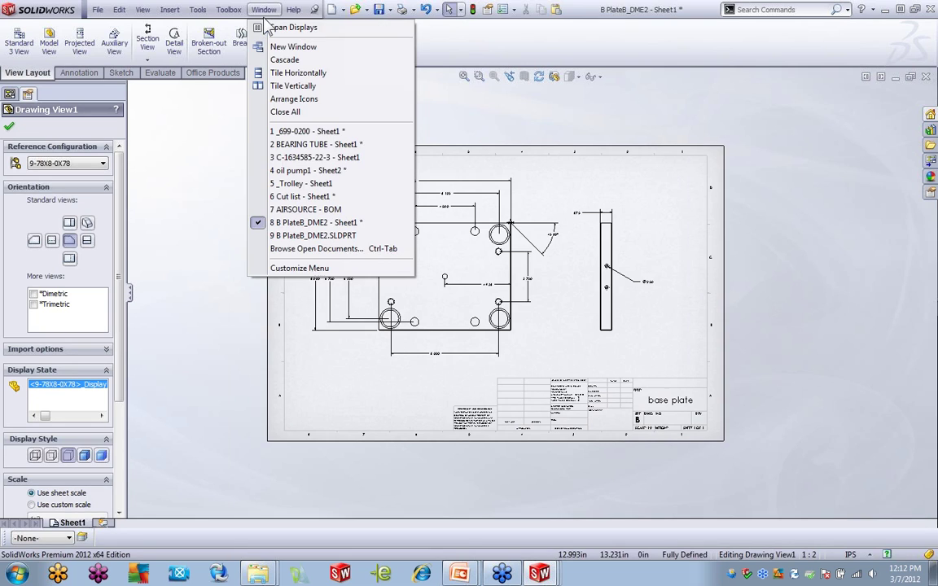
mouse_move(342, 165)
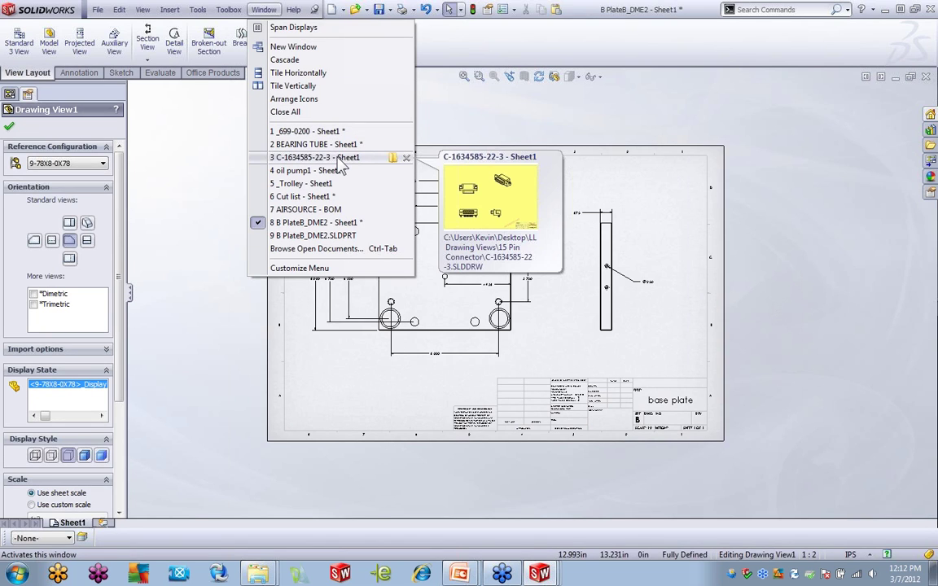
left_click(465, 120)
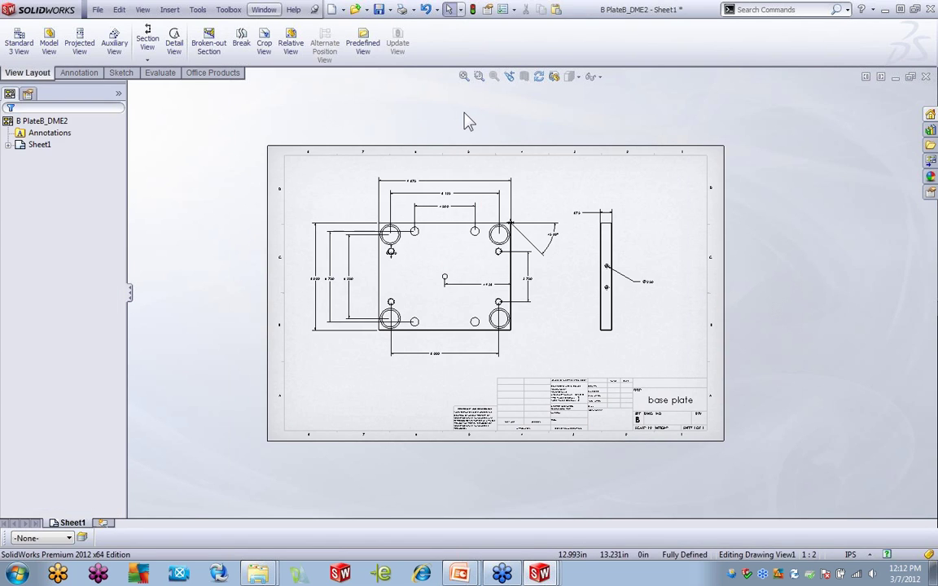
key("r")
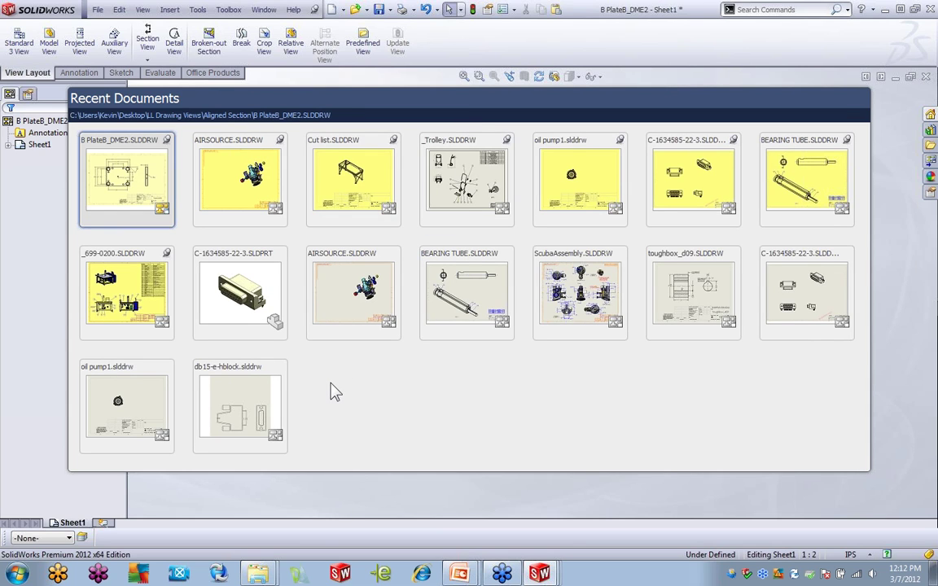
left_click(399, 489)
left_click(97, 9)
Step: Create a new drawing from the drw_in template on an A (ANSI) Landscape sheet
left_click(114, 27)
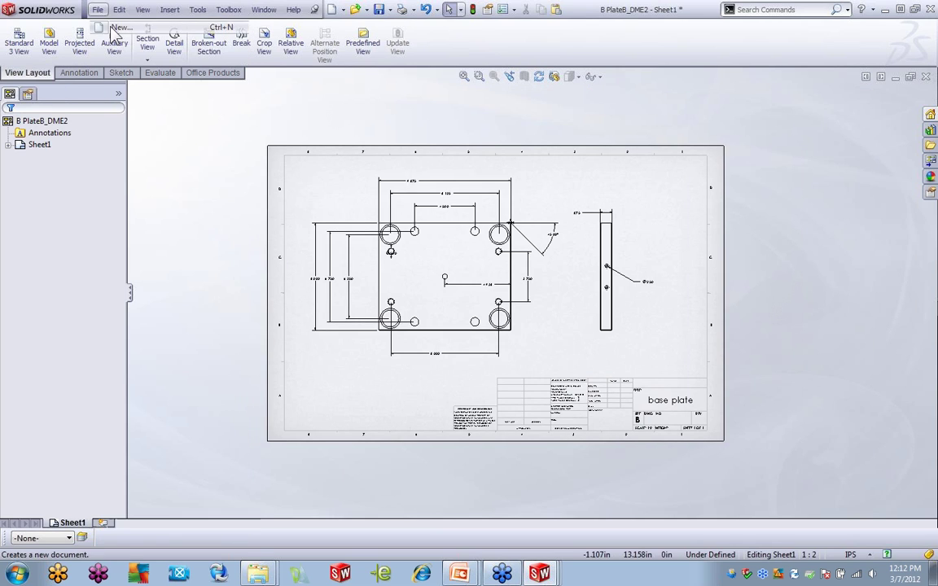
left_click(308, 293)
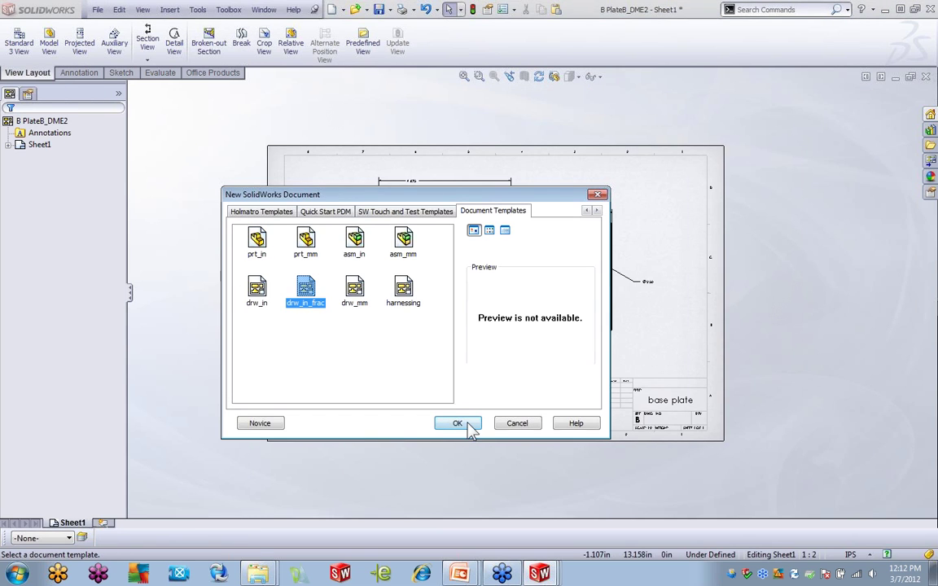
left_click(257, 289)
left_click(455, 424)
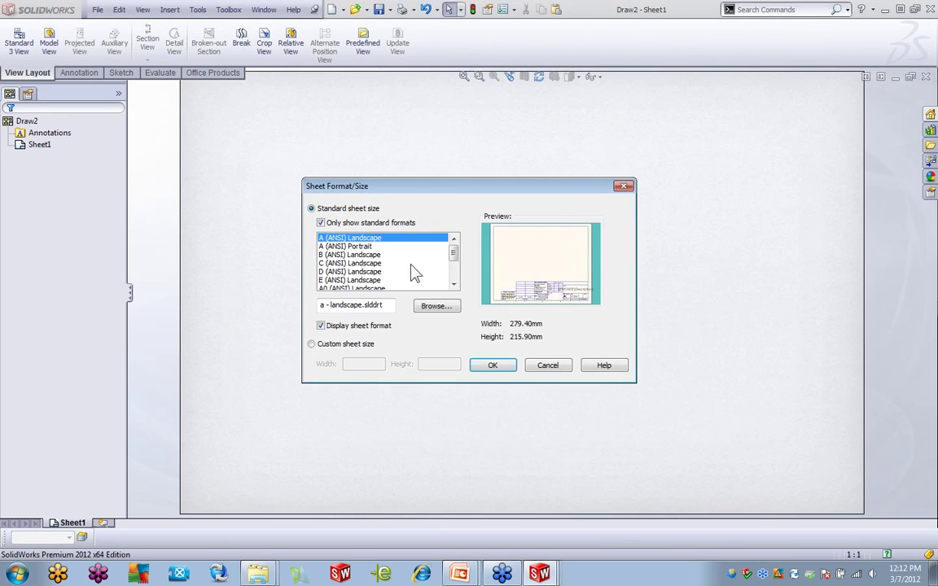
left_click(498, 366)
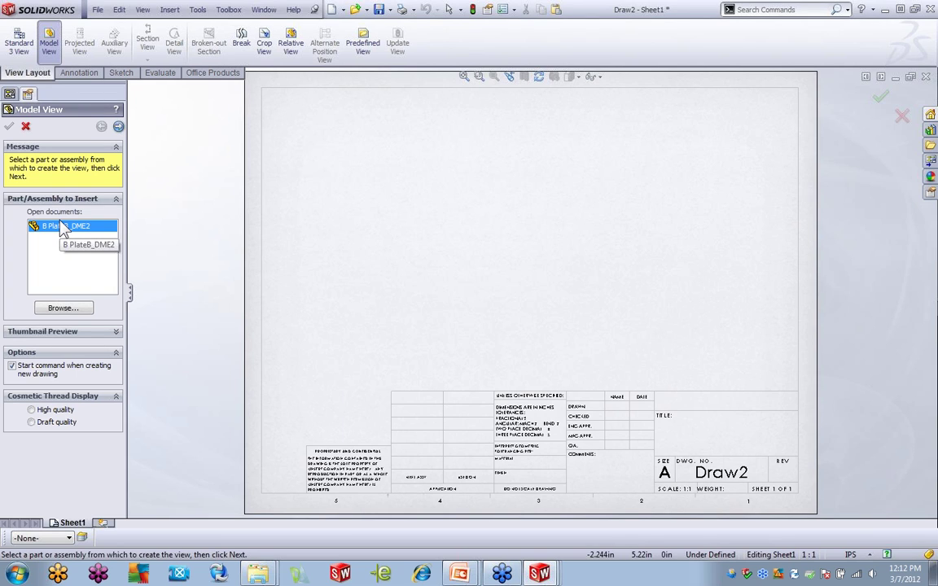
Step: Pick the B PlateB_DME2 part under Open documents as the model view source
left_click(114, 333)
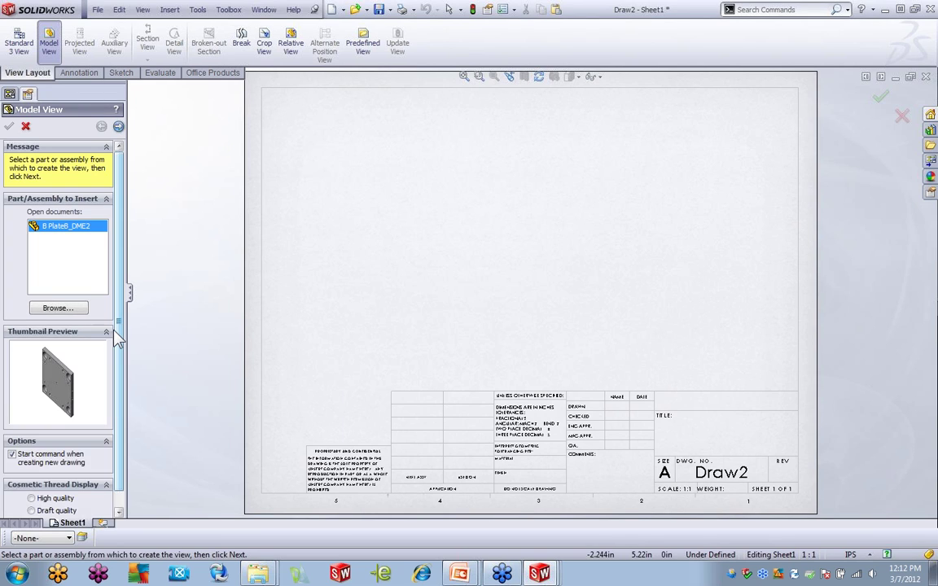
scroll(114, 305, "down", 1)
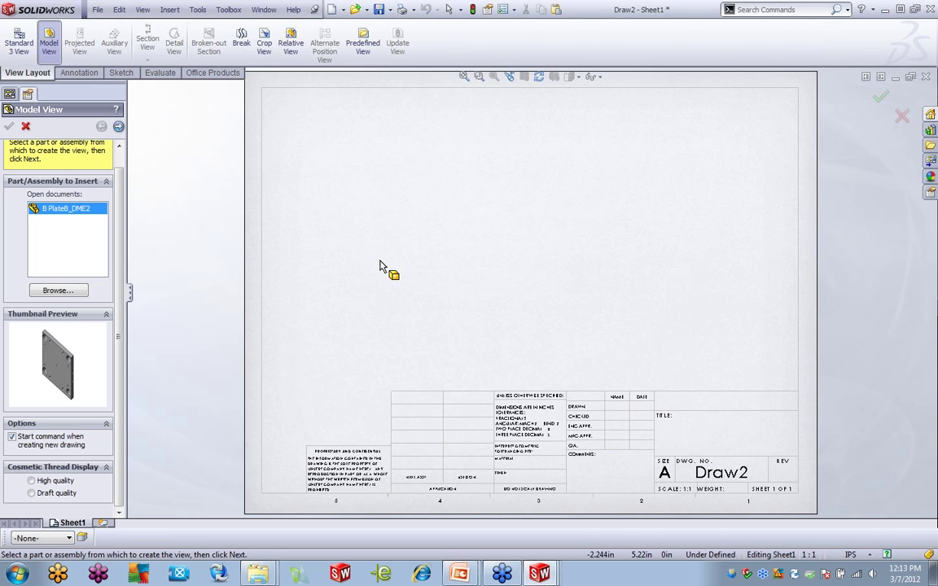
left_click(118, 126)
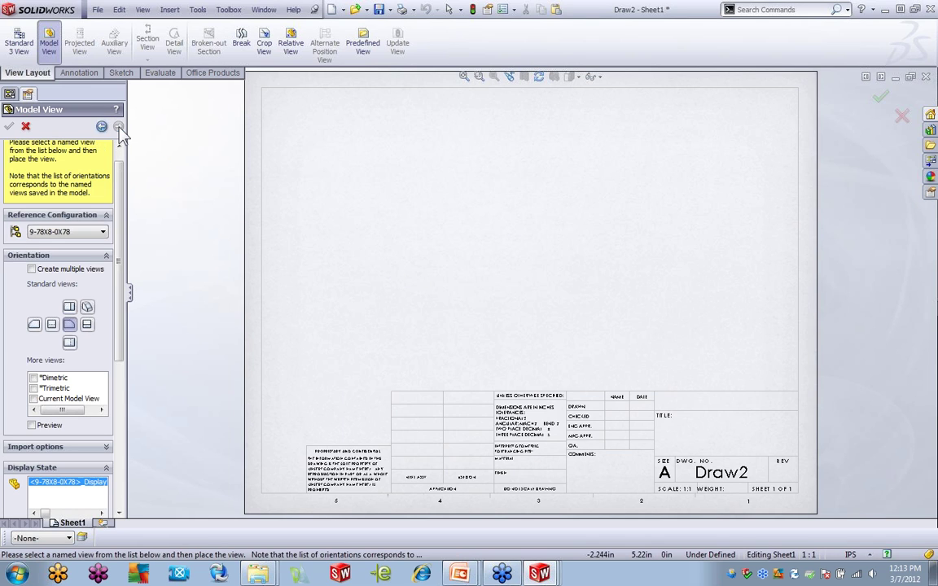
Step: Keep configuration 9-78X8-0X78 and choose multiple views: Top, Right, Isometric and Current Model View
left_click(104, 234)
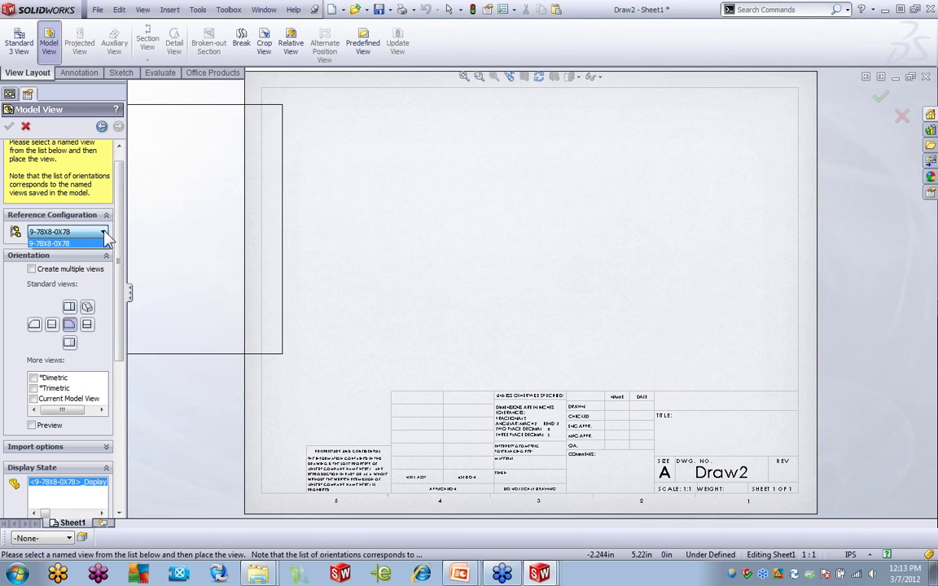
left_click(106, 235)
left_click_drag(119, 247, 119, 304)
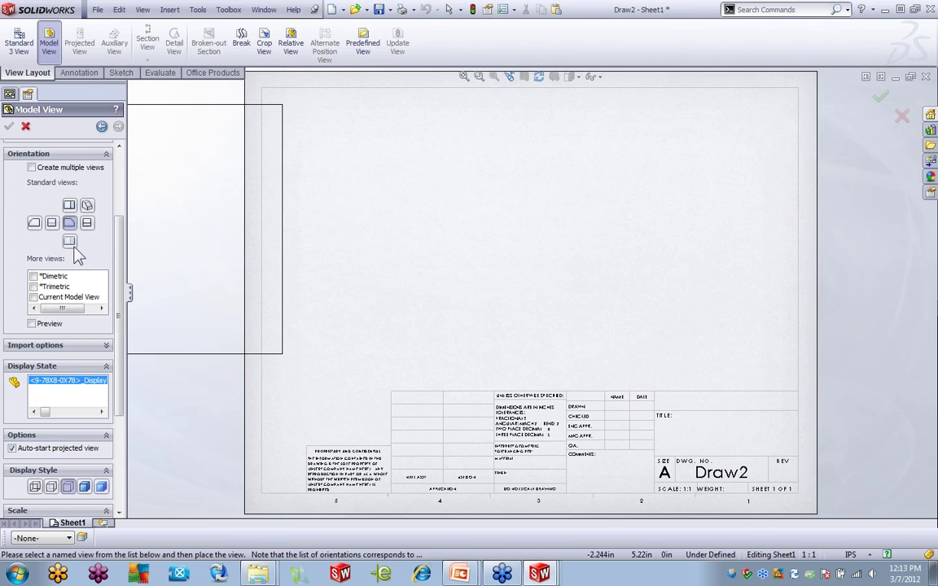
left_click(31, 167)
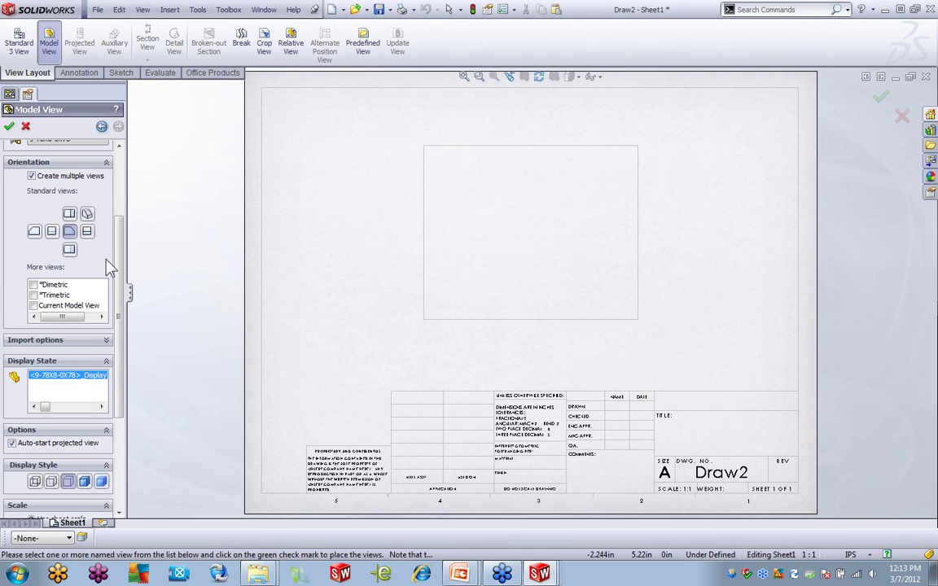
left_click(69, 213)
left_click(86, 231)
left_click(87, 214)
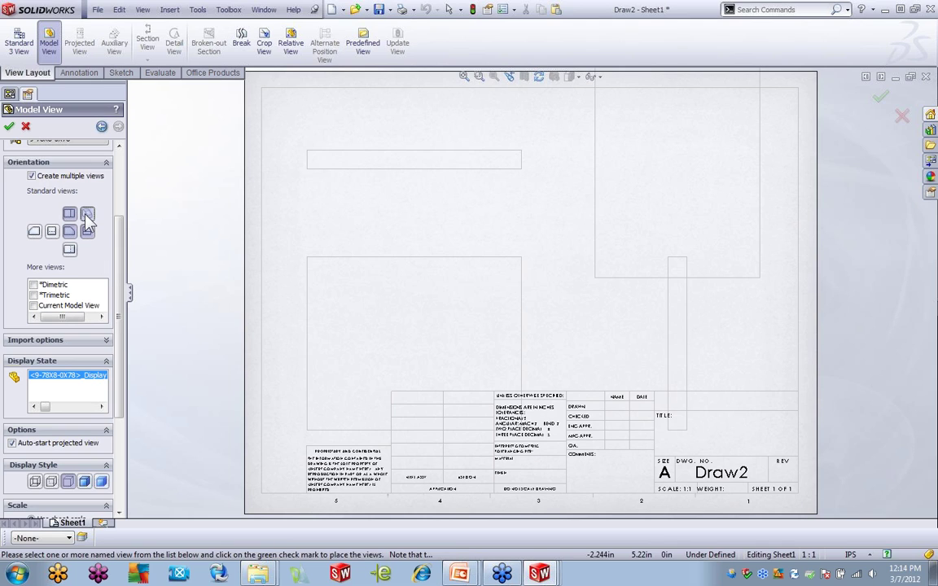
left_click_drag(121, 256, 123, 284)
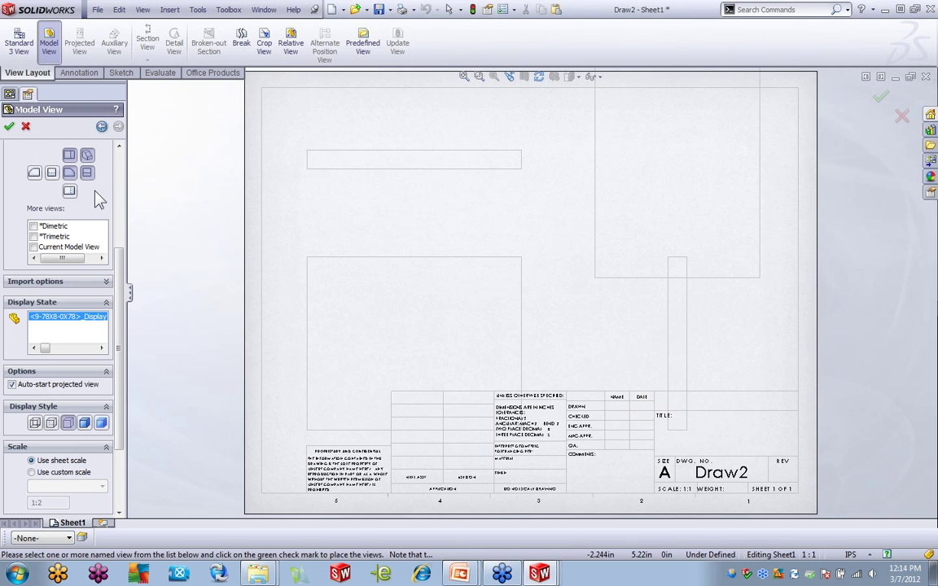
left_click(34, 248)
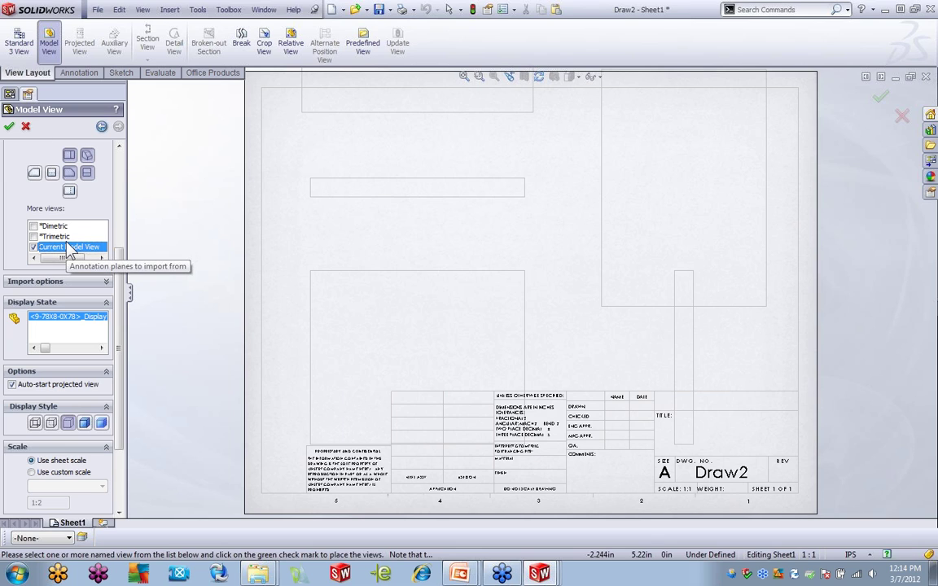
Step: Turn off Auto-start projected view, use Shaded With Edges display and a custom scale
left_click_drag(120, 269, 118, 320)
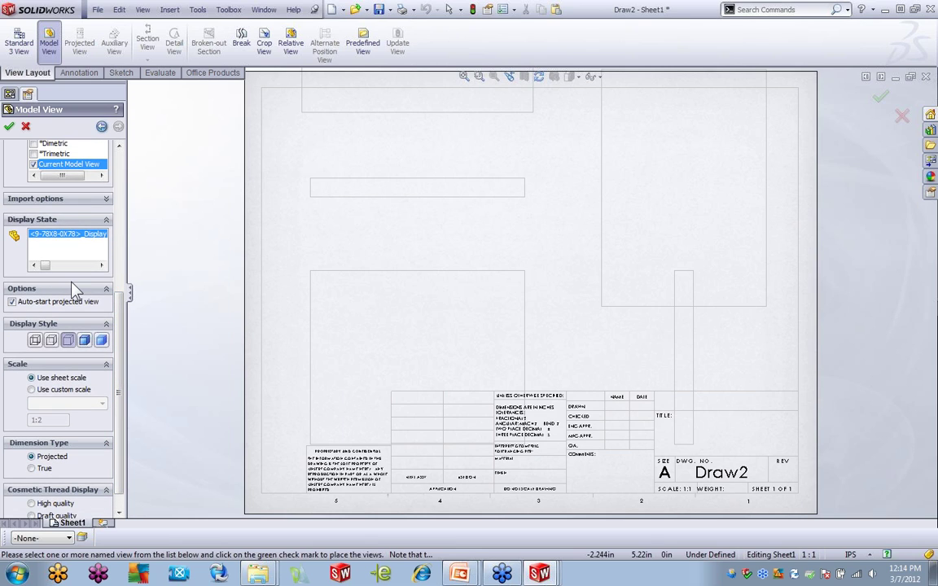
left_click(105, 220)
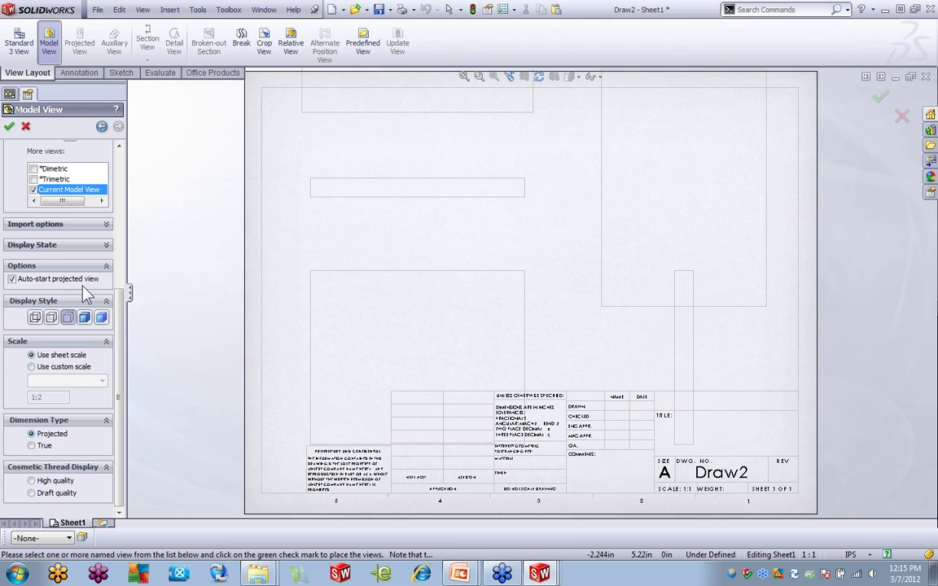
left_click(12, 278)
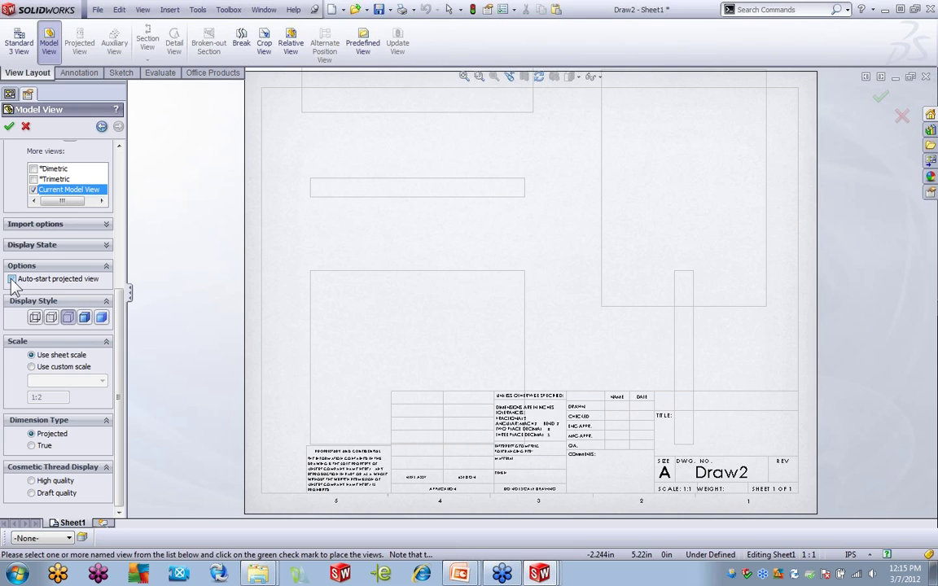
left_click(84, 318)
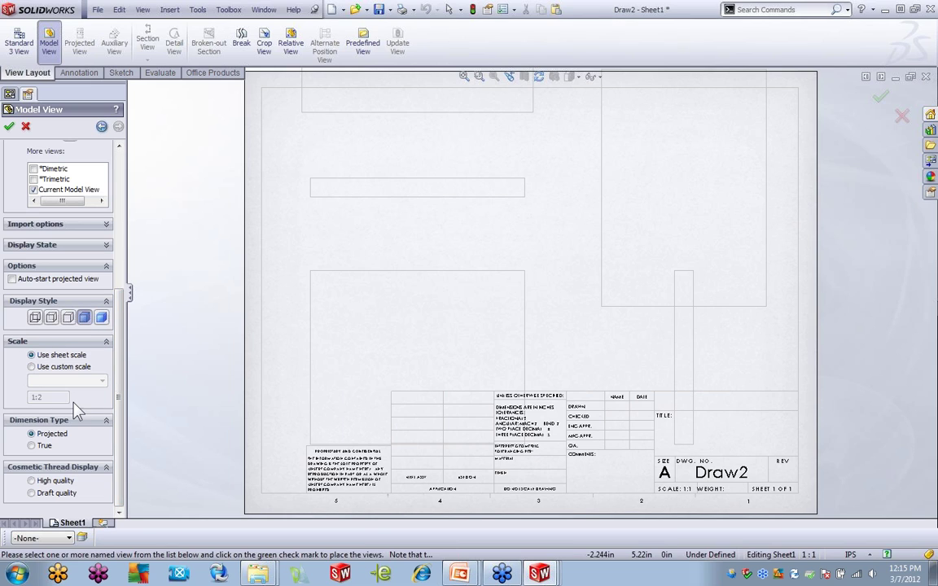
left_click(42, 368)
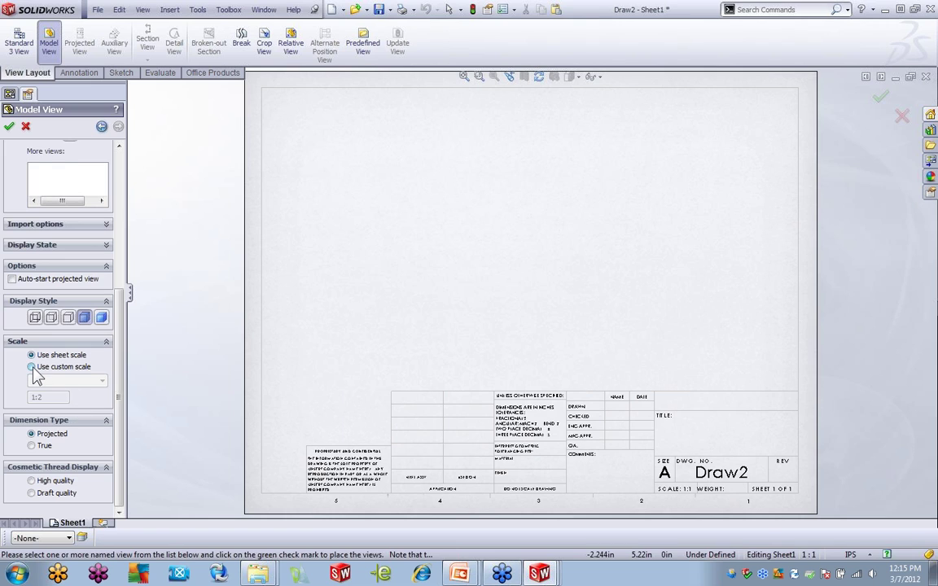
Step: Switch the plate views' scale to User Defined, keeping 1:2
left_click(101, 383)
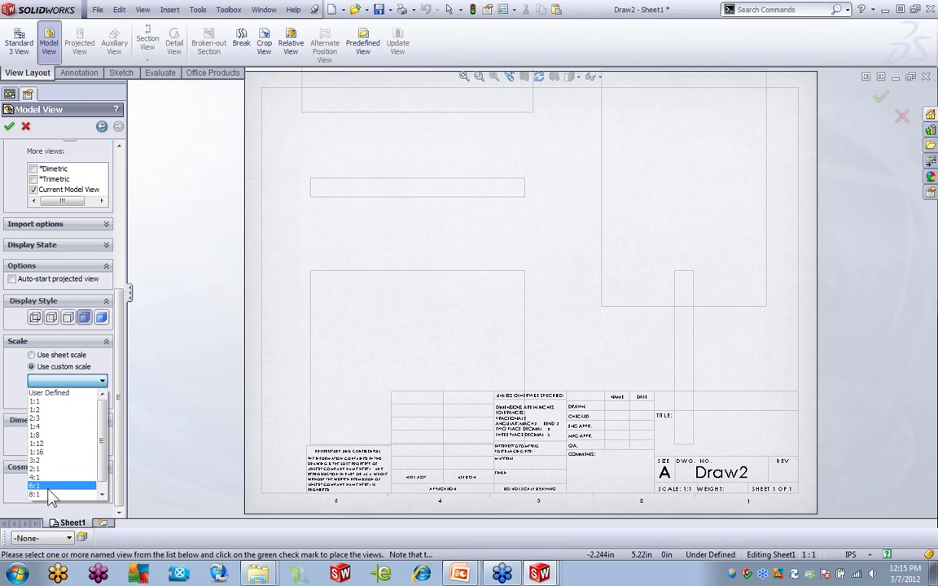
left_click(65, 395)
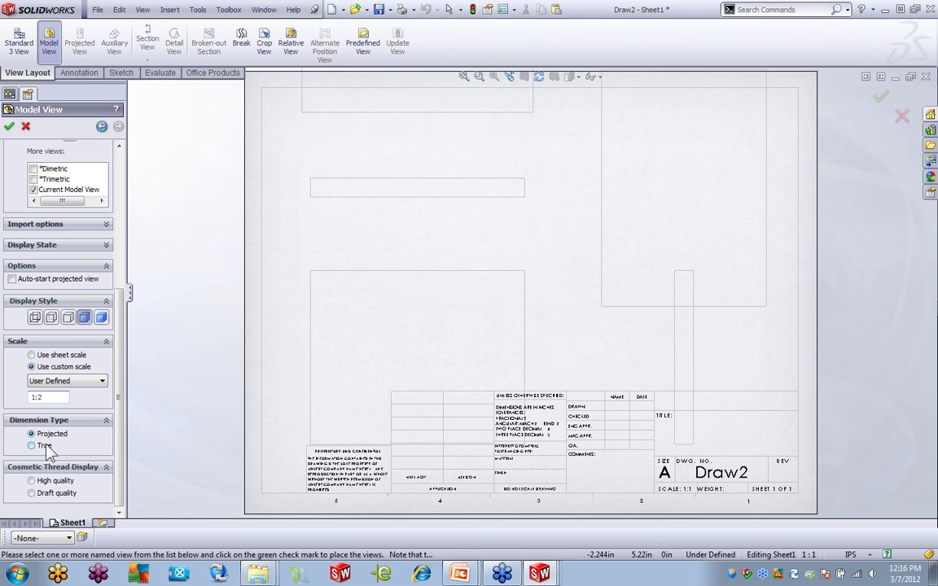
left_click_drag(119, 291, 127, 161)
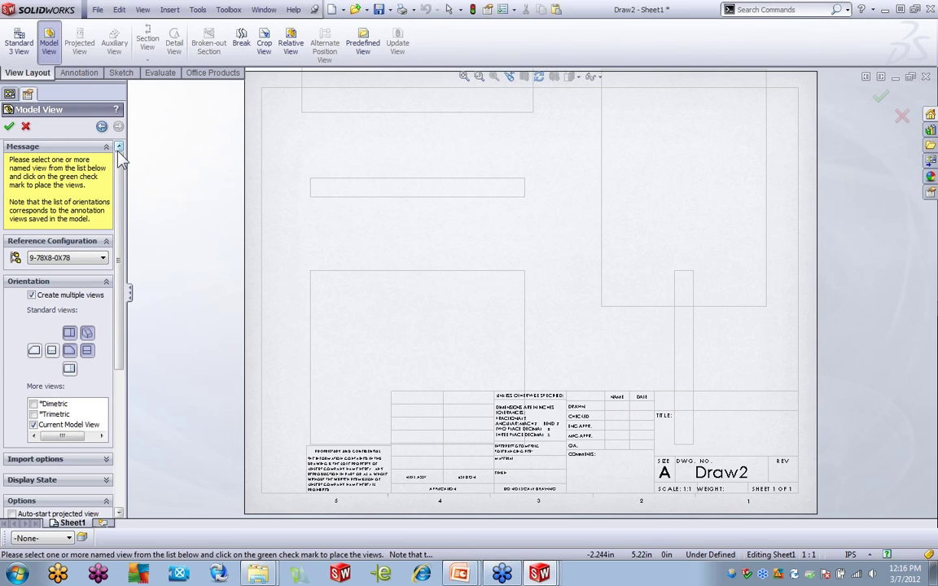
Step: Place the front, top, right and isometric plate views, accepting true dimensions for the isometric views
left_click(10, 129)
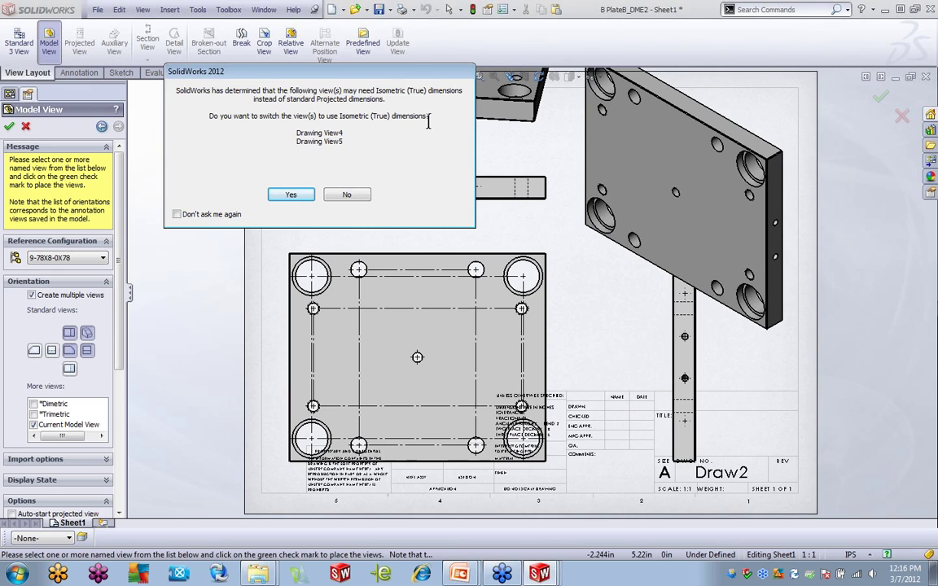
left_click_drag(390, 73, 187, 79)
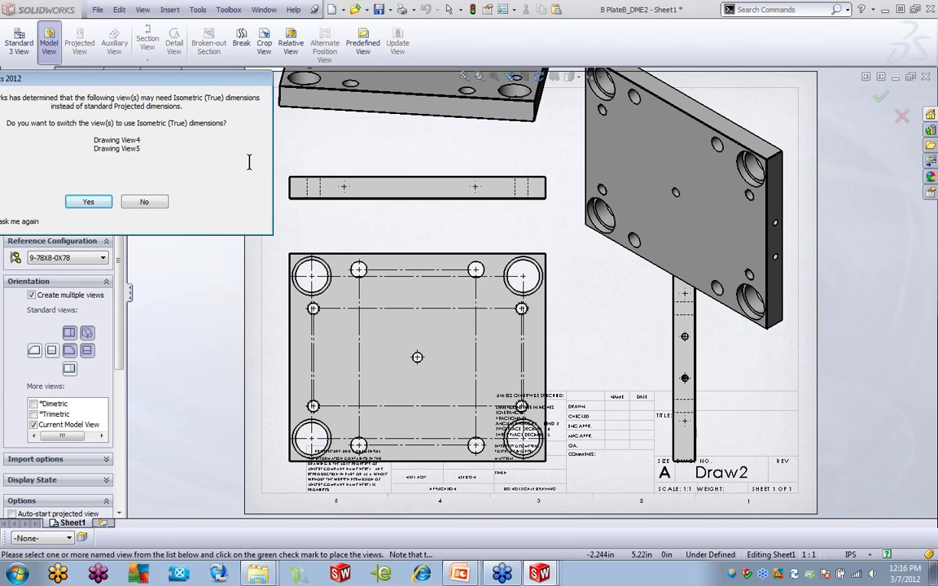
left_click_drag(155, 79, 243, 104)
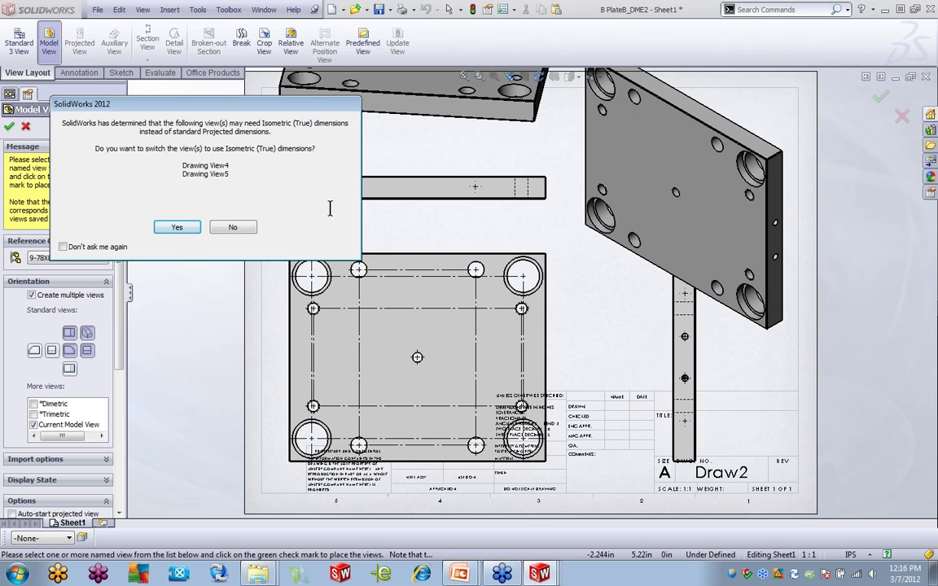
left_click(173, 233)
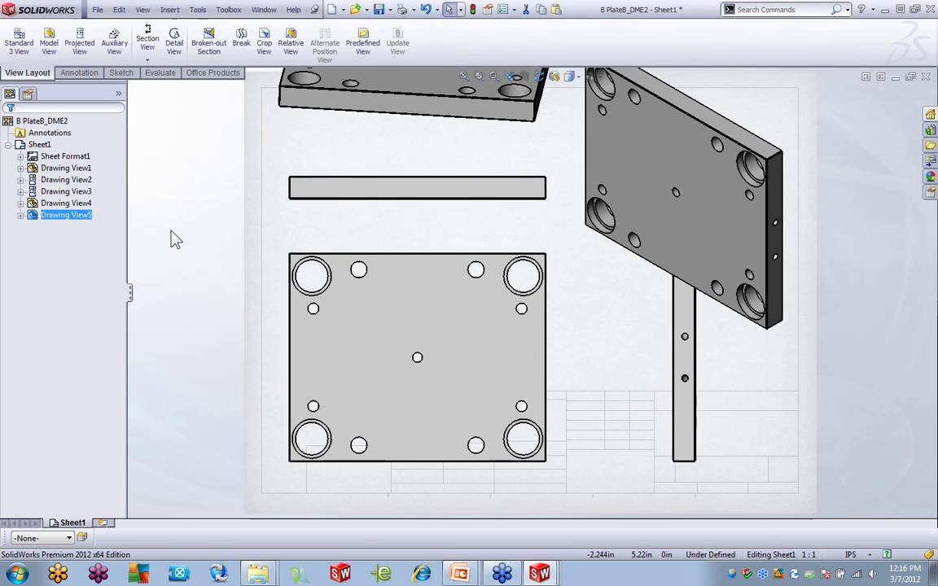
Step: Fit the sheet and inspect the properties of the isometric and side plate views
key("f")
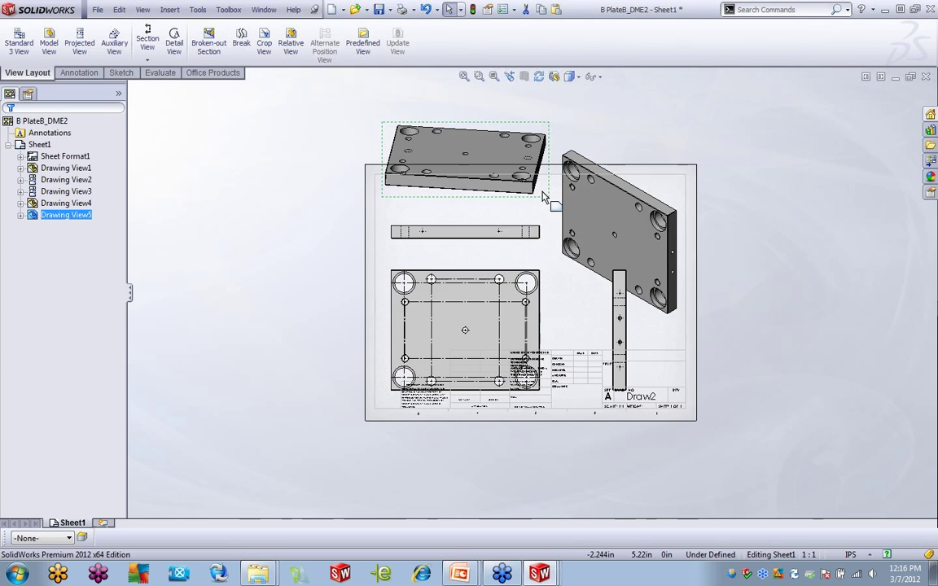
left_click(544, 197)
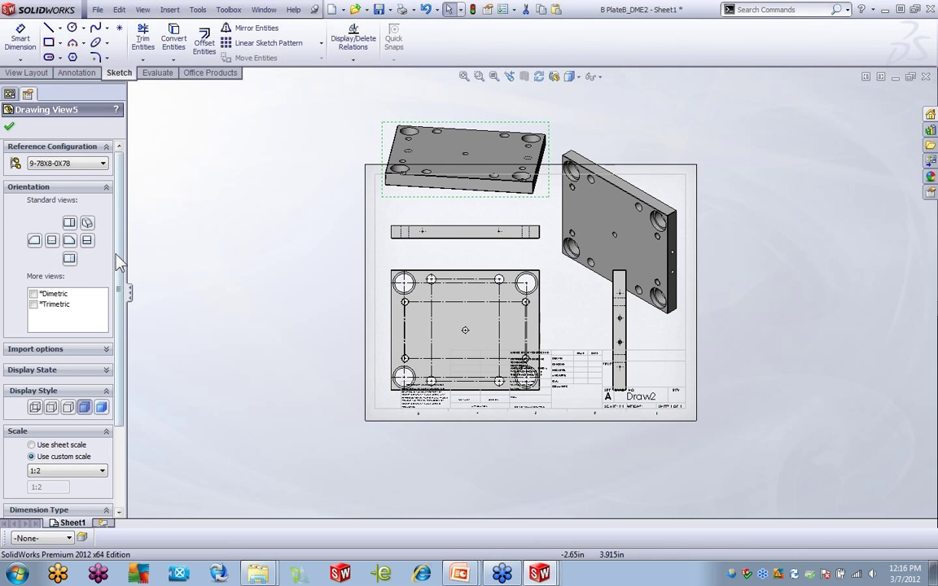
scroll(108, 411, "down", 3)
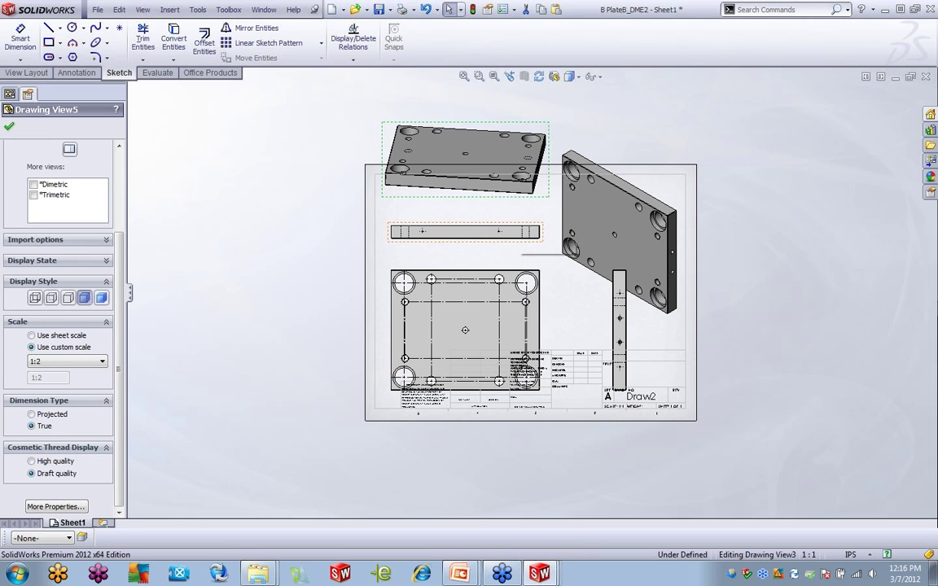
left_click(499, 227)
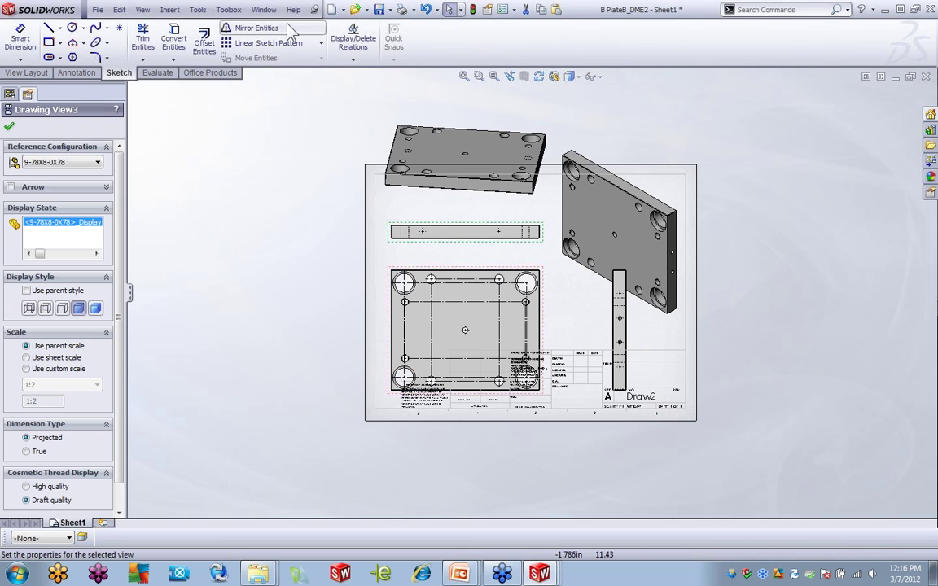
Step: Select the isometric plate view and bring up its context menu of actions
left_click(263, 9)
left_click(456, 194)
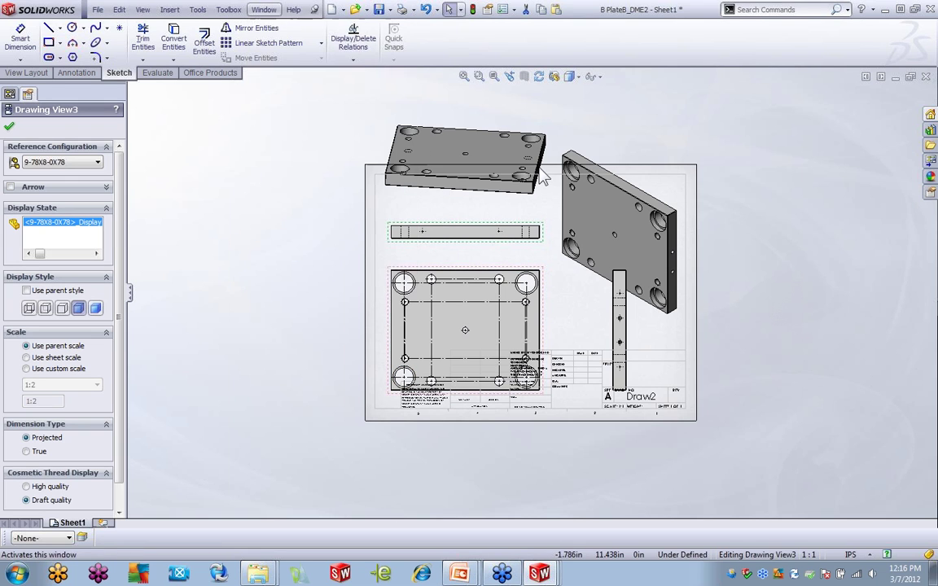
right_click(542, 174)
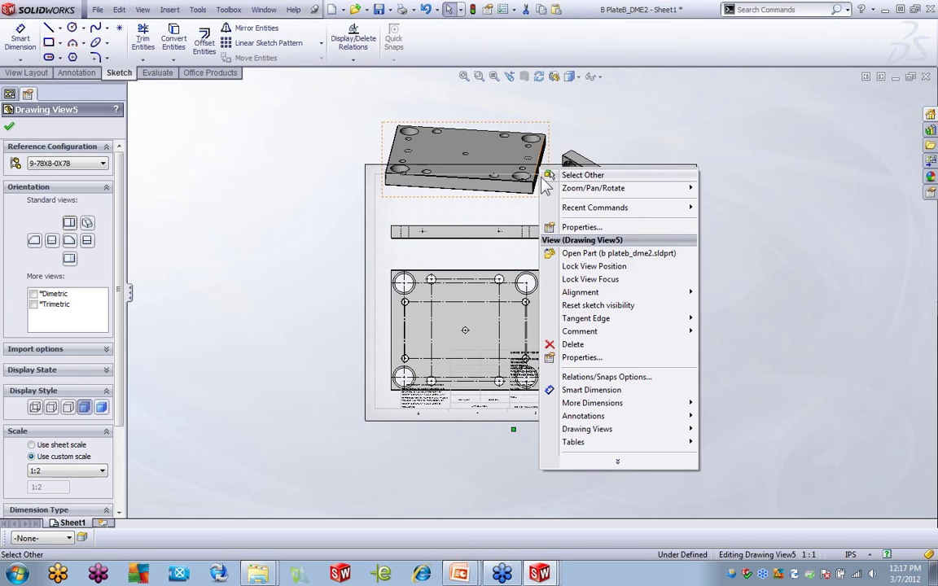
Step: Open the plate part, tilt it to show its underside, and save that orientation as a new named view
left_click(571, 256)
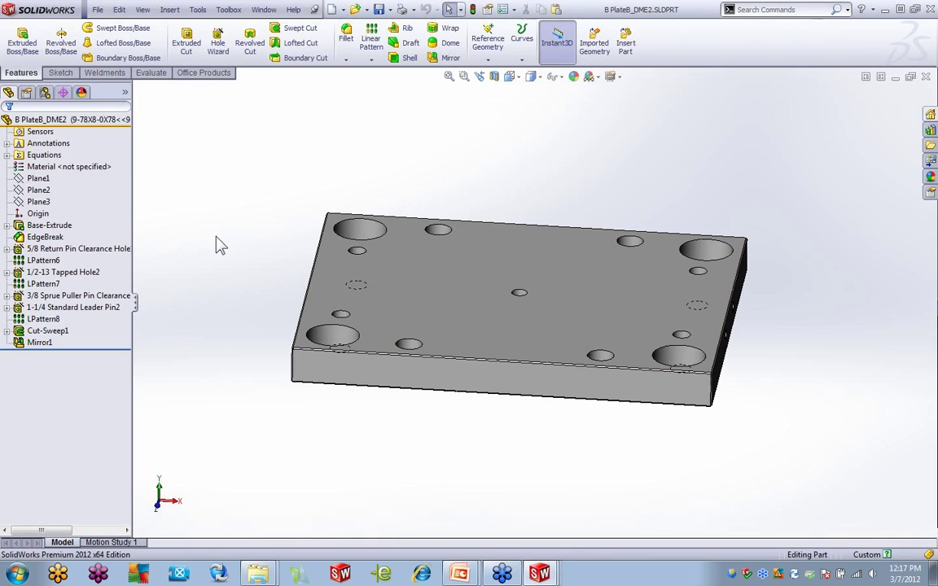
key("space")
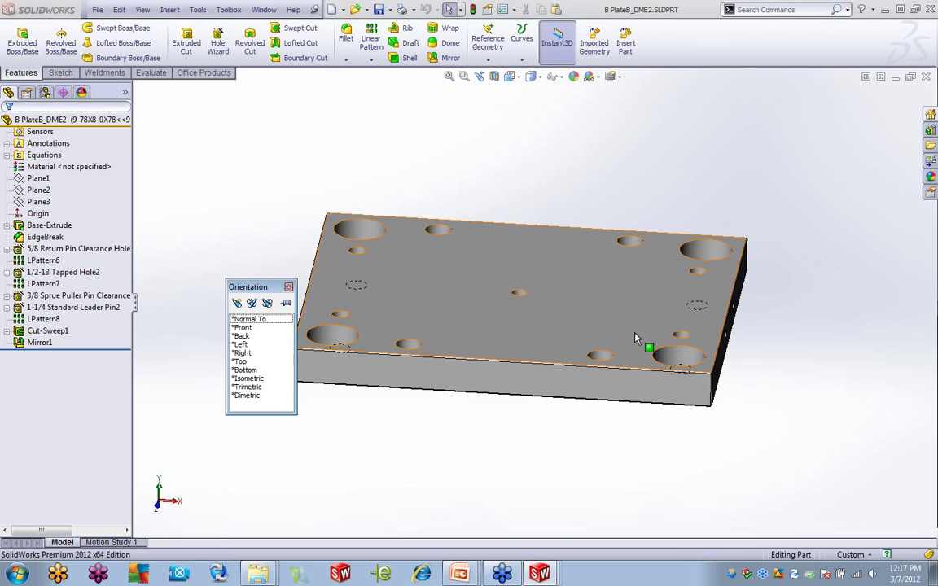
middle_click_drag(594, 397, 686, 442)
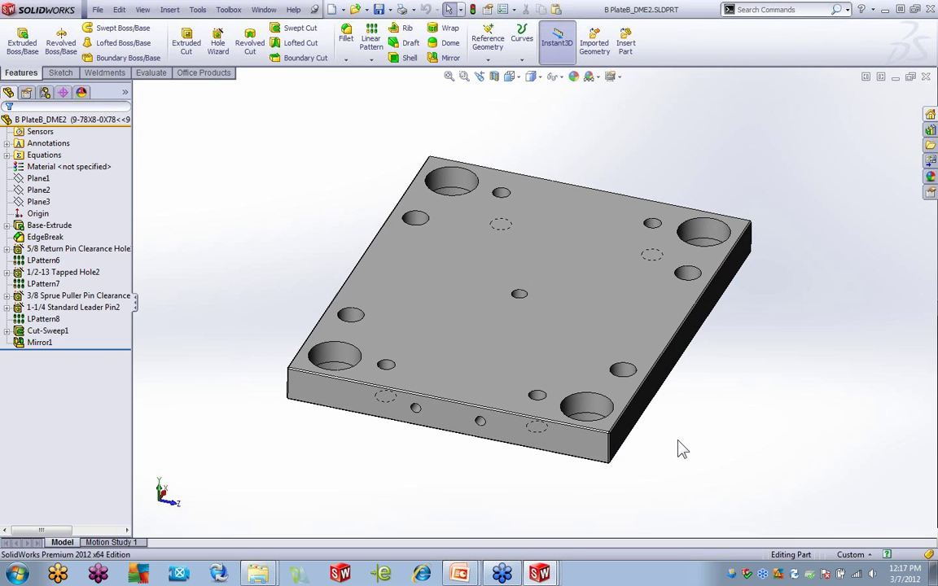
key("space")
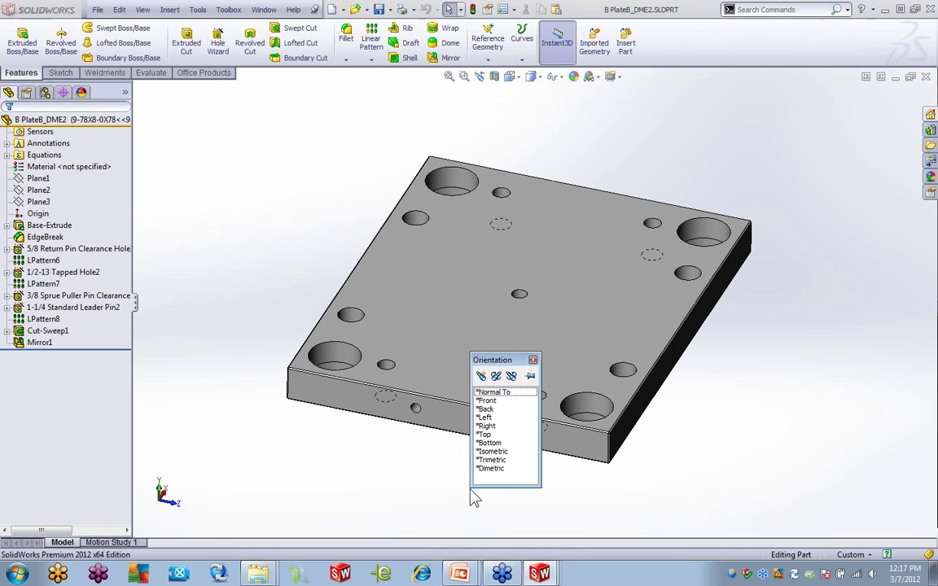
left_click(481, 378)
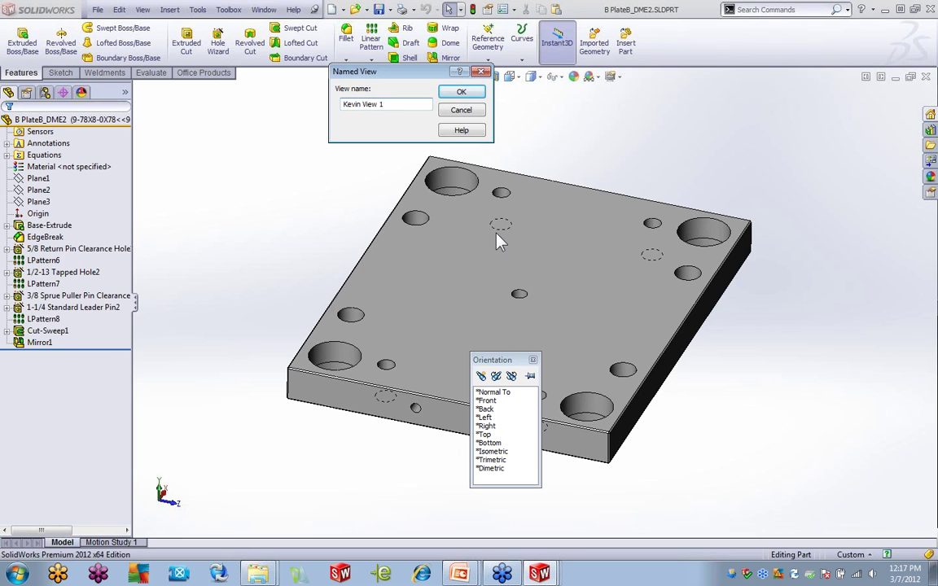
left_click(476, 92)
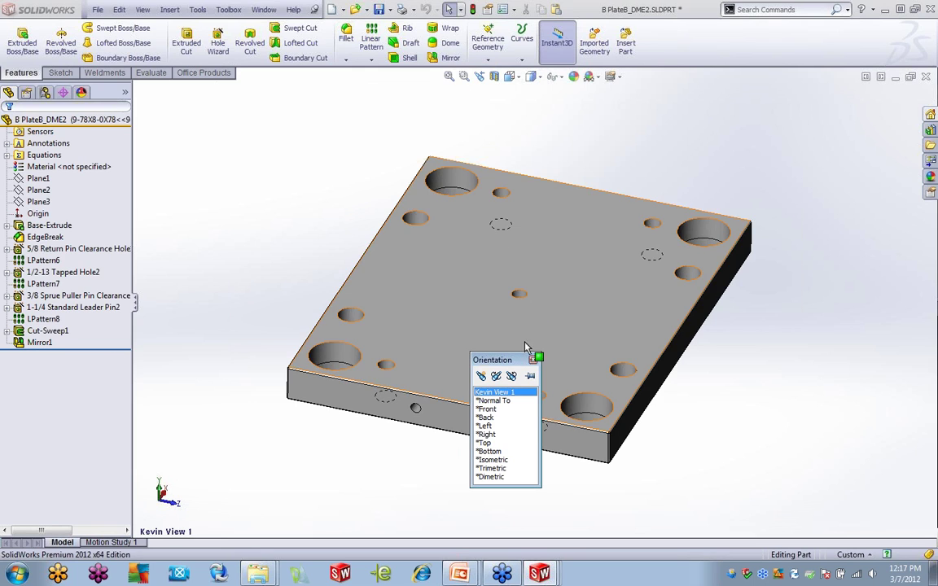
left_click(532, 360)
Step: Minimize the part window to return to the B PlateB_DME2 drawing's Sheet1
left_click(539, 574)
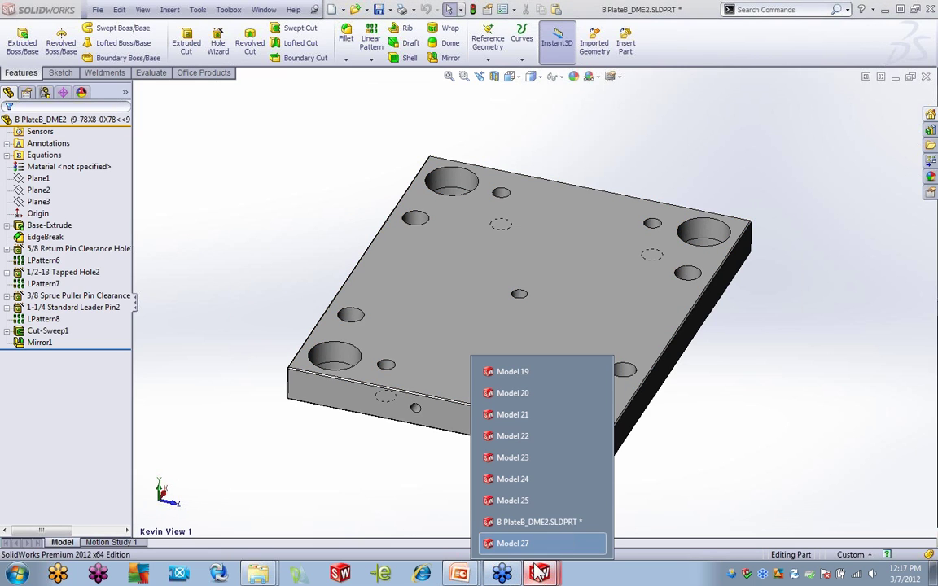
left_click(383, 486)
key("alt+Tab")
key("alt+Tab")
key("alt+Tab")
key("alt+Tab")
key("alt+Tab")
key("alt+Tab")
key("alt+Tab")
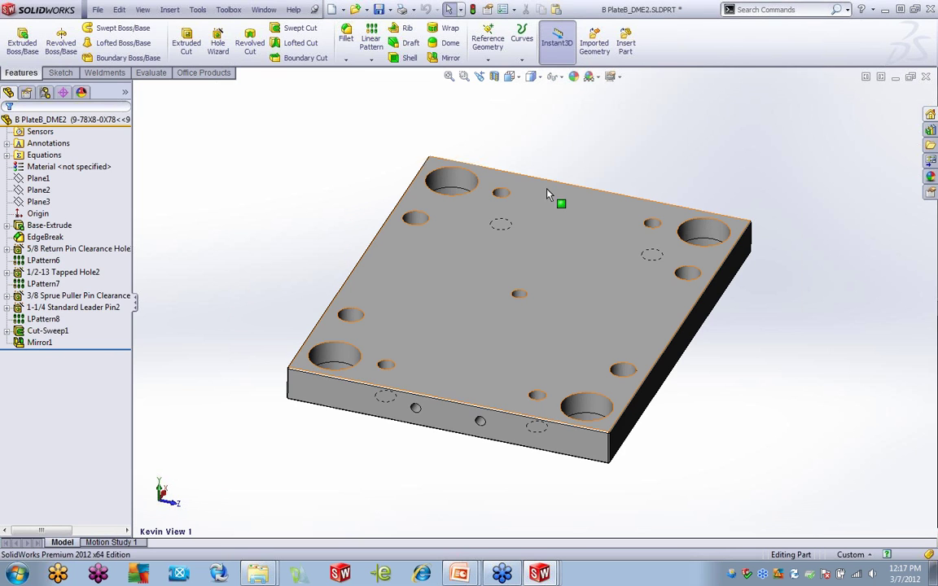
left_click(895, 77)
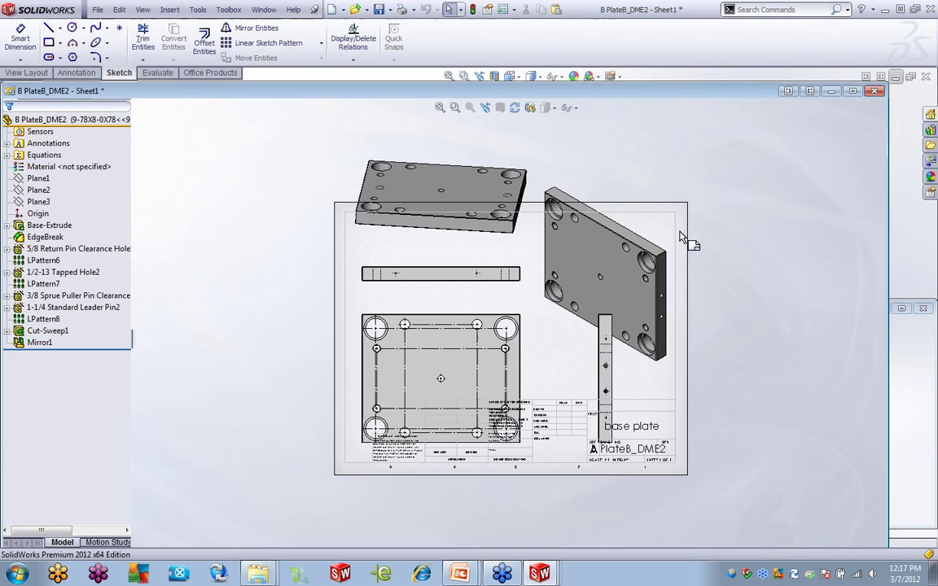
Step: Delete the shaded isometric Drawing View4 on the right
left_click(656, 200)
key("Delete")
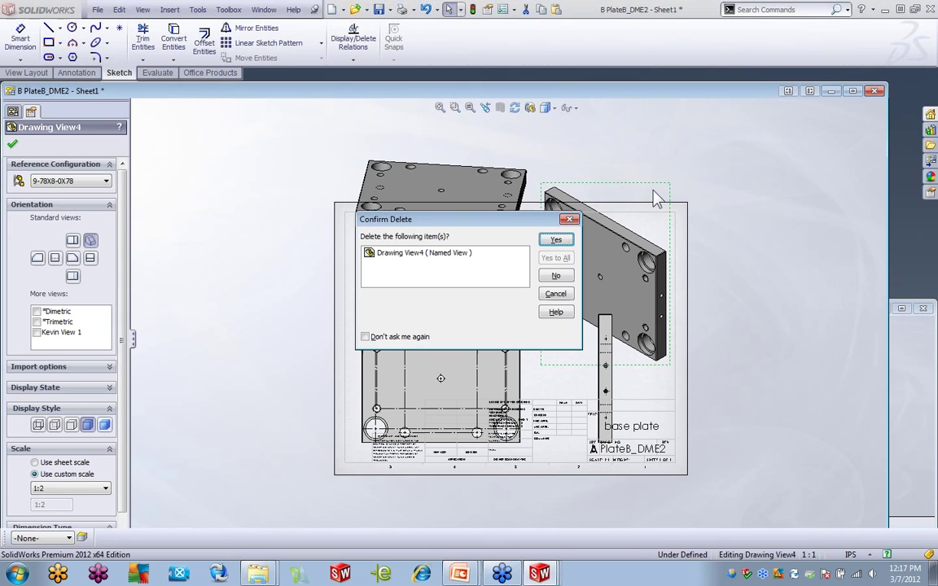
left_click(556, 240)
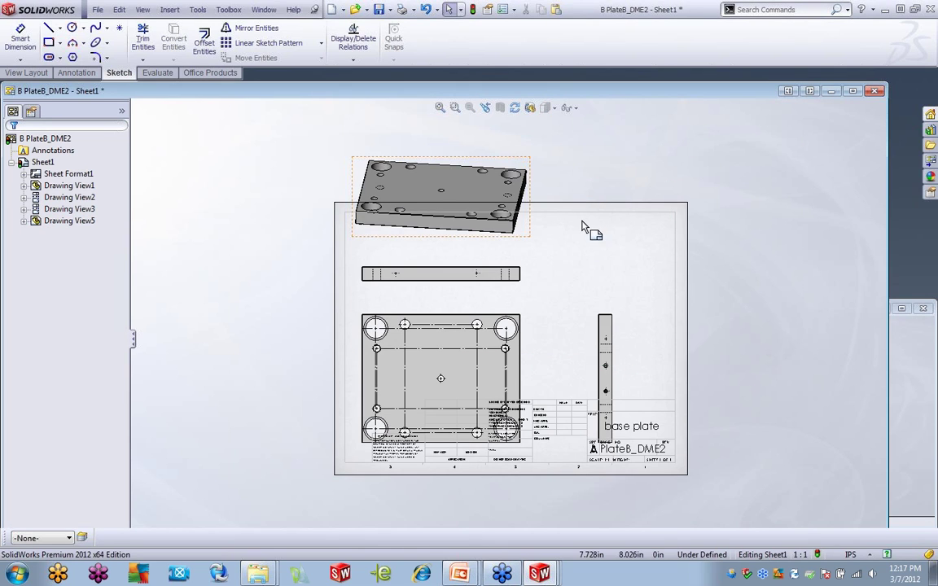
Step: Insert a model view of the plate using the saved custom orientation
left_click(45, 72)
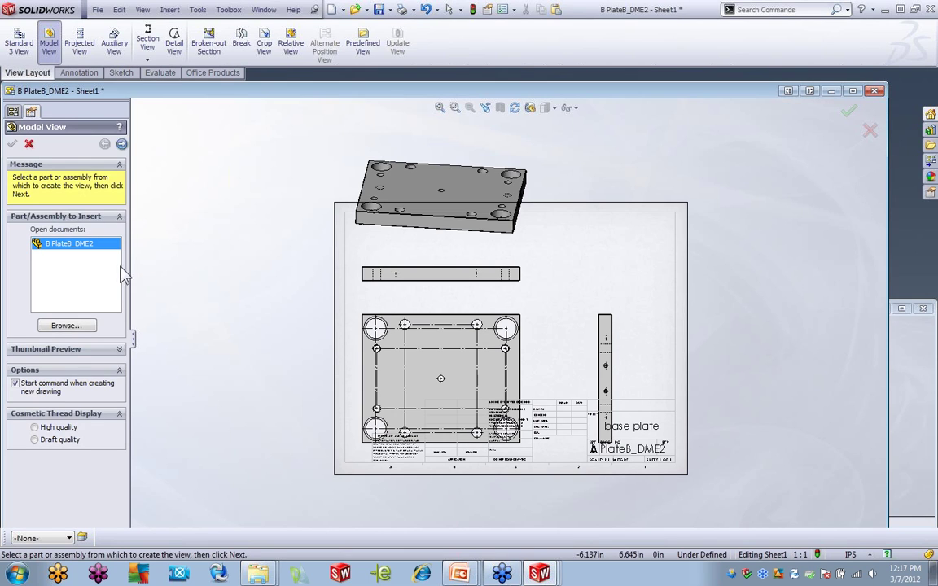
left_click(121, 144)
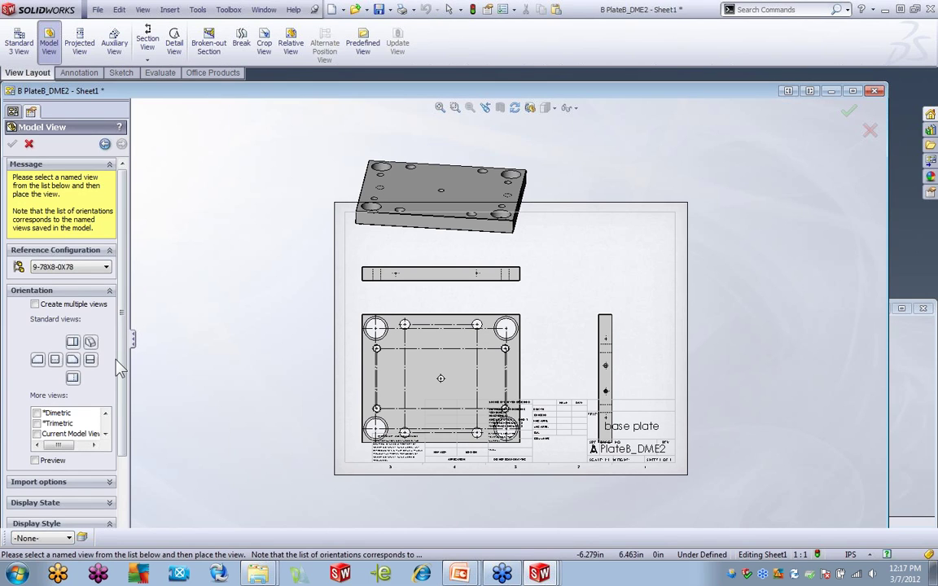
scroll(114, 403, "down", 2)
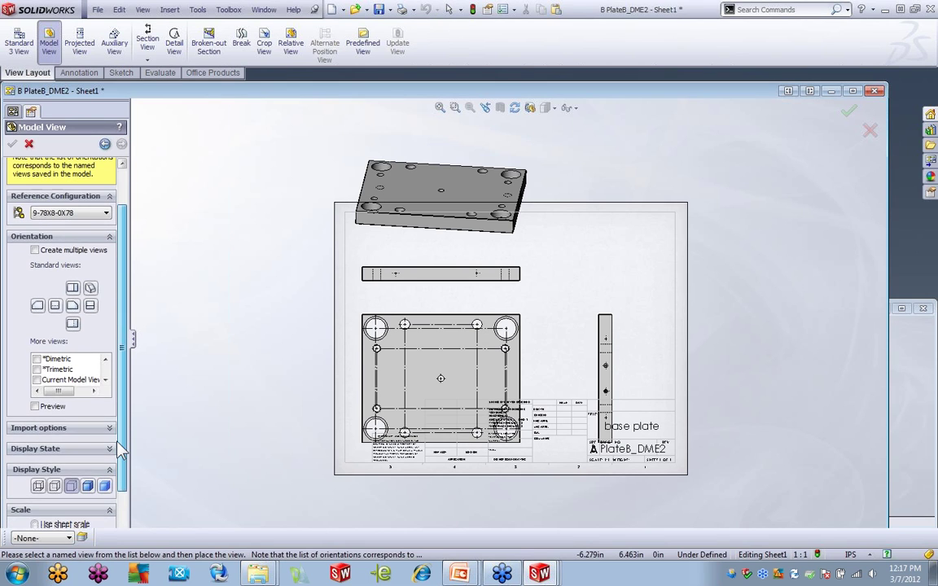
left_click(105, 380)
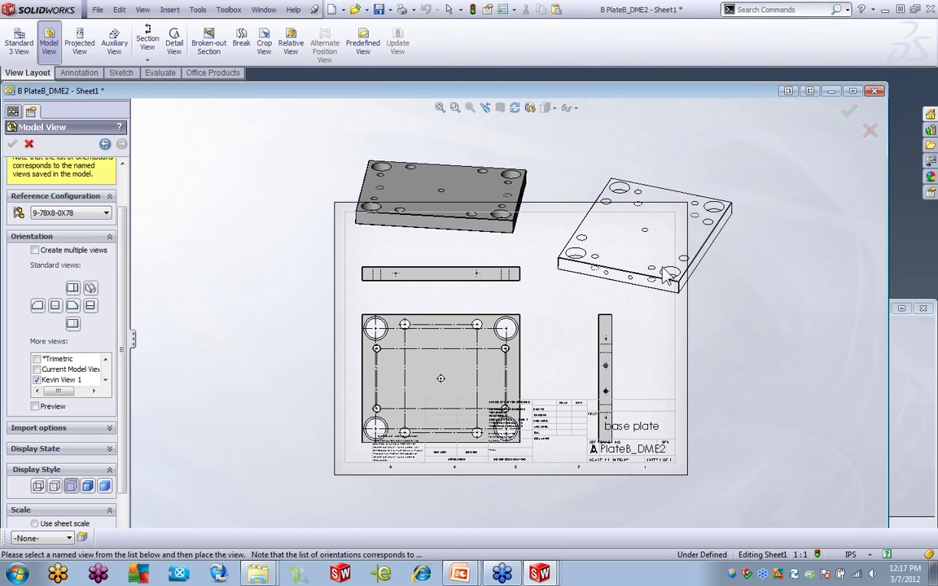
left_click(668, 275)
left_click(505, 309)
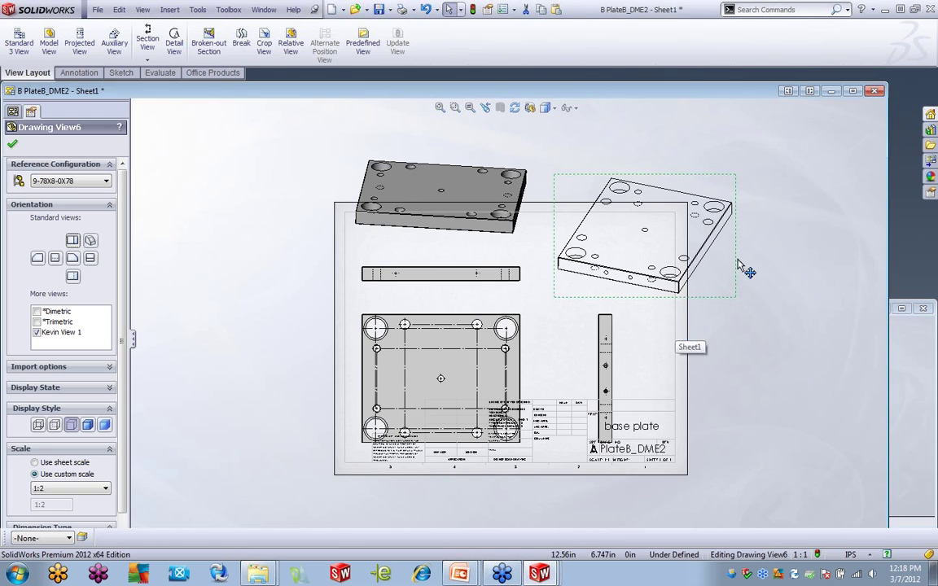
Step: Delete the new Drawing View6 and select the upper shaded Drawing View5
left_click(720, 305)
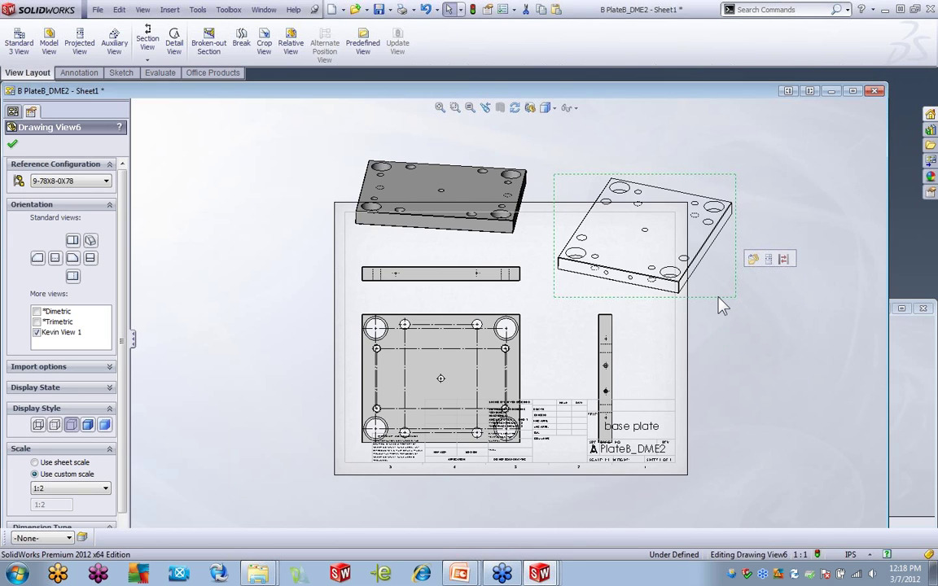
key("Delete")
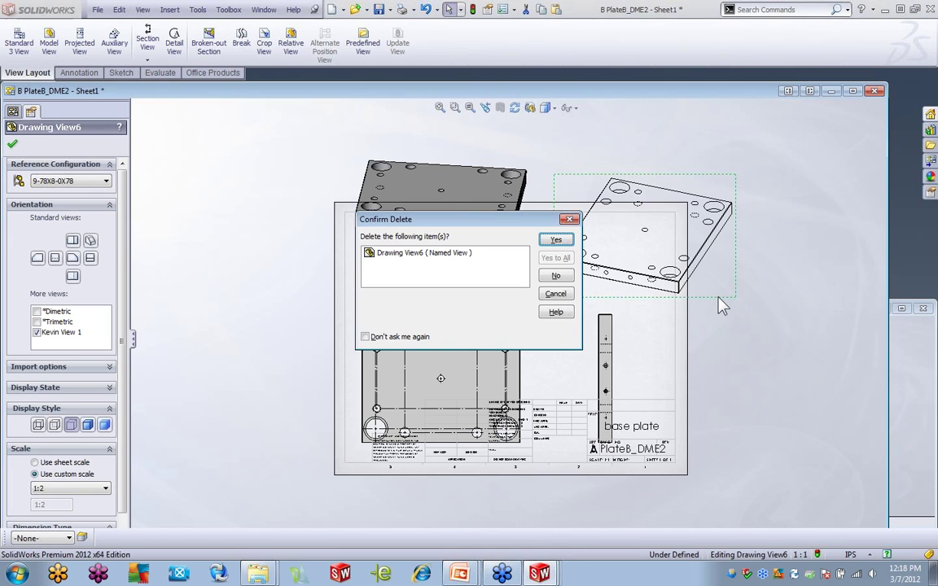
left_click(556, 241)
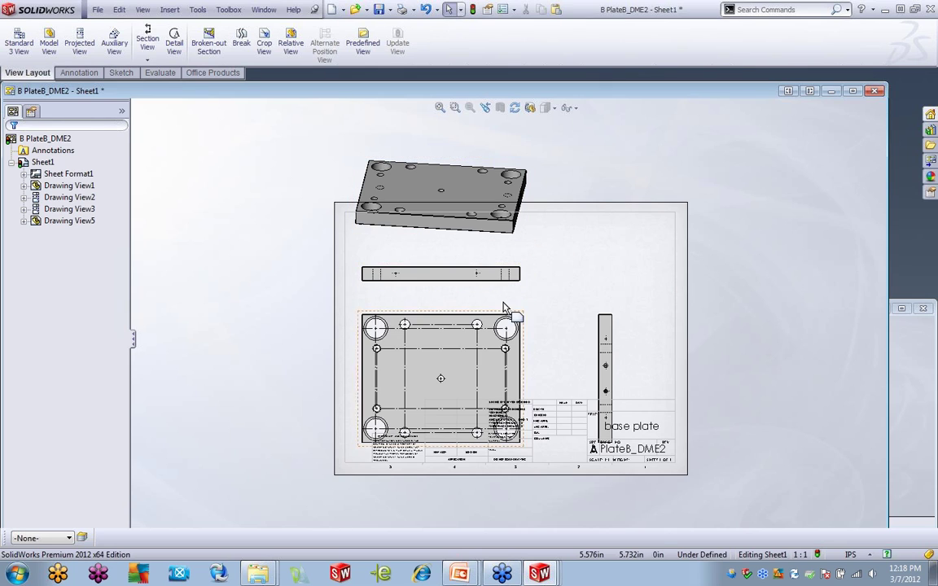
left_click(524, 229)
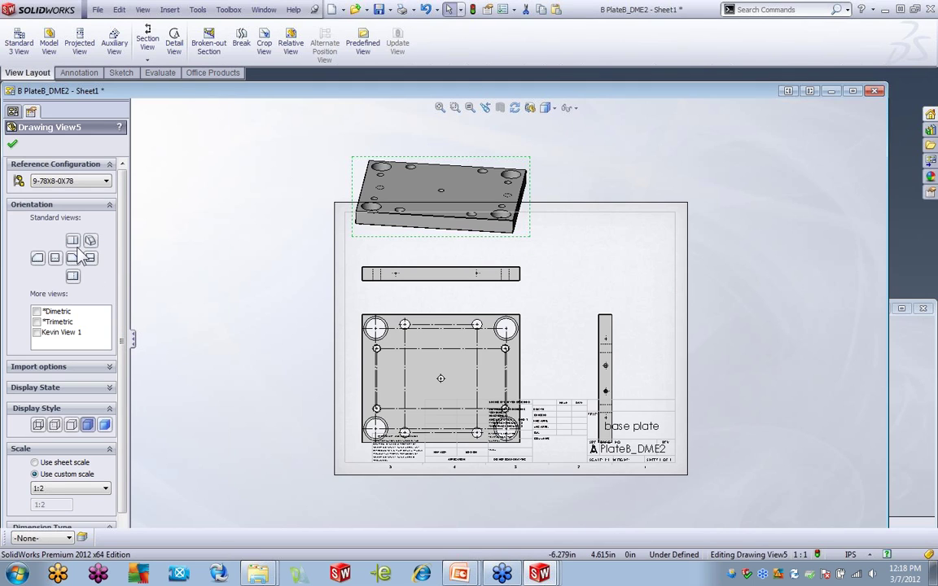
Step: Give Drawing View5 the saved custom orientation and move it to the sheet's upper right
left_click(38, 258)
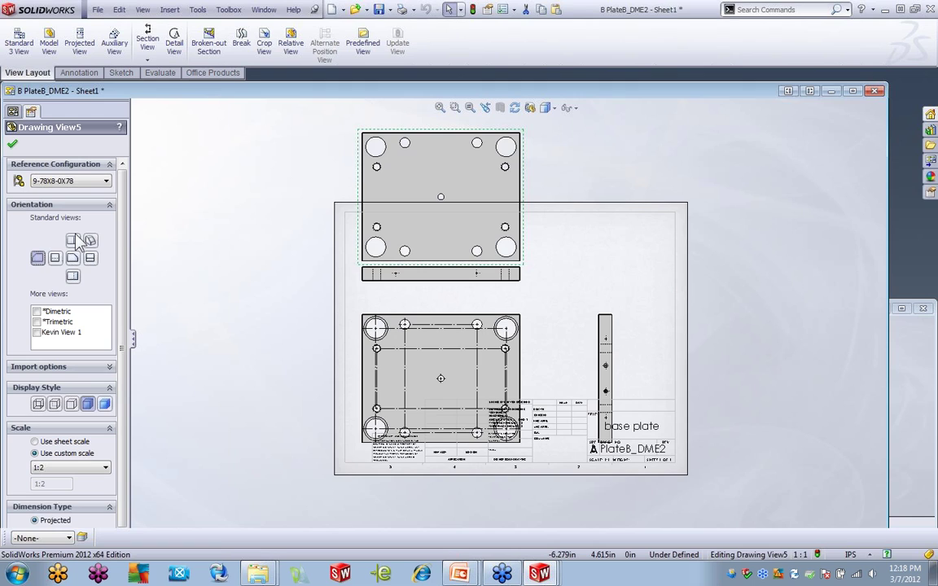
left_click(72, 240)
left_click(90, 259)
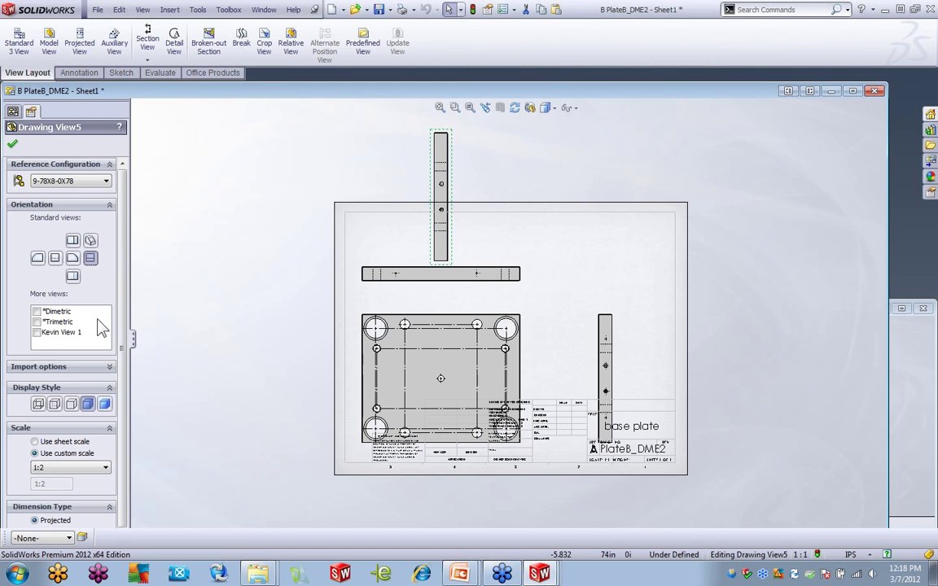
left_click(45, 333)
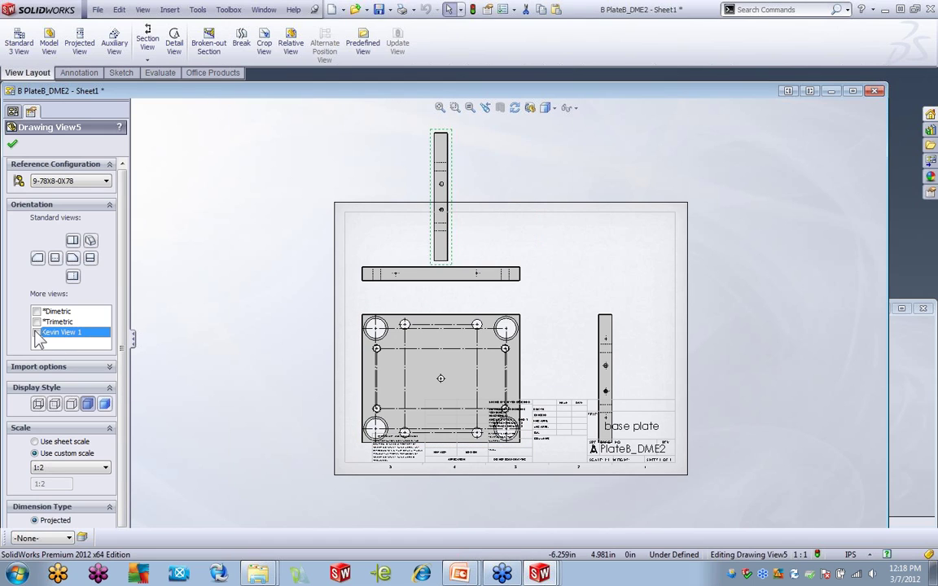
left_click(36, 333)
mouse_move(534, 230)
left_mouse_down()
mouse_move(582, 273)
mouse_move(690, 309)
mouse_move(714, 275)
left_mouse_up()
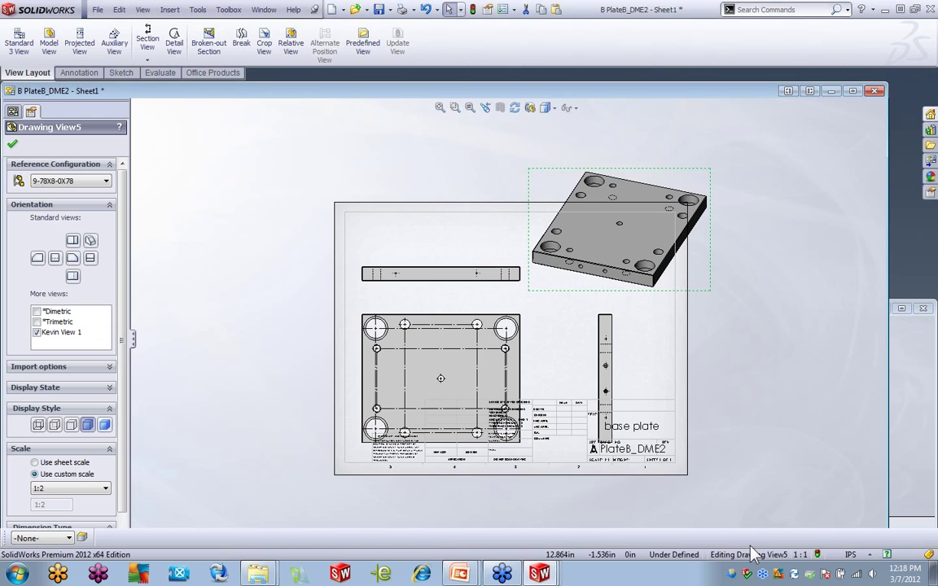
left_click(768, 316)
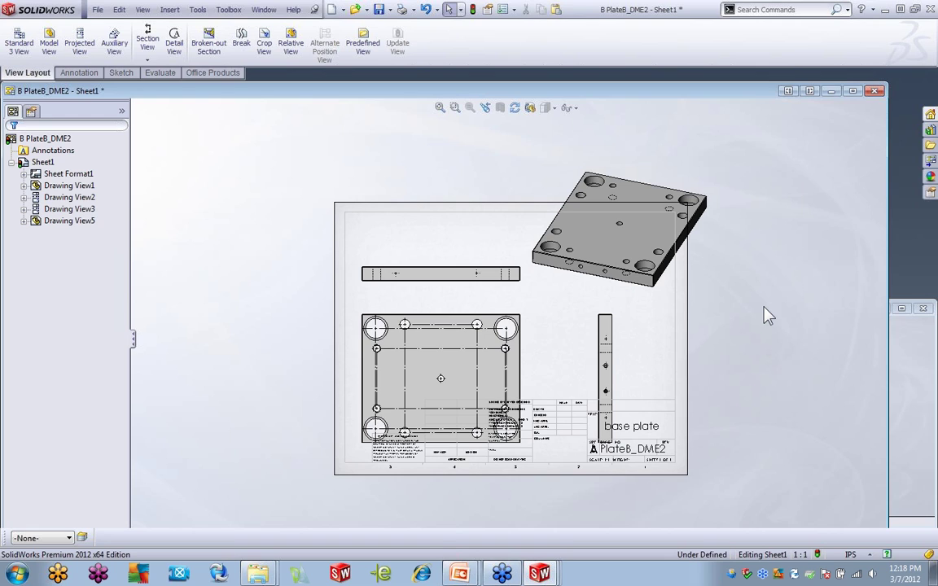
mouse_move(503, 289)
left_mouse_down()
mouse_move(509, 264)
mouse_move(505, 292)
left_mouse_up()
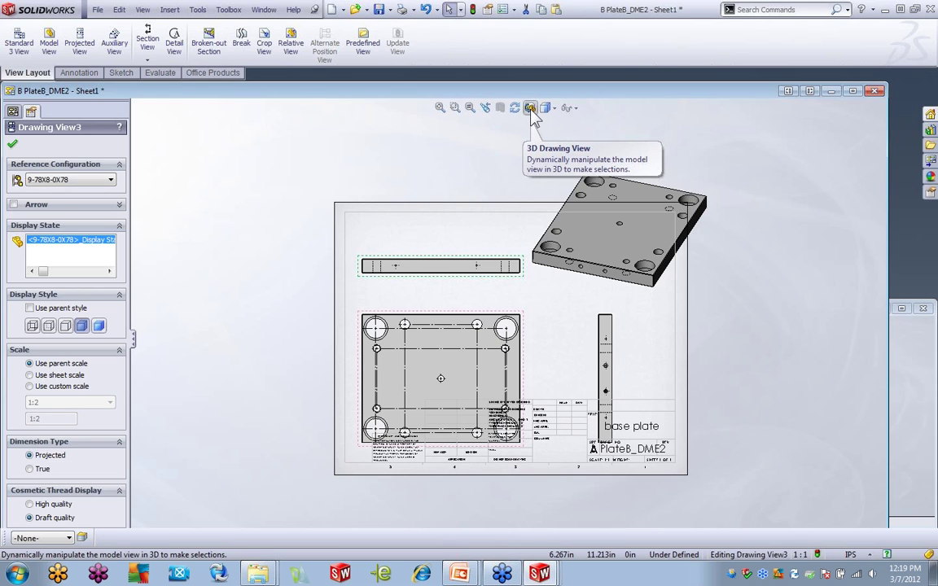
Step: Rotate the front view Drawing View1 freely in 3D into an oblique orientation
left_click(515, 155)
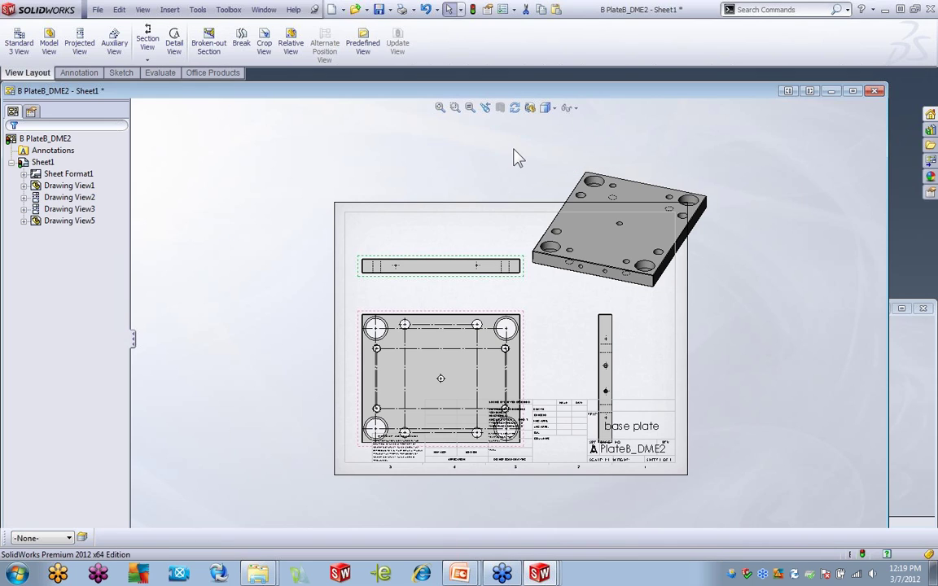
left_click(521, 327)
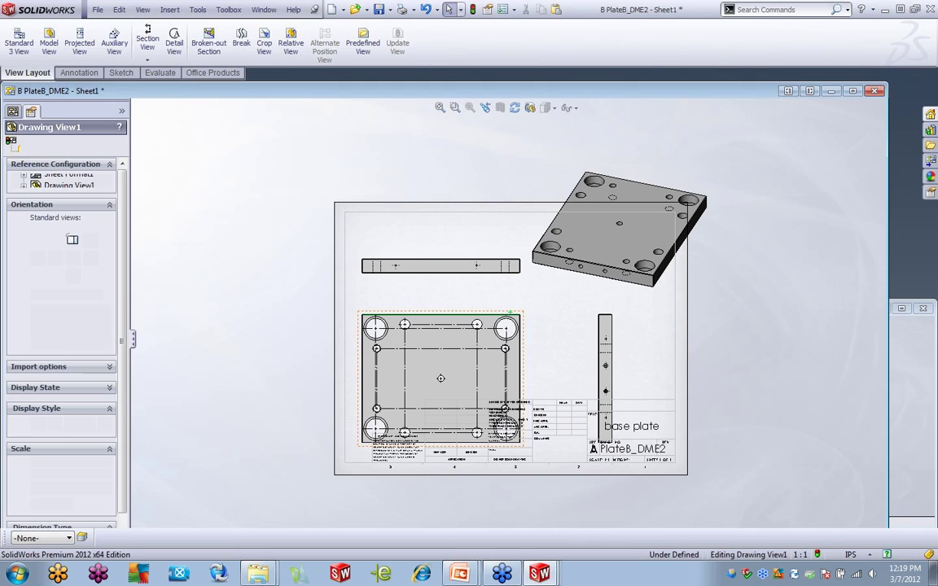
left_click(531, 109)
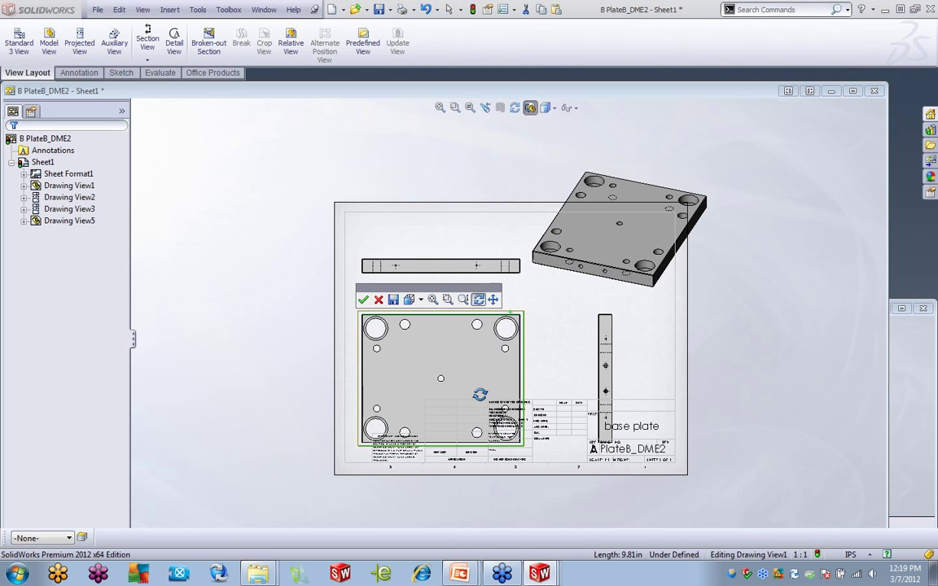
mouse_move(450, 407)
left_mouse_down()
mouse_move(469, 340)
mouse_move(449, 274)
mouse_move(409, 237)
mouse_move(374, 268)
mouse_move(422, 247)
mouse_move(396, 241)
left_mouse_up()
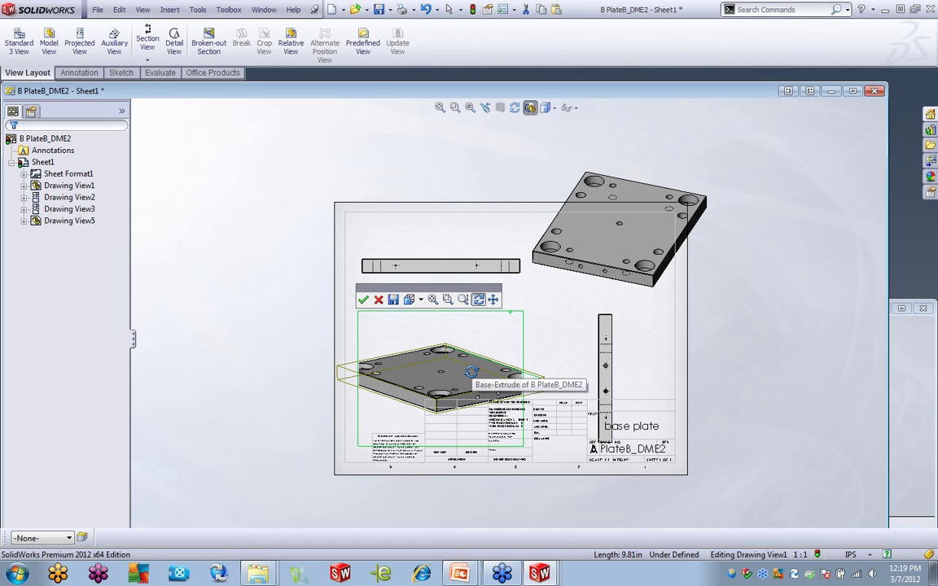
mouse_move(459, 393)
left_mouse_down()
mouse_move(486, 424)
mouse_move(453, 389)
mouse_move(452, 404)
mouse_move(525, 373)
left_mouse_up()
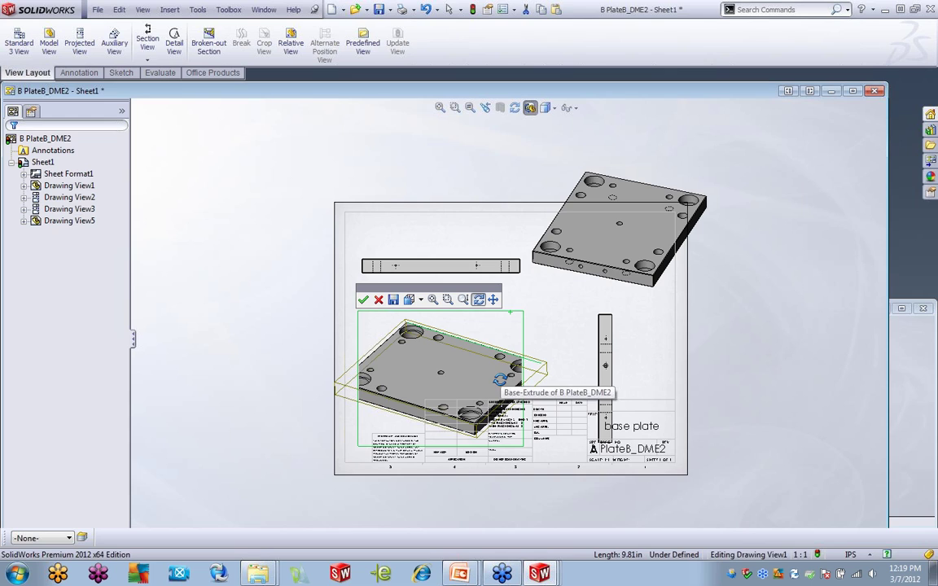
left_click(364, 301)
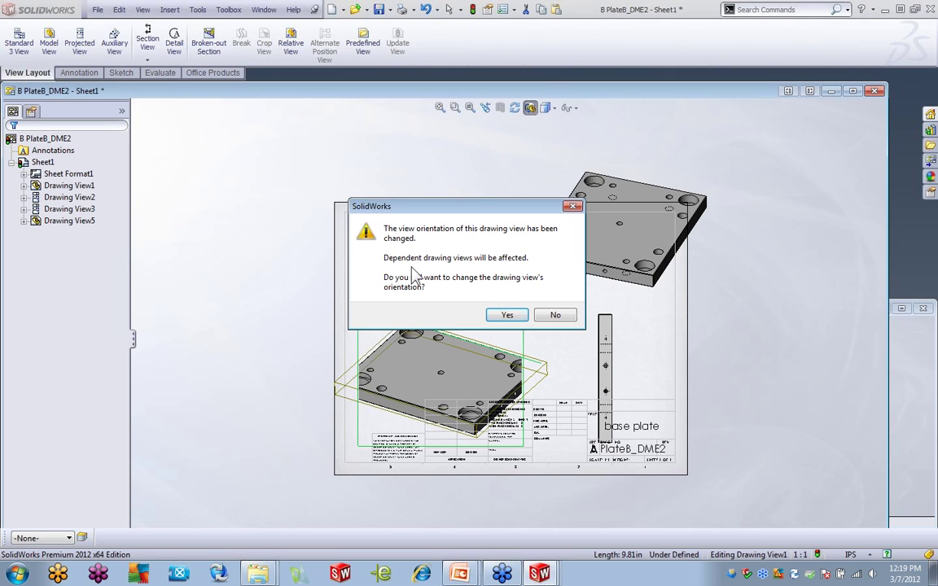
left_click(506, 315)
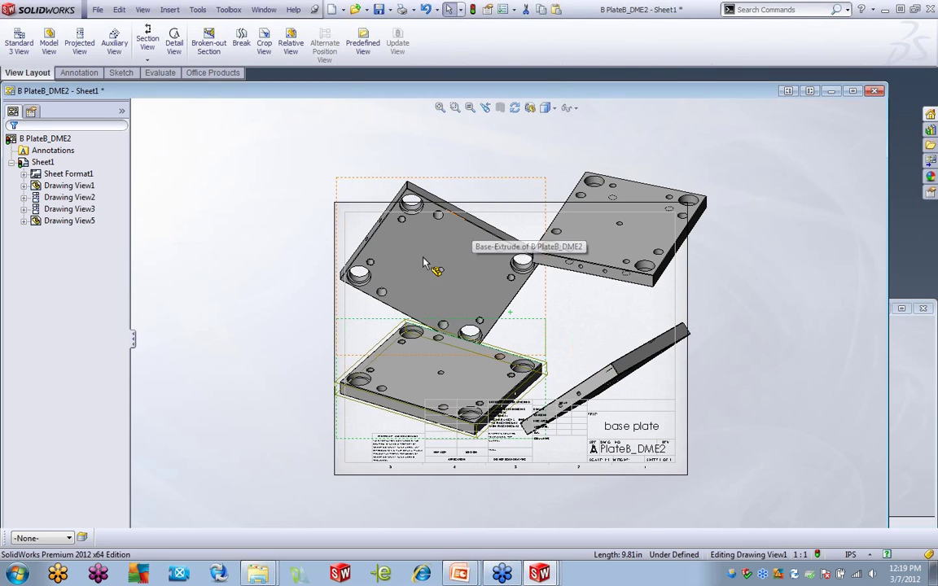
Step: Reset the lower plate view to a flat Top orientation, confirming the orientation change
left_click(370, 336)
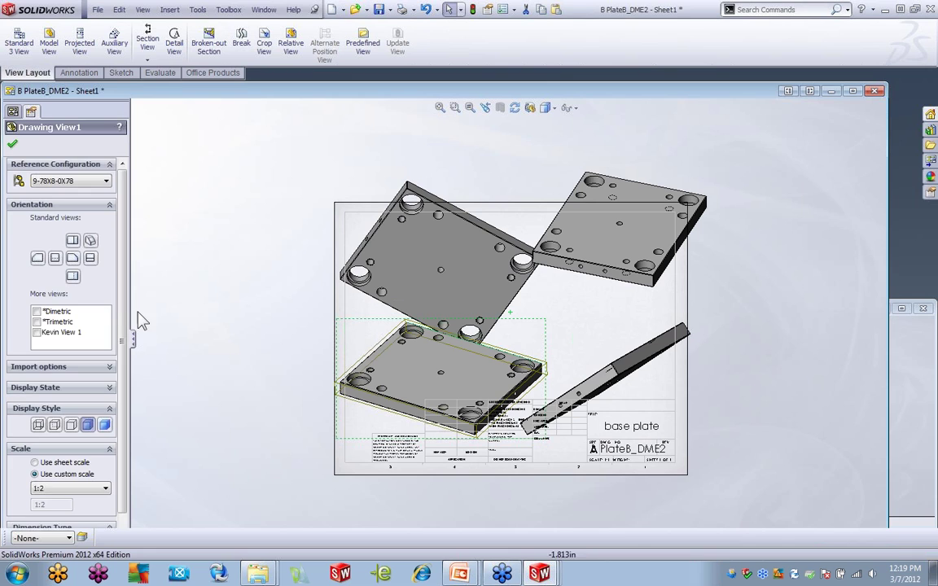
left_click(73, 258)
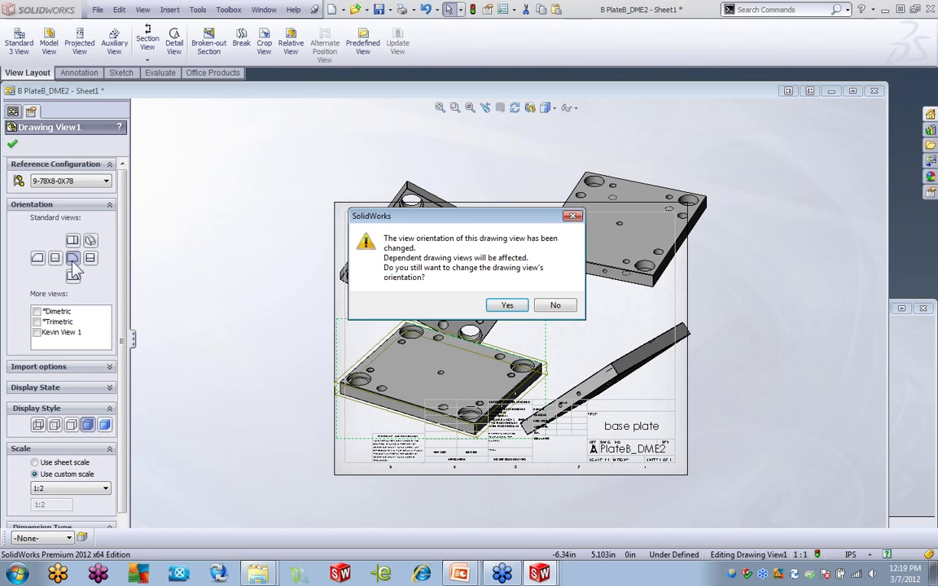
left_click(509, 308)
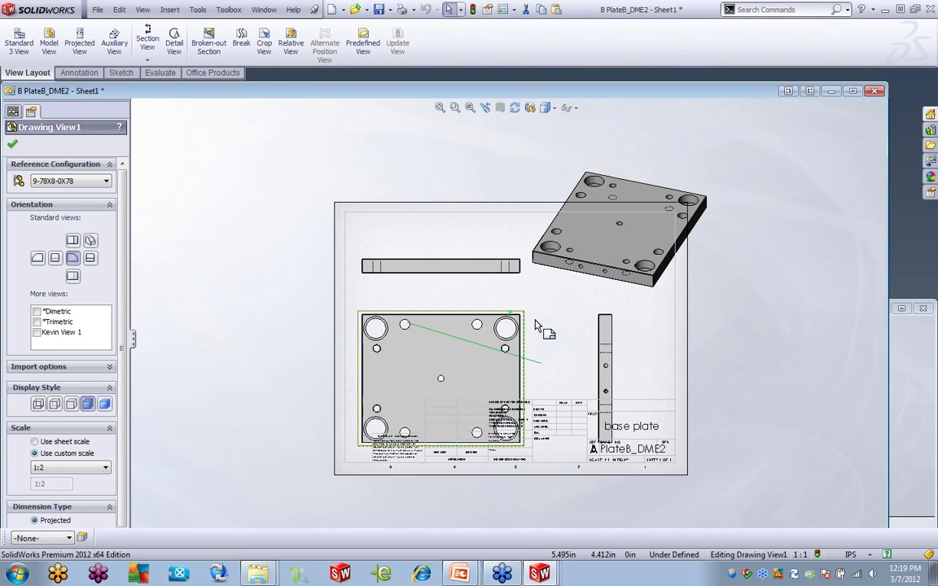
mouse_move(584, 297)
left_mouse_down()
mouse_move(638, 268)
mouse_move(579, 301)
left_mouse_up()
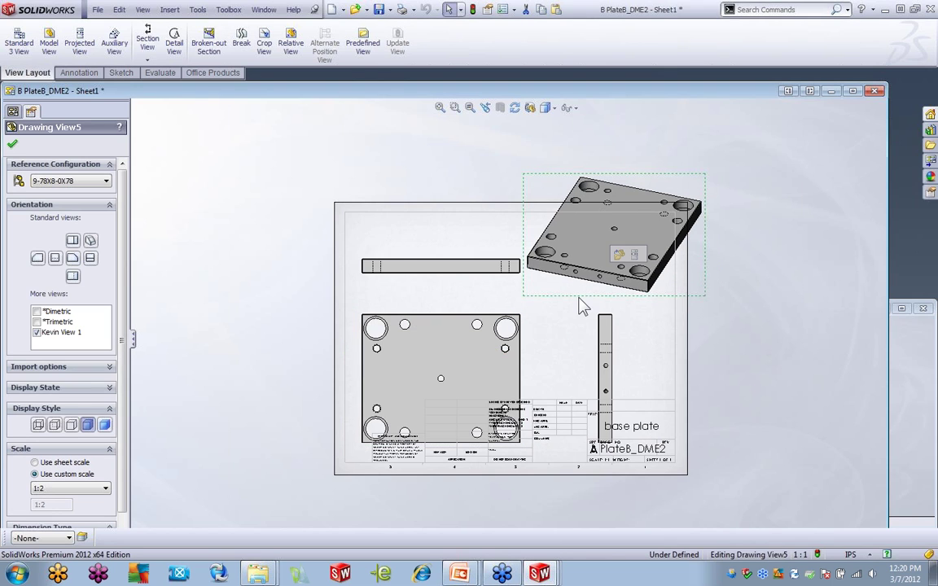
Step: Rotate Drawing View5 to a flatter orientation in 3D and shift it slightly right
left_click(530, 109)
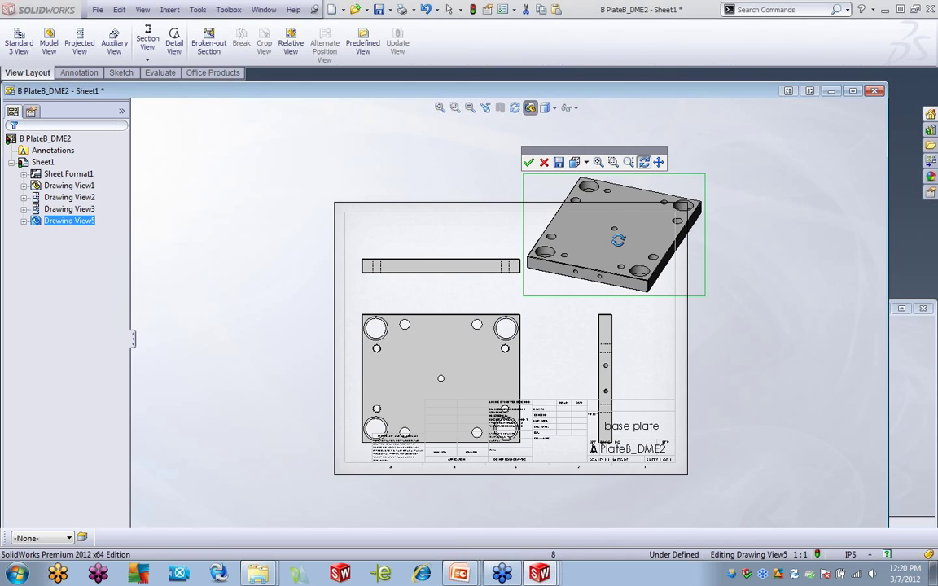
mouse_move(536, 239)
left_mouse_down()
mouse_move(609, 230)
mouse_move(582, 196)
mouse_move(600, 214)
mouse_move(593, 229)
left_mouse_up()
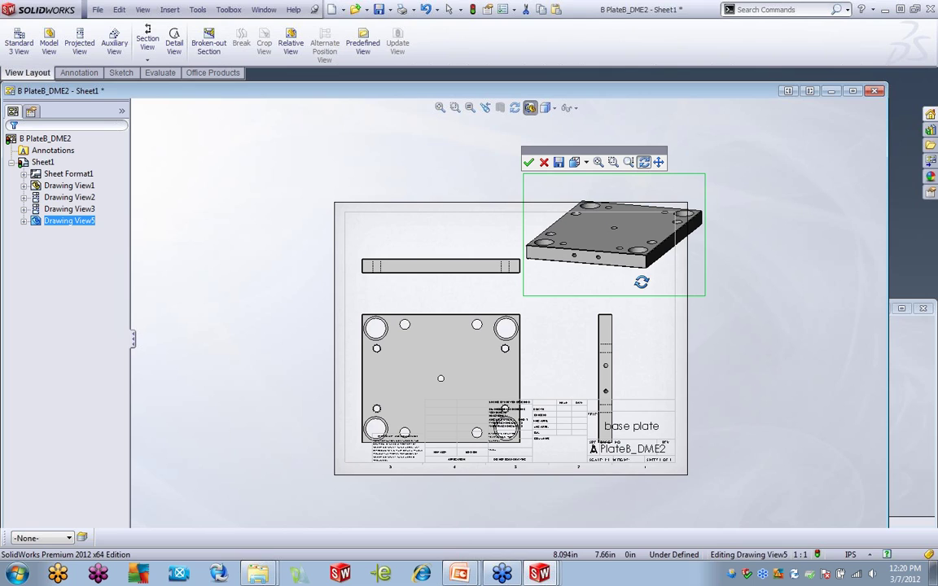
left_click(530, 163)
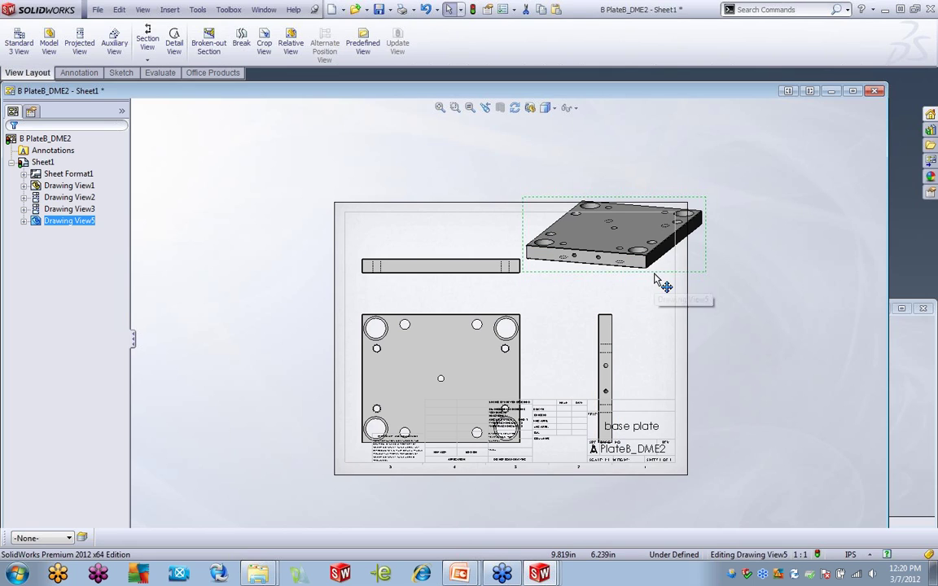
left_click_drag(649, 307, 666, 303)
left_click(714, 341)
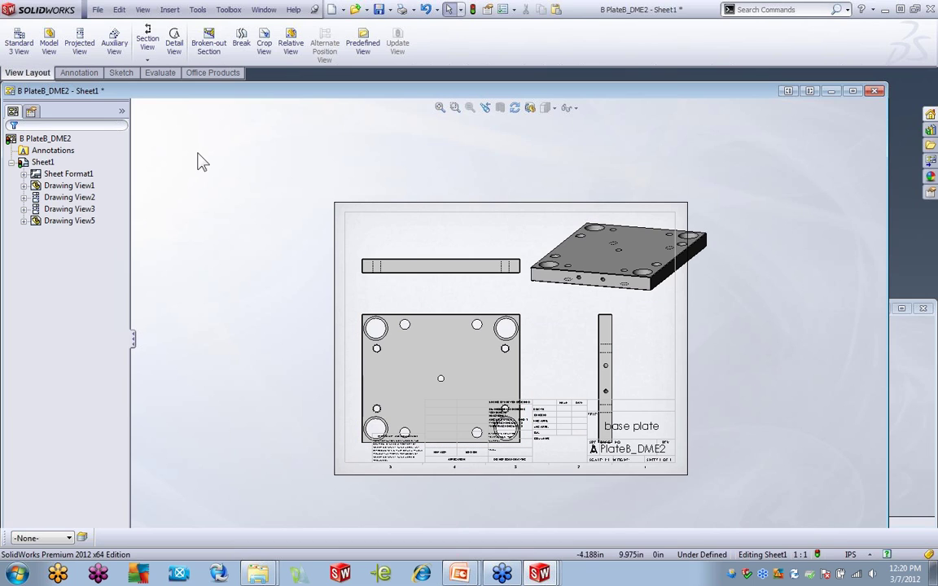
Step: Project views from Drawing View3: a top view left of the sheet and an isometric view
left_click(79, 45)
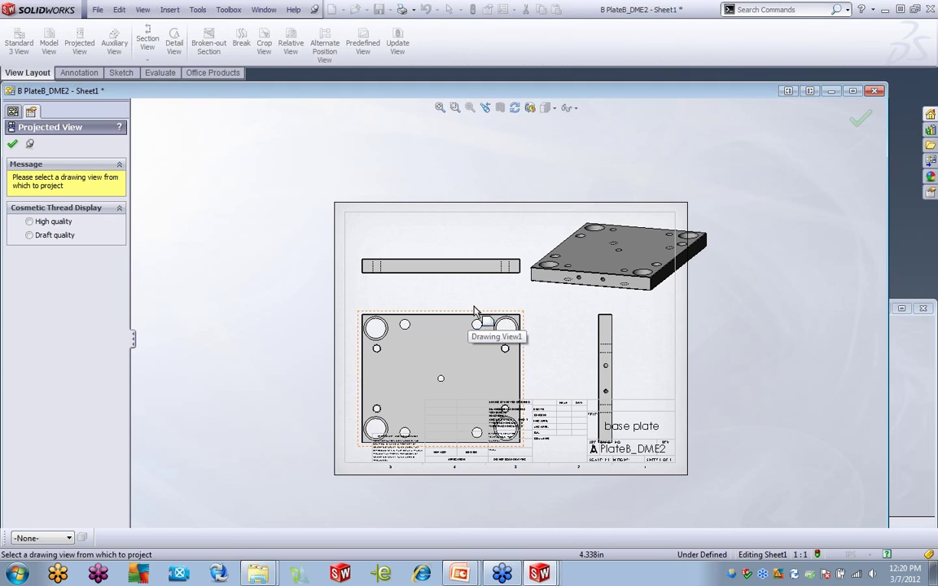
left_click(468, 262)
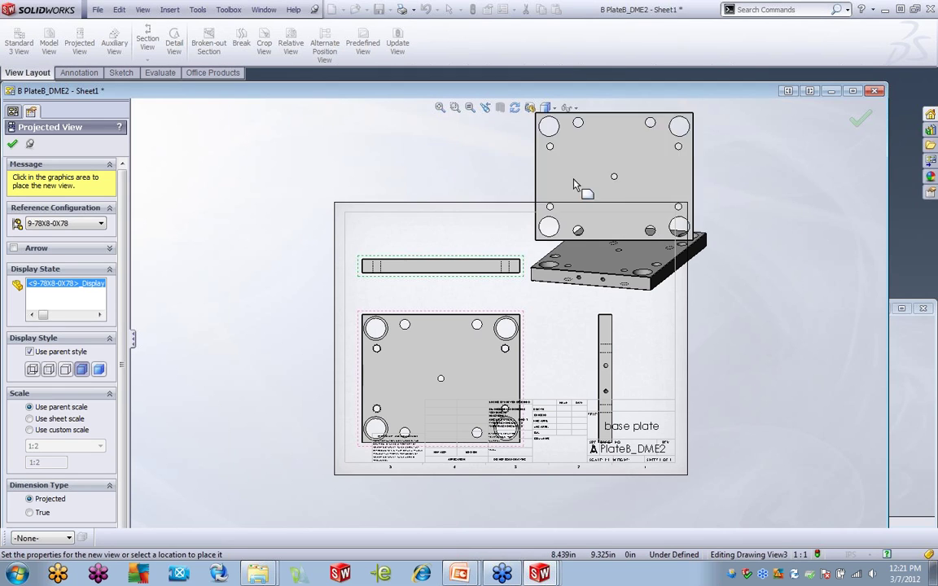
left_click(210, 281)
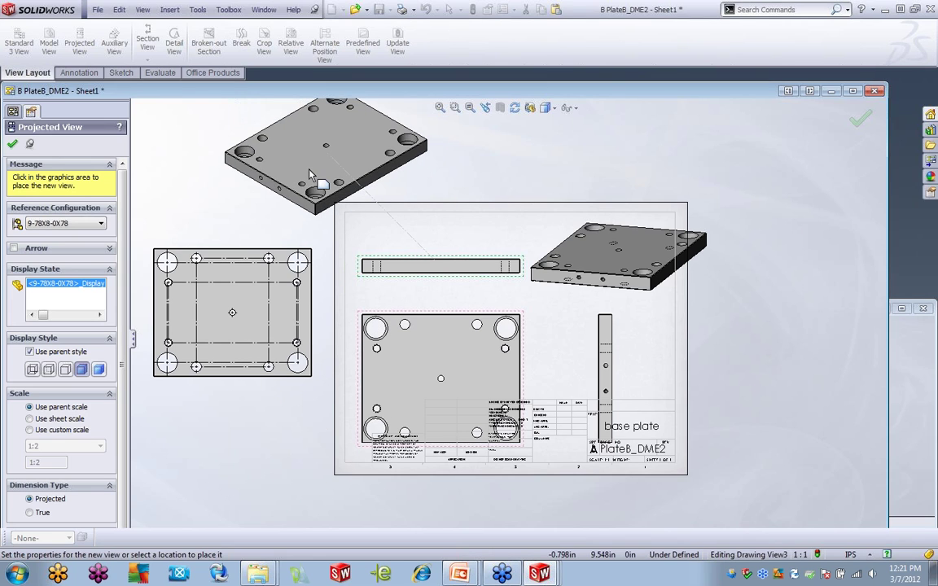
left_click(776, 416)
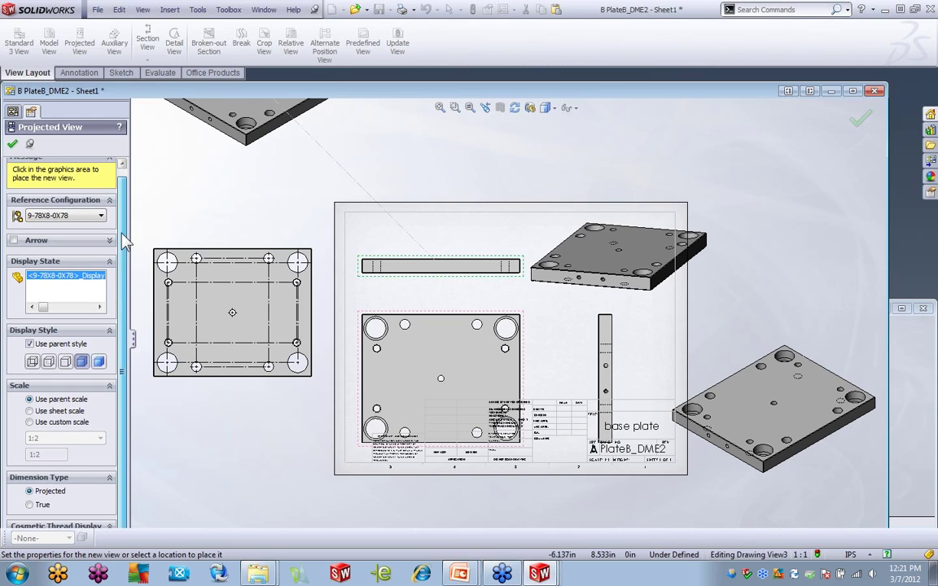
scroll(124, 244, "up", 1)
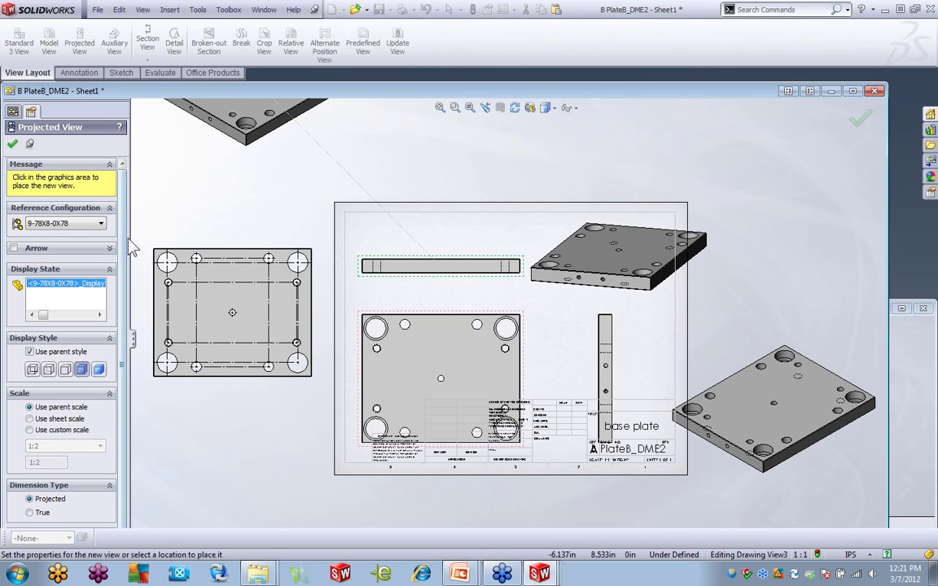
scroll(122, 326, "down", 1)
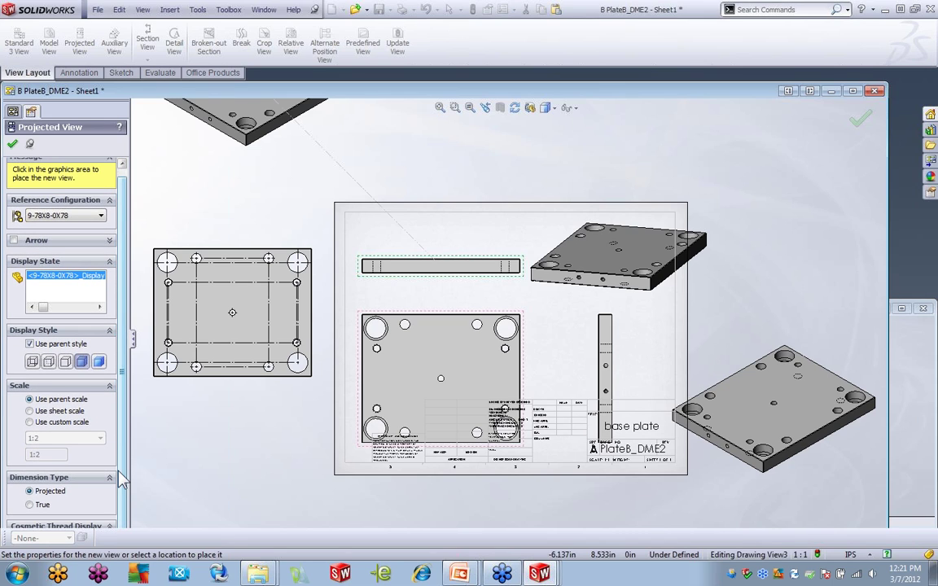
Step: Add a labelled arrow, place another projected view at upper left, and finish the projections
left_click(13, 240)
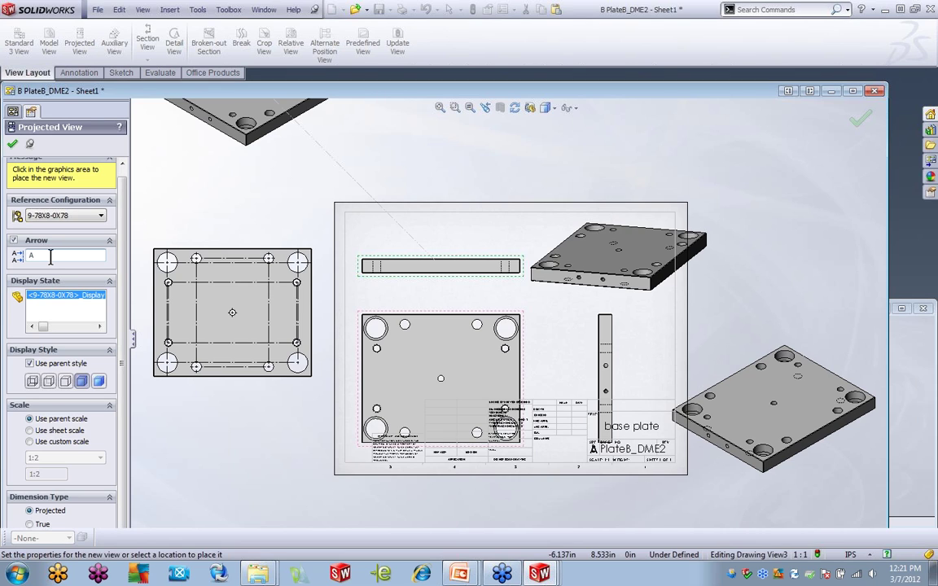
left_click(206, 228)
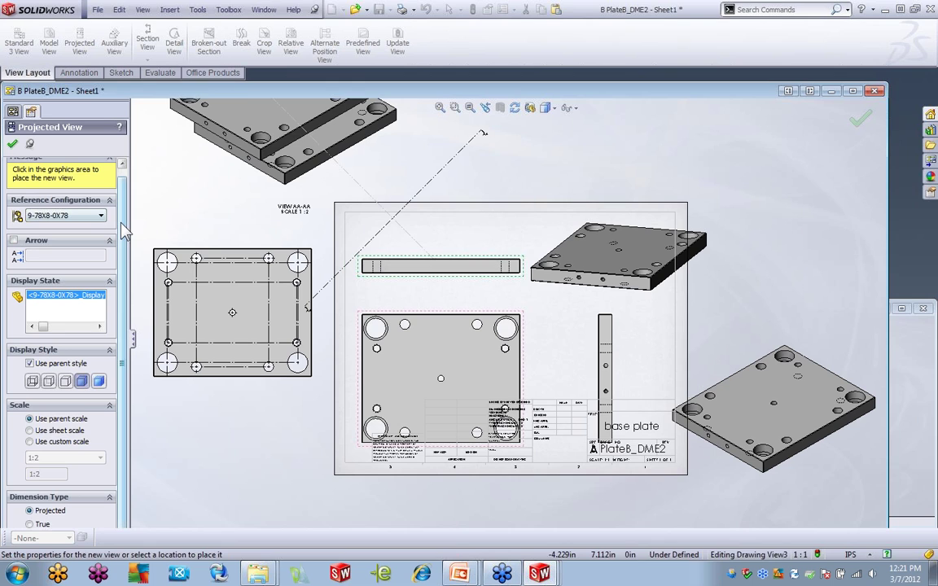
scroll(124, 253, "down", 1)
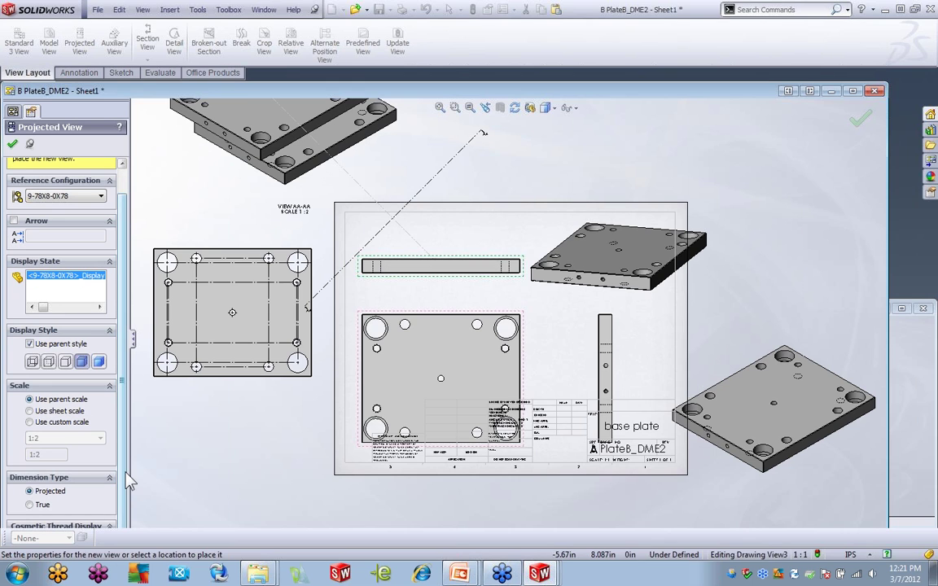
left_click(12, 144)
key("f")
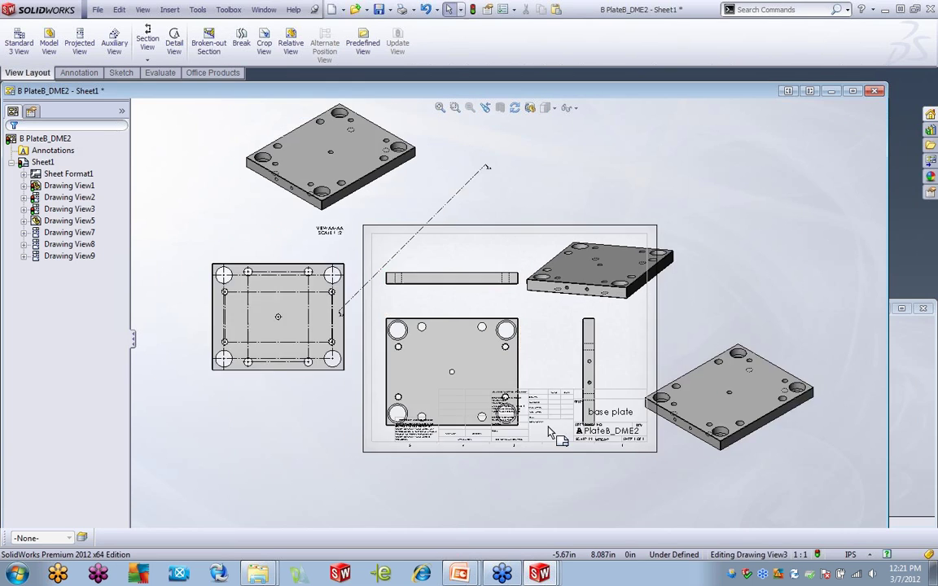
left_click(79, 187)
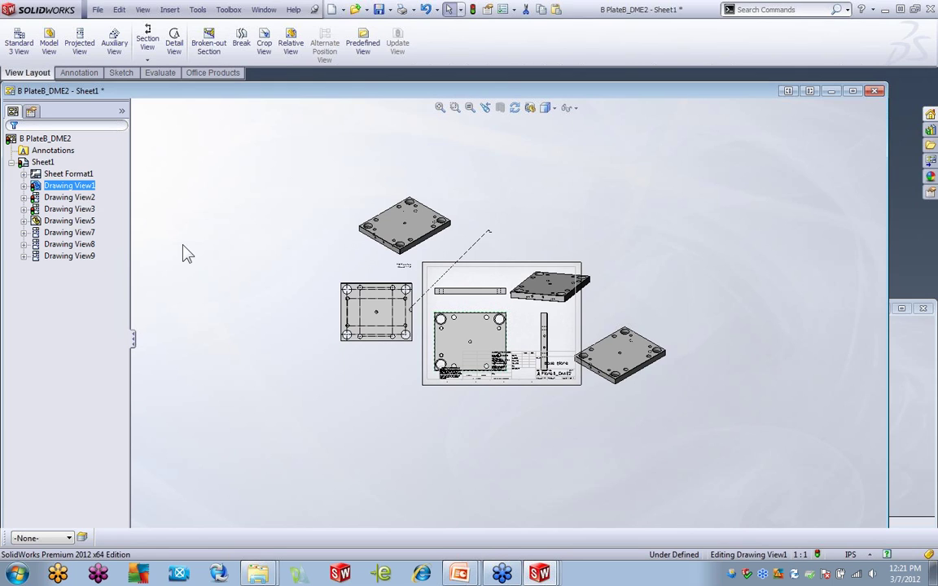
left_click(145, 231)
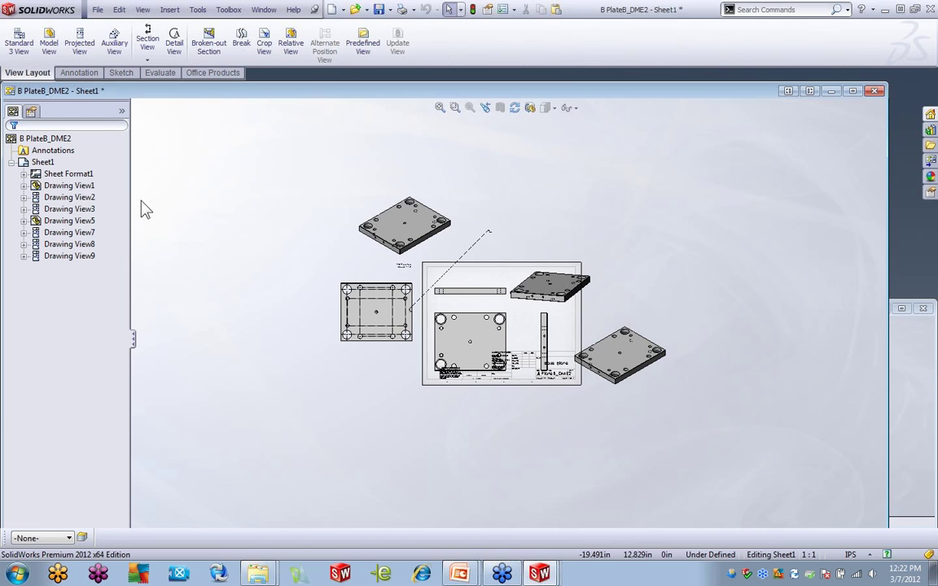
left_click(71, 186)
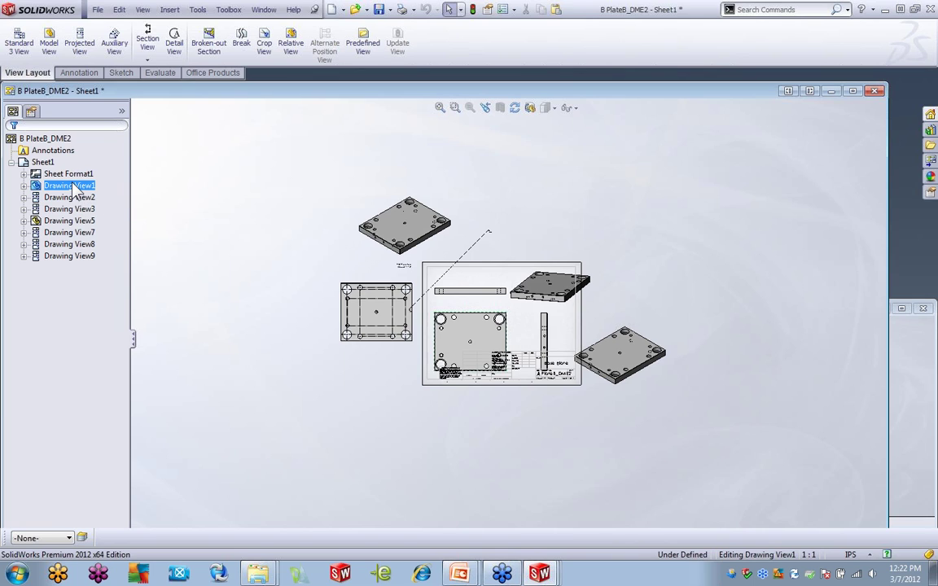
left_click(146, 217)
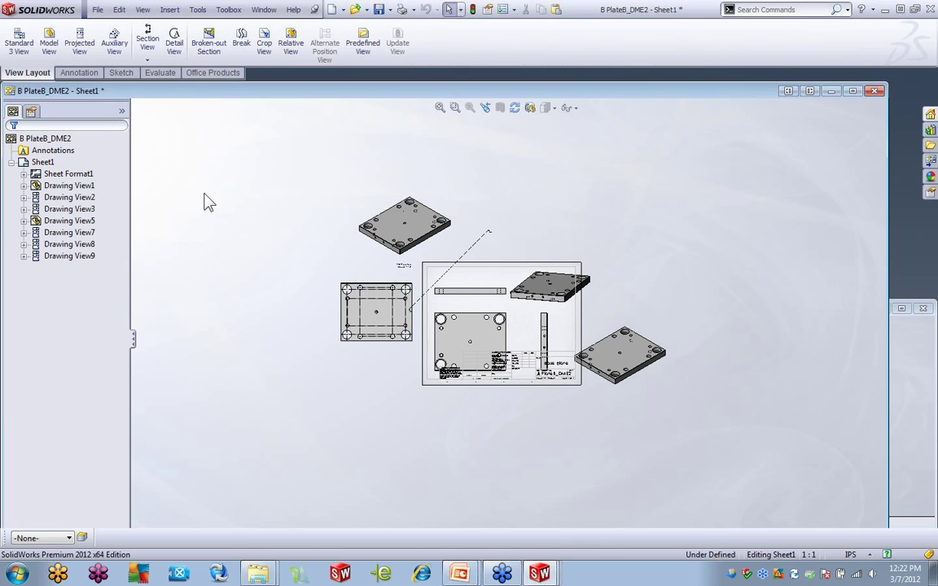
Step: Create auxiliary Drawing View10 (VIEW A-A) from a plate edge, placed above the isometric view
left_click(114, 46)
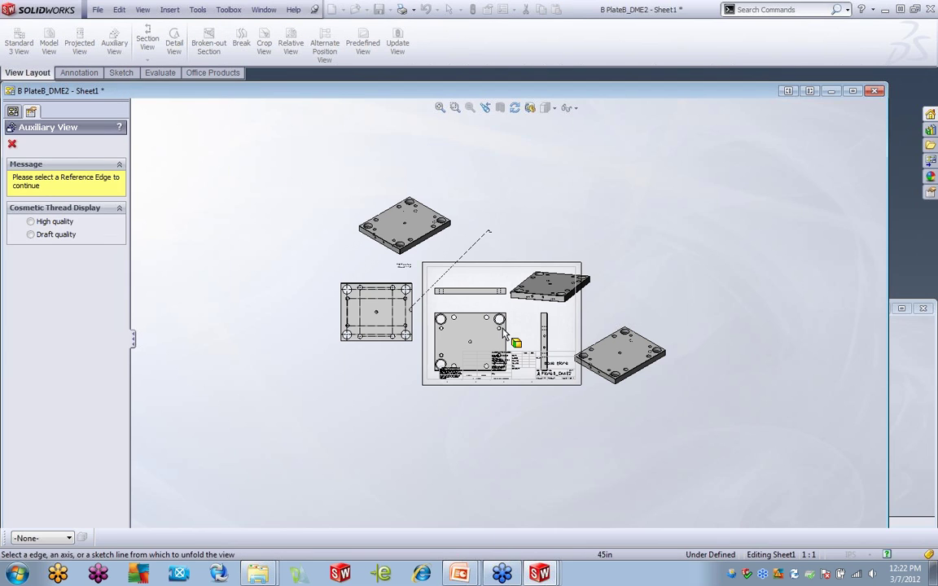
scroll(504, 329, "down", 1)
scroll(504, 329, "down", 5)
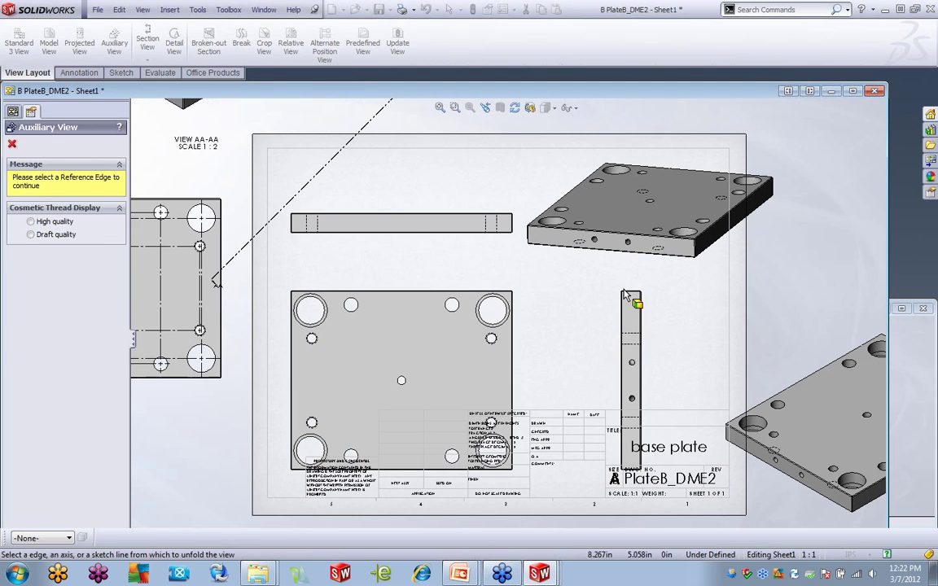
left_click(587, 232)
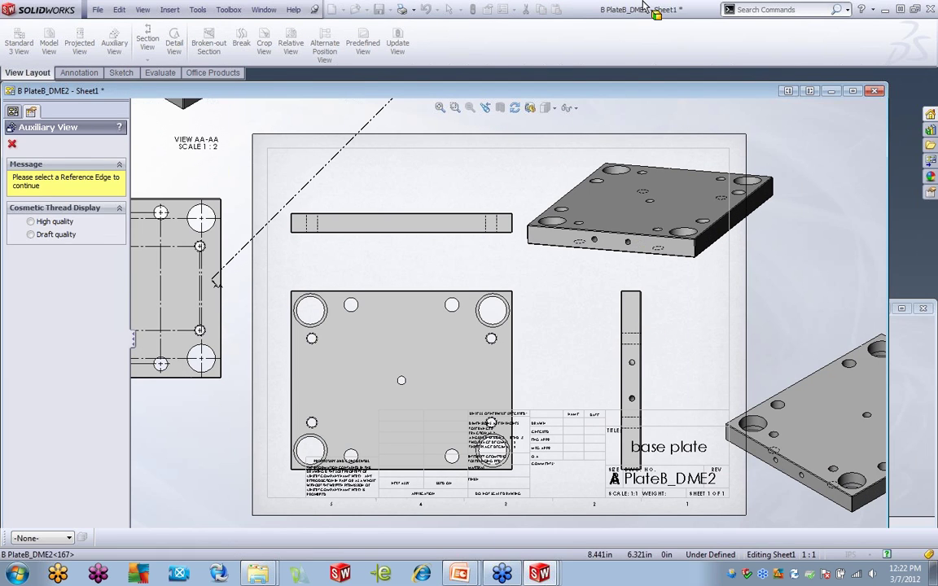
scroll(619, 155, "up", 3)
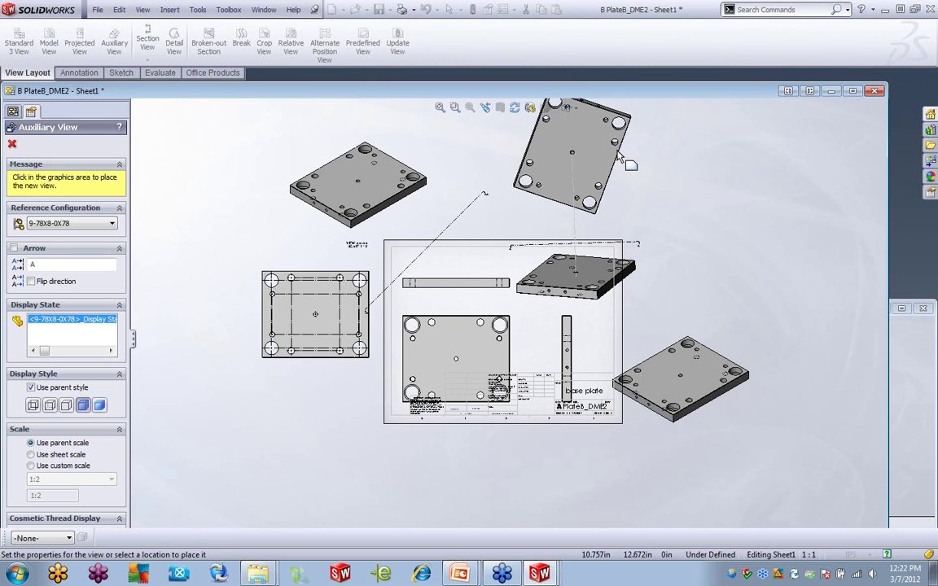
left_click(621, 159)
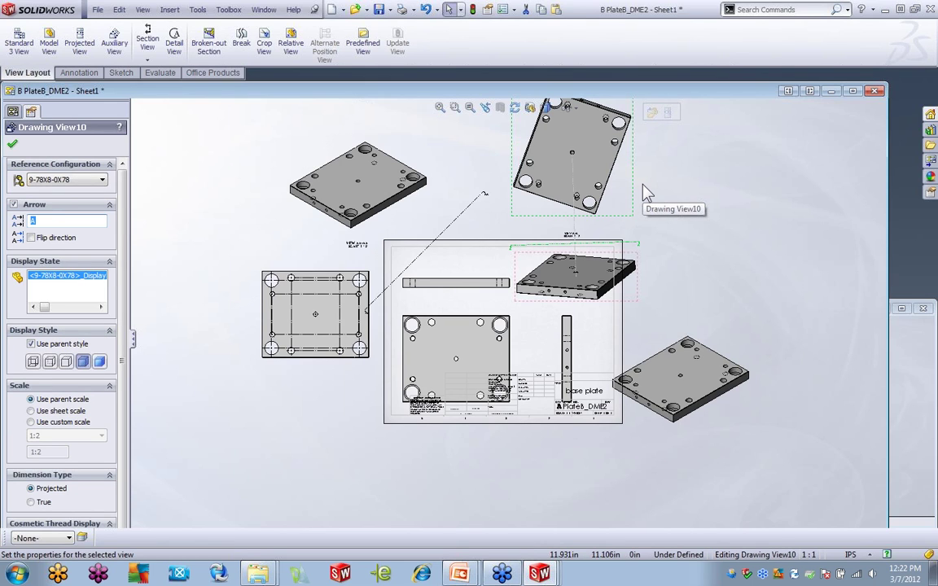
scroll(647, 203, "down", 3)
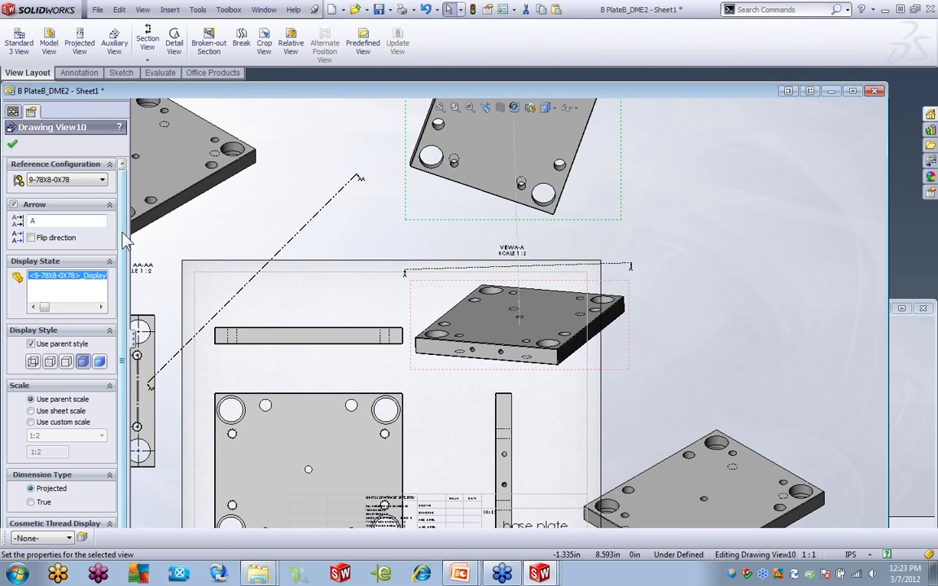
scroll(124, 240, "down", 1)
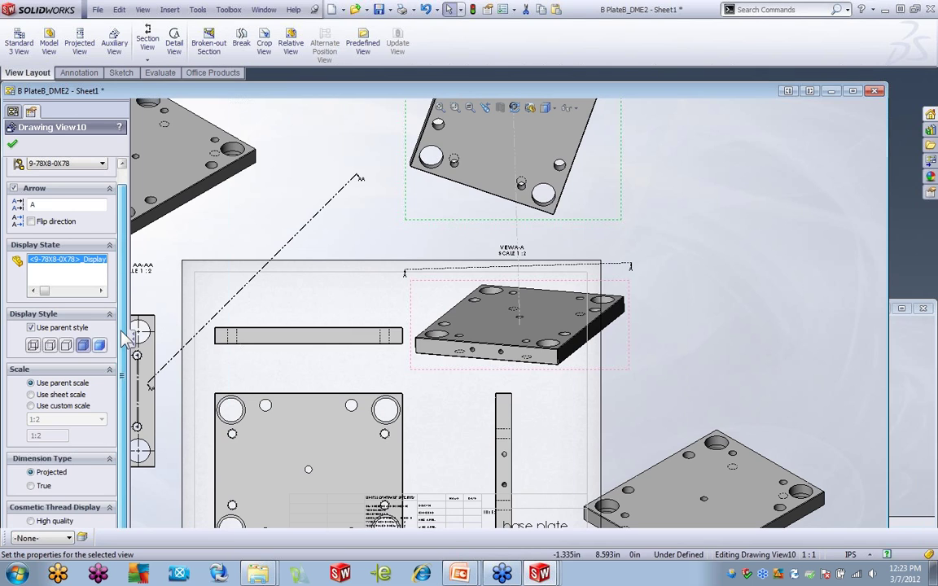
key("z")
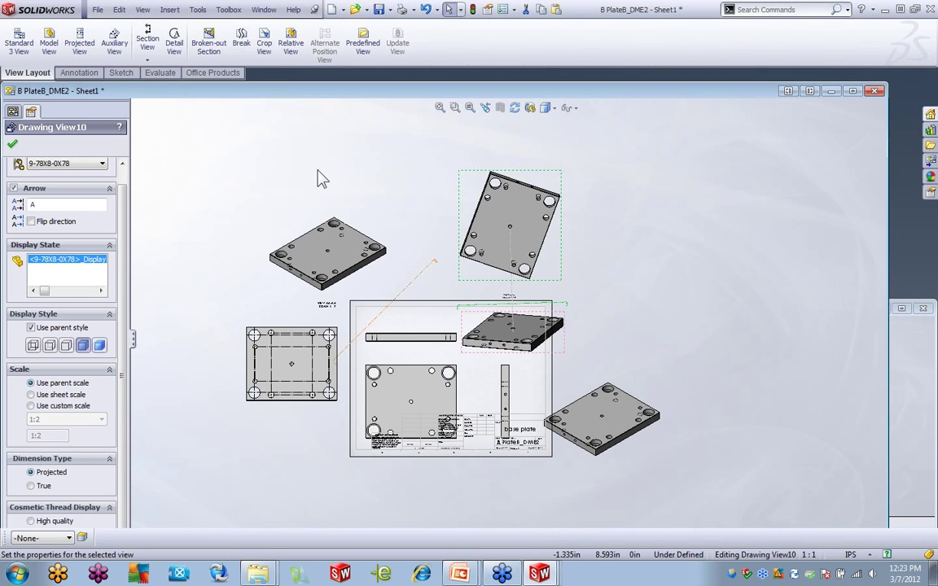
left_click(12, 144)
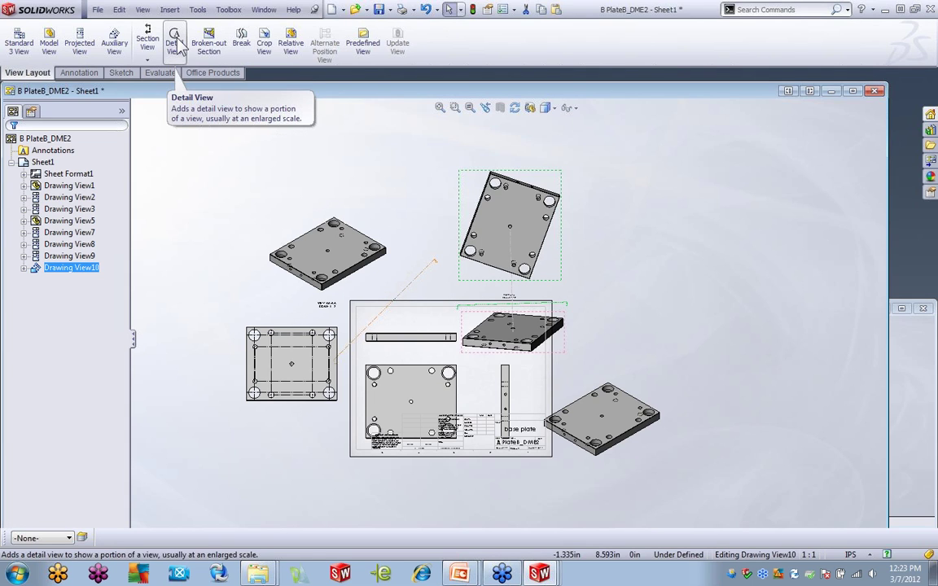
Step: Cancel the detail view command that was started
left_click(176, 43)
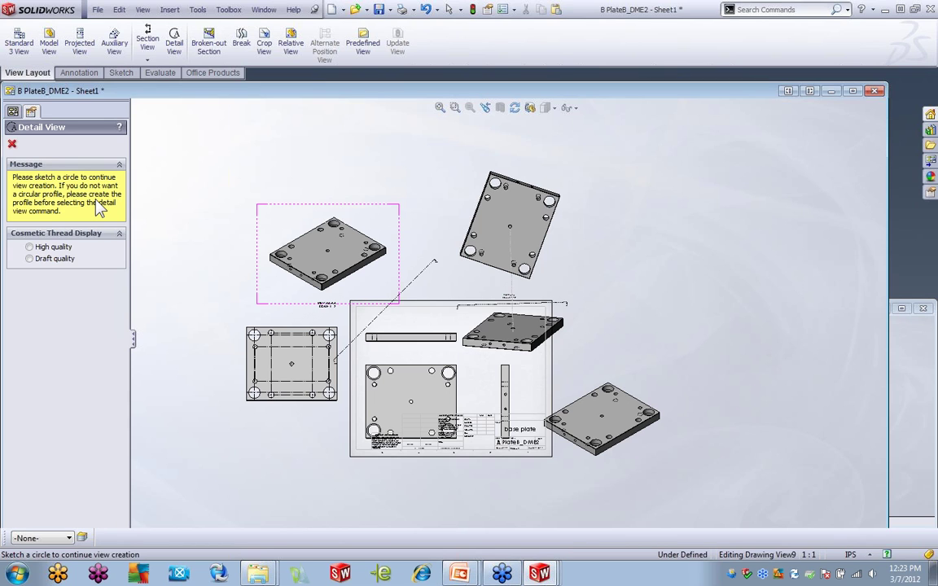
right_click(241, 161)
left_click(262, 76)
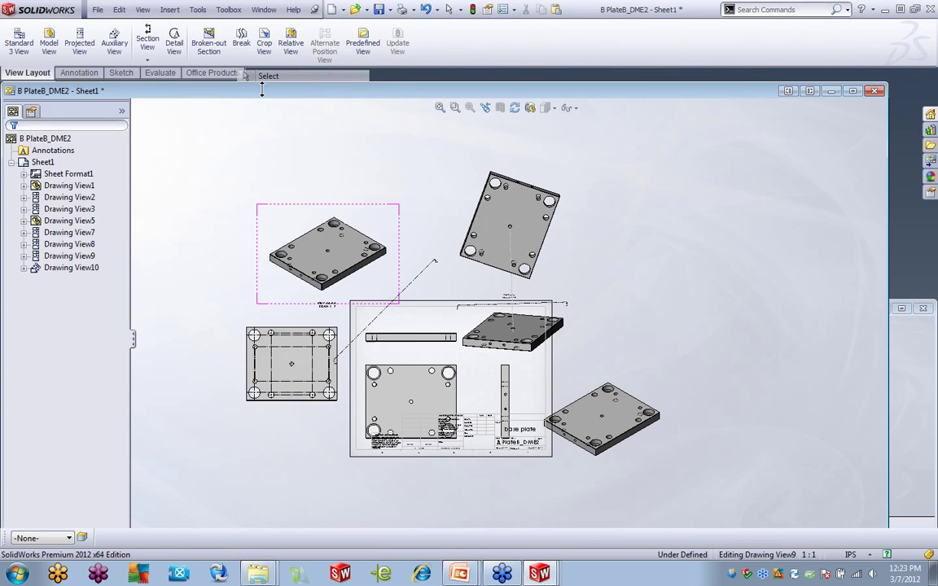
Step: Sketch a corner rectangle over the upper-left isometric plate view and start detail view B from it
left_click(120, 72)
left_click(49, 43)
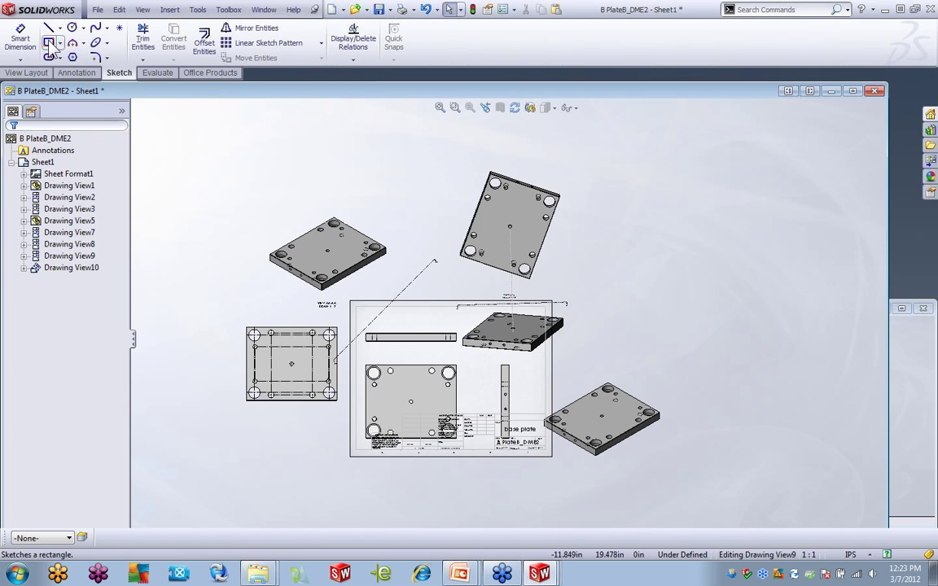
left_click(296, 197)
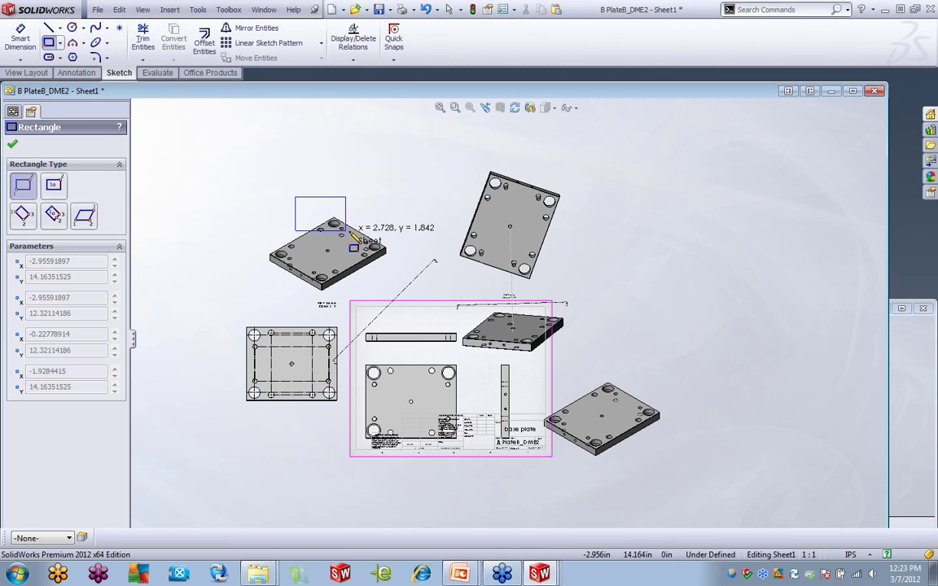
left_click(379, 244)
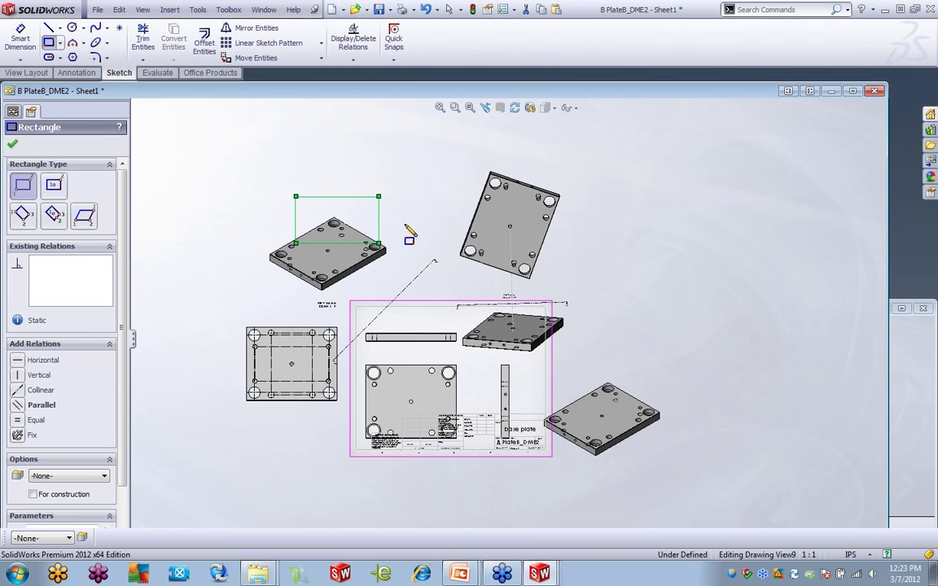
left_click(29, 72)
left_click(174, 47)
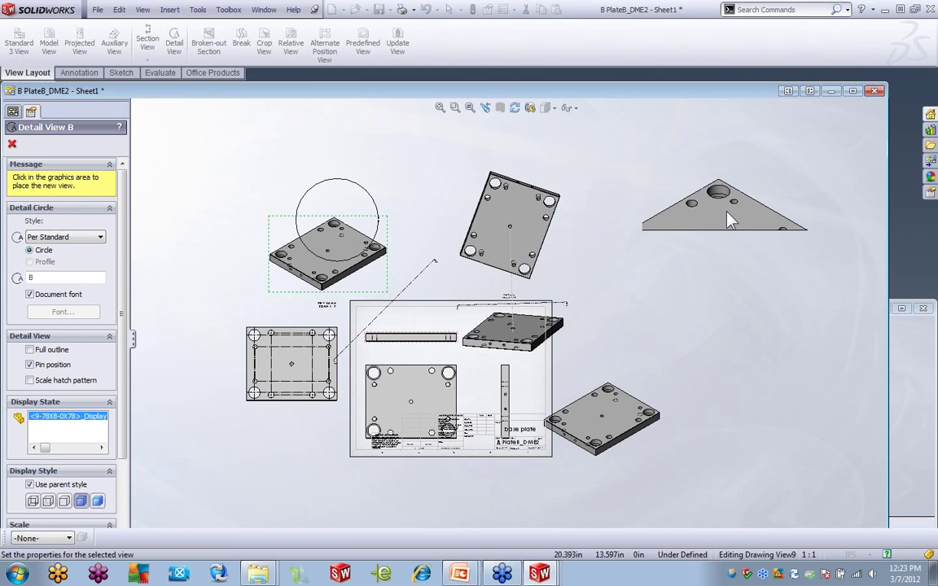
Step: Place detail view B at the right of the sheet with No Leader style and the rectangle as profile
left_click(728, 209)
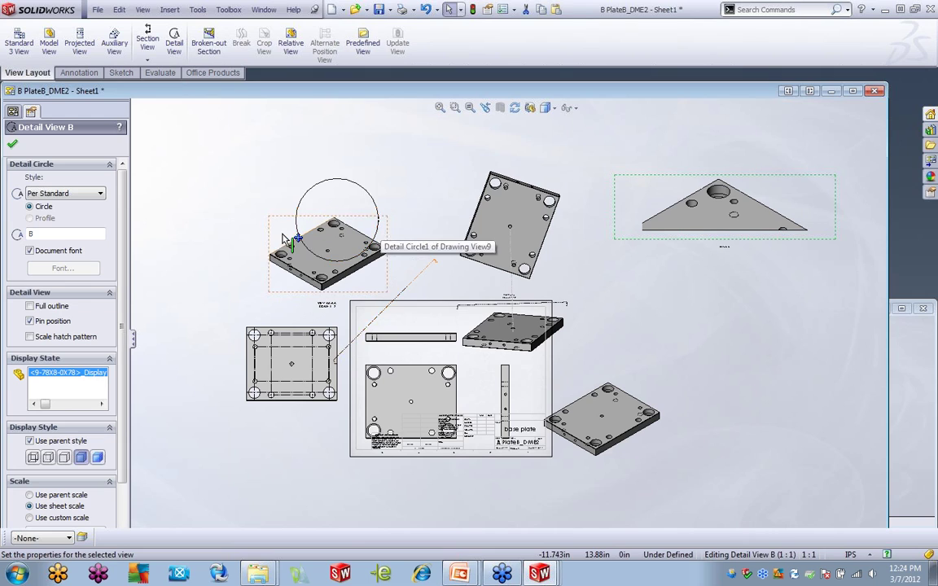
left_click(101, 196)
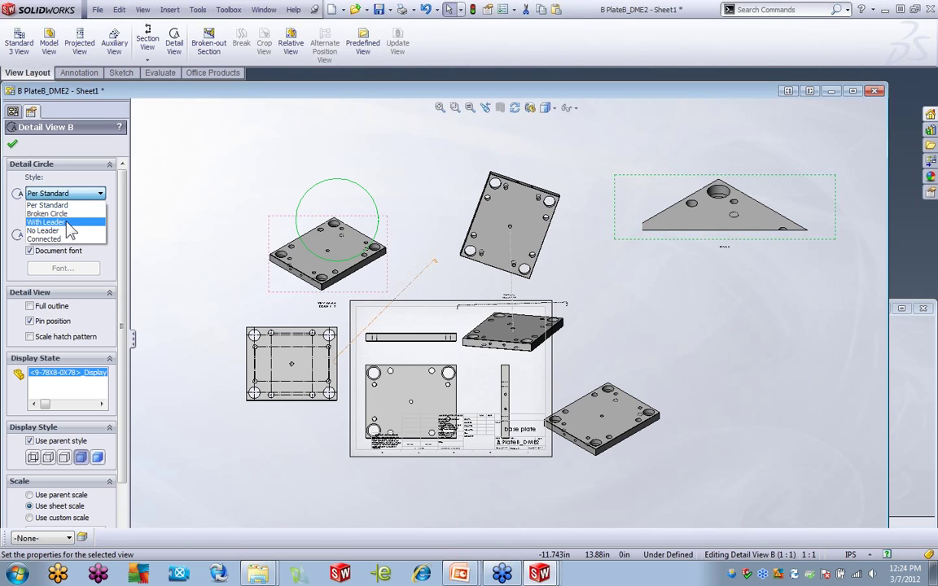
left_click(62, 230)
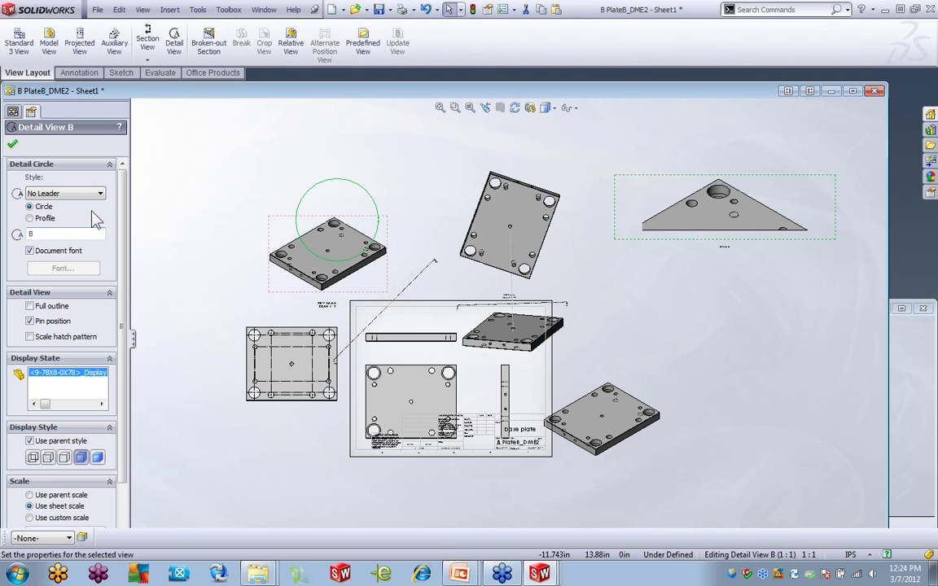
left_click(77, 193)
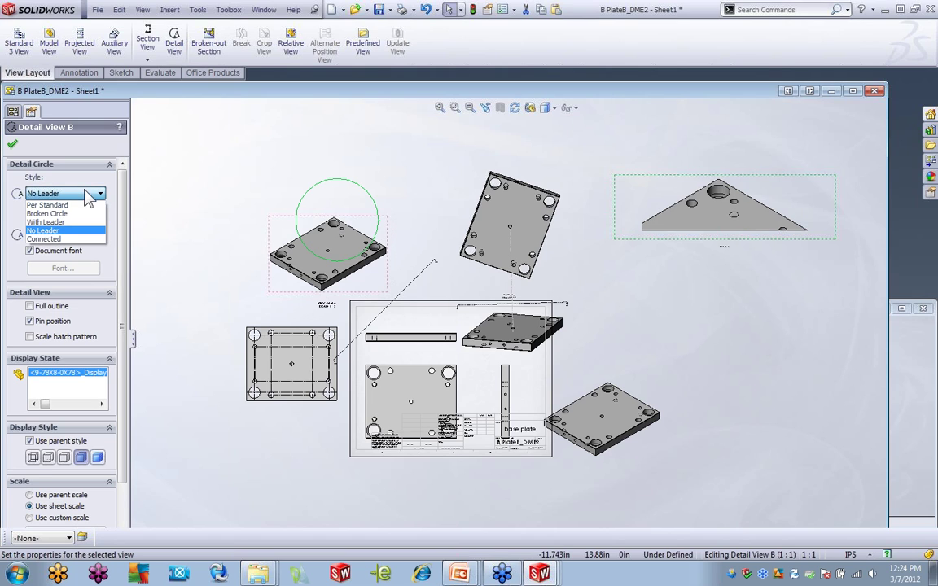
left_click(70, 207)
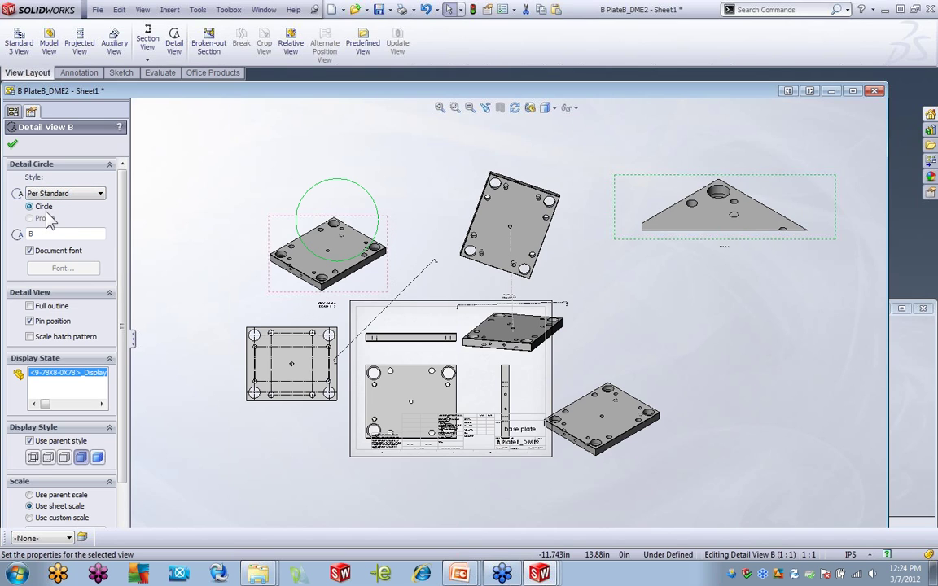
left_click(81, 193)
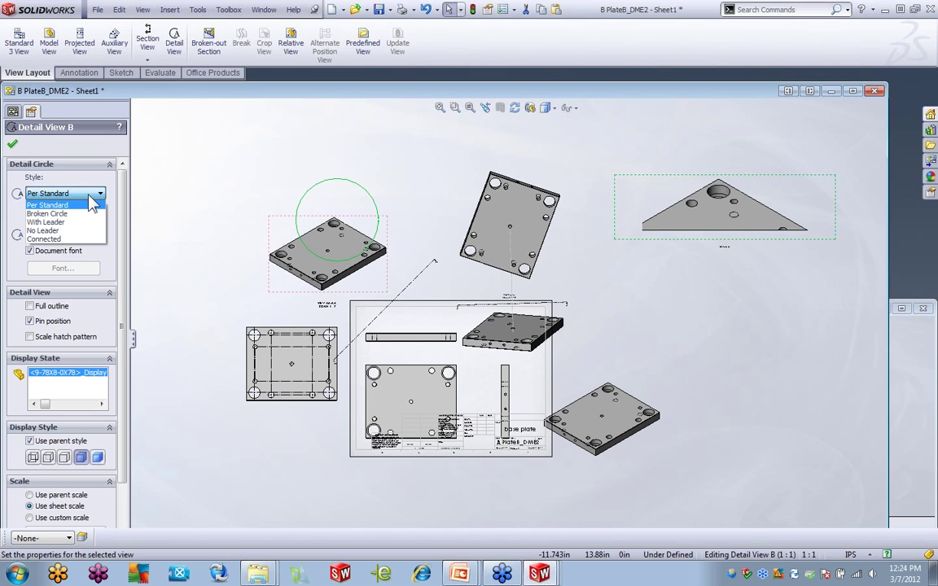
left_click(56, 231)
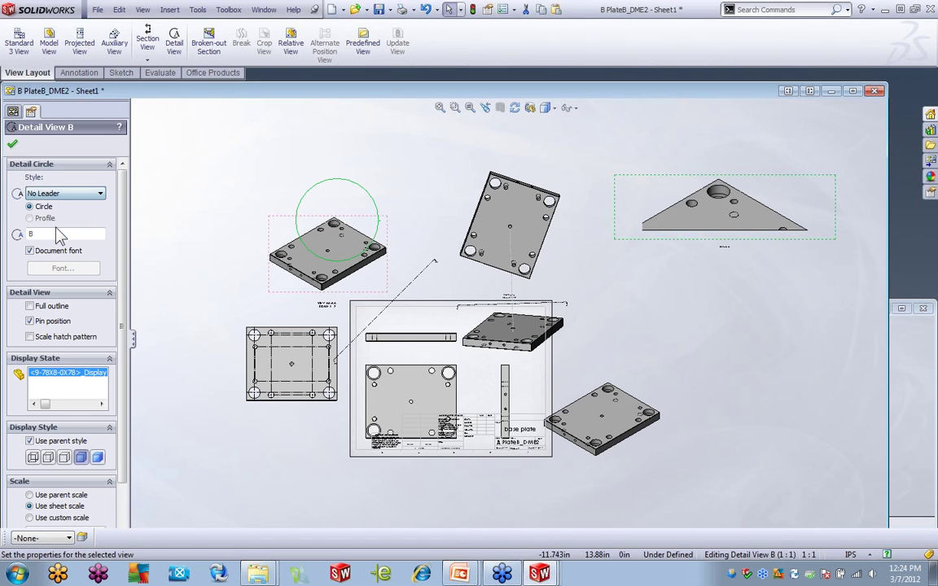
left_click(31, 218)
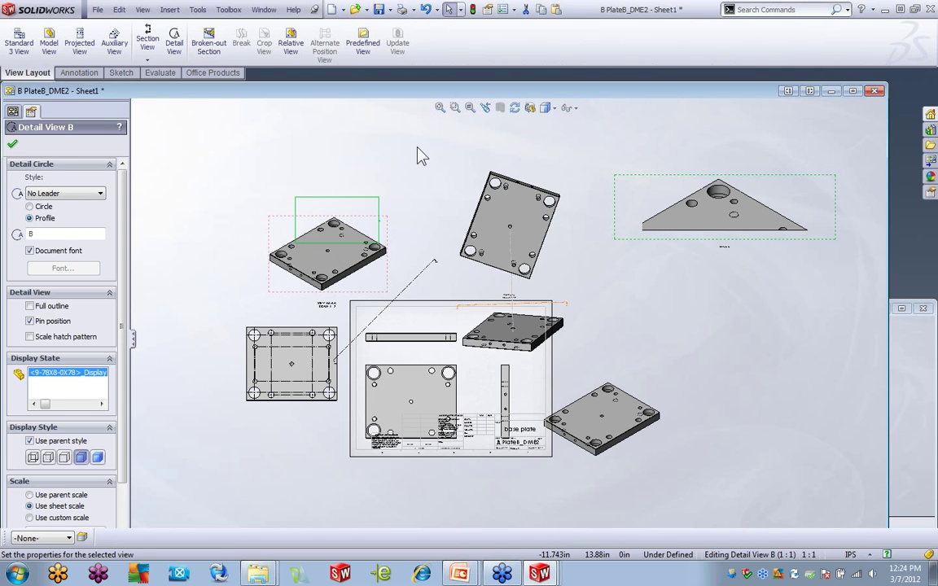
key("Return")
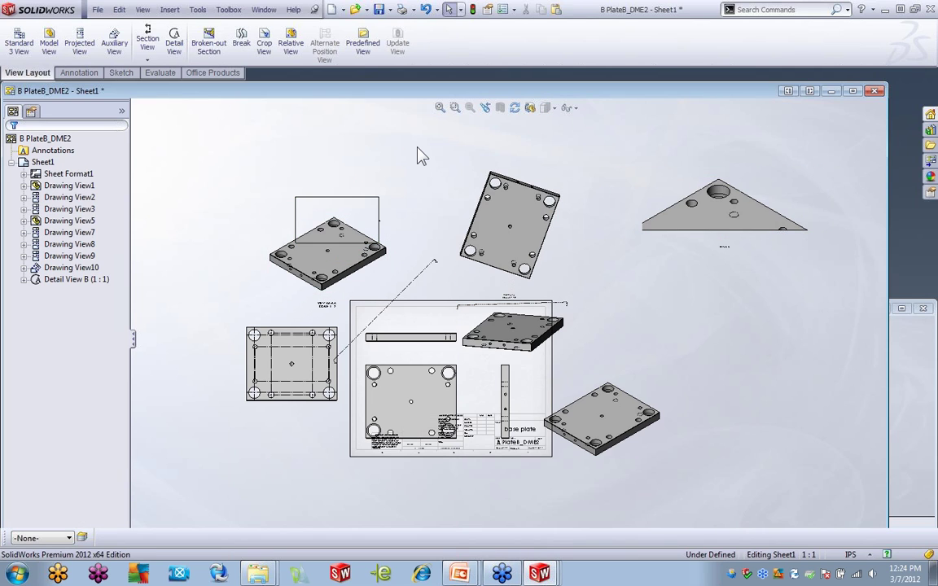
left_click(796, 215)
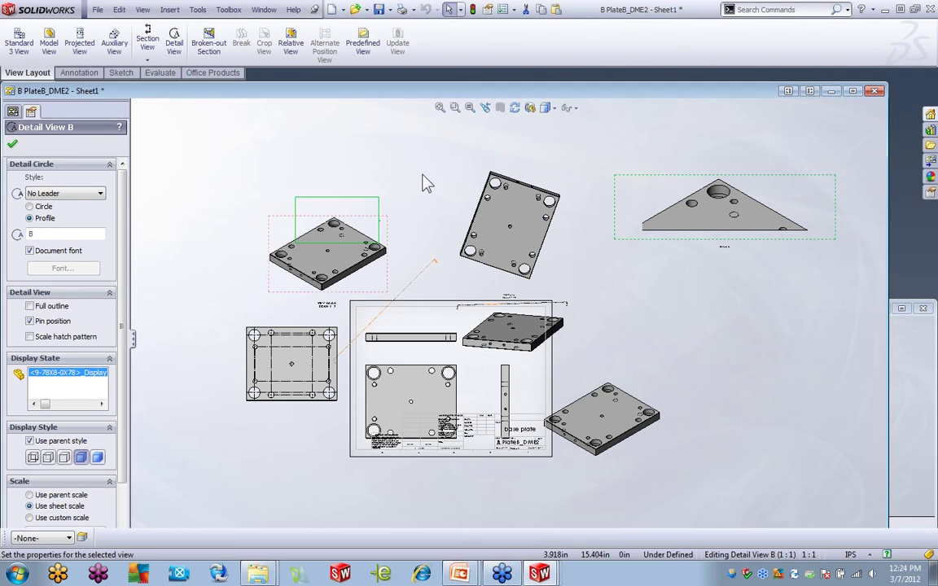
key("Return")
scroll(383, 230, "down", 2)
scroll(407, 279, "down", 4)
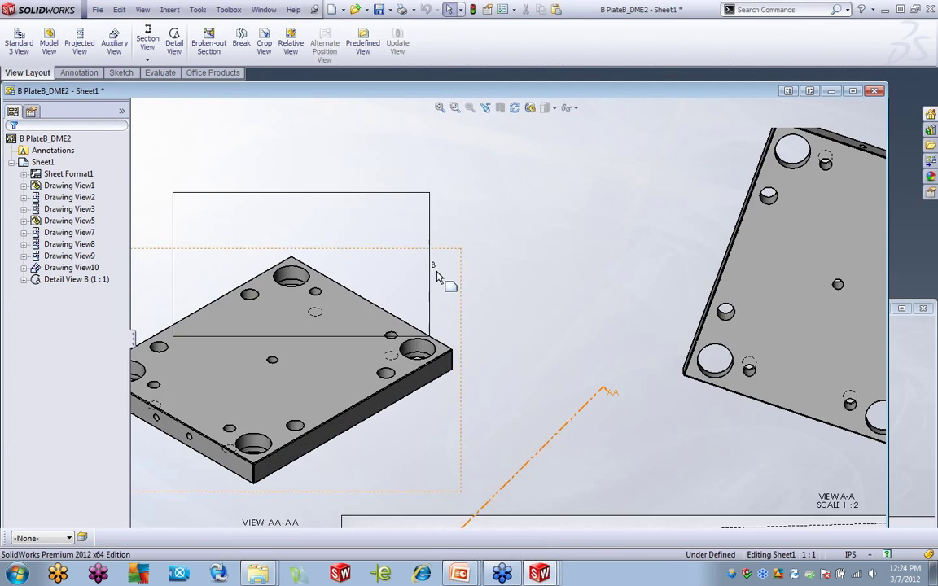
scroll(455, 309, "up", 3)
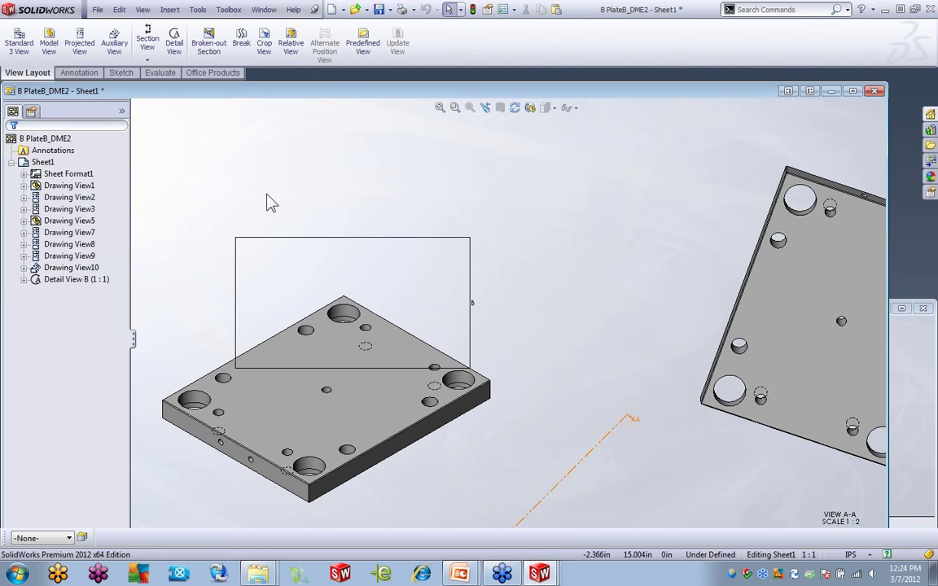
scroll(570, 257, "up", 1)
middle_click_drag(588, 332, 550, 281)
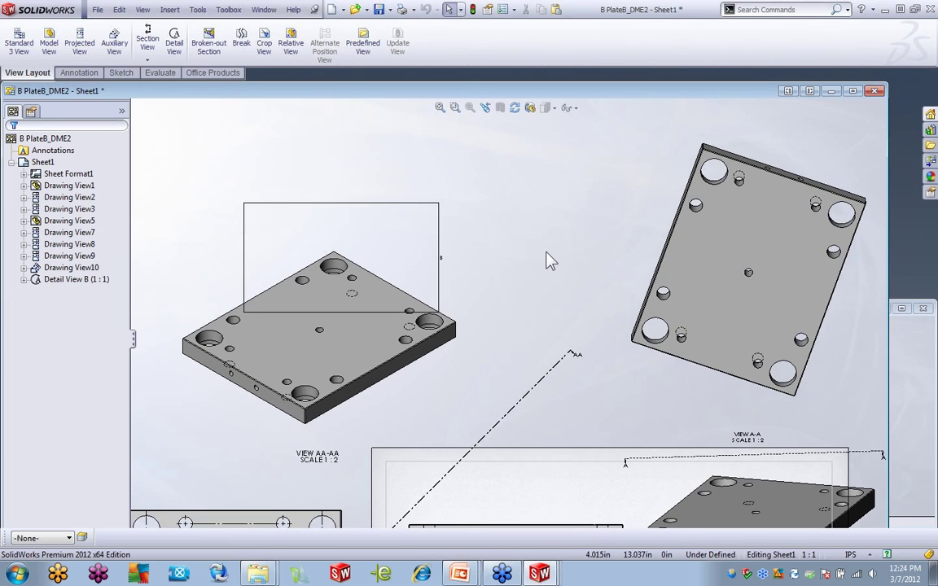
right_click(308, 208)
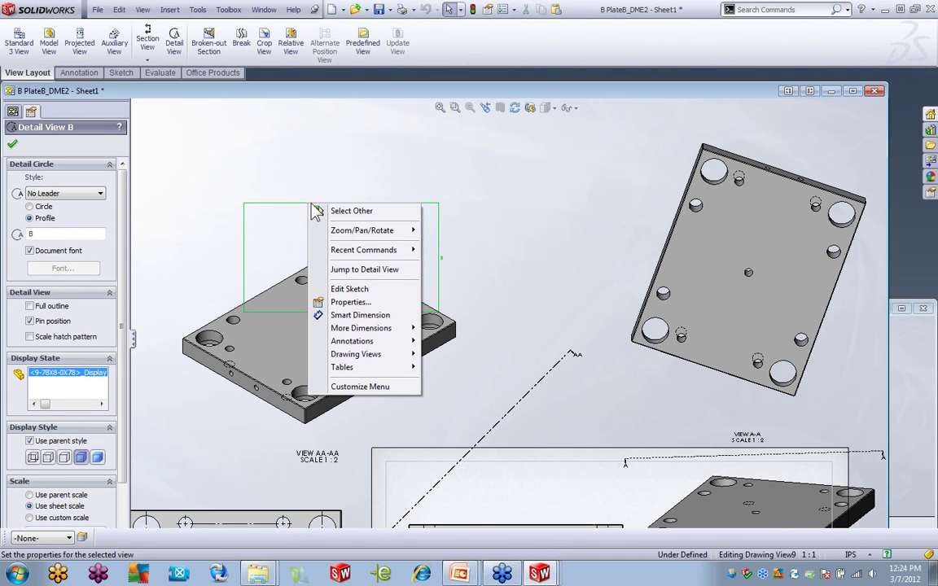
left_click(356, 269)
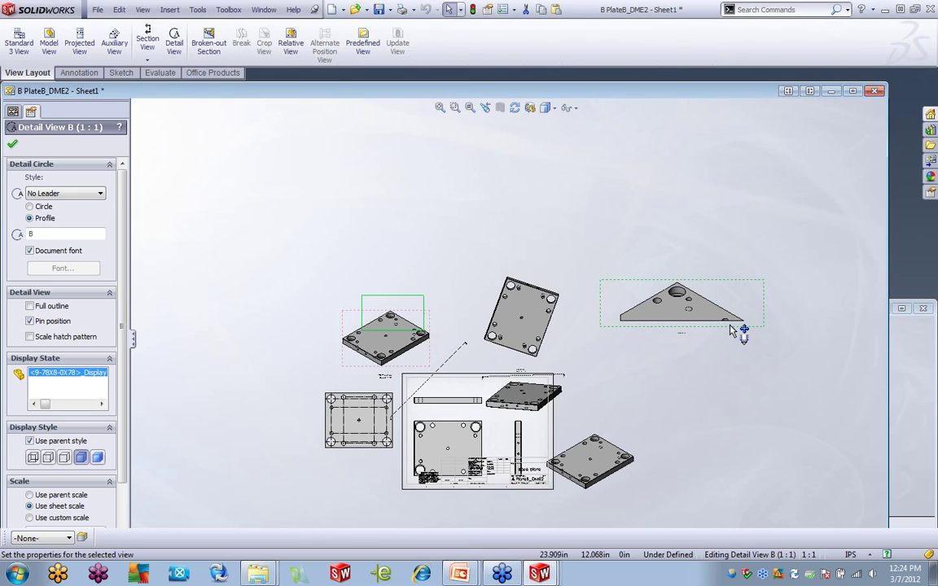
left_click(556, 263)
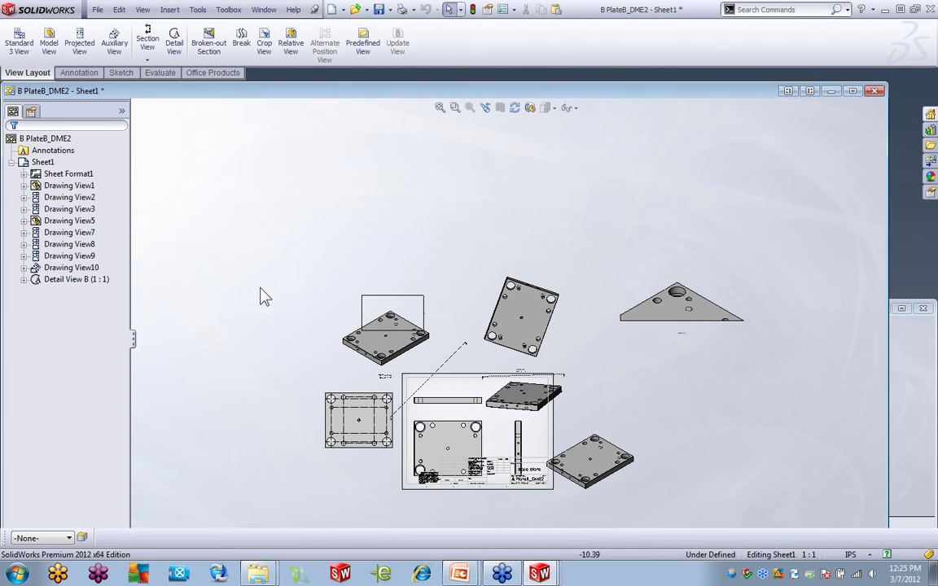
Step: Edit Detail Circle B's boundary sketch and delete the rectangle's lines
left_click(24, 280)
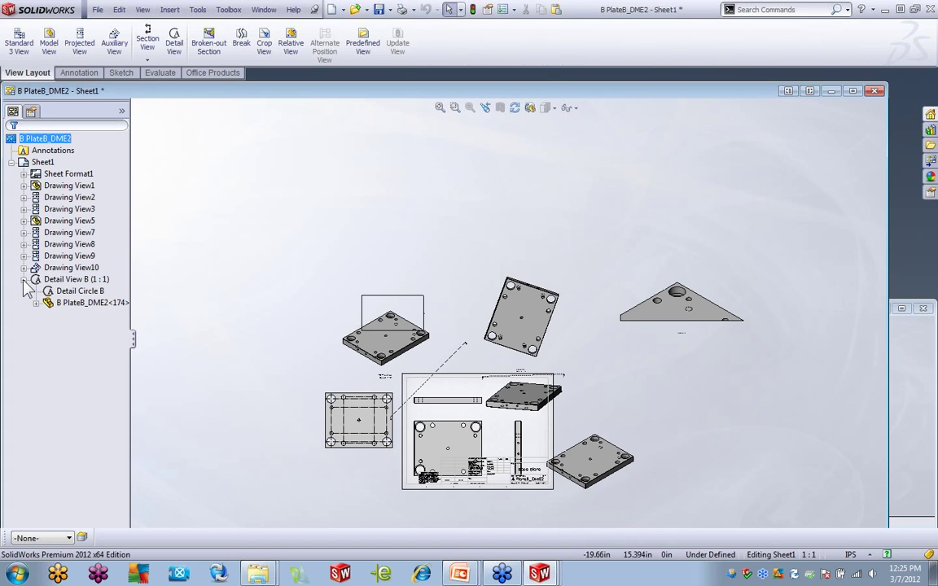
left_click(79, 291)
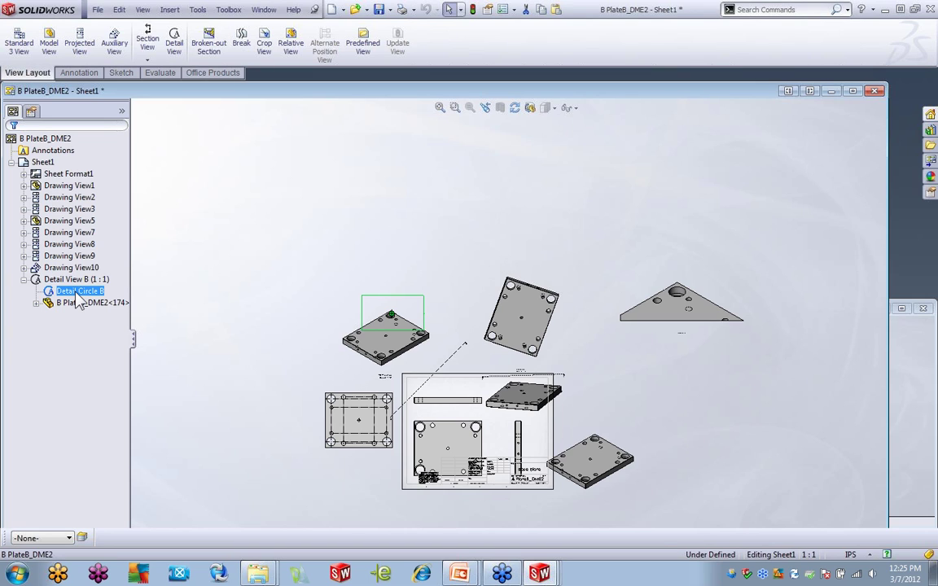
right_click(79, 300)
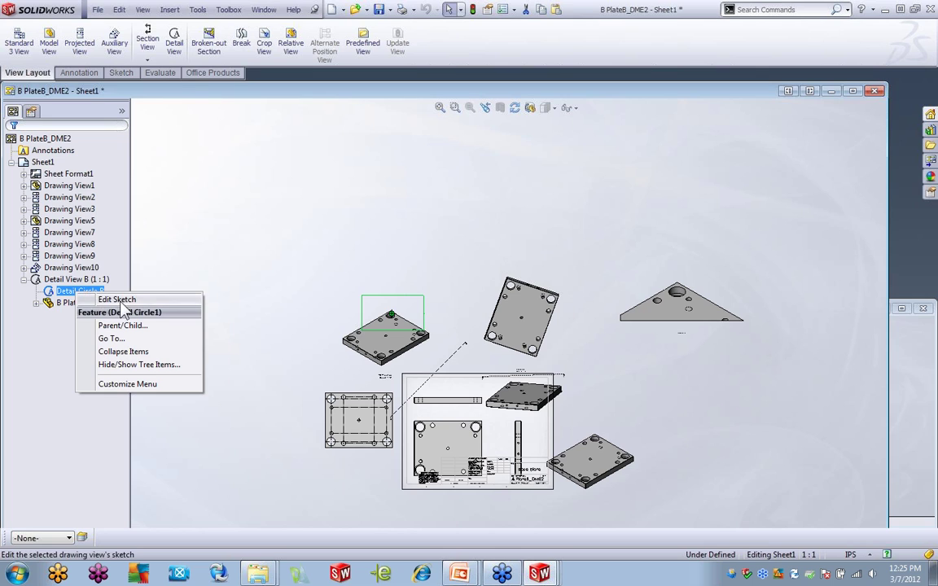
left_click(122, 299)
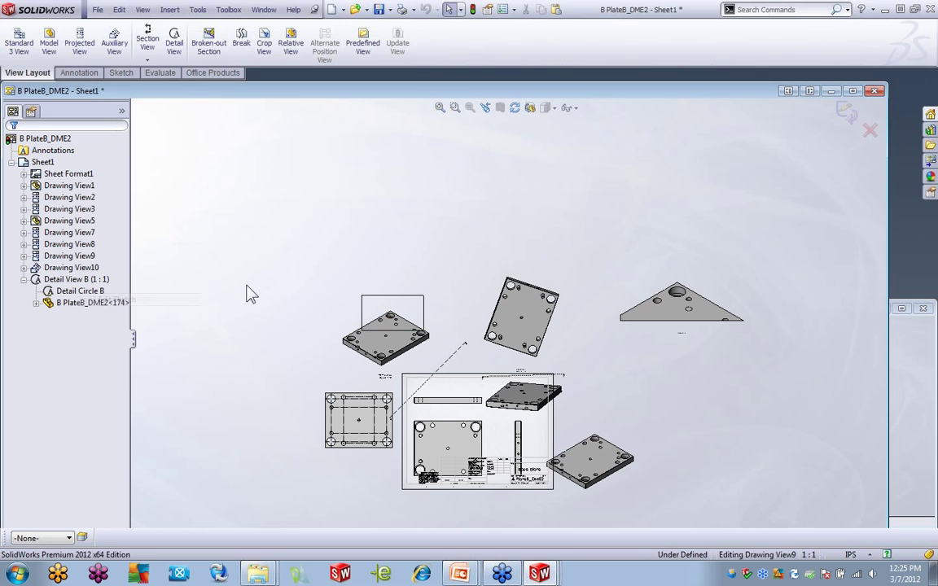
scroll(350, 293, "down", 2)
left_click_drag(356, 251, 477, 335)
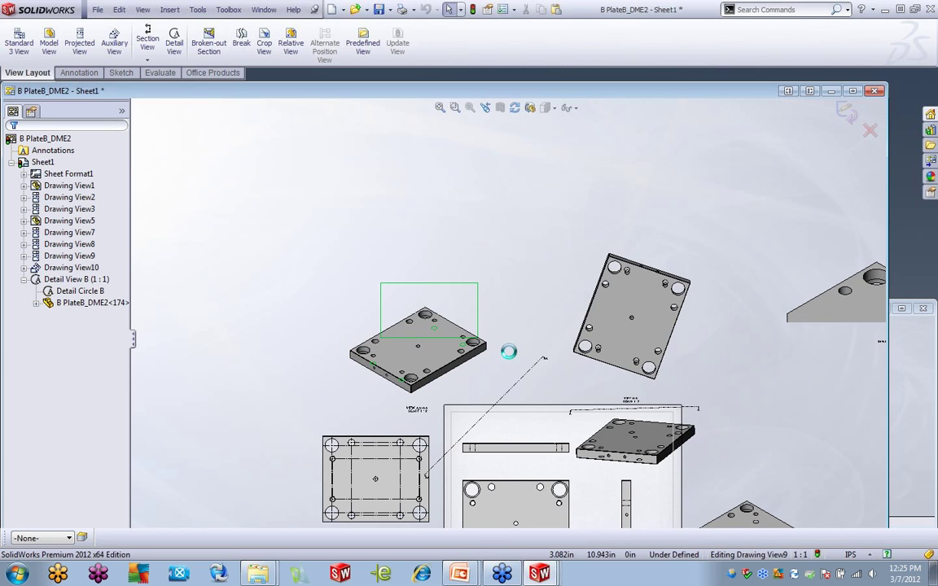
key("Delete")
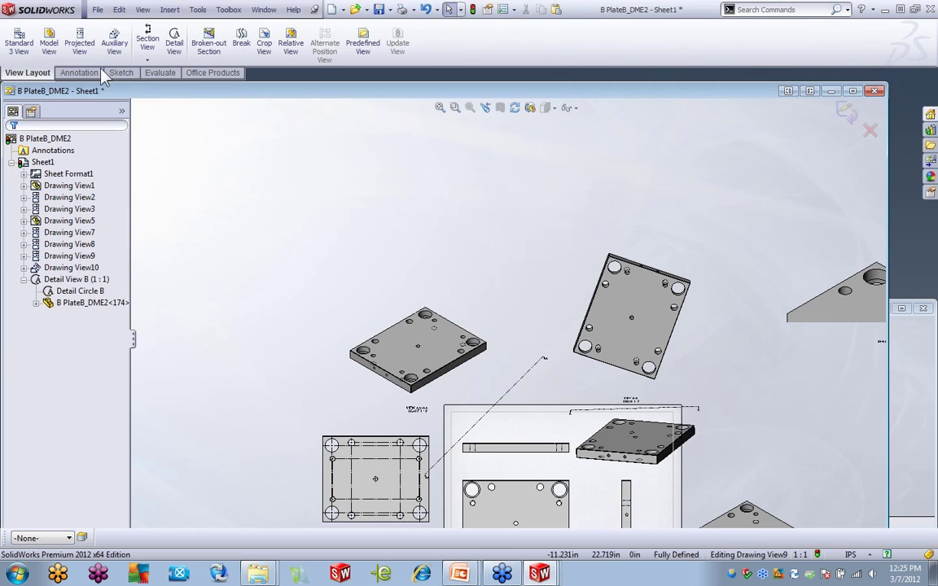
Step: Draw a circle over the corner hole of the isometric plate view
left_click(118, 73)
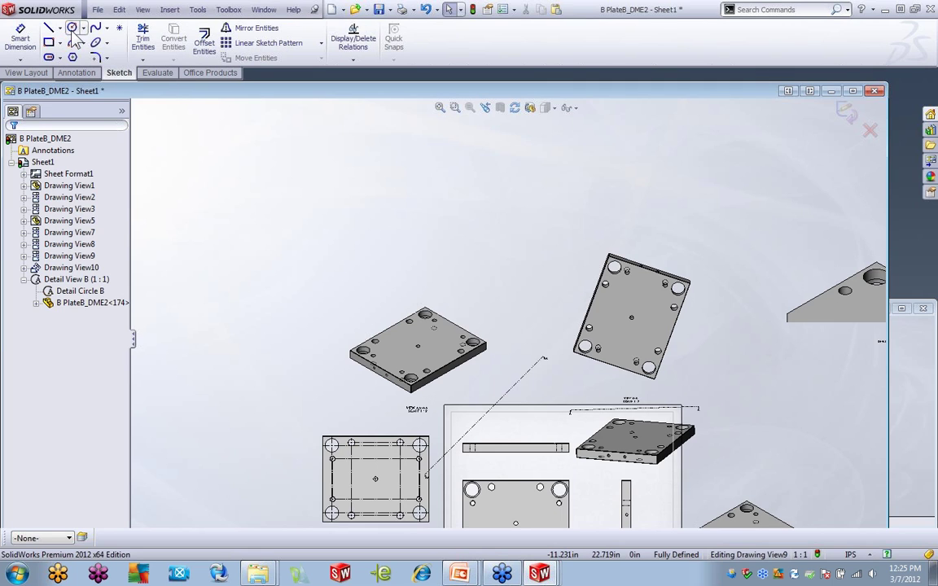
left_click(71, 27)
left_click(419, 297)
left_click(433, 323)
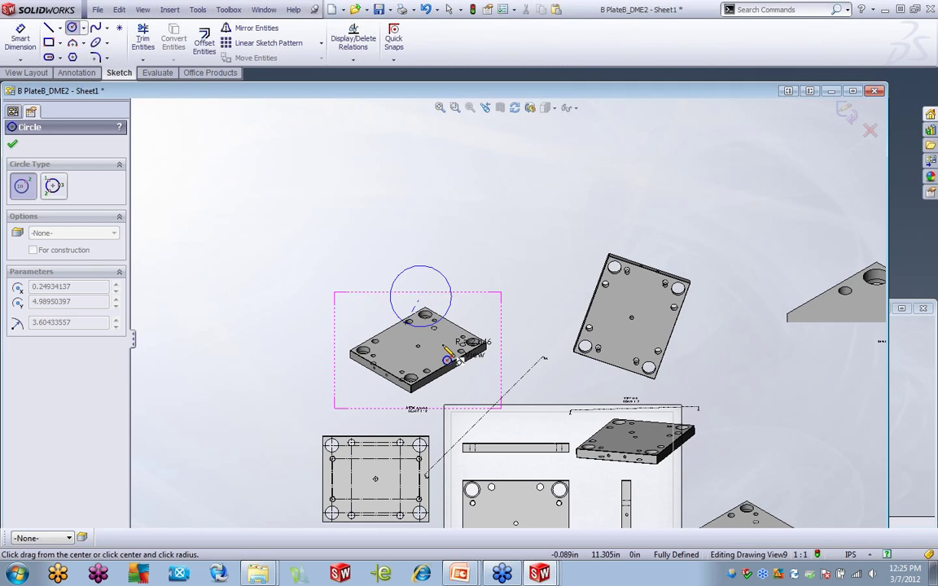
left_click(845, 122)
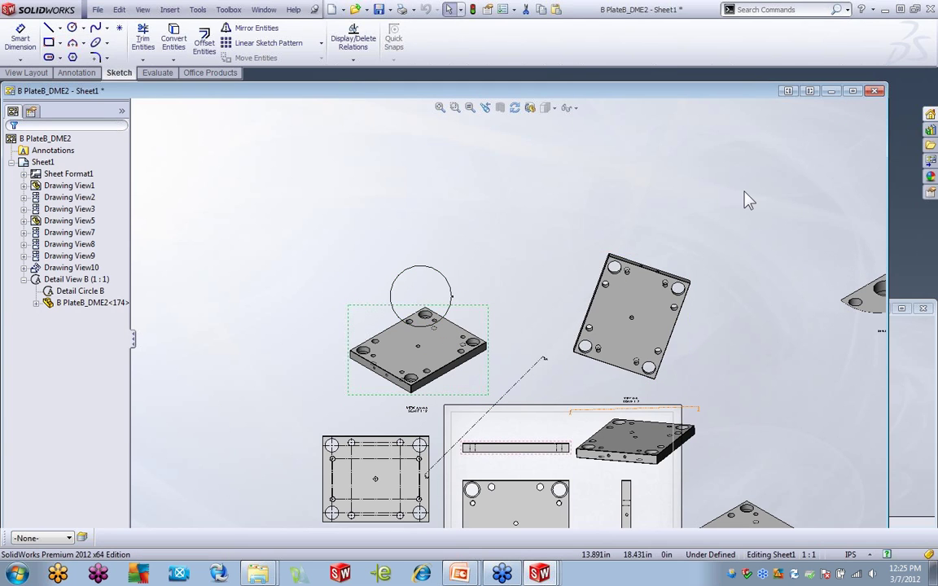
scroll(705, 311, "up", 3)
scroll(742, 346, "down", 2)
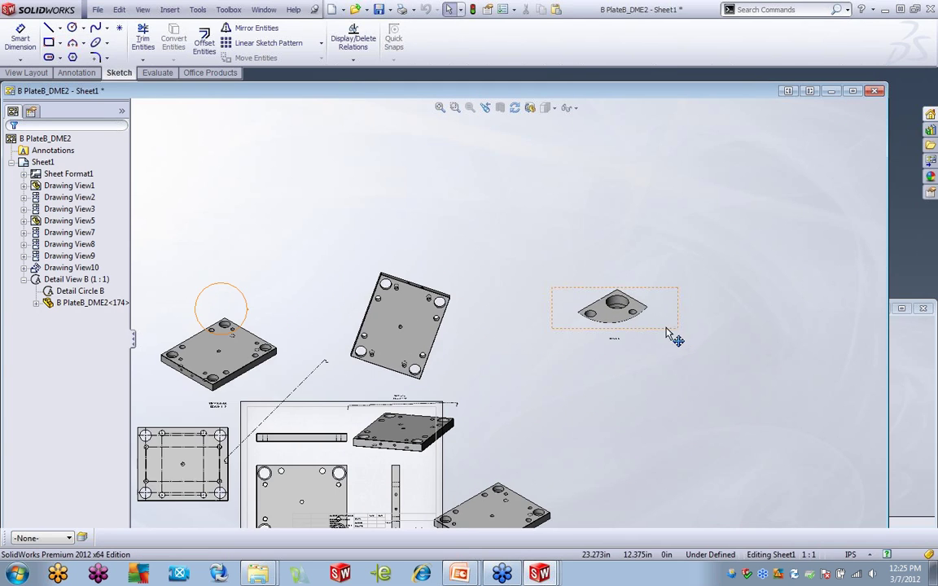
Step: In detail view B's properties, turn on full outline and pin position, and turn off hatch pattern scaling
left_click(583, 303)
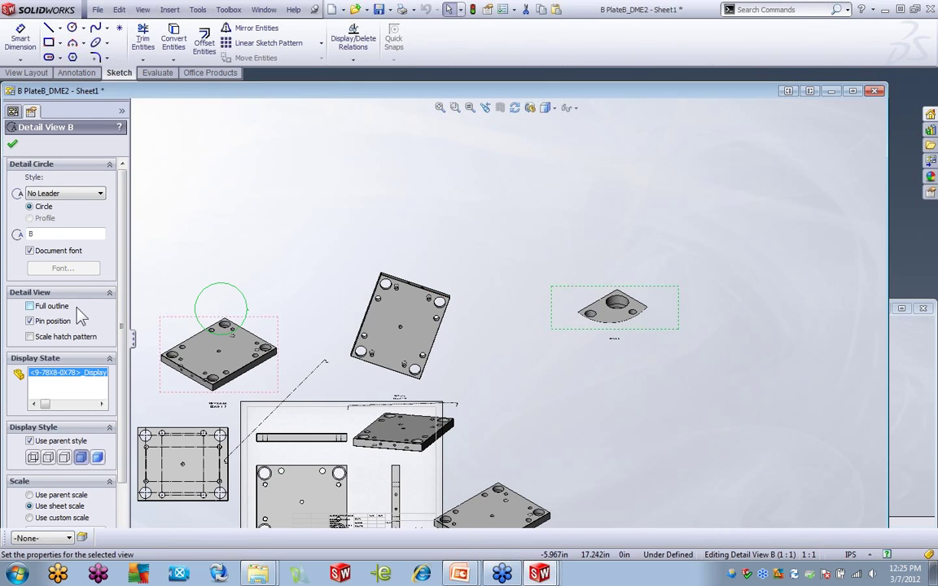
left_click(30, 306)
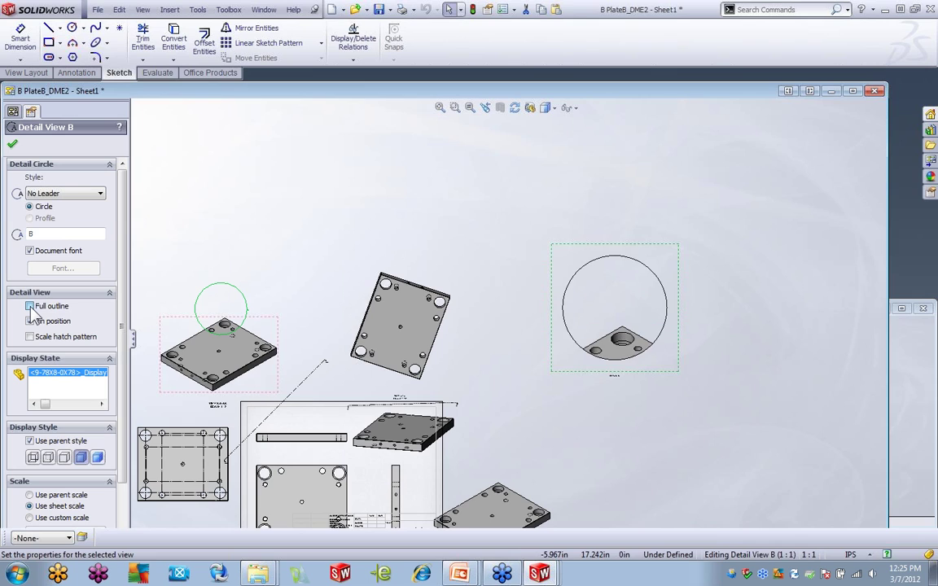
left_click(30, 321)
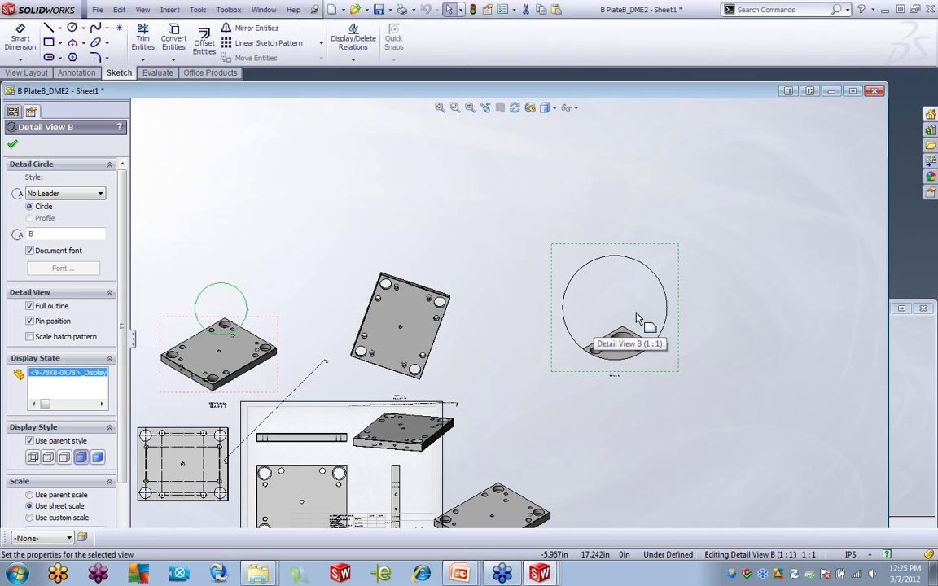
left_click(31, 306)
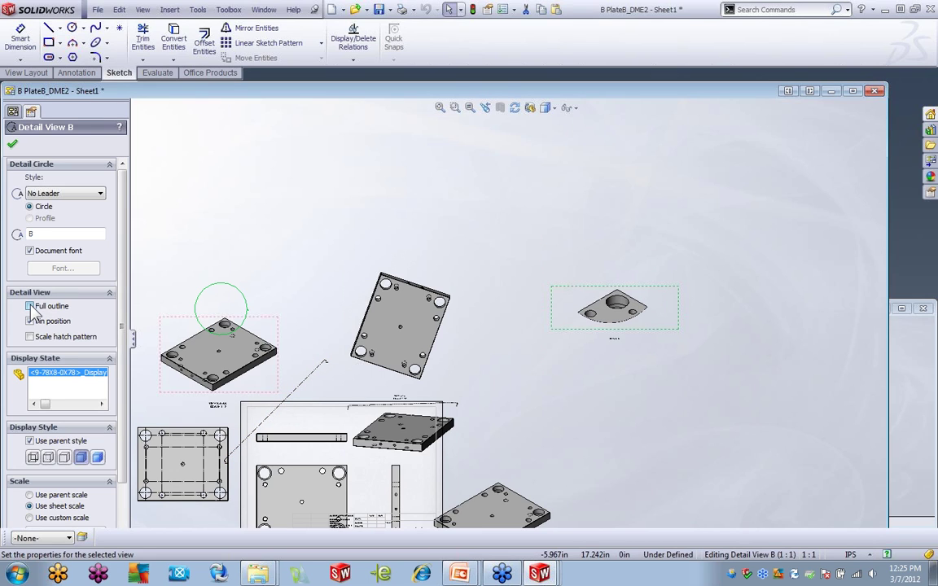
left_click(30, 306)
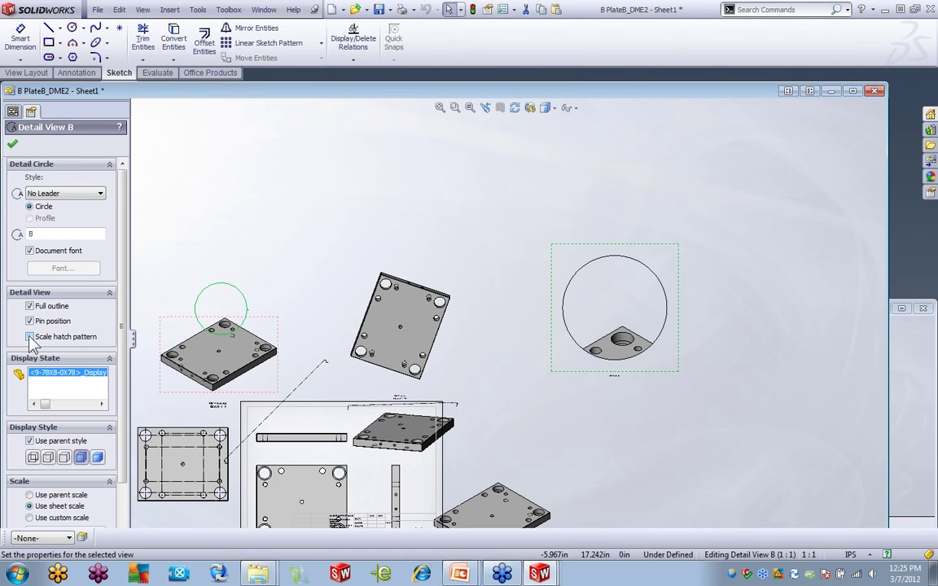
left_click(30, 336)
left_click_drag(122, 318, 121, 383)
scroll(108, 356, "up", 3)
Step: Give detail circle B a leader and move its label up-right of the circle
left_click(94, 194)
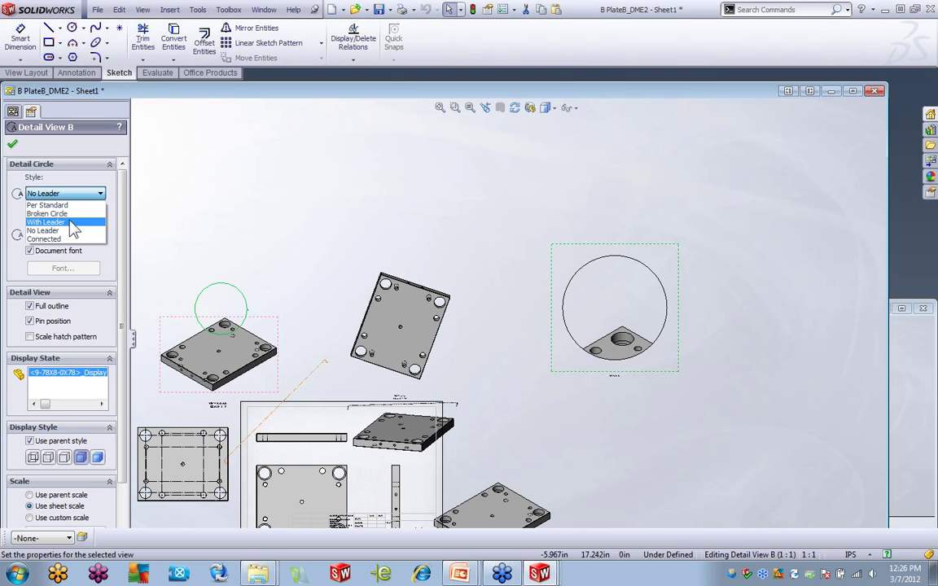
left_click(73, 222)
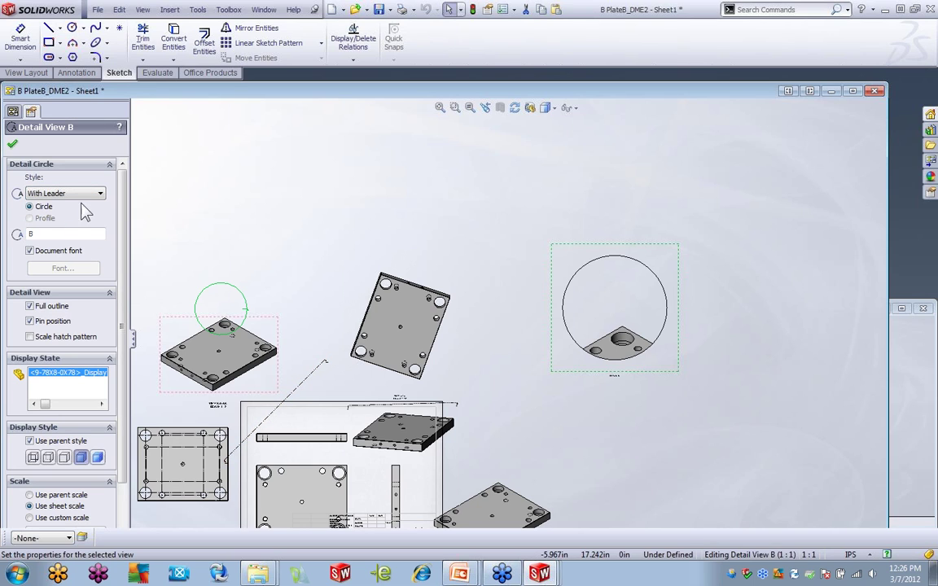
key("Return")
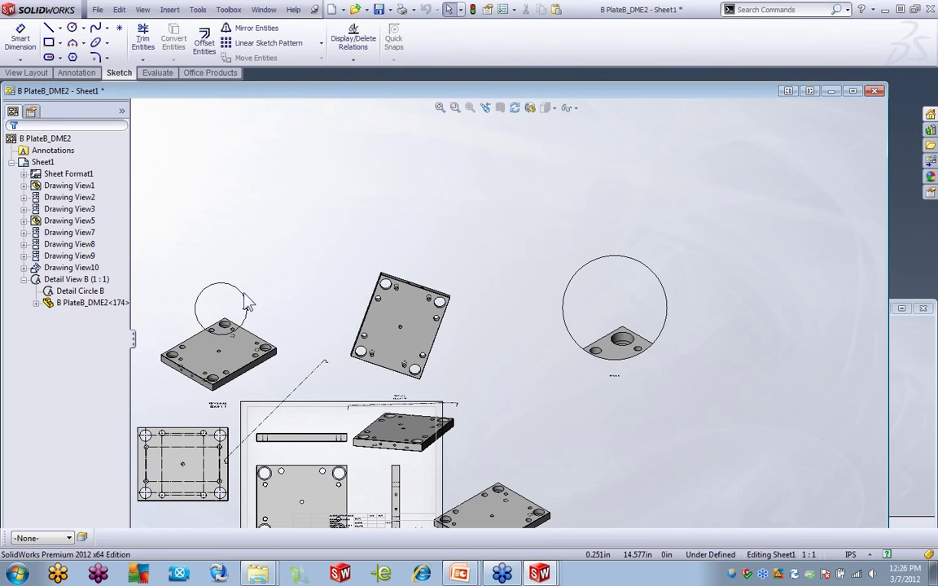
scroll(293, 326, "down", 5)
scroll(301, 323, "down", 2)
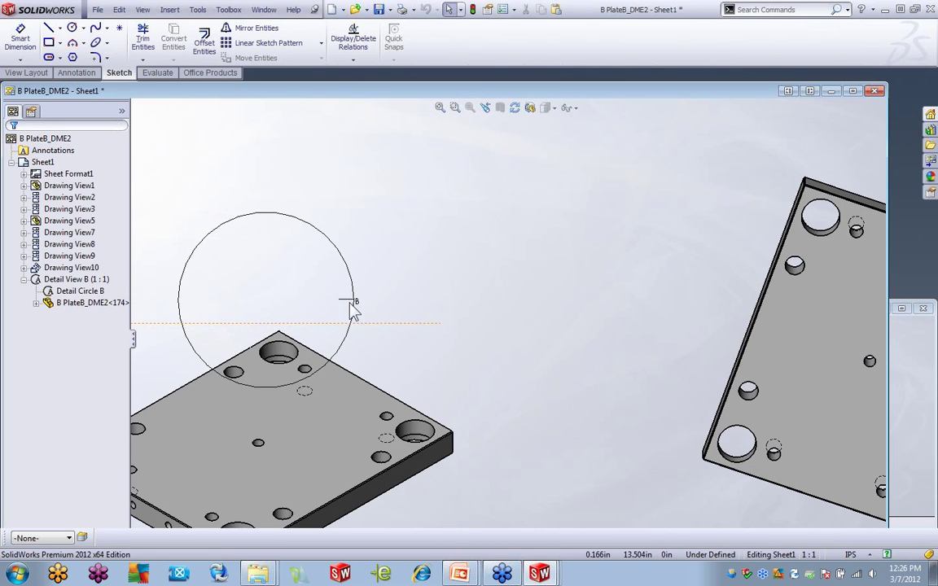
left_click(381, 280)
left_click_drag(381, 280, 425, 245)
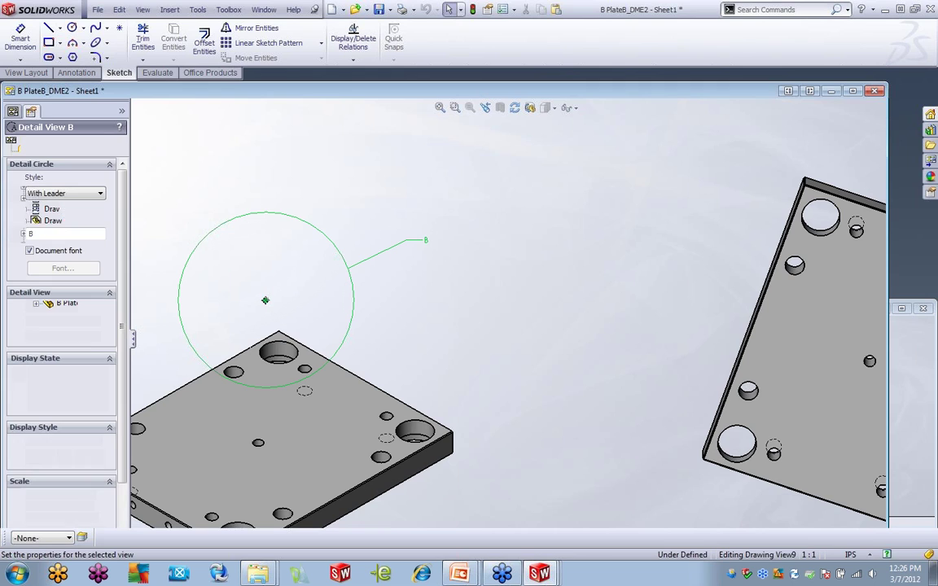
Step: Set detail circle B to Connected and move detail view B up and left on the sheet
left_click(101, 195)
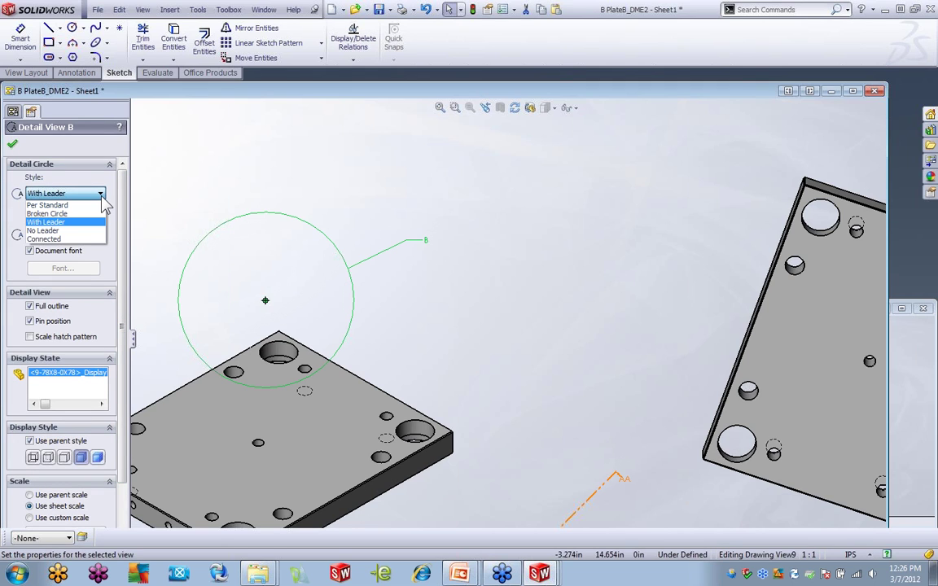
left_click(44, 239)
scroll(614, 354, "up", 5)
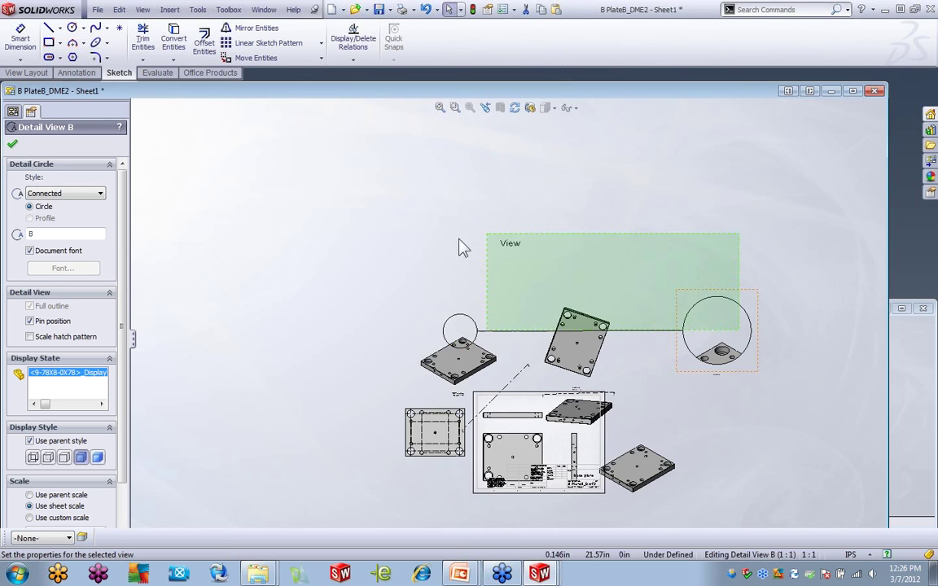
left_click_drag(705, 297, 368, 272)
key("Escape")
scroll(432, 338, "up", 3)
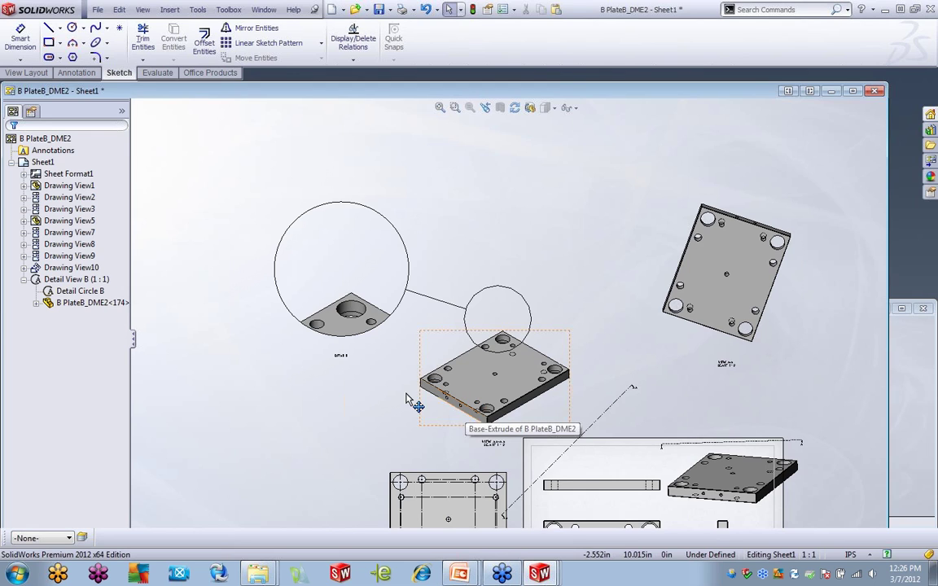
Step: Change detail B's style to Broken Circle and select the isometric drawing view
left_click(381, 255)
left_click(100, 193)
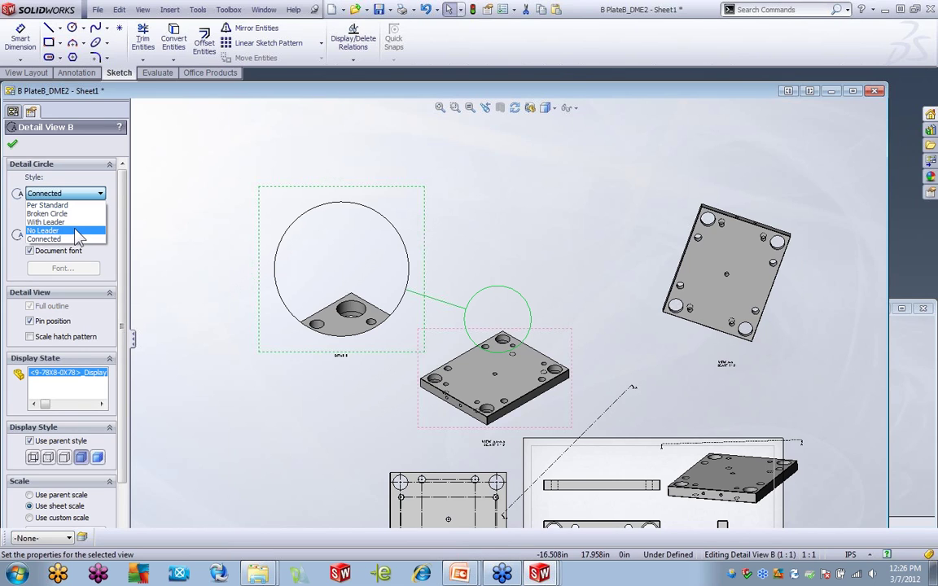
left_click(49, 213)
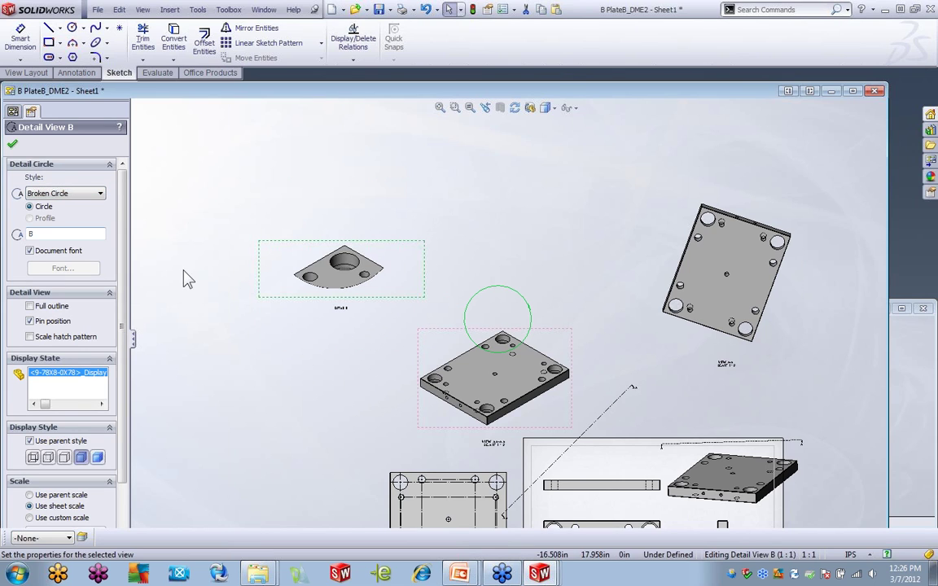
left_click(250, 319)
left_click_drag(531, 309, 554, 322)
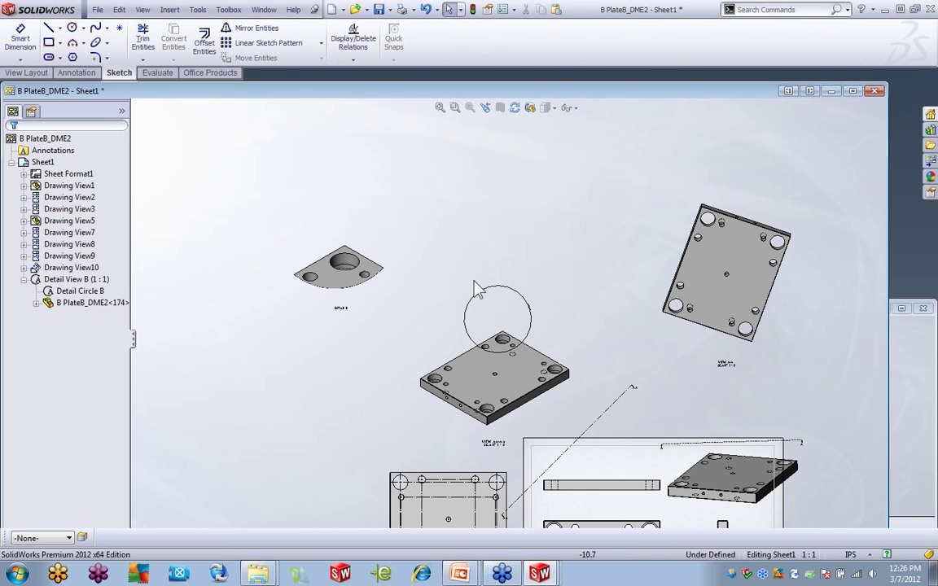
left_click(533, 315)
left_click(497, 320)
left_click(24, 73)
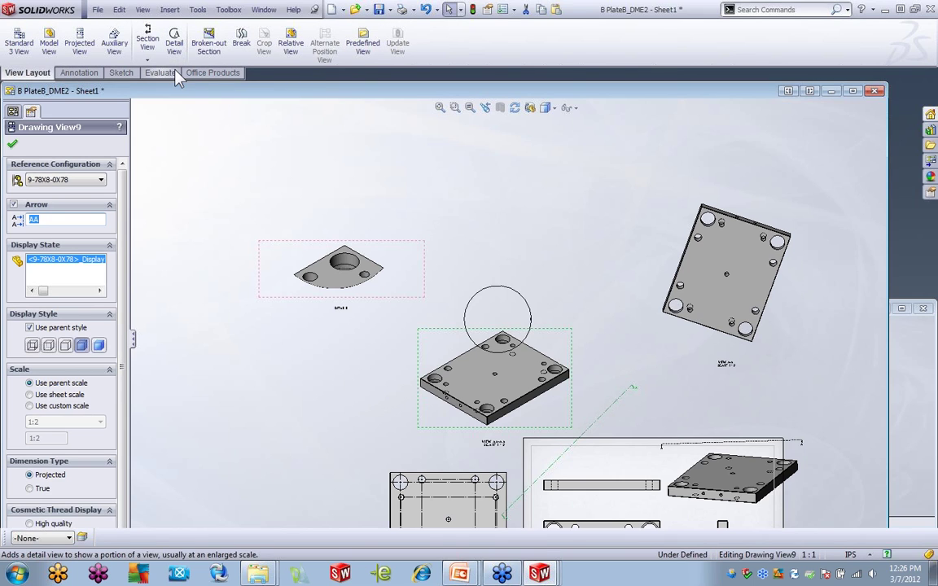
Step: Switch to the AIRSOURCE - BOM drawing, maximize it, and show its Sheet1
left_click(264, 11)
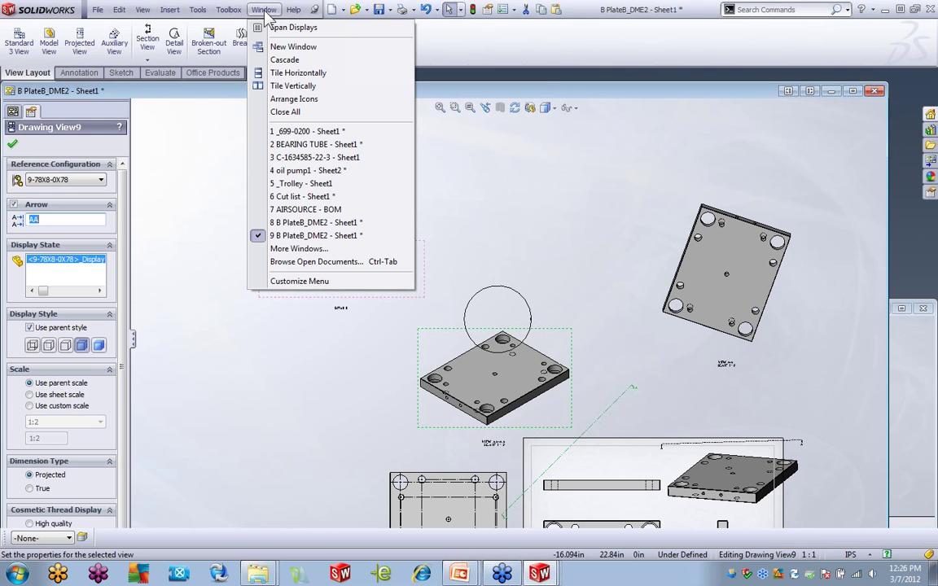
left_click(308, 209)
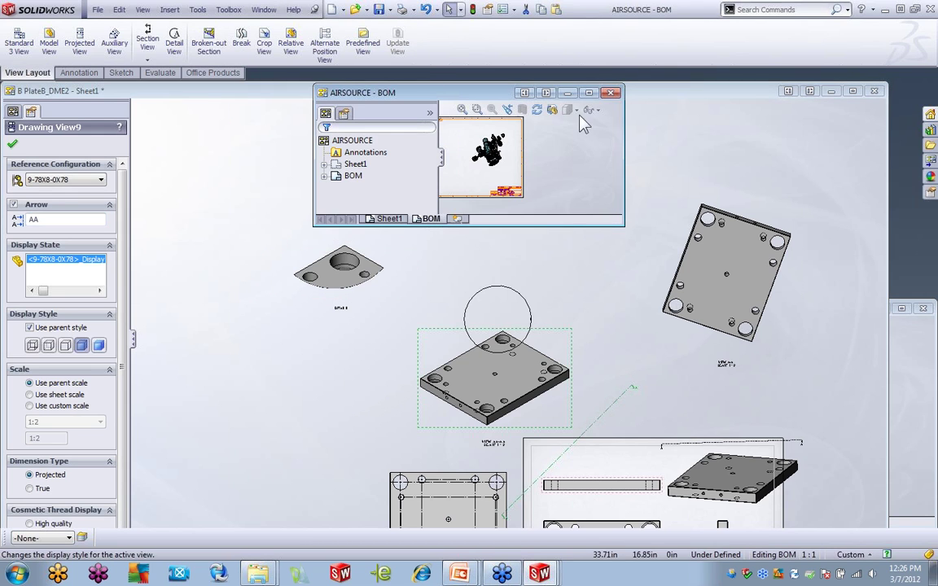
left_click(591, 93)
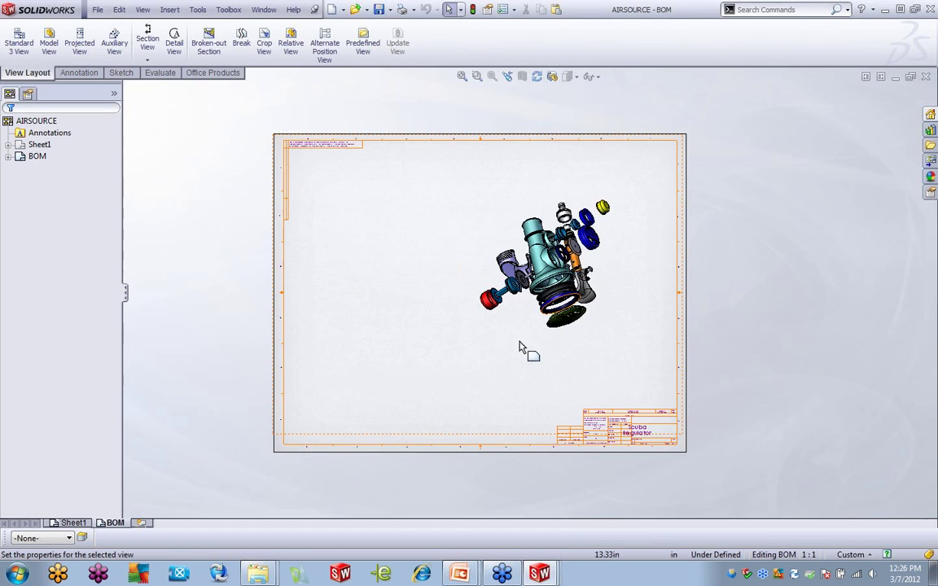
left_click(72, 522)
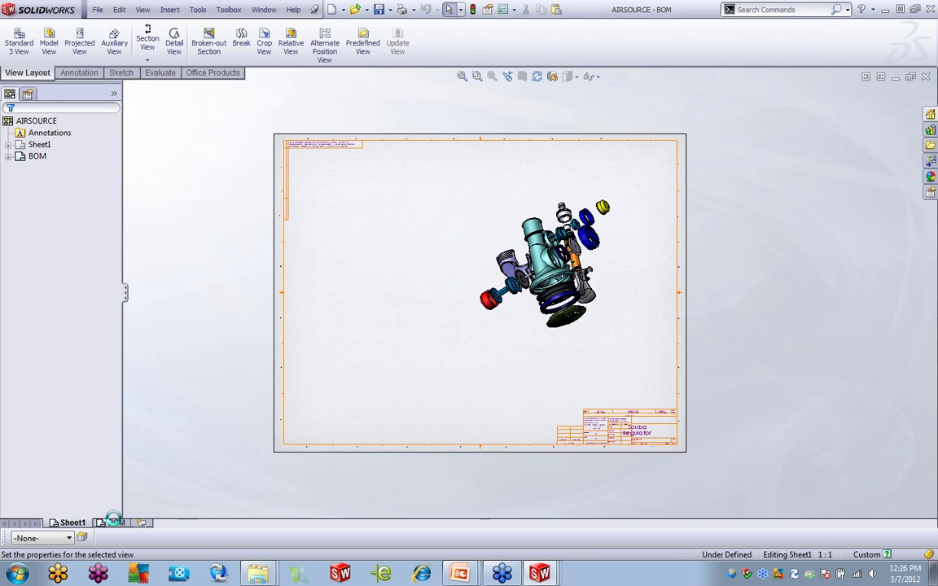
mouse_move(118, 524)
scroll(438, 337, "down", 8)
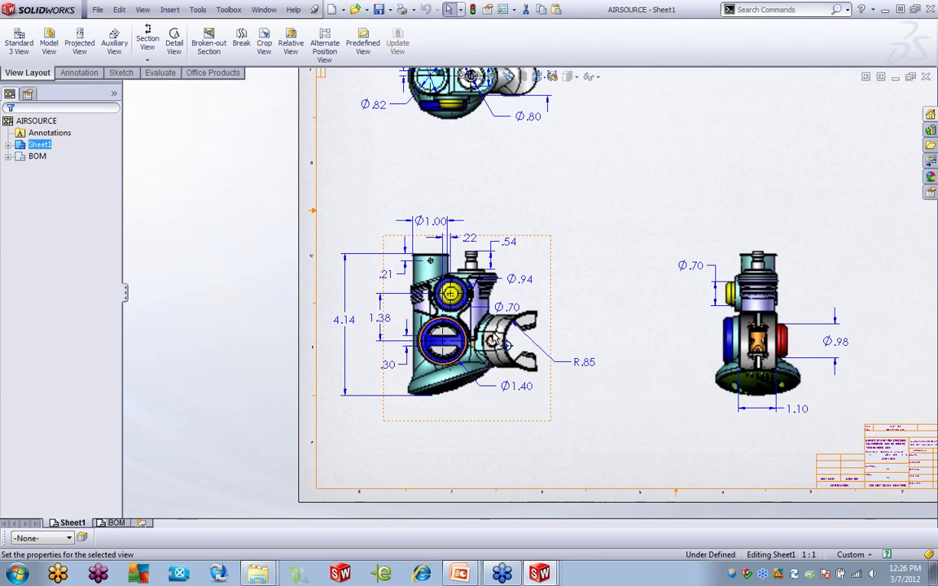
scroll(519, 270, "up", 1)
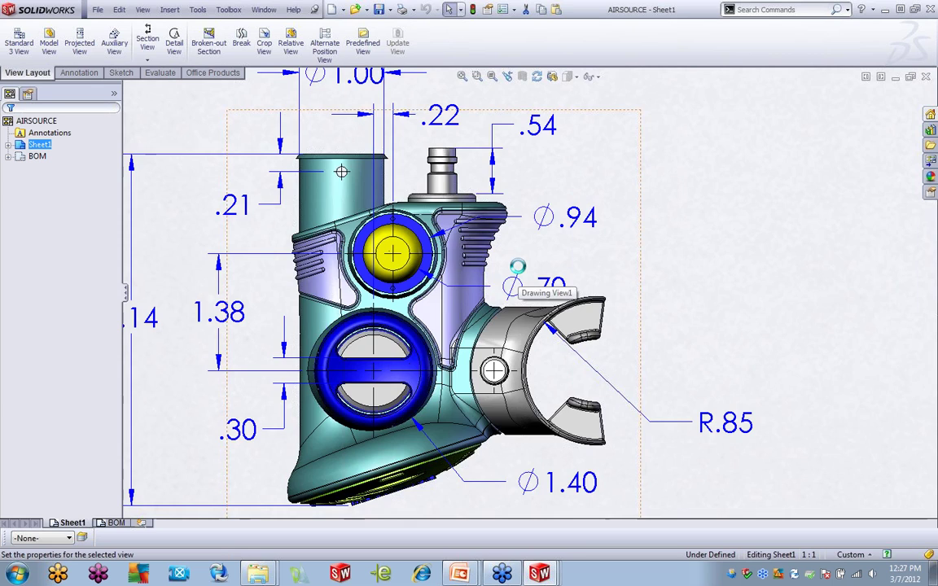
scroll(515, 281, "up", 2)
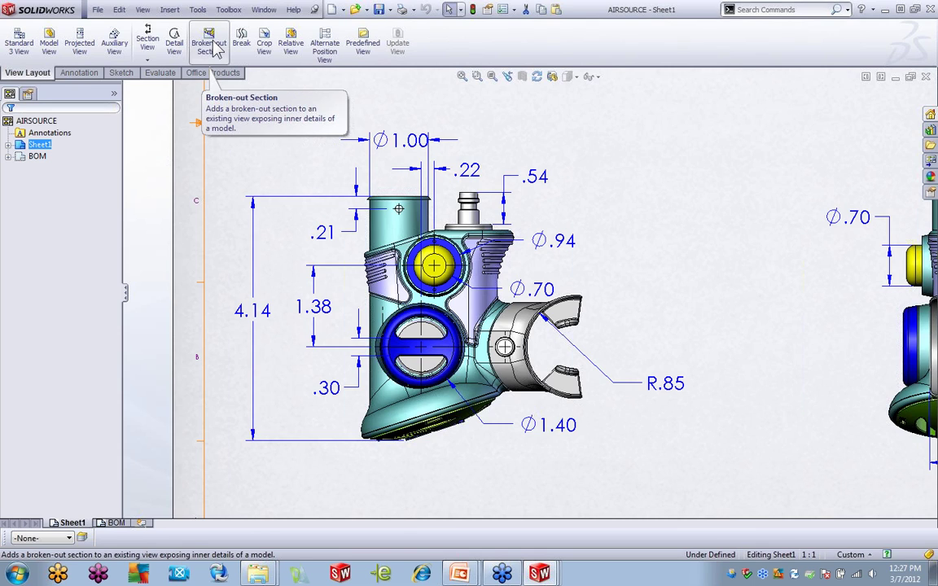
Step: Draw a closed spline around the top fitting, from near the .22 dimension past the Ø.94 circle
left_click(121, 72)
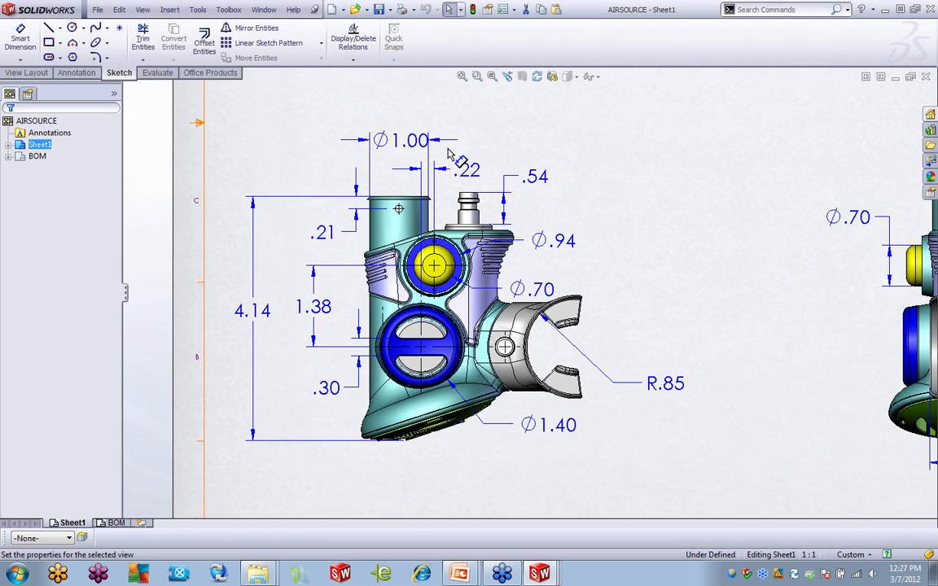
left_click(95, 30)
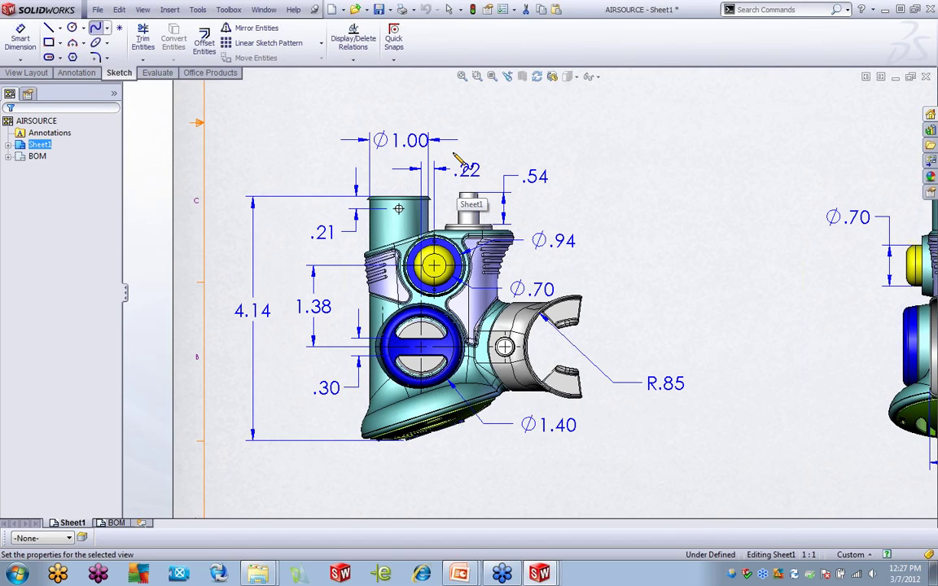
left_click(450, 162)
left_click(505, 271)
left_click(571, 196)
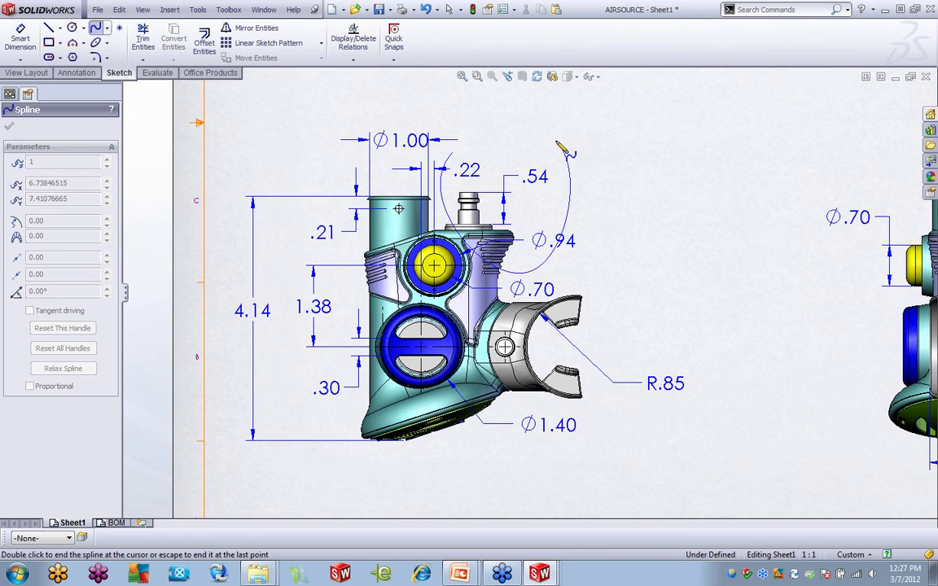
left_click(453, 153)
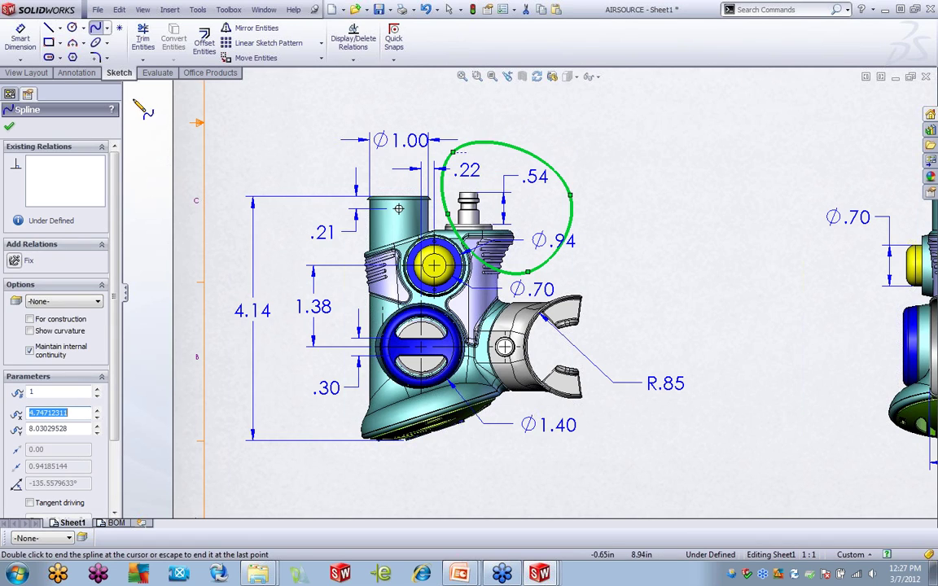
left_click(31, 74)
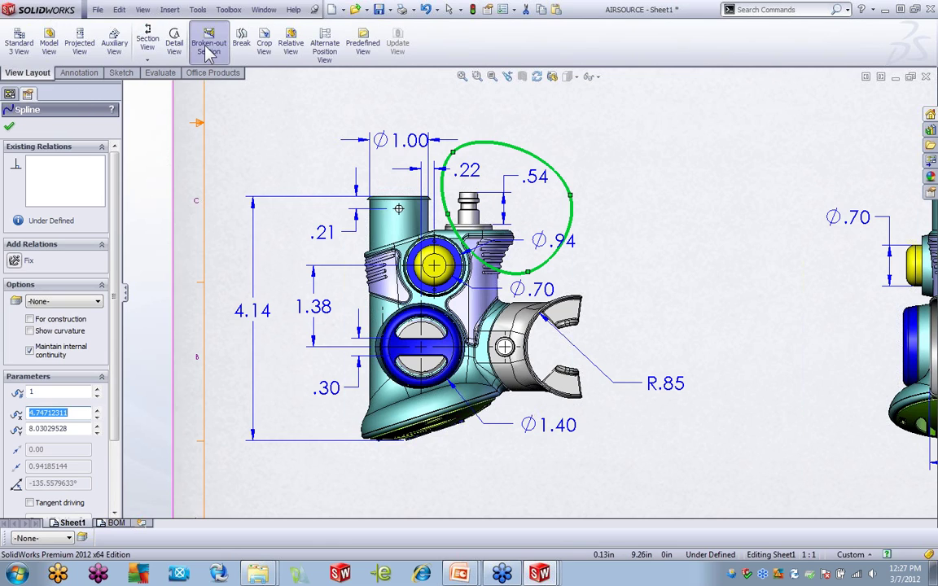
Step: Cut a 0.25in-deep broken-out section inside the spline, previewing it against a side-view edge
left_click(208, 45)
mouse_move(438, 119)
left_mouse_down()
mouse_move(460, 128)
mouse_move(745, 124)
mouse_move(694, 120)
left_mouse_up()
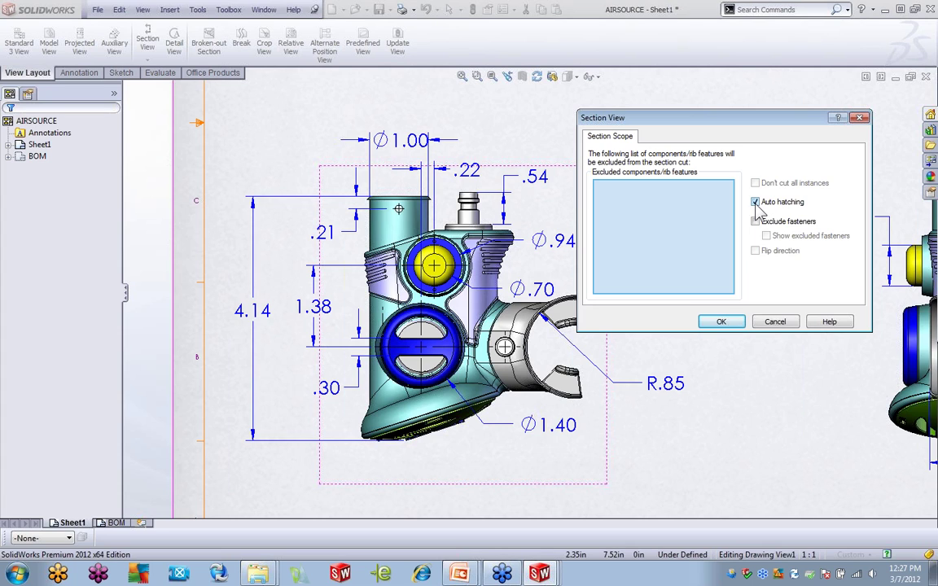
left_click(722, 321)
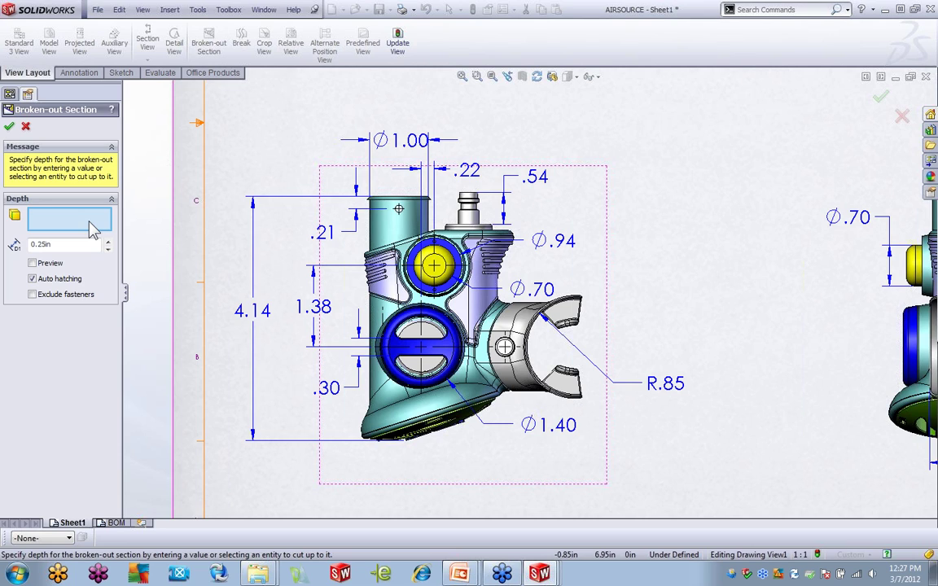
left_click(34, 263)
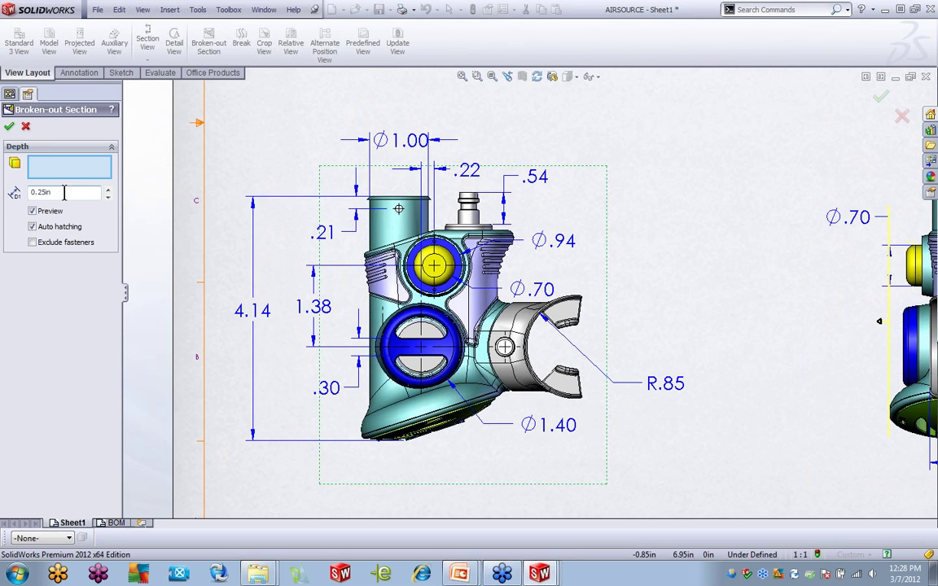
middle_click_drag(554, 244, 350, 231, "ctrl")
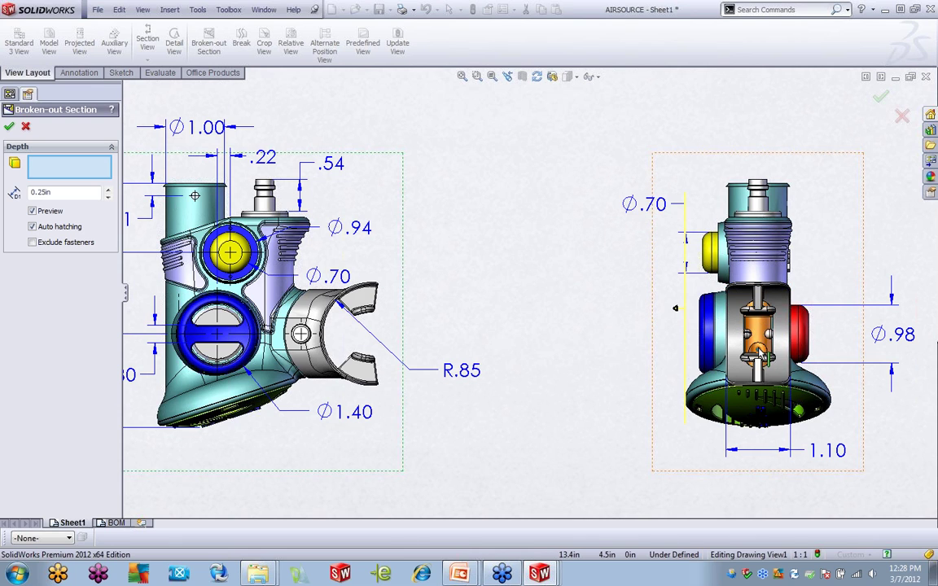
scroll(761, 350, "down", 1)
scroll(762, 352, "down", 3)
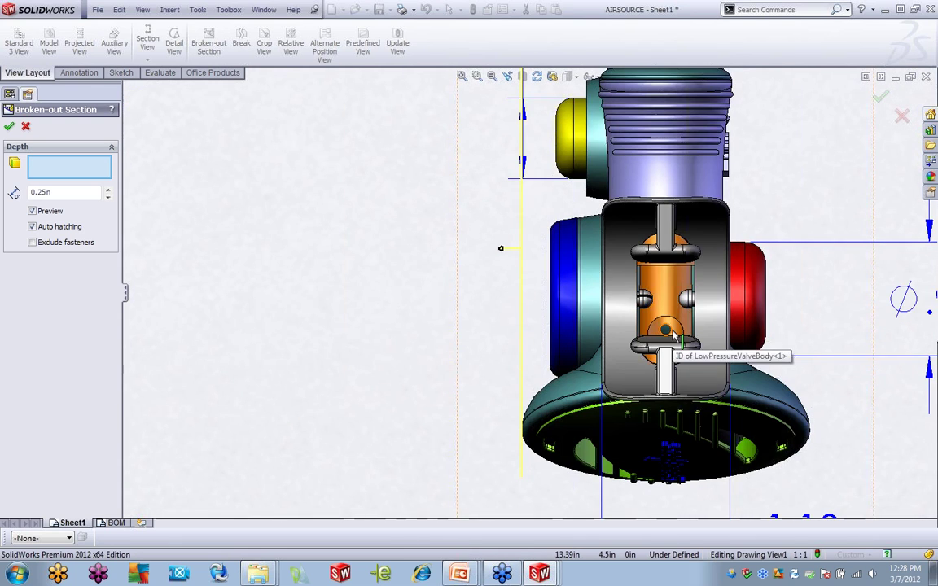
left_click(787, 310)
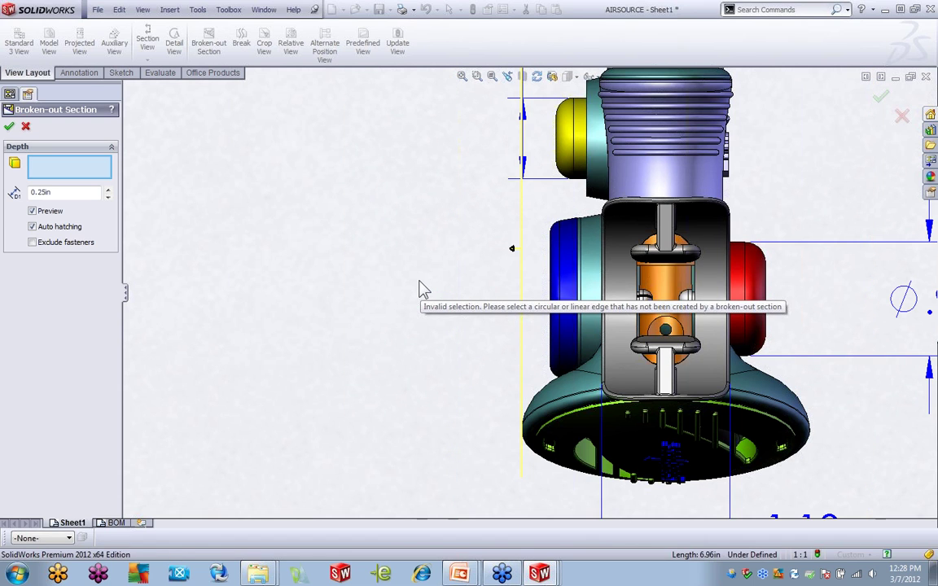
scroll(421, 290, "up", 4)
middle_click_drag(452, 289, 514, 308)
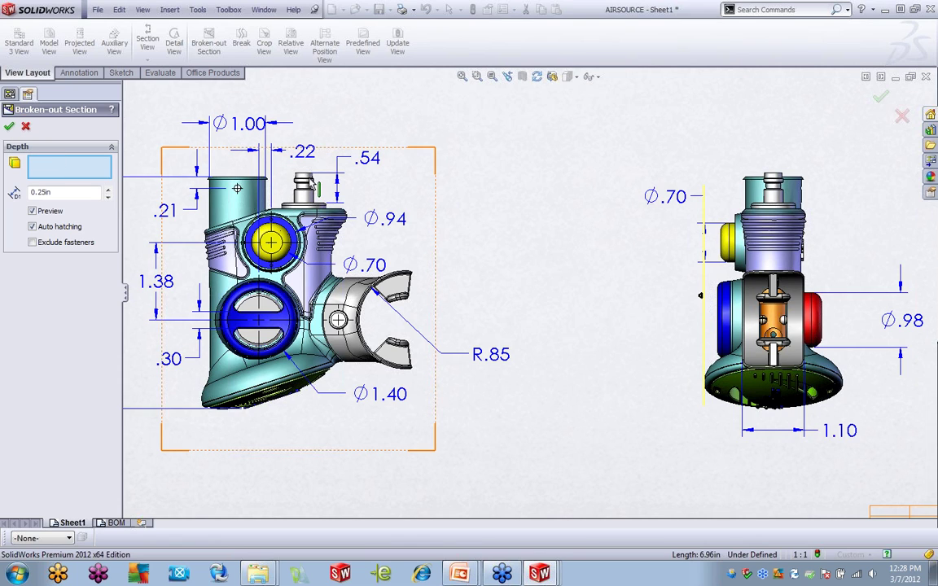
left_click(9, 128)
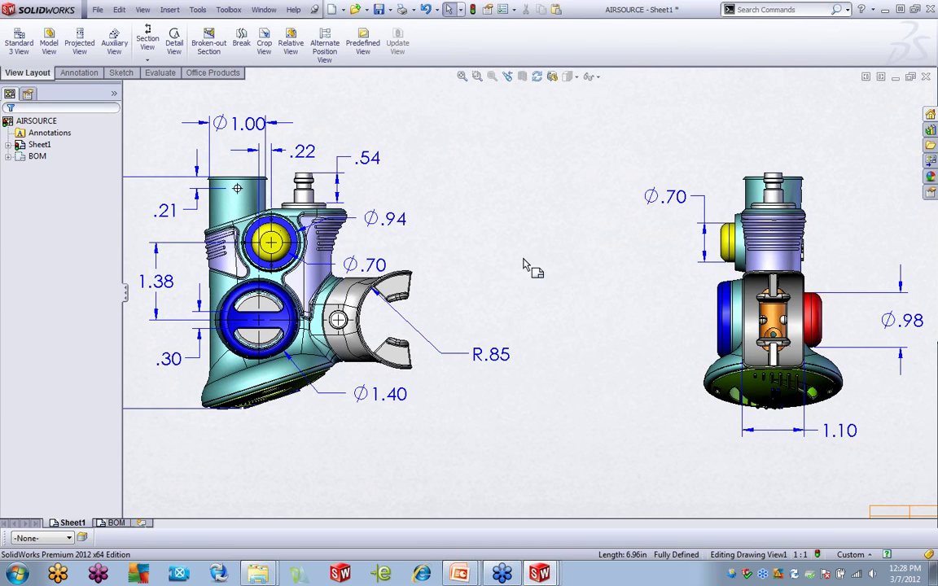
Step: Draw a new closed spline around the top fitting of the front view
scroll(550, 273, "up", 2)
scroll(568, 276, "up", 3)
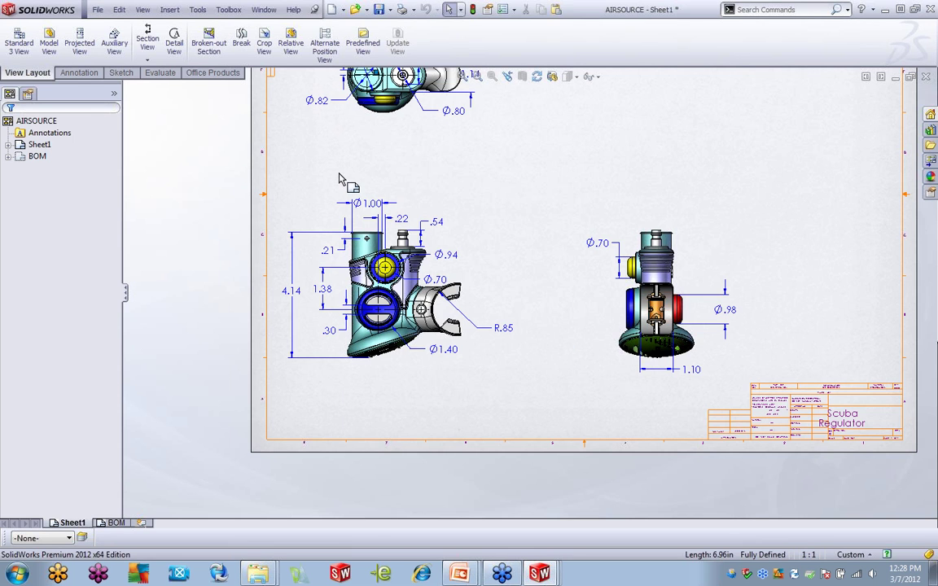
scroll(398, 249, "down", 3)
scroll(446, 269, "down", 2)
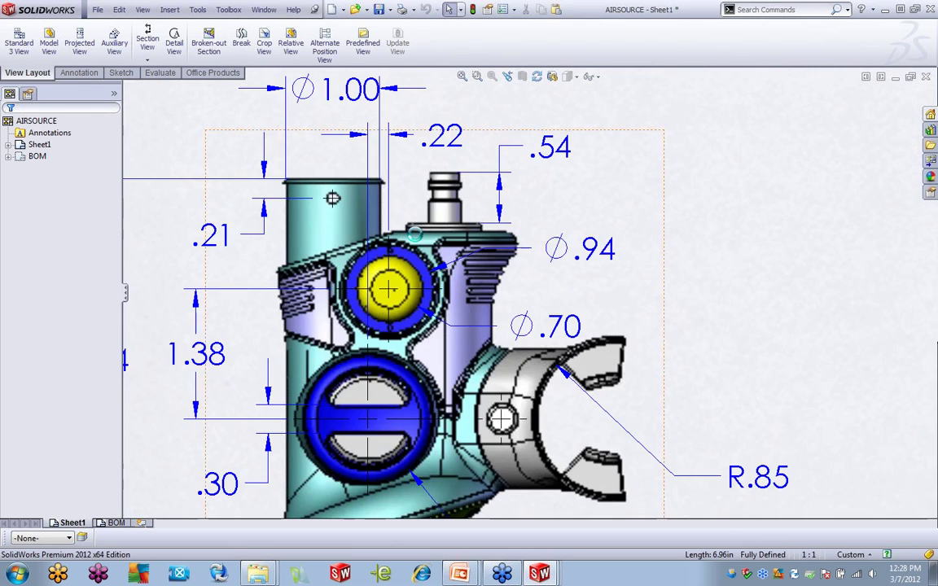
scroll(582, 188, "up", 3)
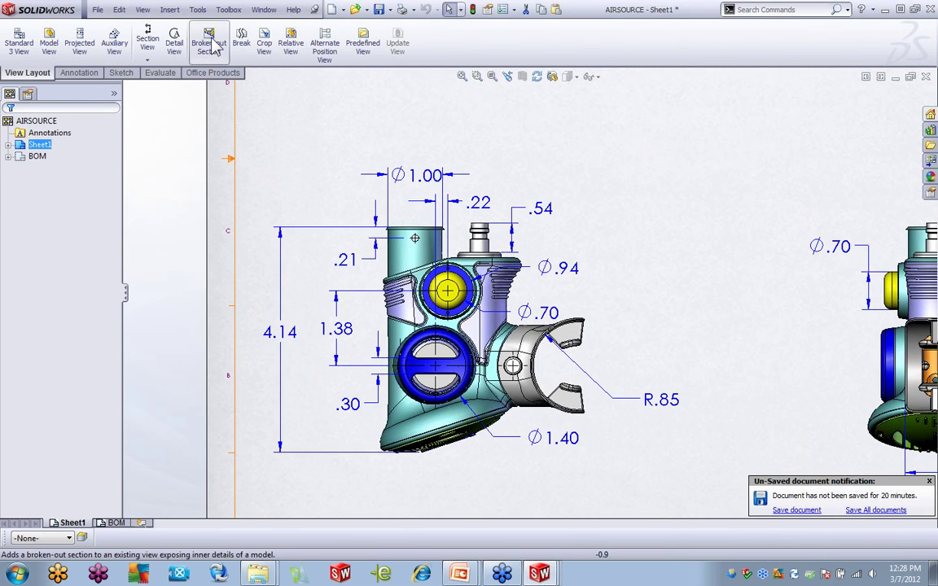
left_click(120, 72)
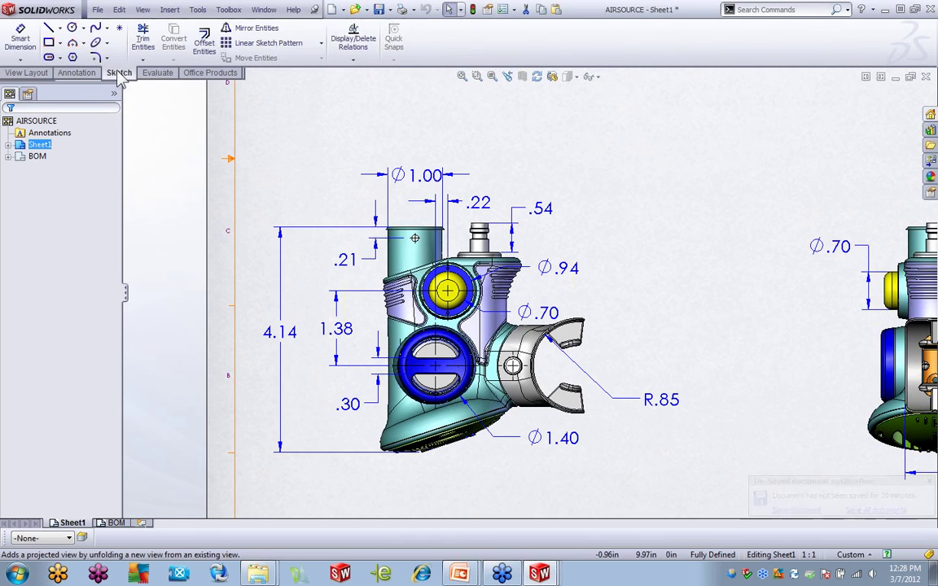
left_click(97, 28)
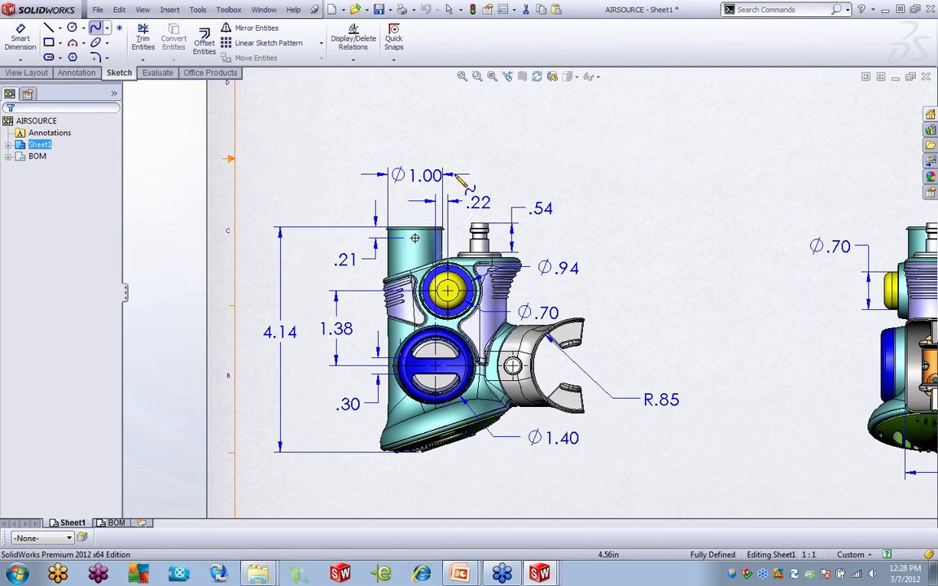
left_click(517, 173)
left_click(459, 243)
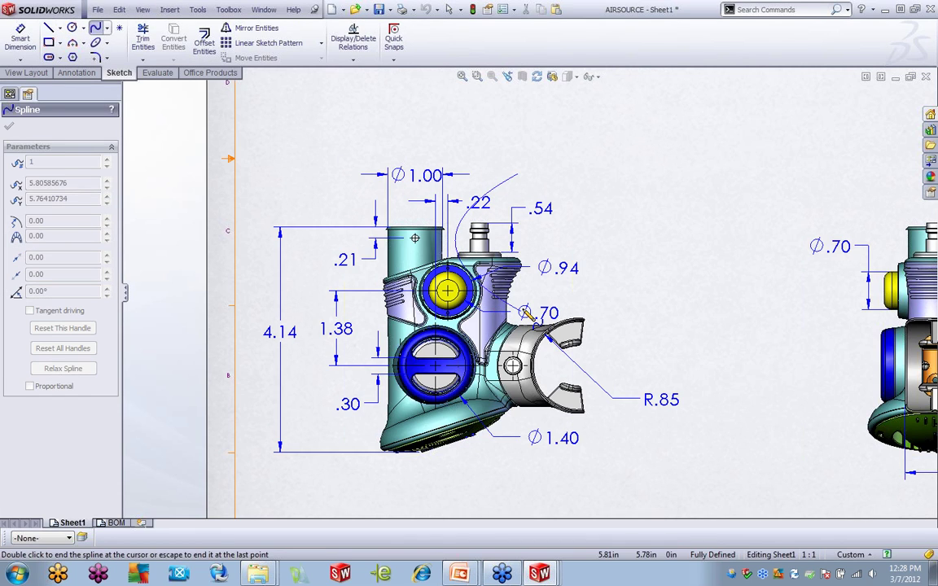
left_click(518, 174)
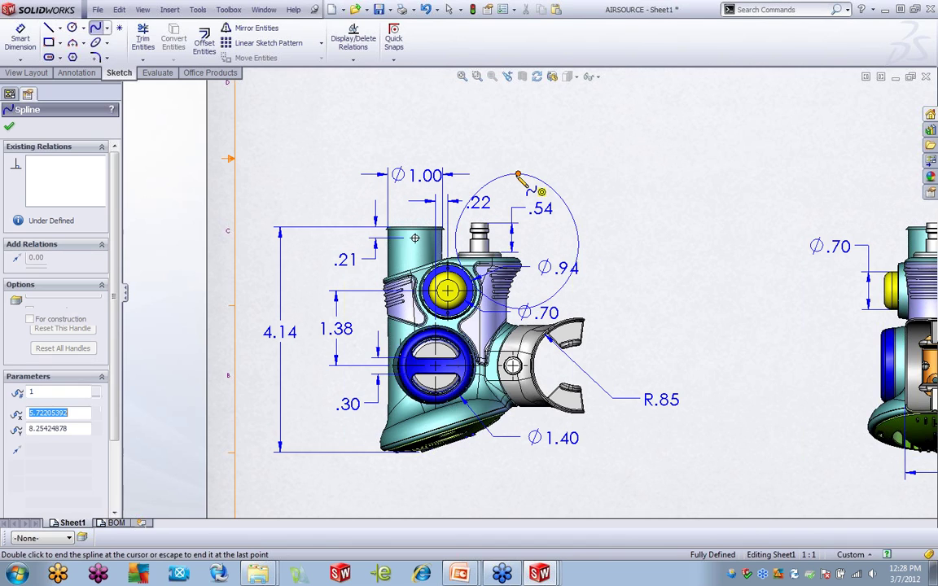
Step: Select the new closed spline and start a broken-out section from it
right_click(564, 167)
left_click(589, 50)
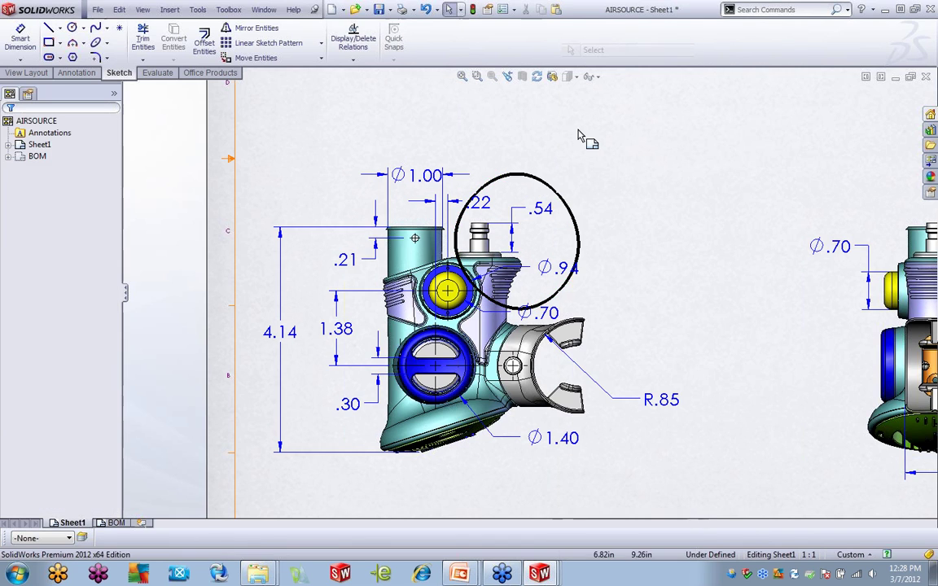
left_click(547, 189)
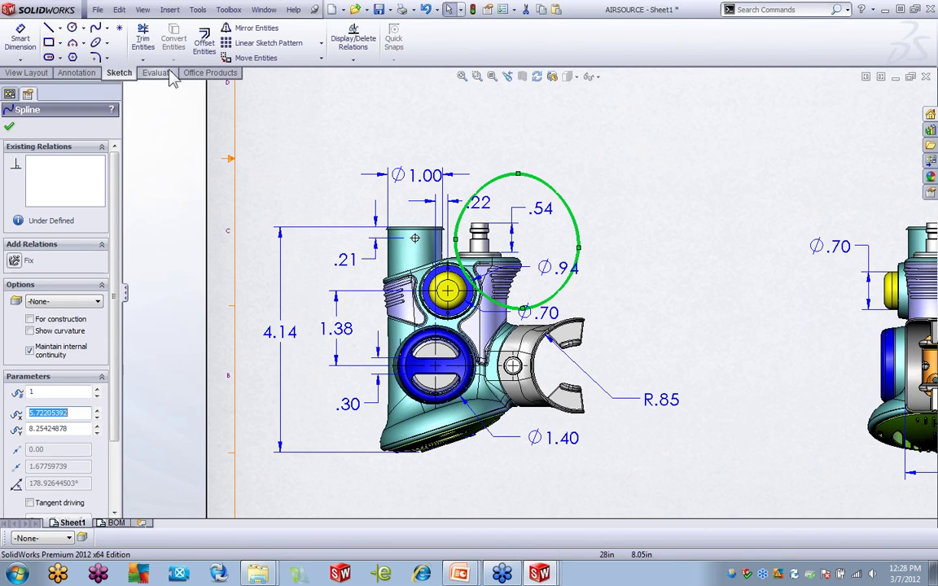
left_click(27, 72)
left_click(210, 47)
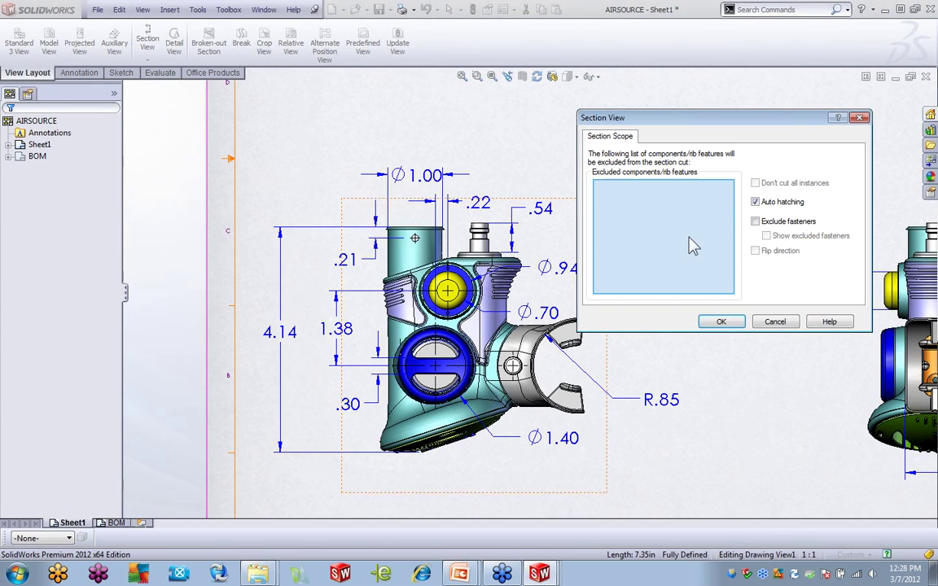
Step: Preview the broken-out section from a side-view point and lower its depth to -.5, which is rejected
left_click(721, 323)
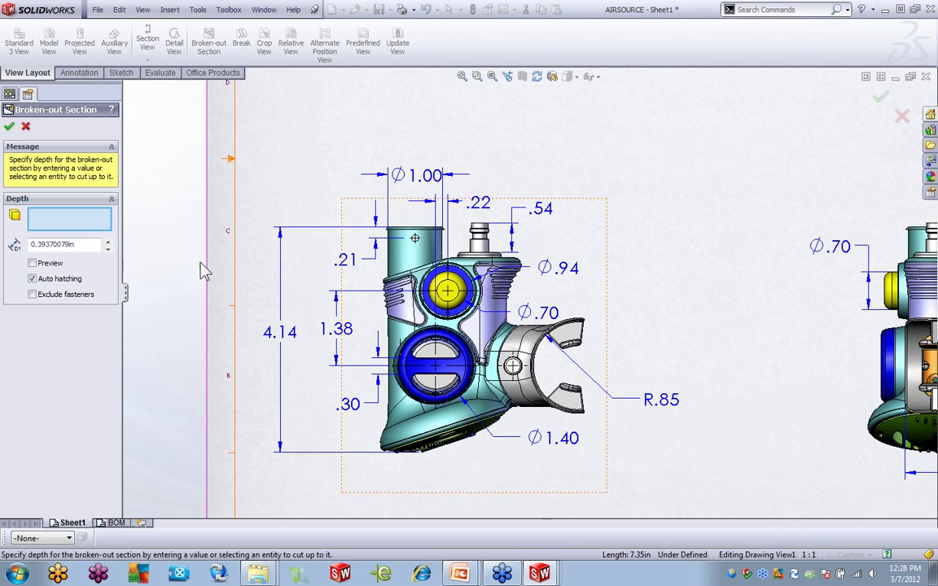
left_click(33, 263)
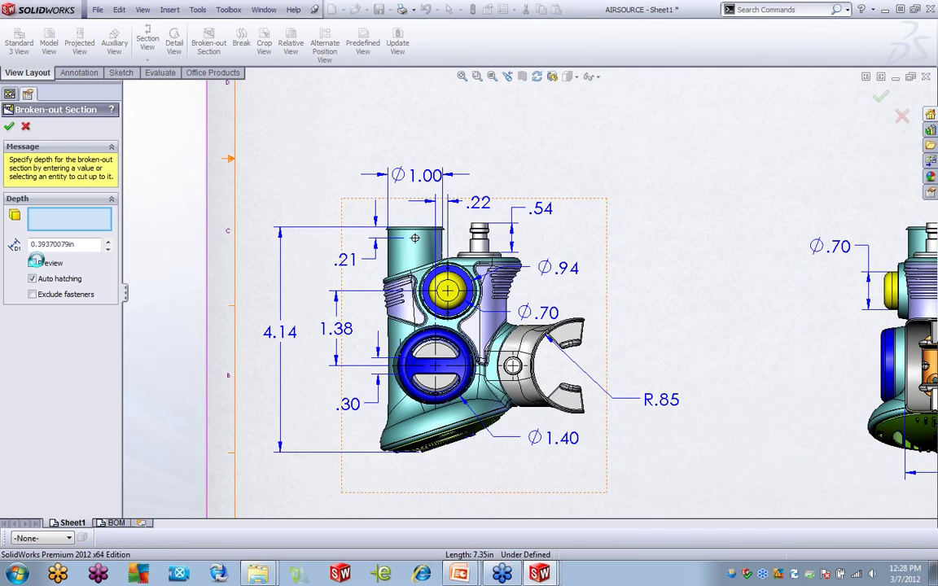
mouse_move(619, 329)
middle_mouse_down()
mouse_move(561, 289)
mouse_move(461, 293)
middle_mouse_up()
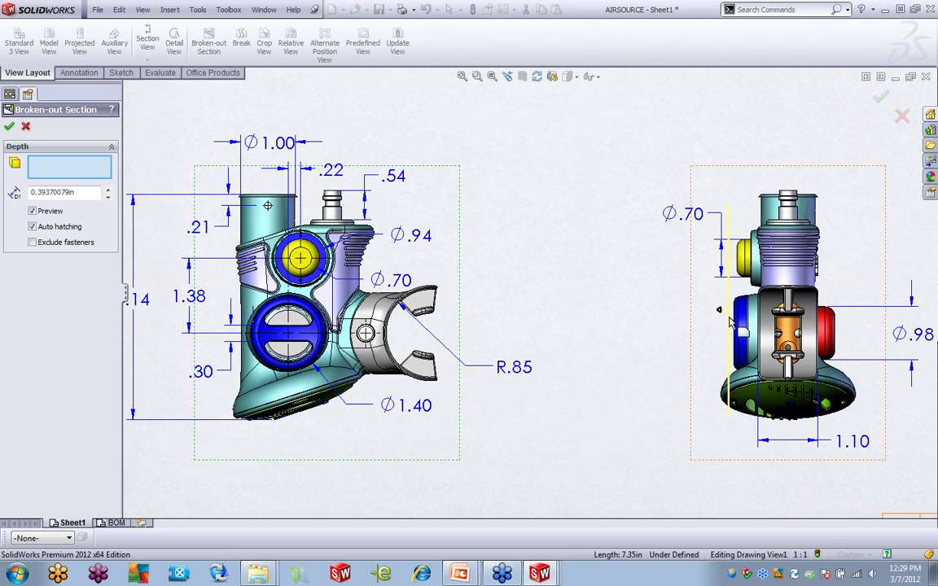
left_click(720, 308)
scroll(666, 318, "down", 2)
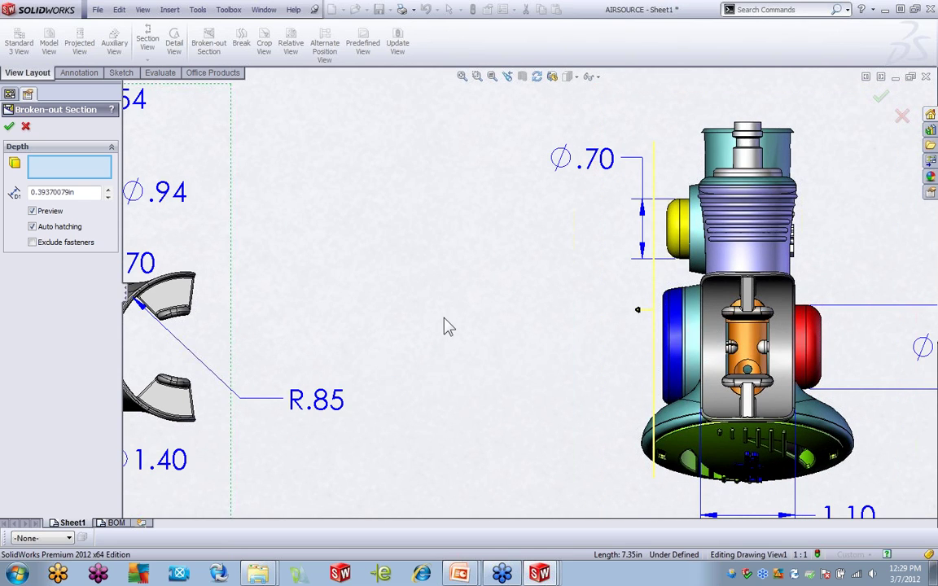
scroll(449, 327, "up", 4)
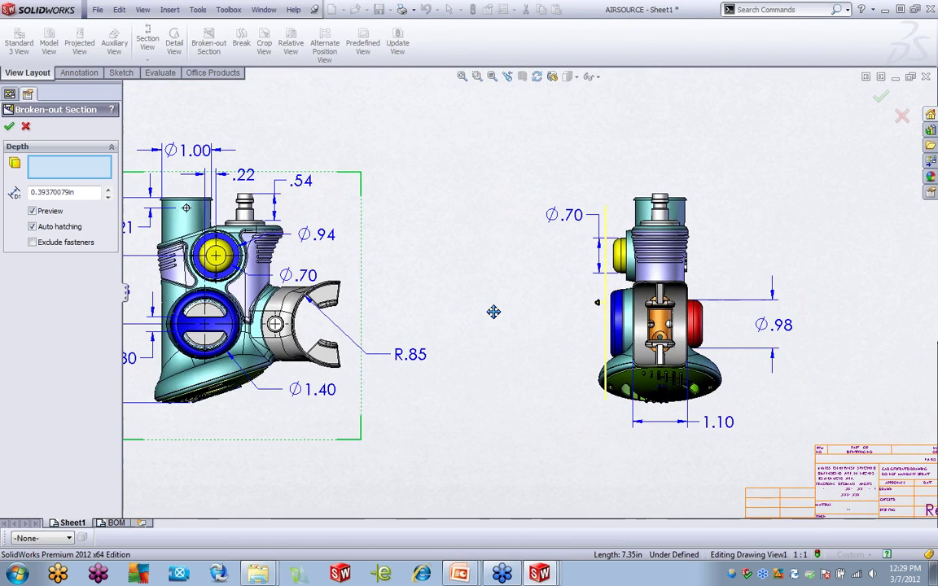
left_click(108, 195)
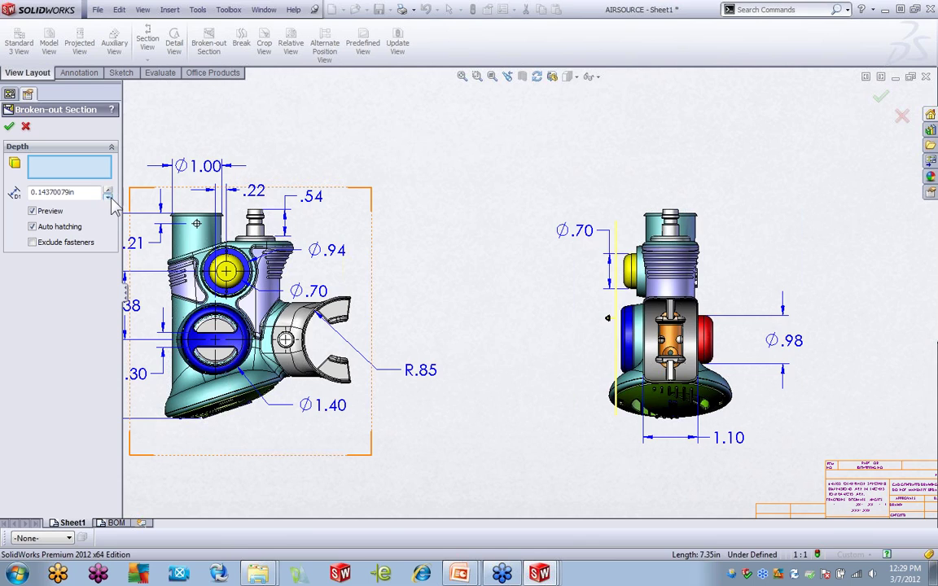
left_click(108, 196)
left_click_drag(91, 197, 6, 200)
type("15")
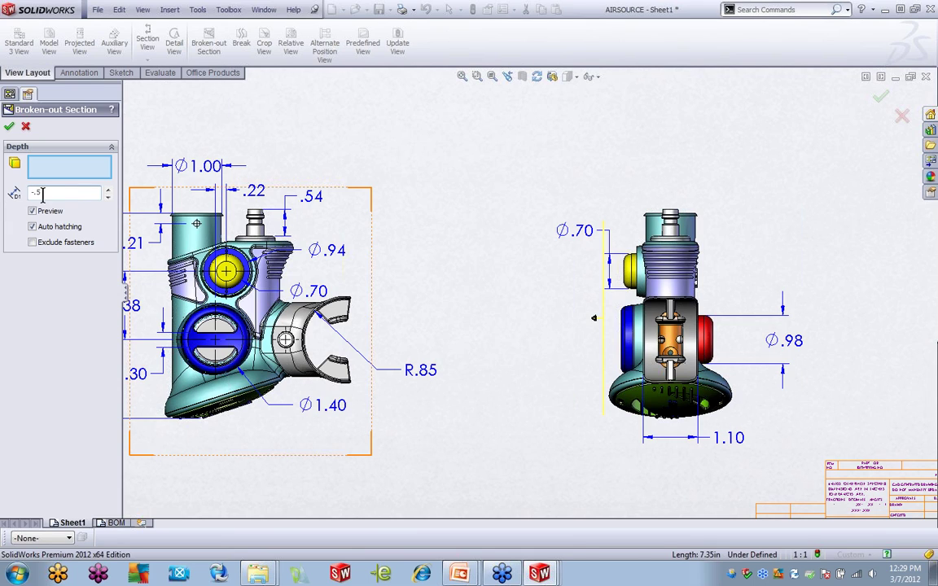
key("Return")
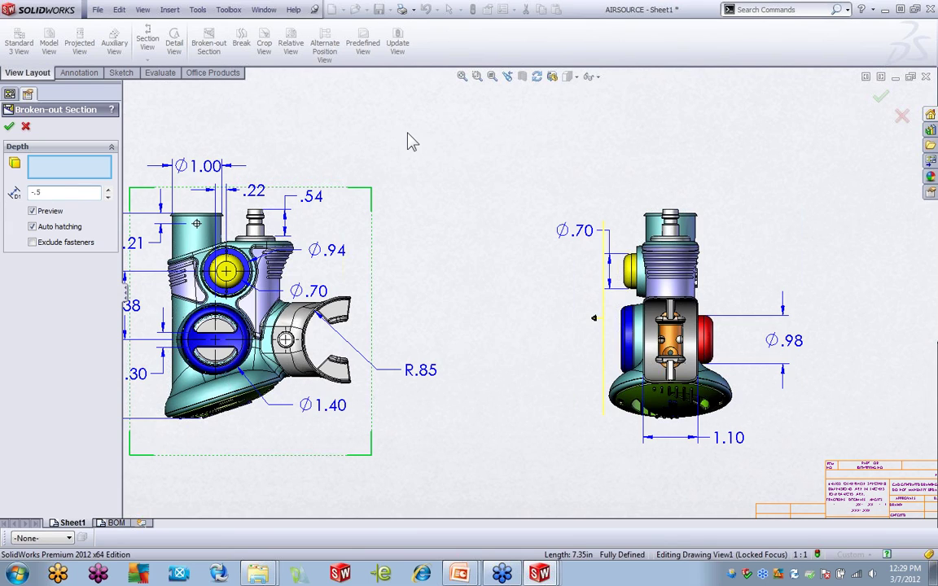
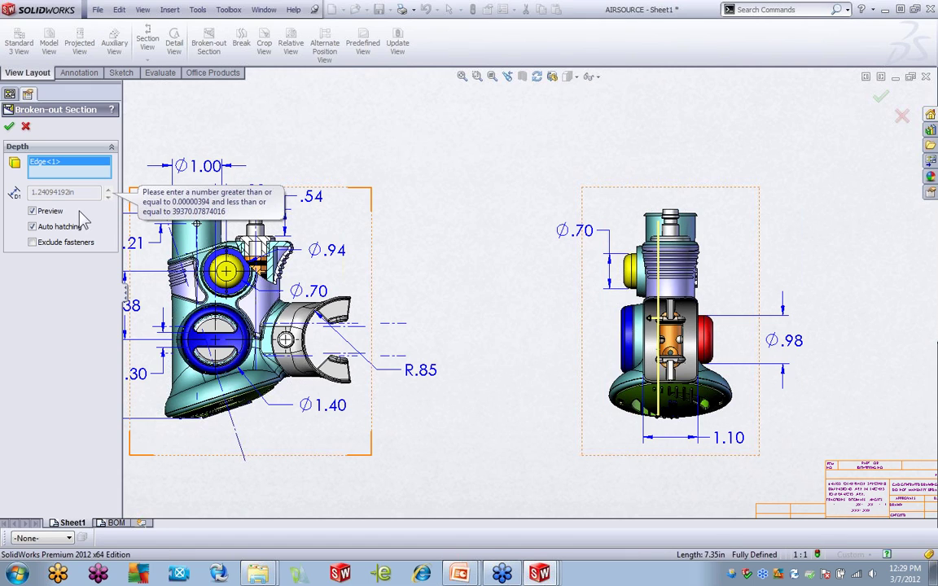
Step: Apply the broken-out section to the front view and zoom in on the top fitting
left_click(9, 126)
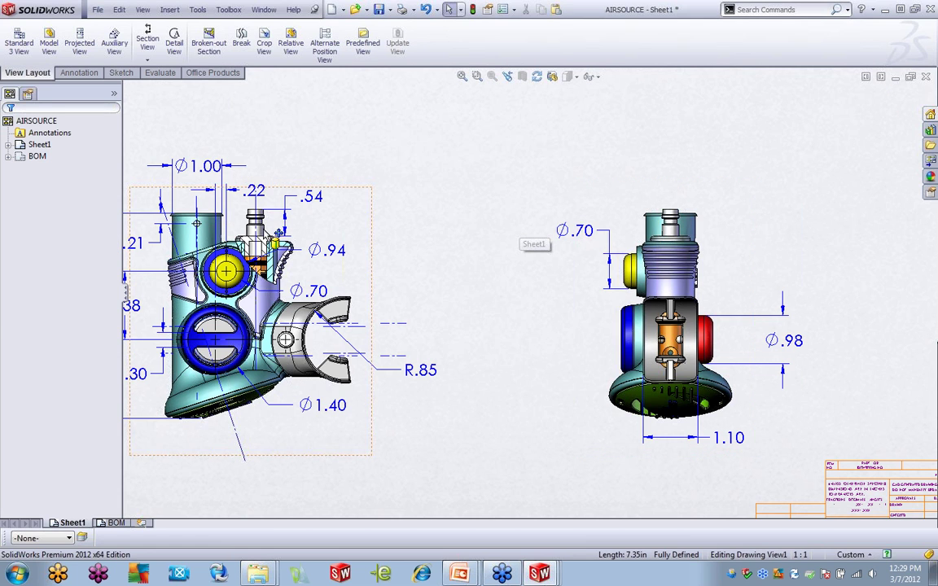
scroll(380, 322, "down", 5)
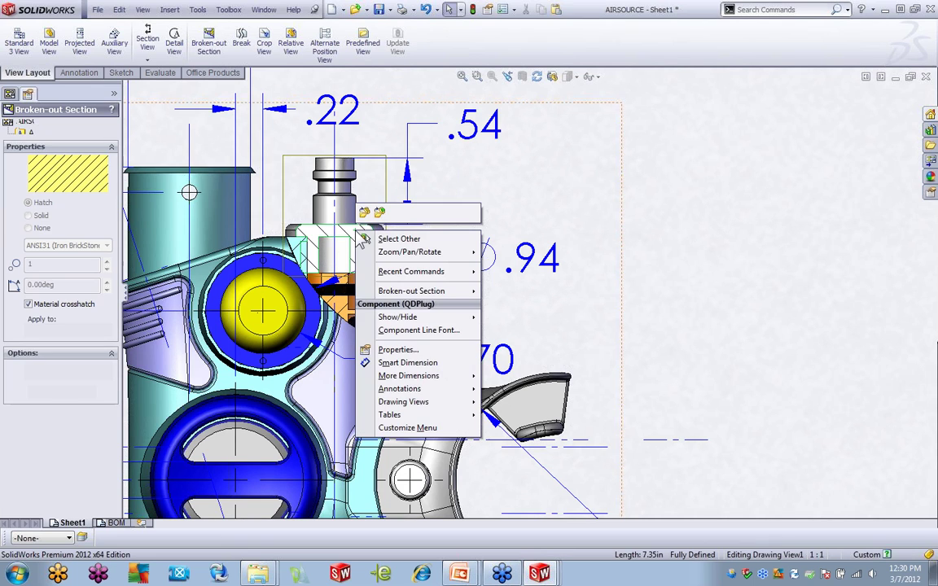
right_click(362, 236)
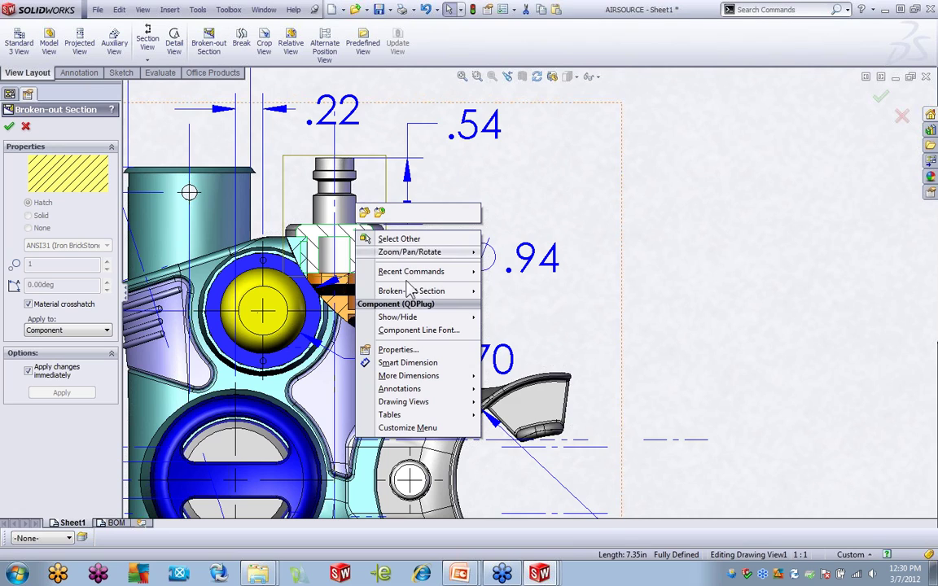
mouse_move(411, 293)
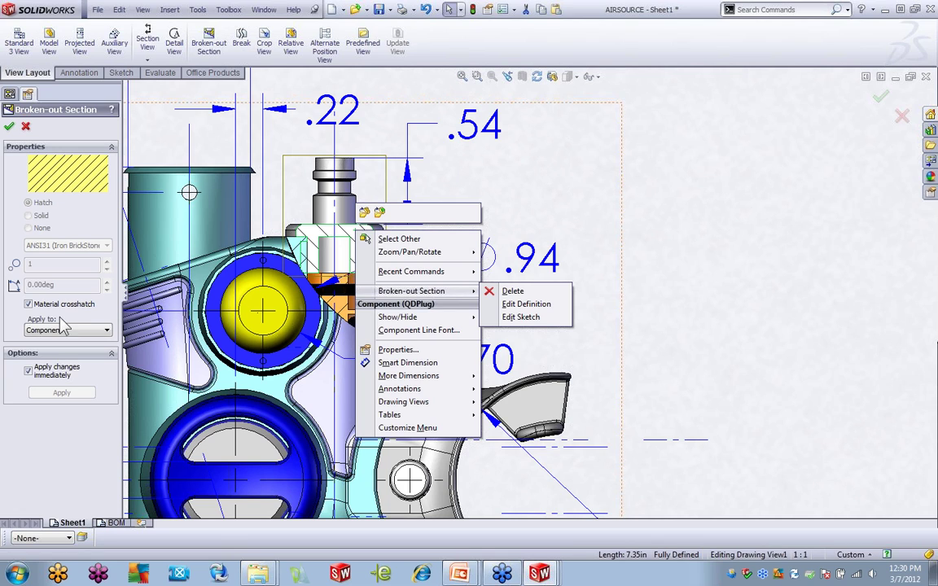
key("Escape")
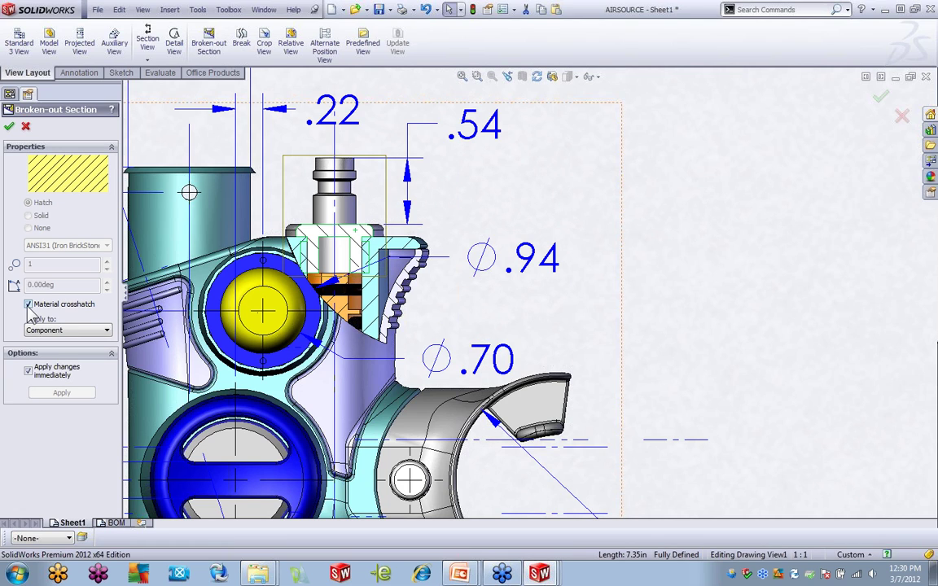
Step: Turn off material crosshatch on the section hatch so it uses ANSI31 lines
left_click(29, 306)
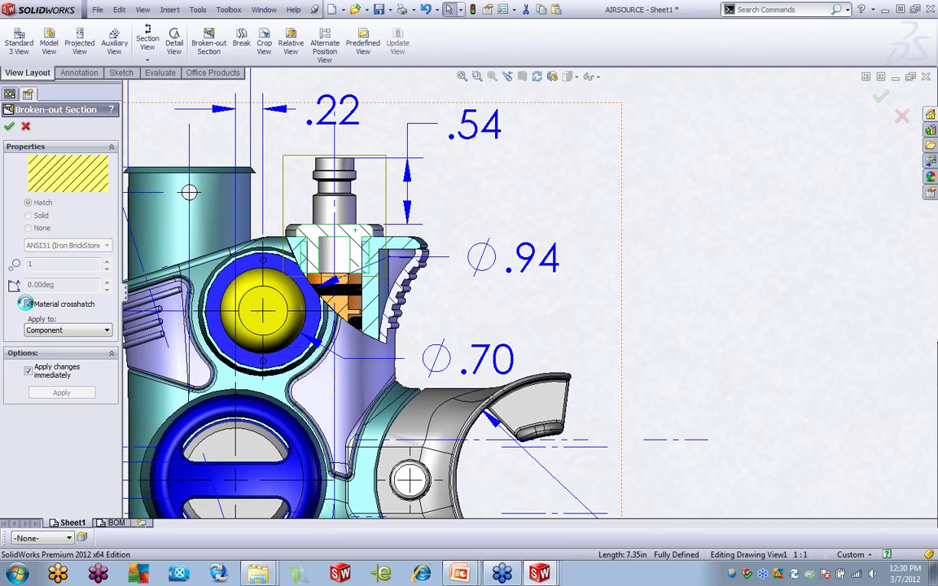
left_click(69, 310)
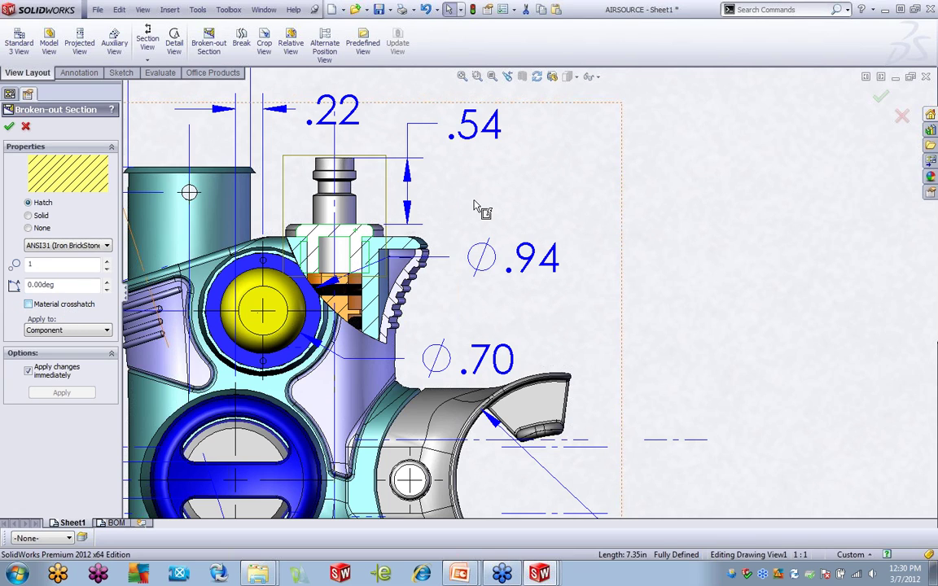
left_click(25, 127)
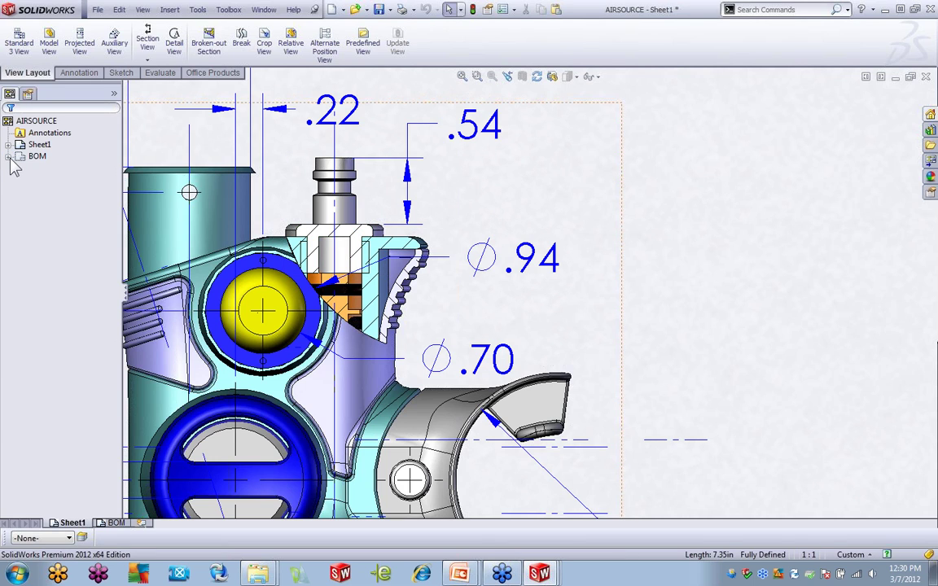
Step: Expand Sheet1 and Drawing View1 in the FeatureManager tree to list the view's features
left_click(9, 158)
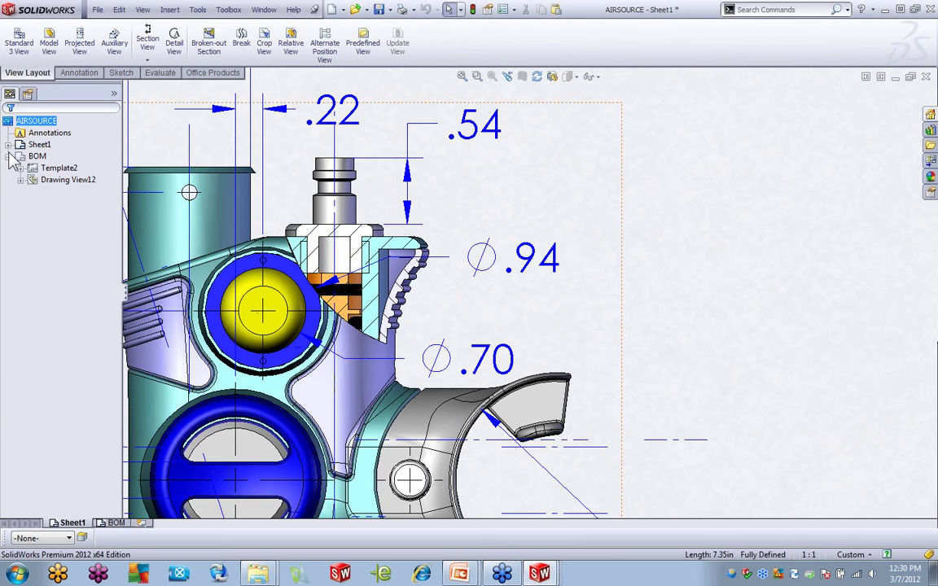
left_click(8, 145)
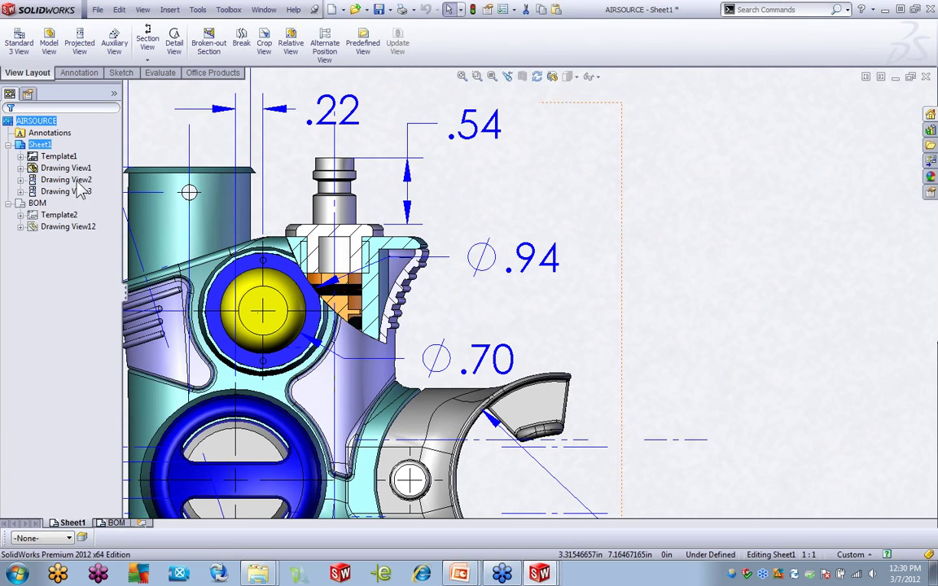
left_click(173, 139)
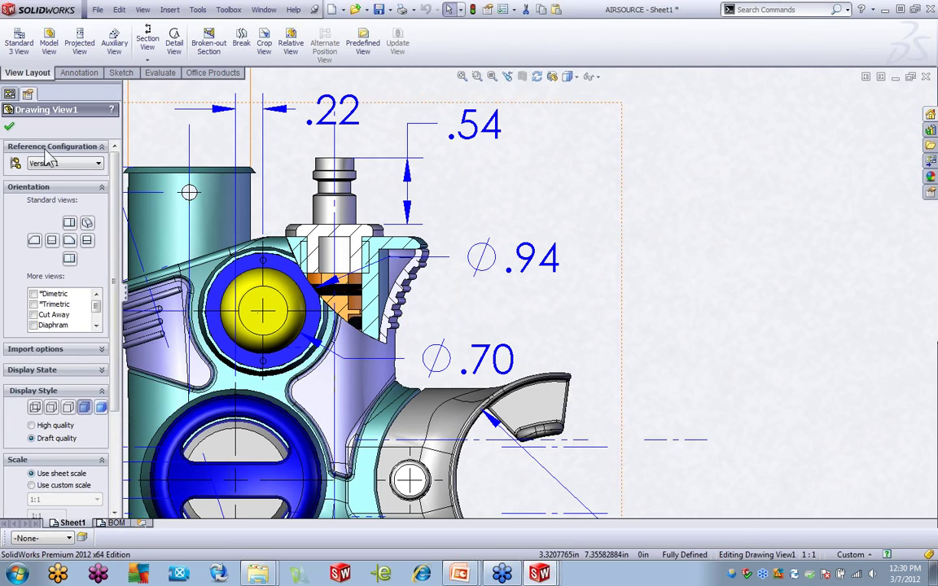
left_click(9, 112)
left_click(21, 169)
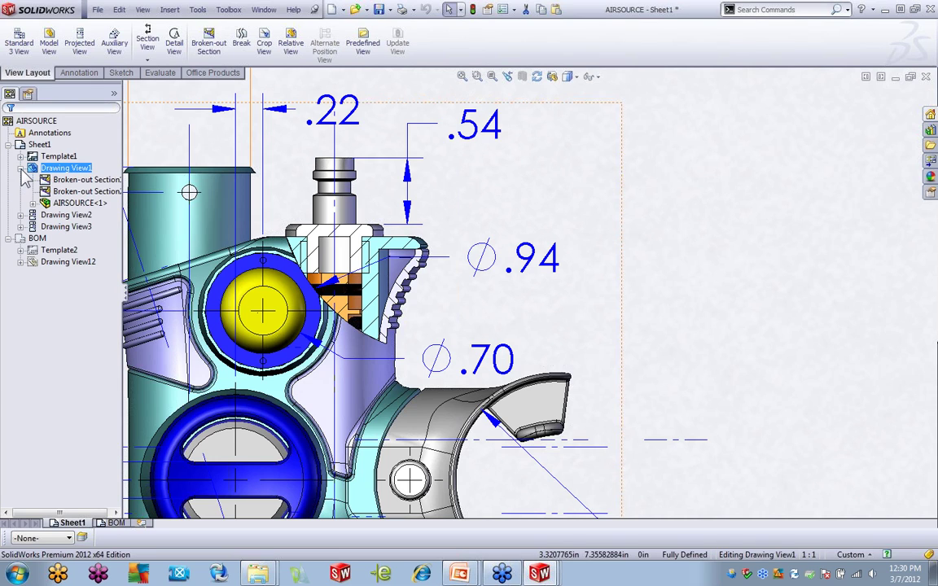
Step: Highlight Broken-out Section2 to check its outline, then zoom the sheet to fit
left_click(76, 191)
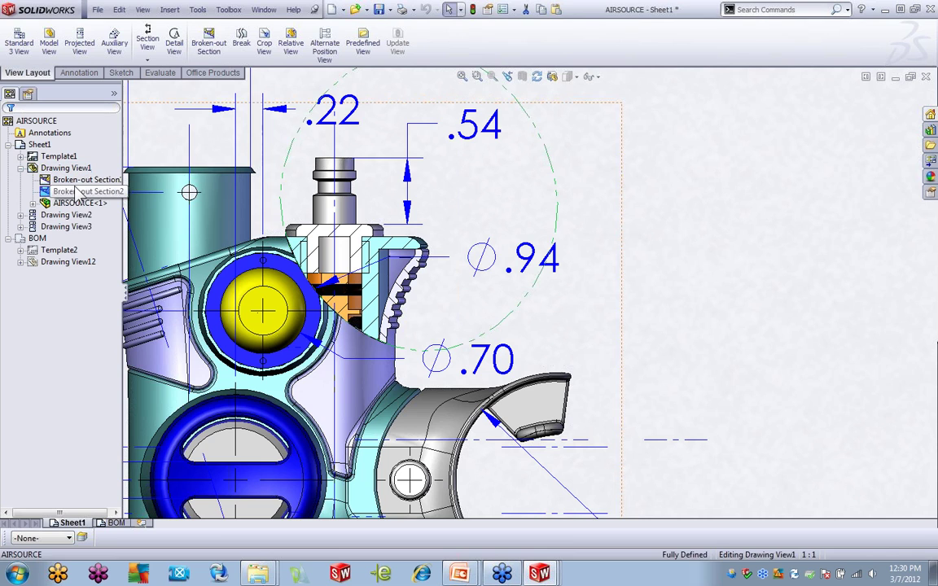
right_click(79, 192)
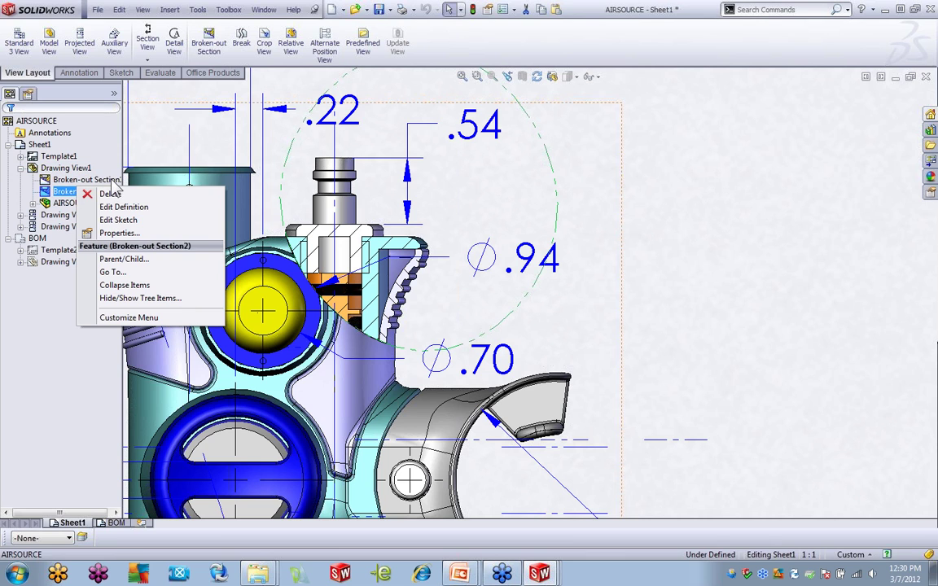
left_click(692, 203)
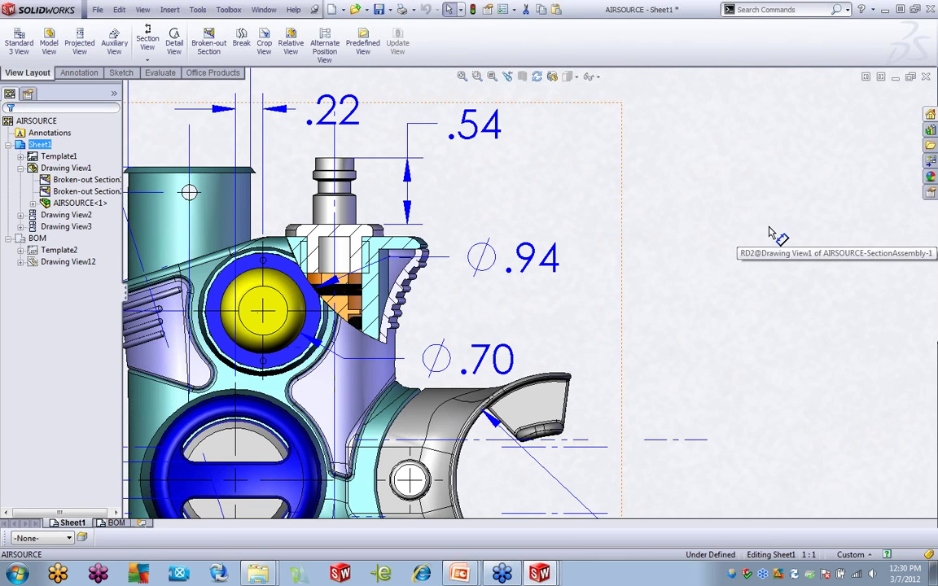
key("z")
key("z")
key("z")
key("z")
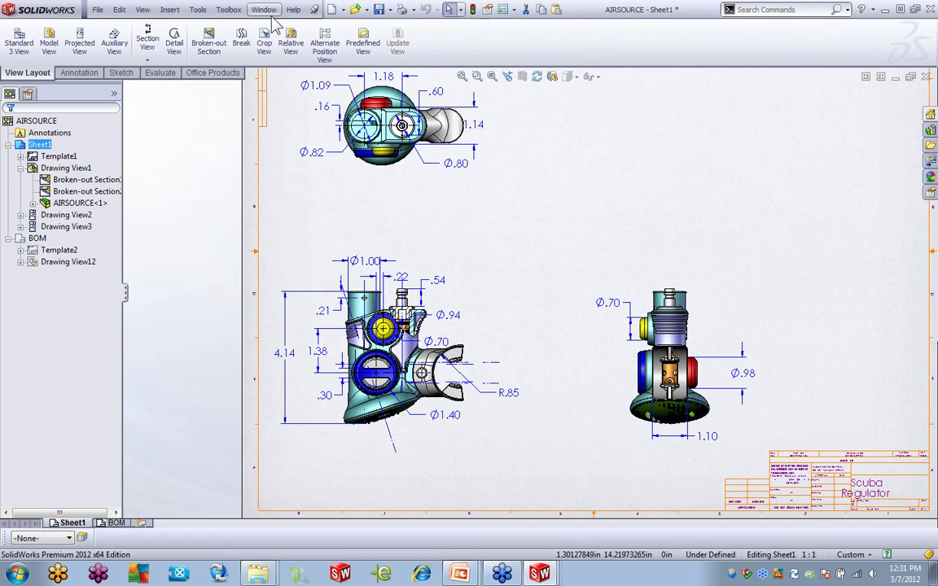
Step: Switch to the BEARING TUBE drawing from the recent documents list
key("r")
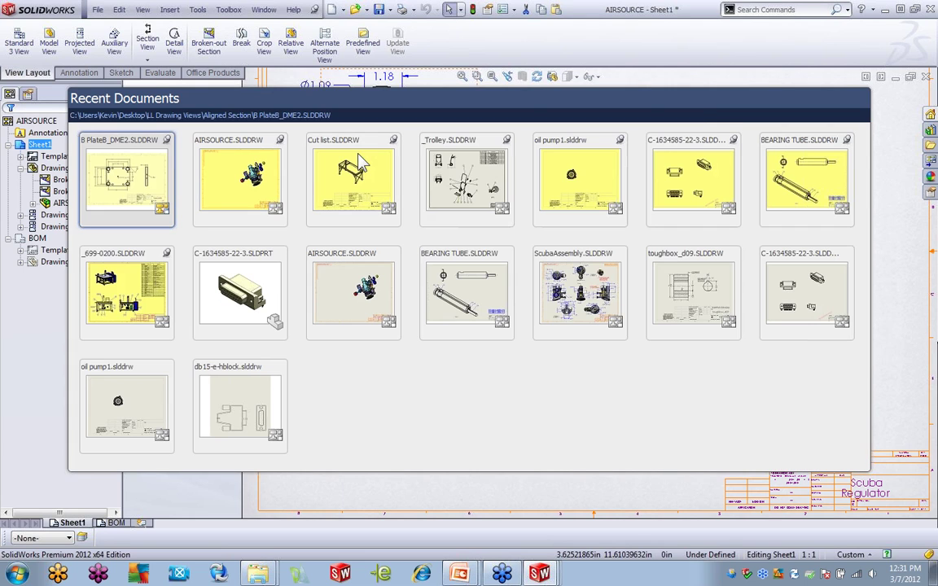
left_click(472, 291)
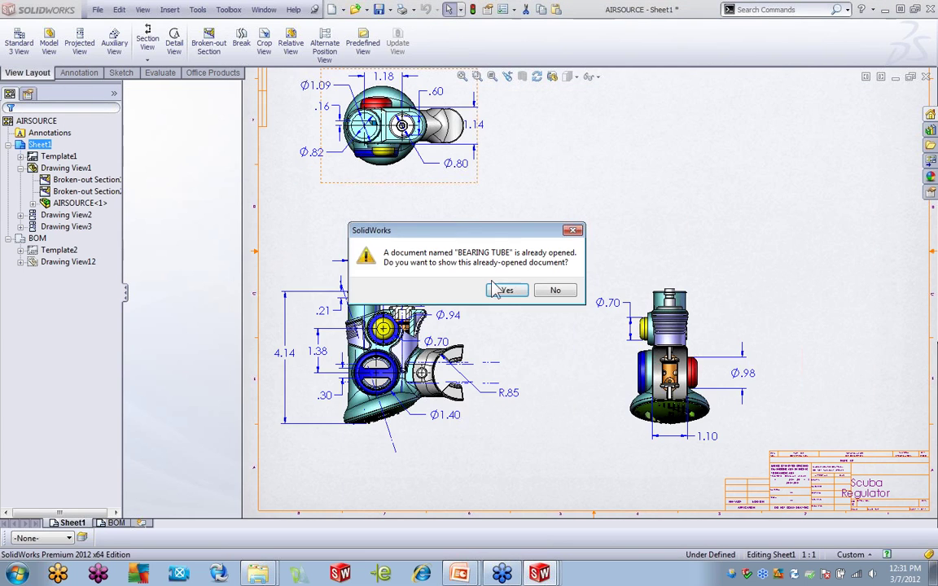
left_click(506, 291)
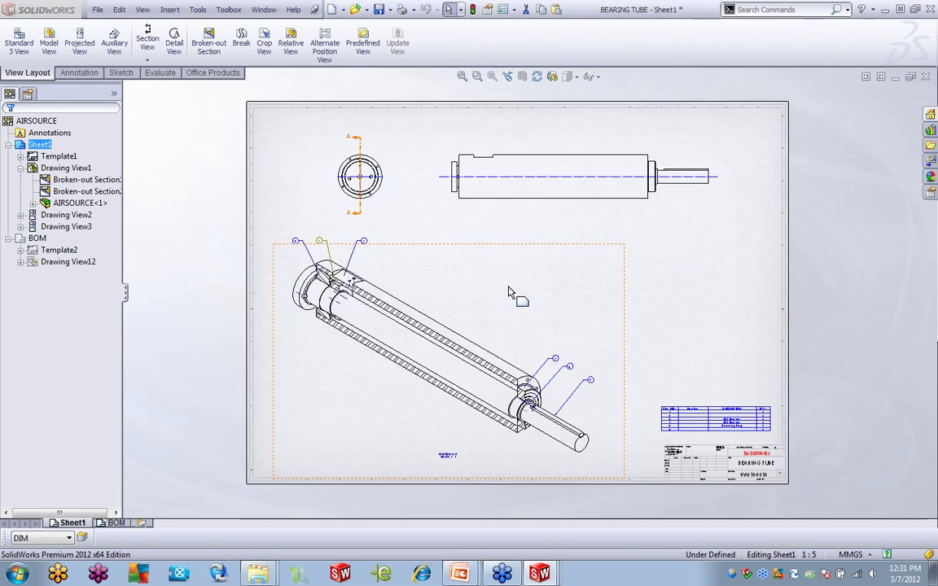
Step: Start a broken view on the long tube view, trying each break style and settling on curved
left_click(243, 46)
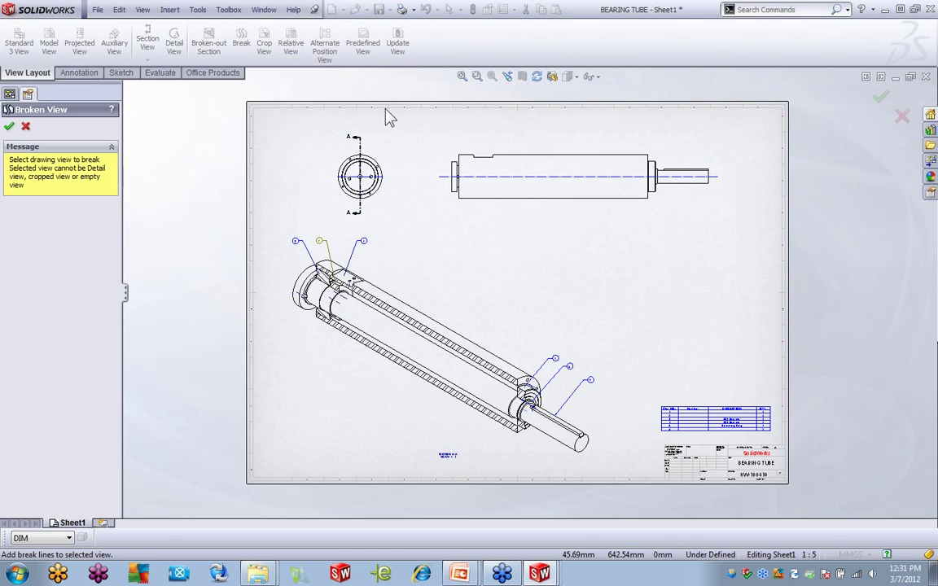
left_click(525, 163)
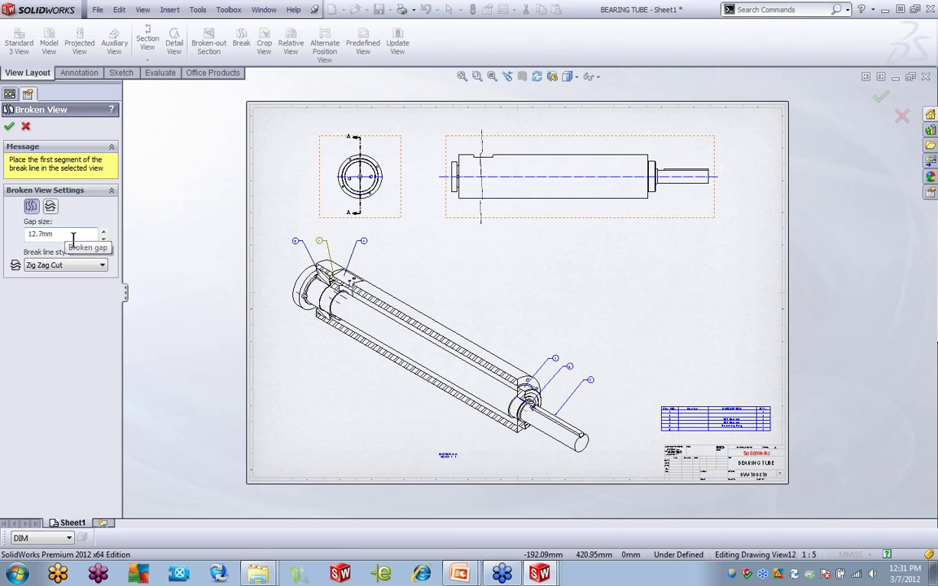
left_click(100, 266)
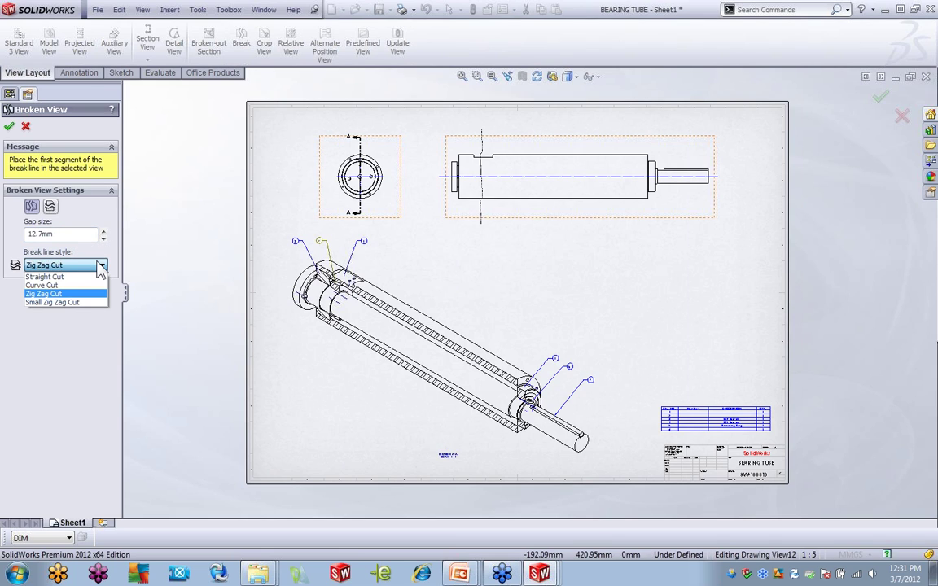
left_click(48, 277)
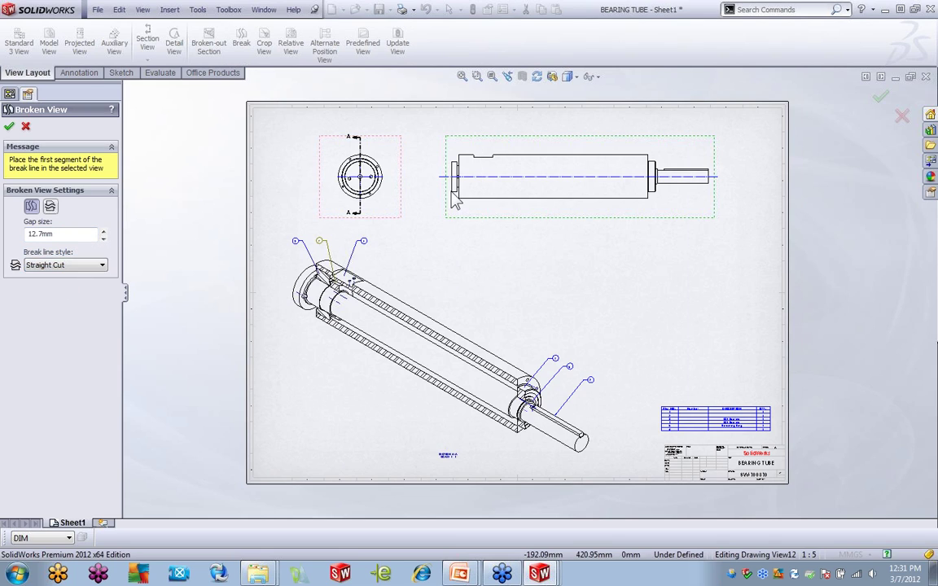
left_click(100, 267)
left_click(45, 284)
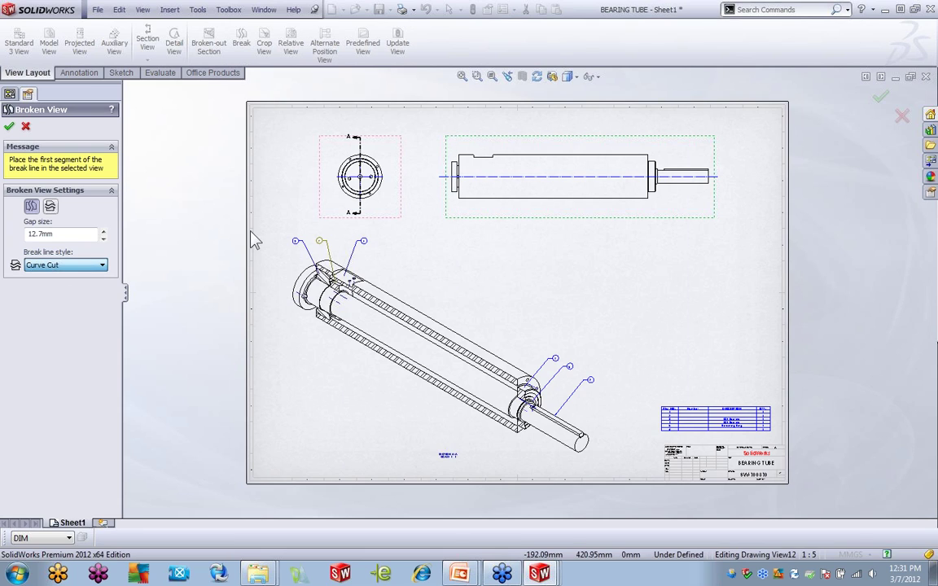
left_click(100, 265)
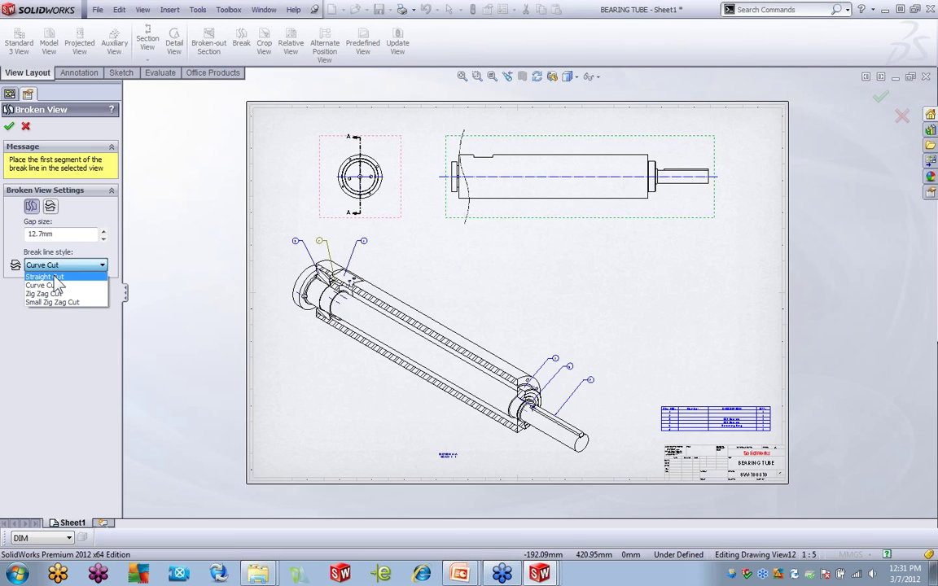
left_click(71, 291)
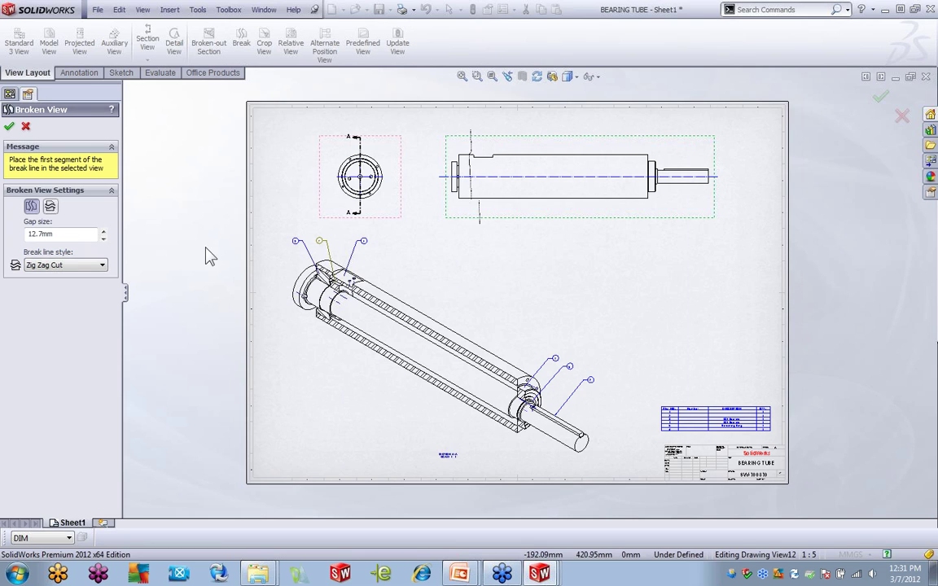
left_click(97, 266)
left_click(72, 306)
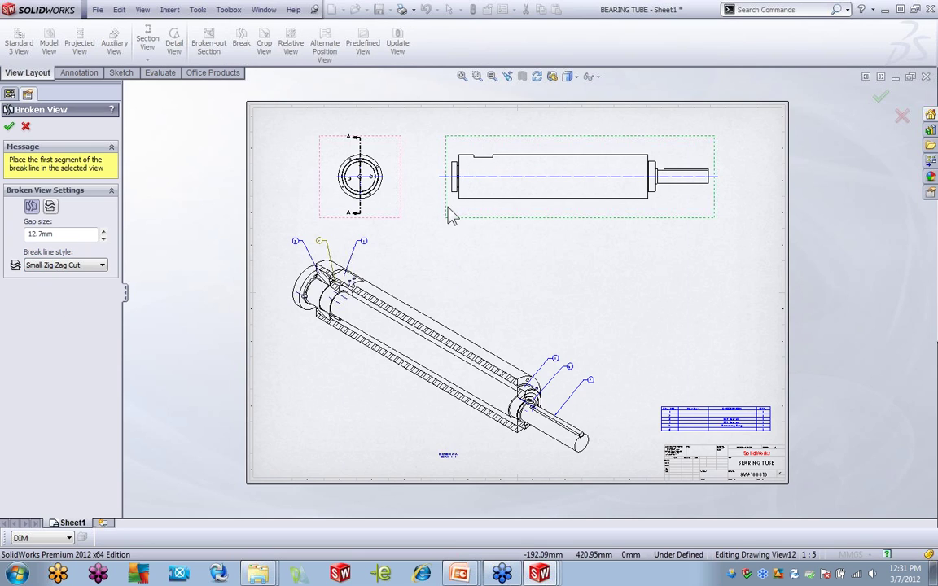
left_click(96, 264)
left_click(70, 283)
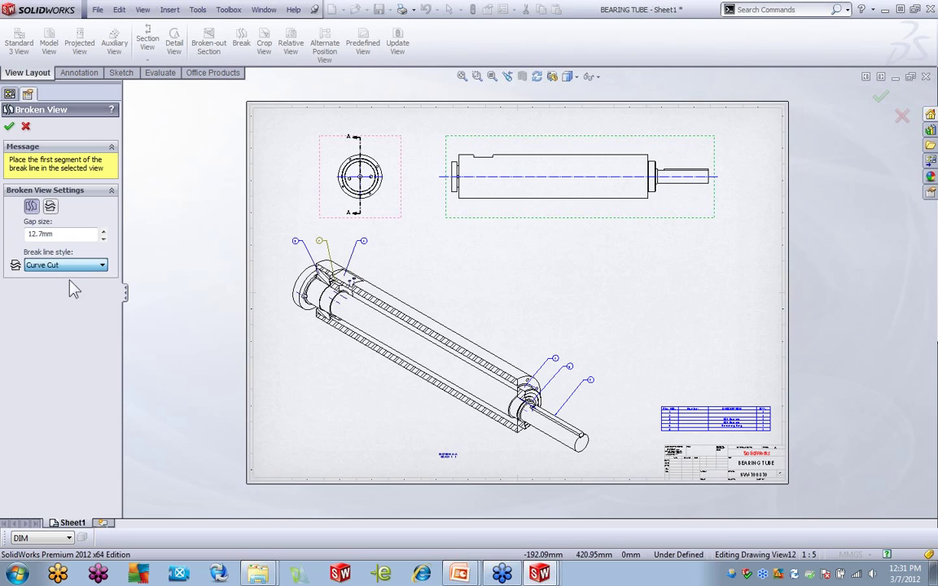
Step: Place two break lines across the tube to shorten the side view
left_click(503, 187)
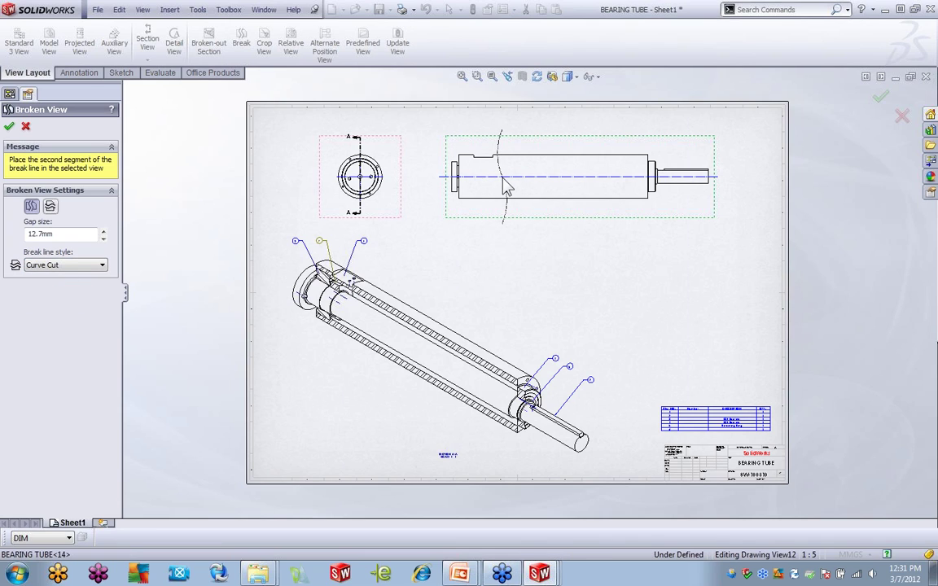
left_click(642, 185)
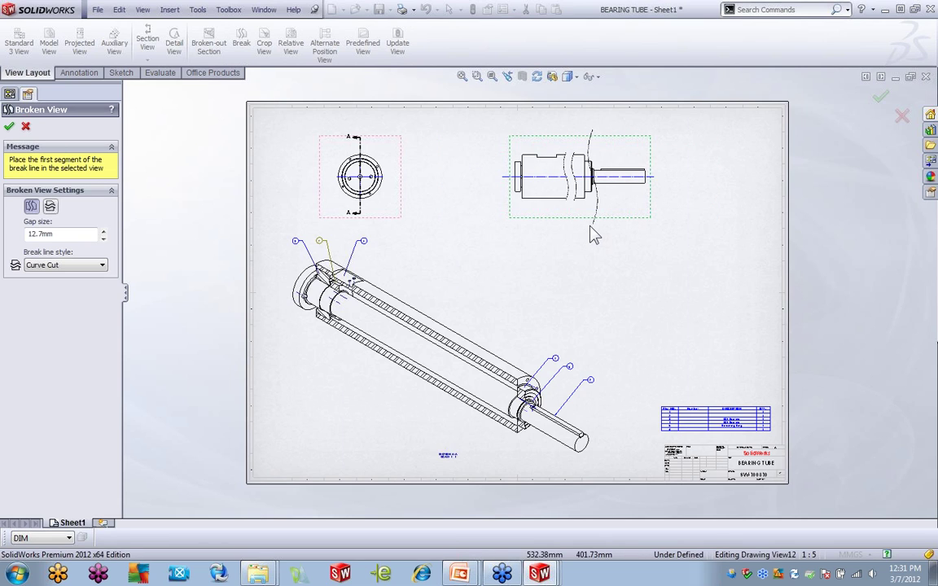
left_click(10, 128)
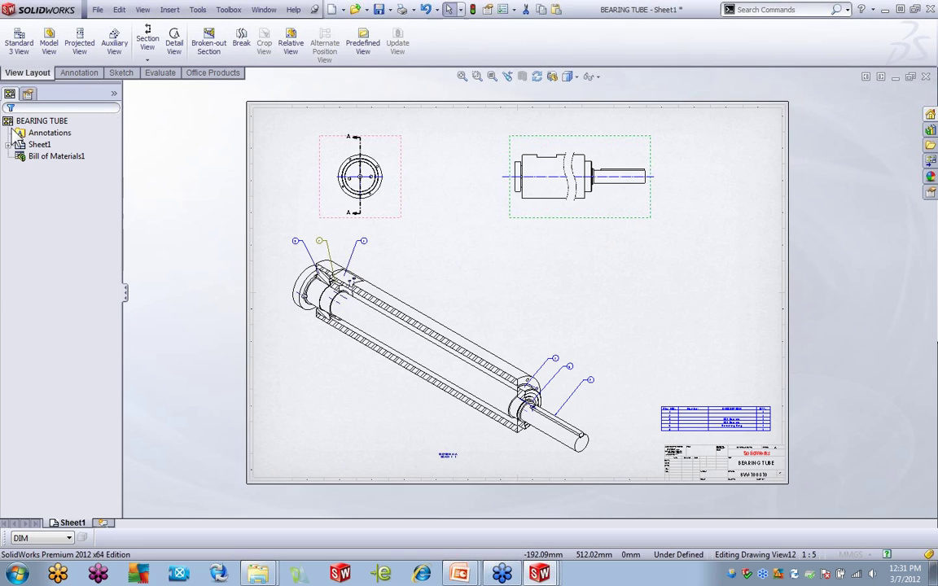
Step: Inspect the break line's style options, then un-break the side view to full length
left_click(581, 191)
right_click(584, 190)
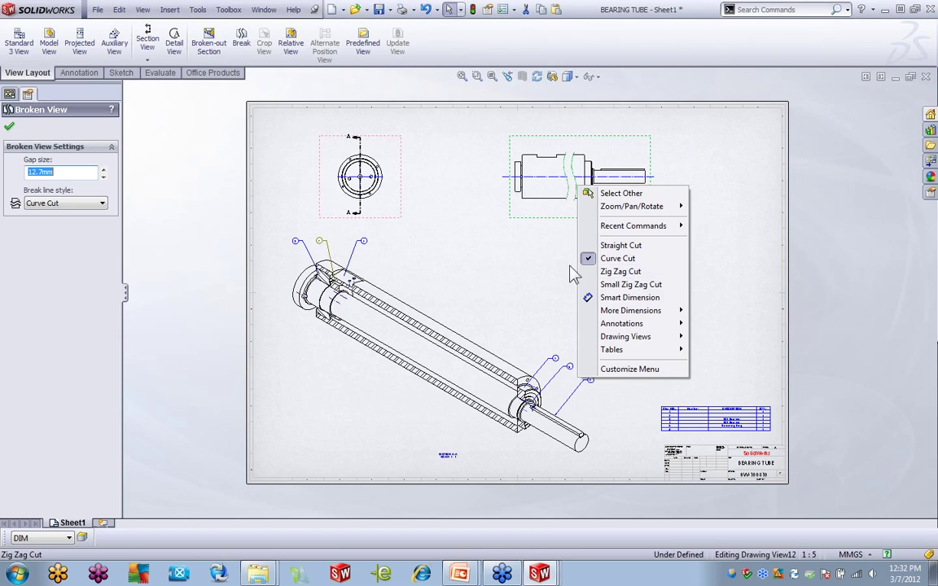
left_click(529, 268)
right_click(624, 210)
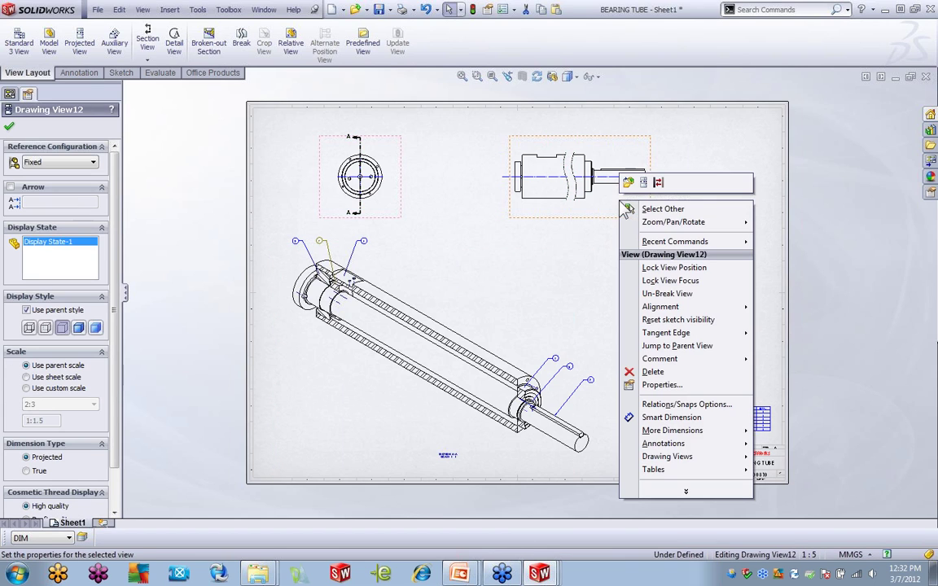
left_click(684, 295)
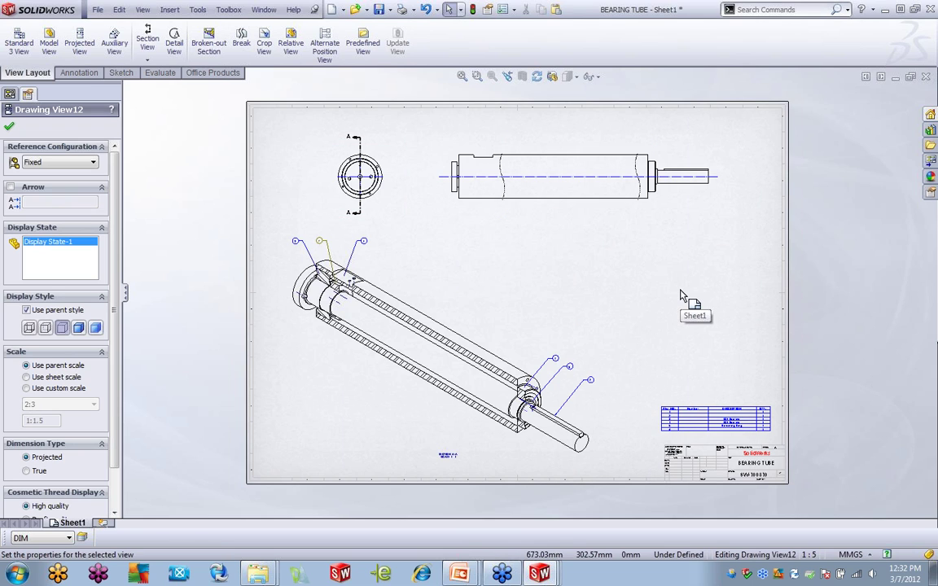
Step: Sketch a circle of radius about 125 centred on the tube's left end in the cutaway view
left_click(605, 272)
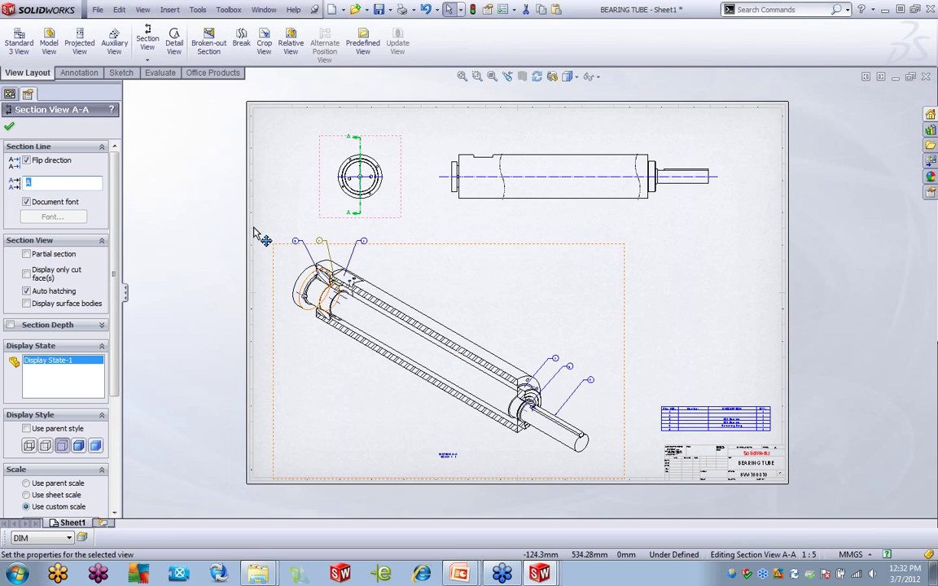
left_click(121, 72)
left_click(73, 27)
left_click(325, 339)
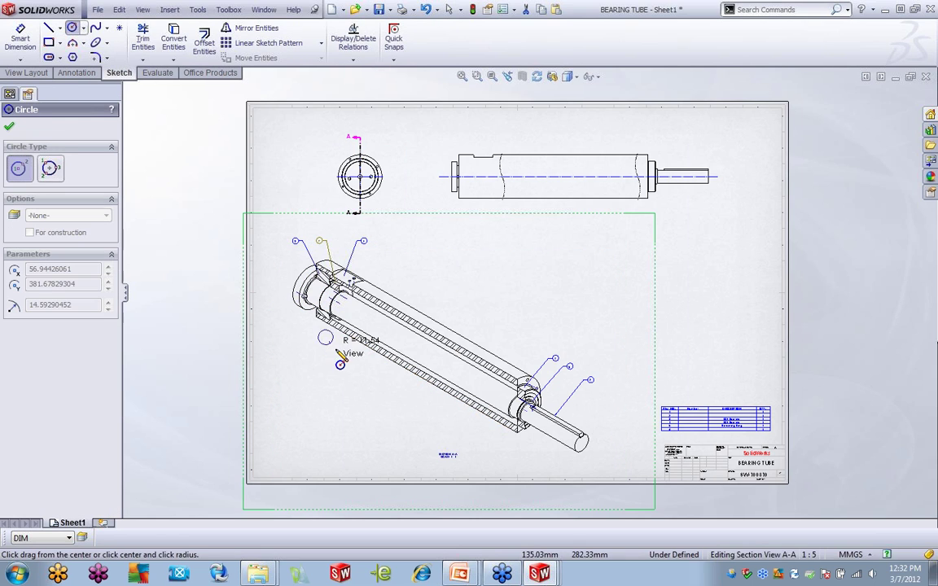
left_click(382, 415)
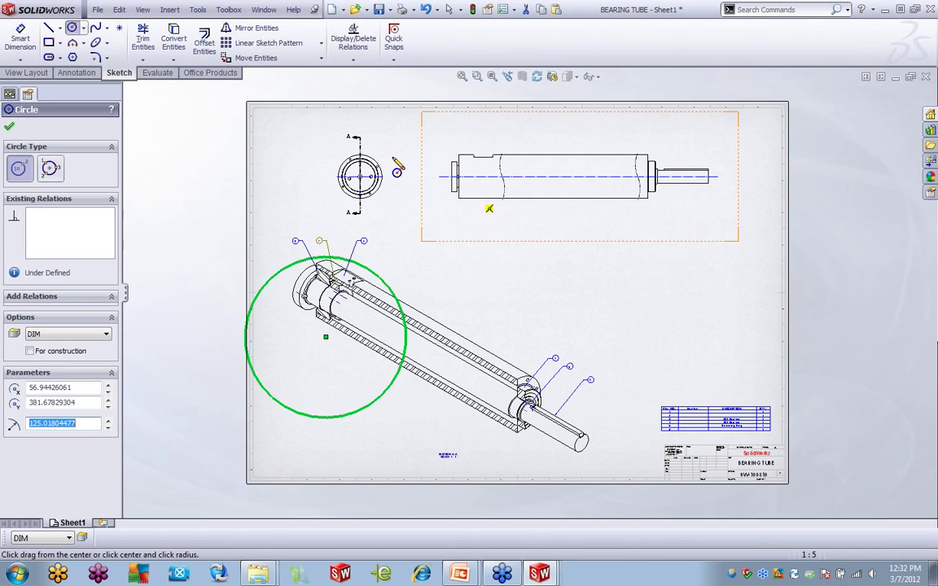
Step: Crop the cutaway view to the circle and reposition it on the sheet
left_click(27, 72)
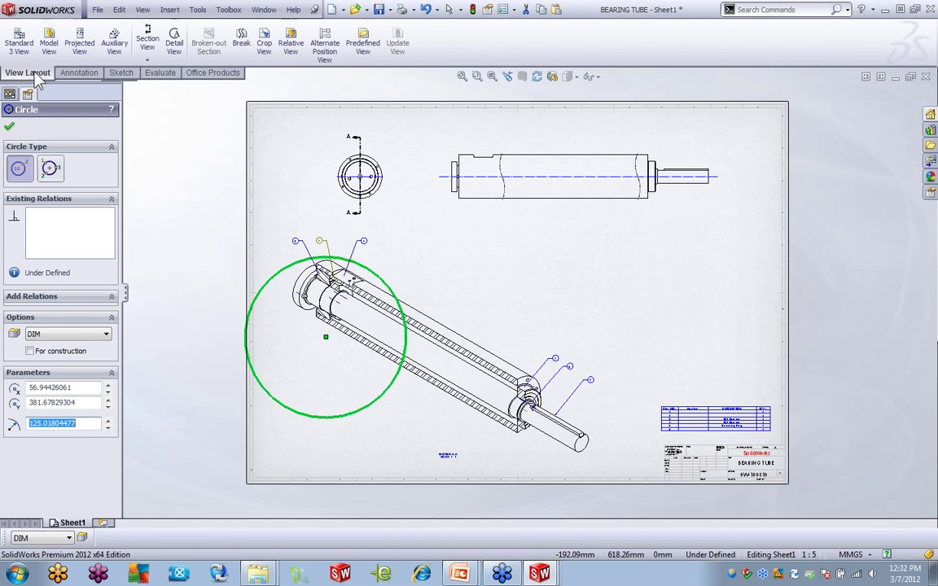
left_click(264, 50)
left_click_drag(429, 318, 453, 329)
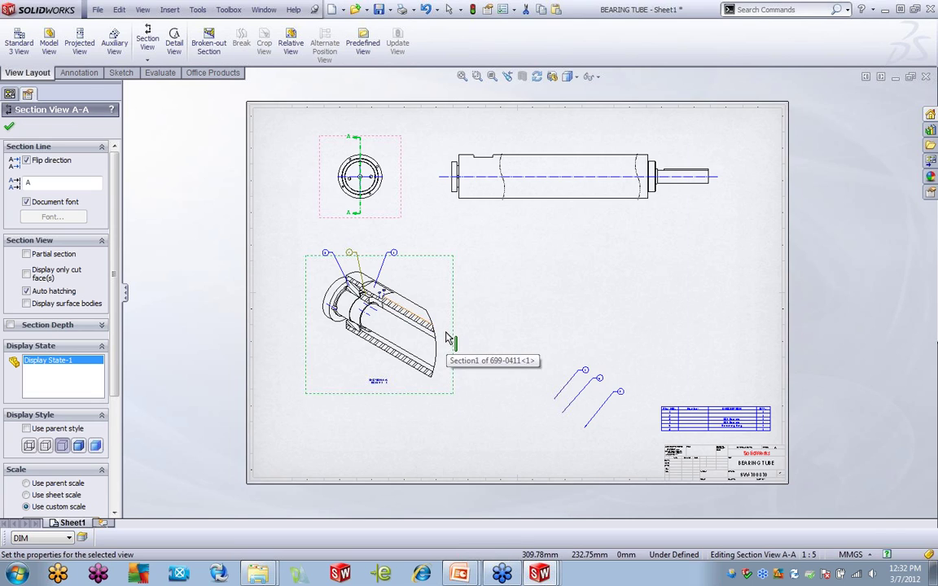
left_click(10, 128)
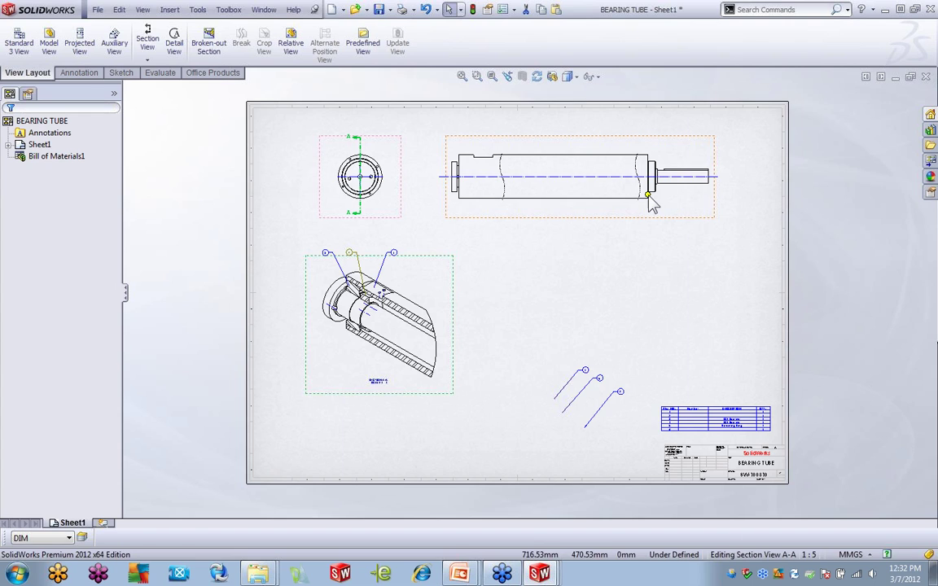
Step: Start a Relative View and pick two SH-137 ring faces for the Front and Right directions
left_click(291, 47)
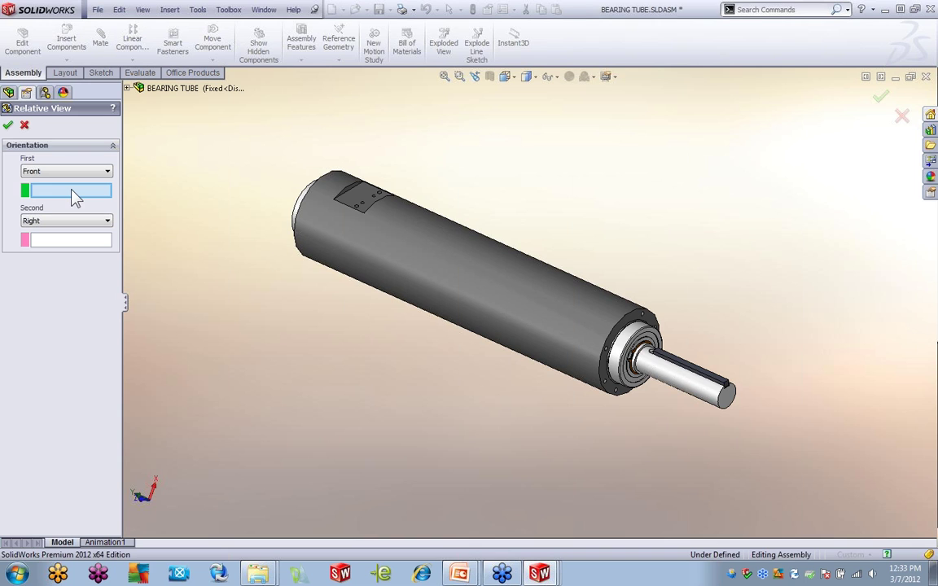
middle_click_drag(370, 360, 352, 341)
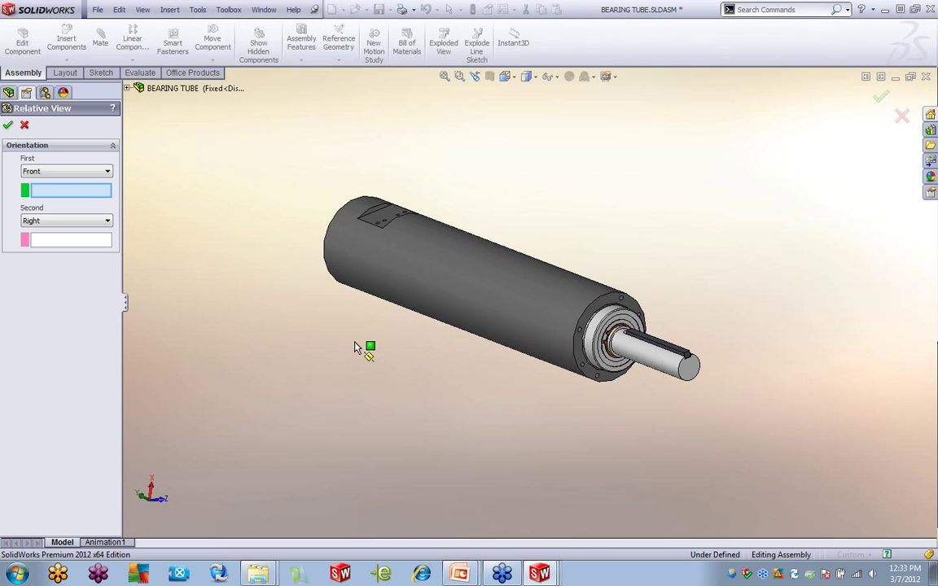
scroll(569, 347, "down", 6)
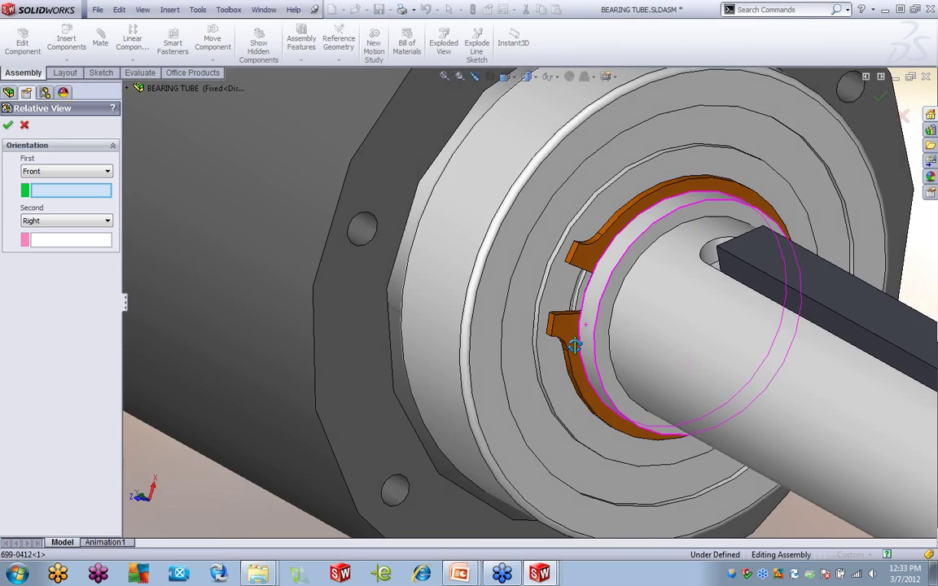
middle_click_drag(574, 346, 566, 322)
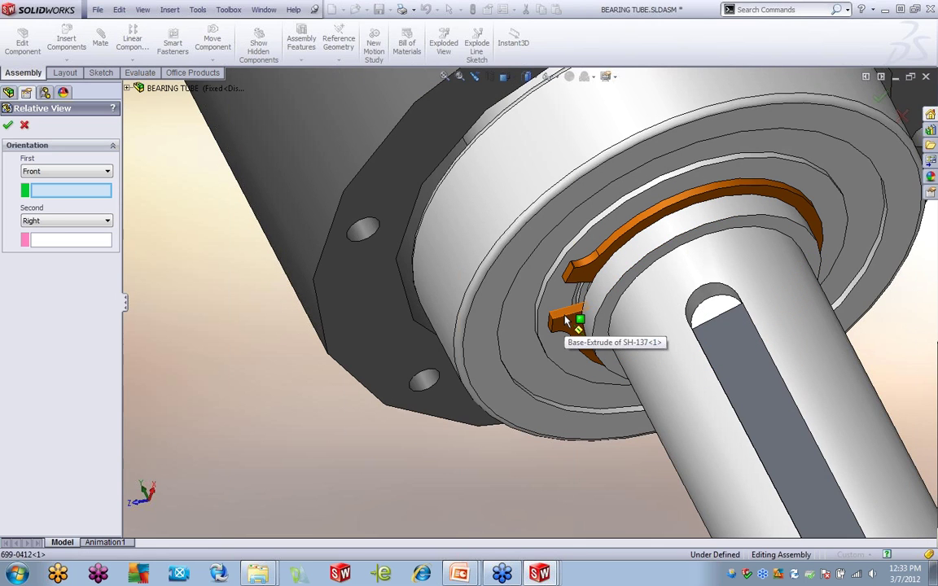
left_click(570, 315)
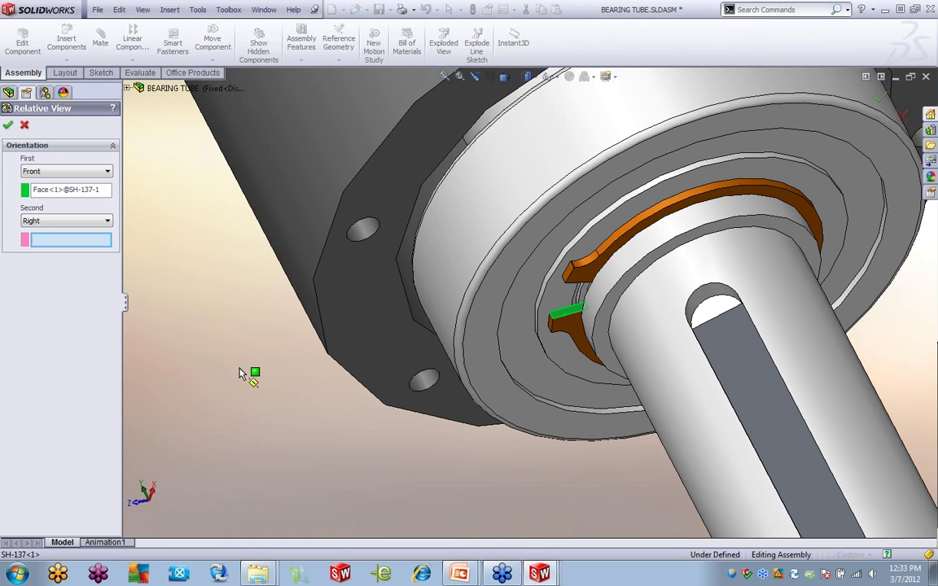
left_click(589, 277)
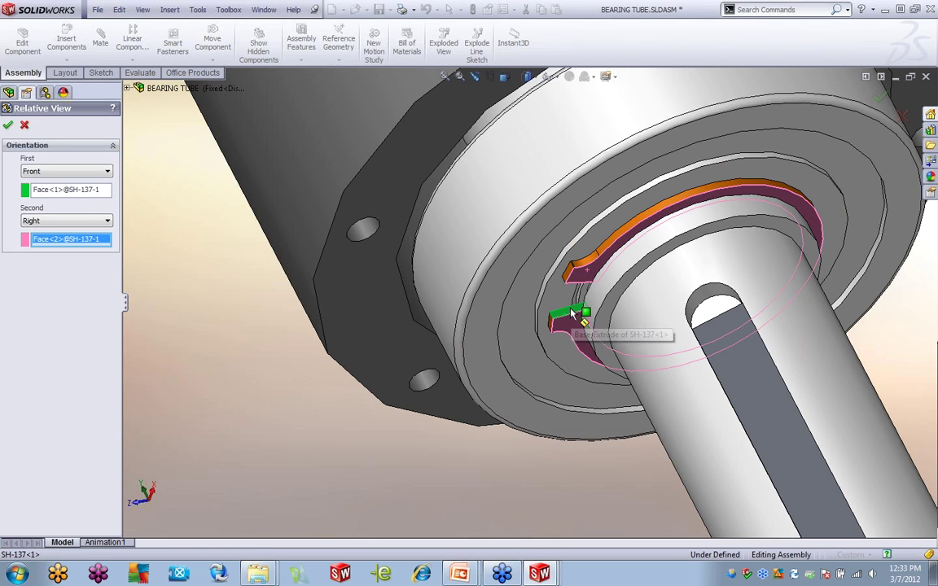
left_click(9, 125)
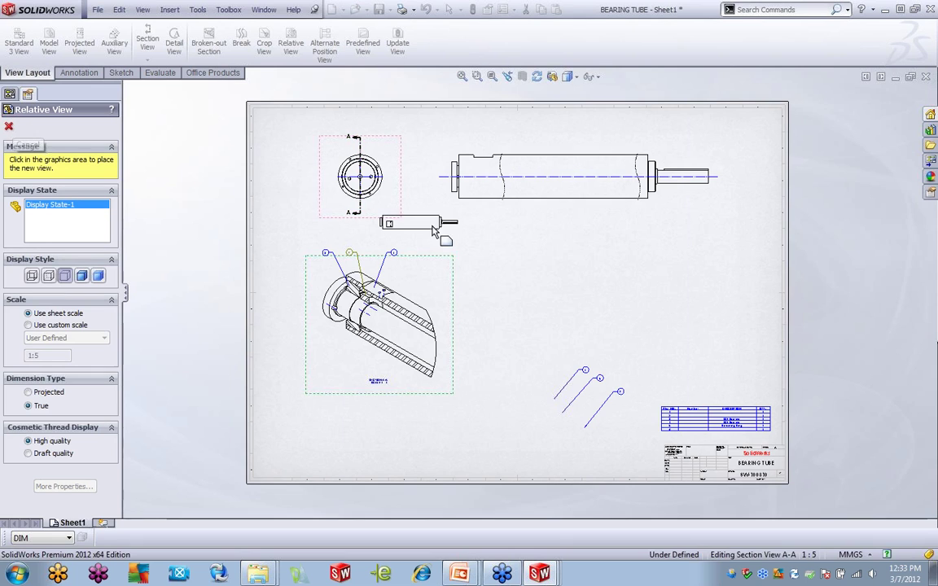
Step: Place the new 1:5 view on the right half of the sheet and confirm its settings
left_click(603, 272)
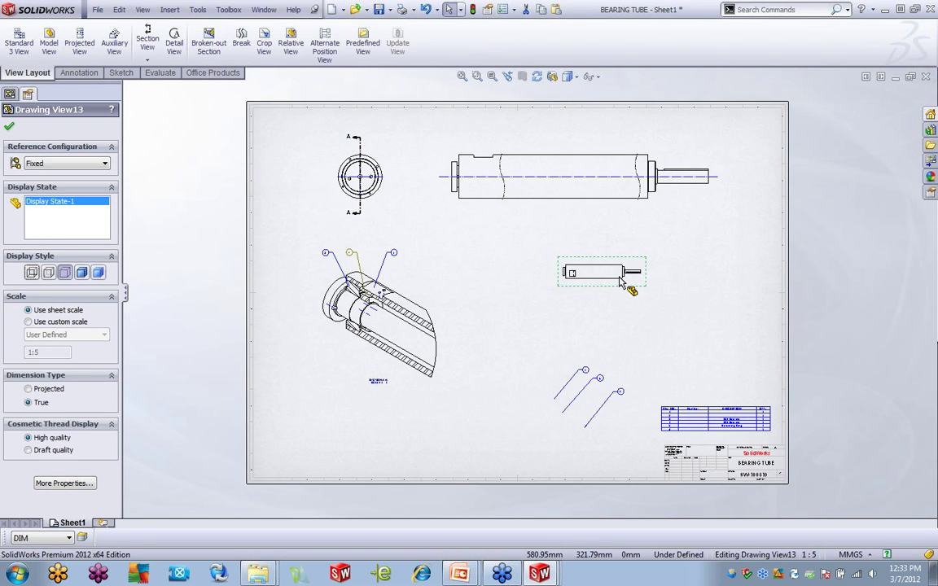
scroll(633, 285, "down", 10)
scroll(569, 293, "down", 8)
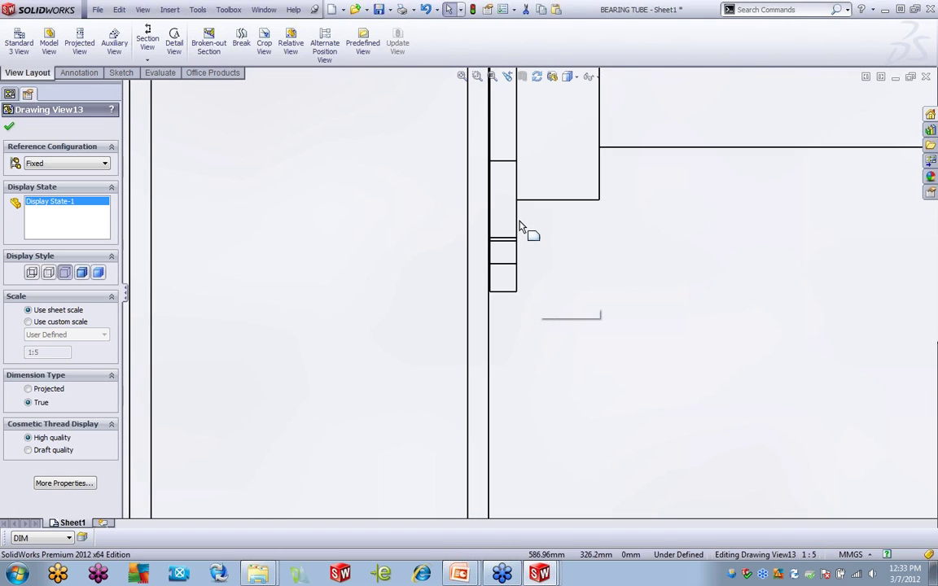
scroll(530, 218, "up", 4)
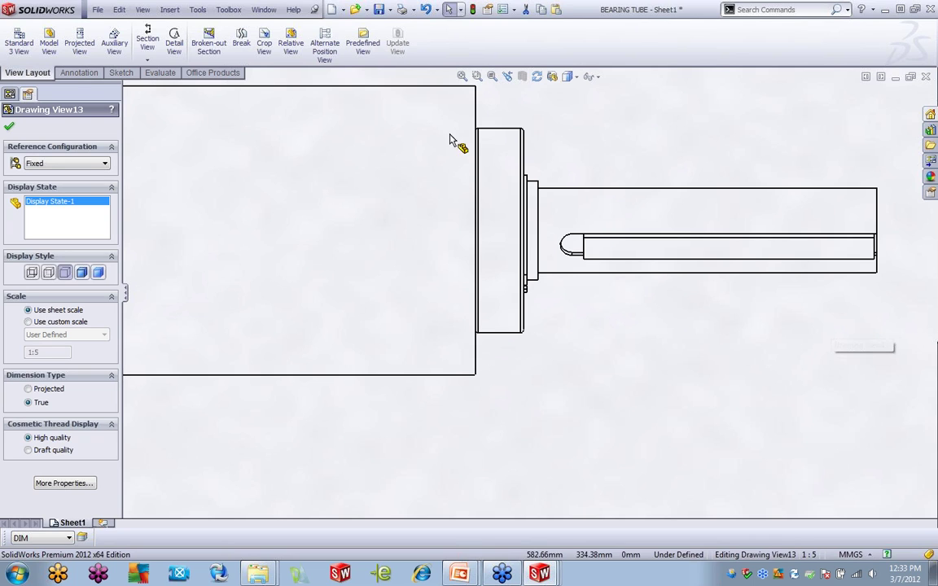
left_click(10, 94)
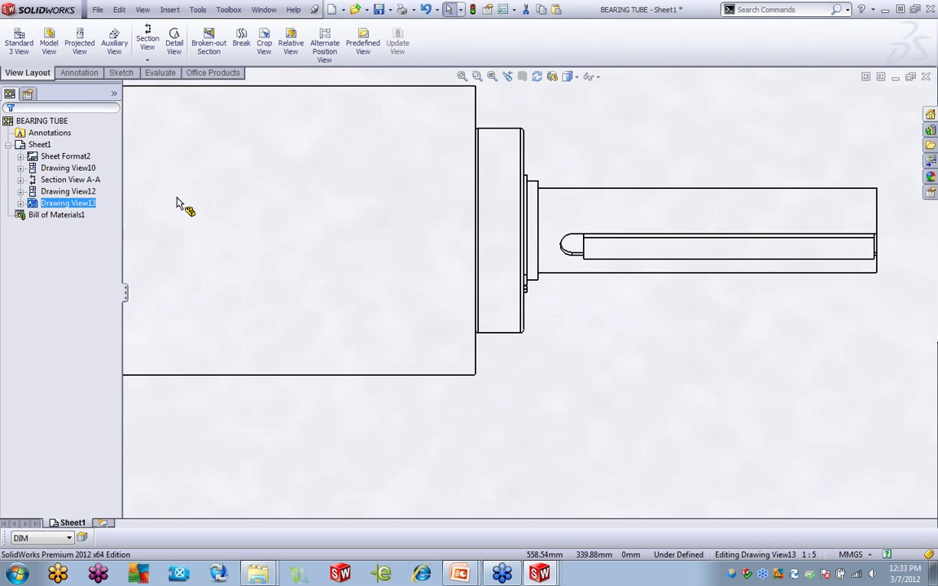
left_click(161, 374)
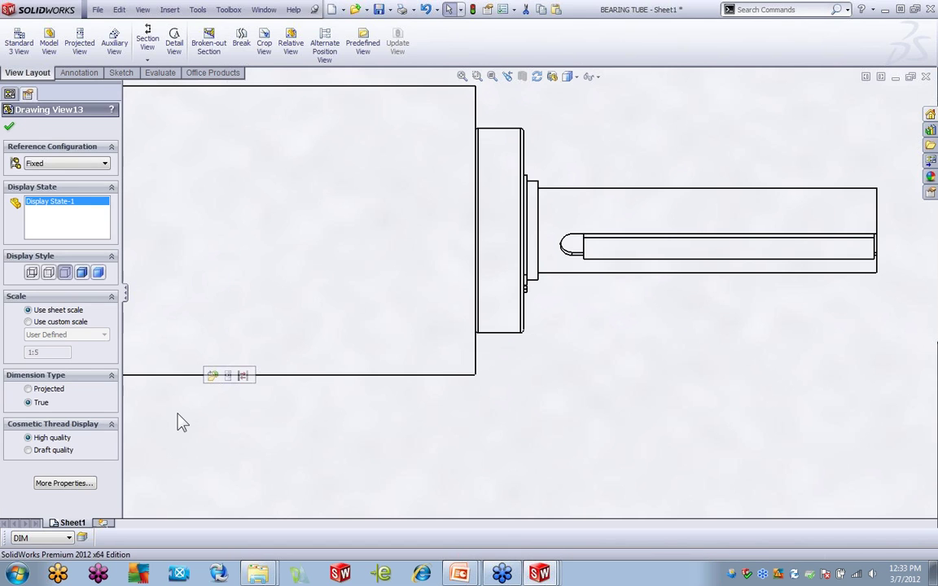
left_click(9, 126)
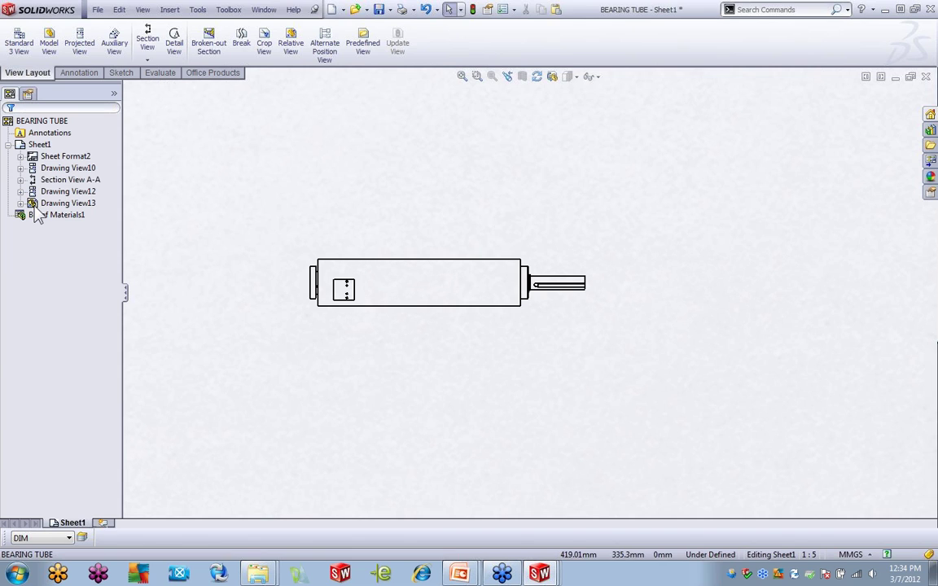
Step: Inspect Drawing View13's context menus and settings, including its BEARING TUBE component
left_click(454, 260)
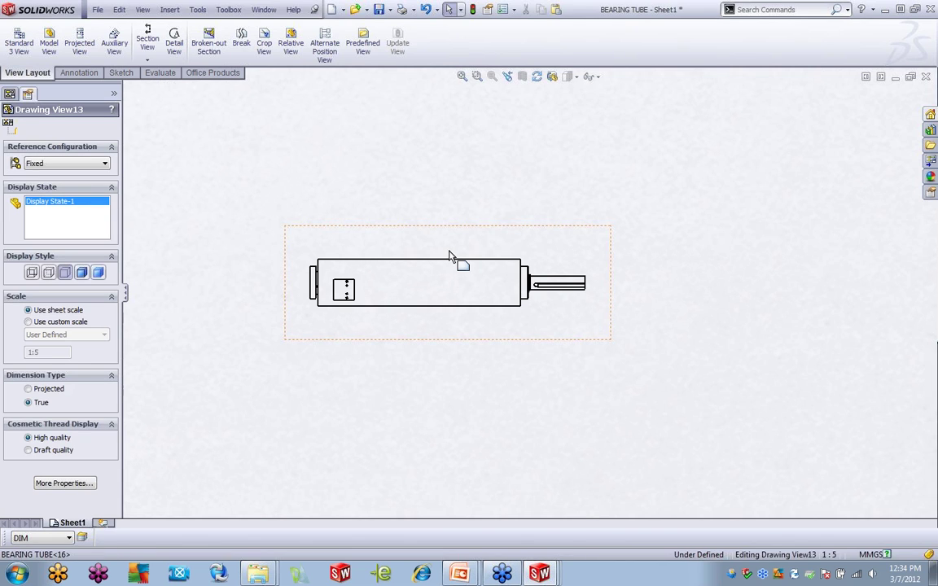
right_click(456, 259)
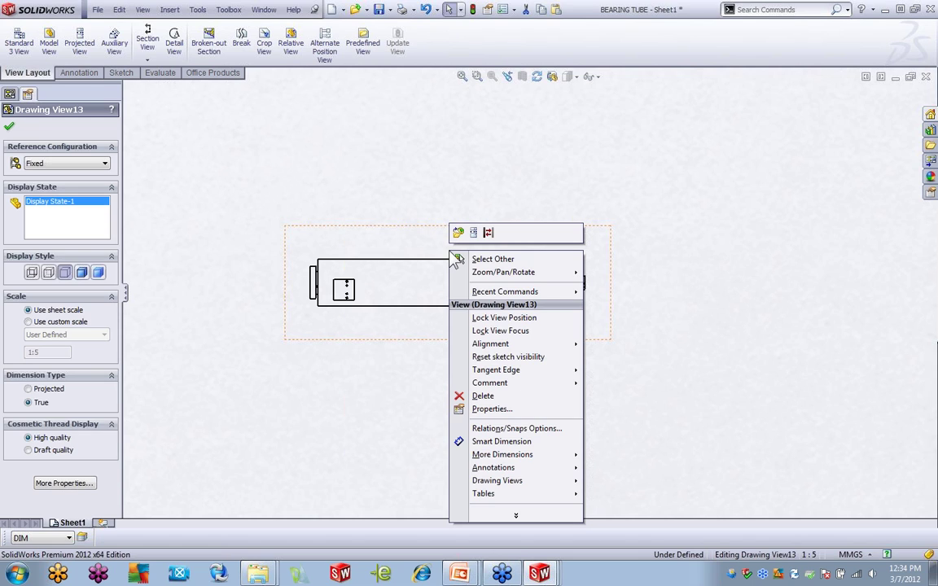
left_click(295, 393)
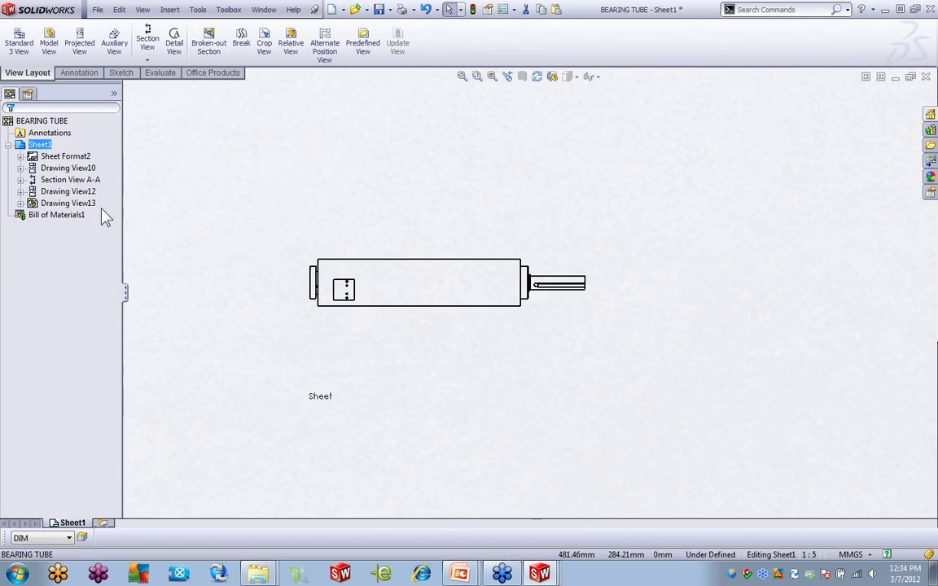
right_click(52, 205)
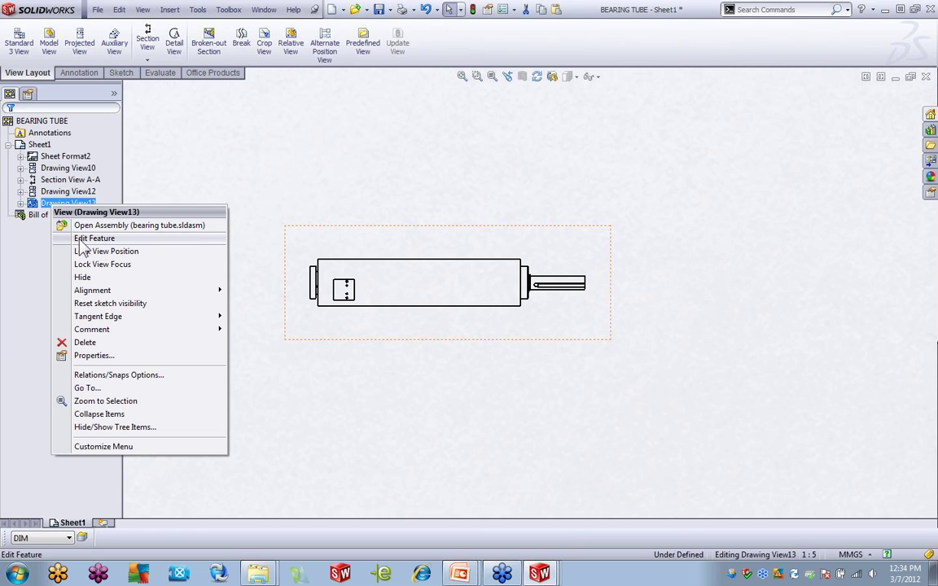
left_click(80, 238)
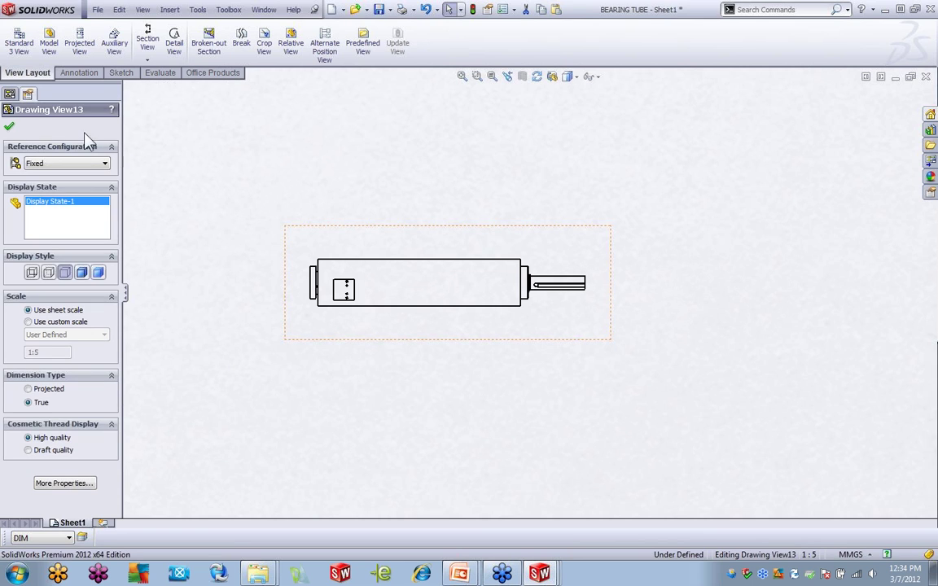
left_click(9, 128)
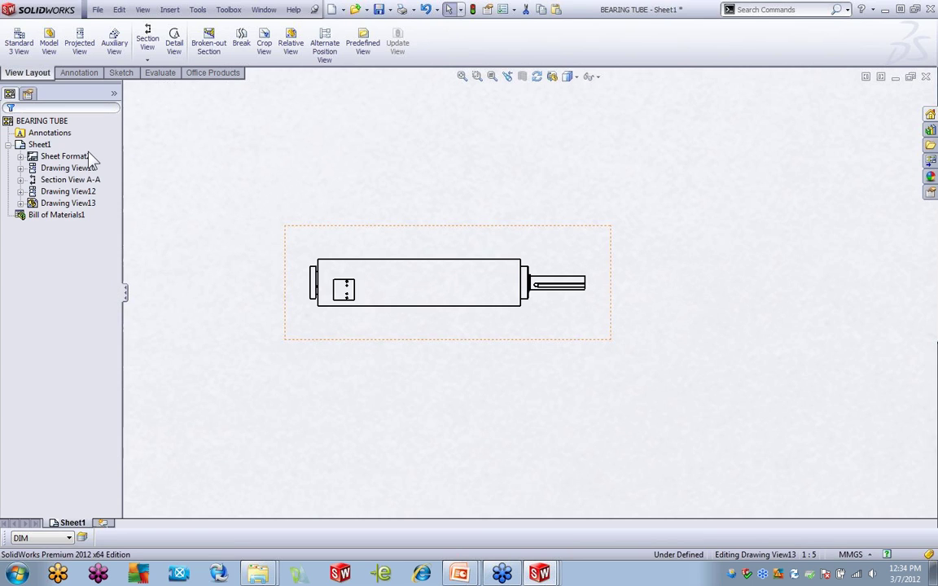
left_click(20, 203)
right_click(84, 216)
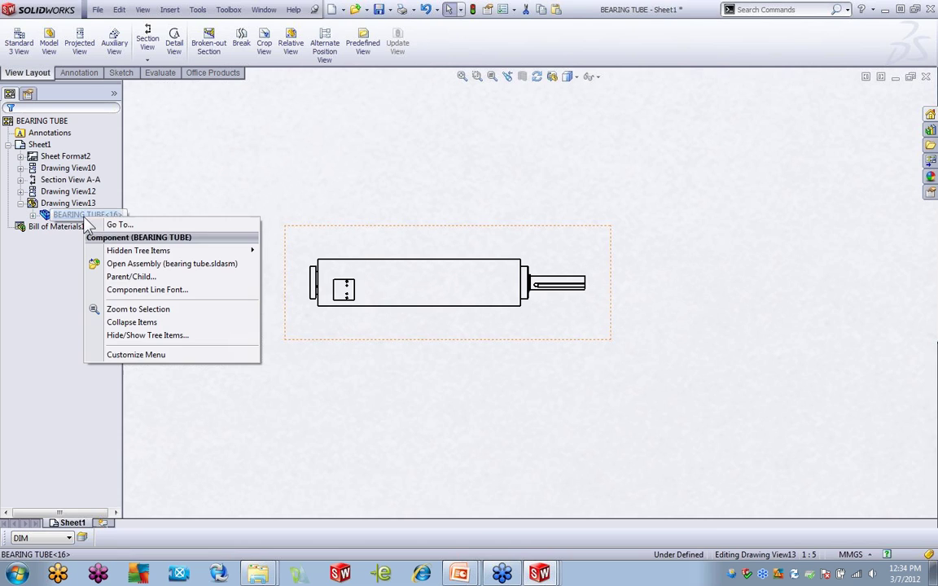
left_click(213, 185)
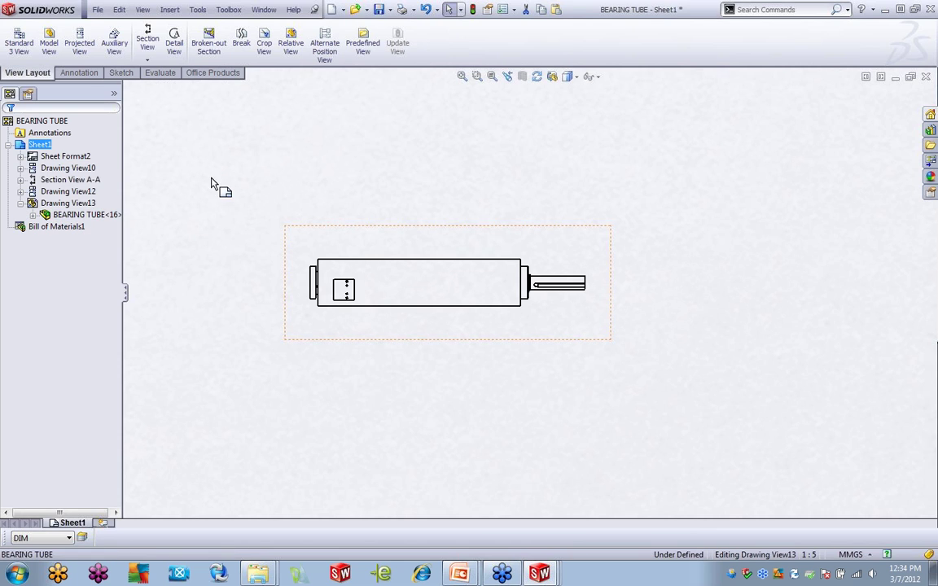
Step: Select Drawing View13 on the sheet, delete it and confirm the deletion
left_click(549, 307)
right_click(548, 307)
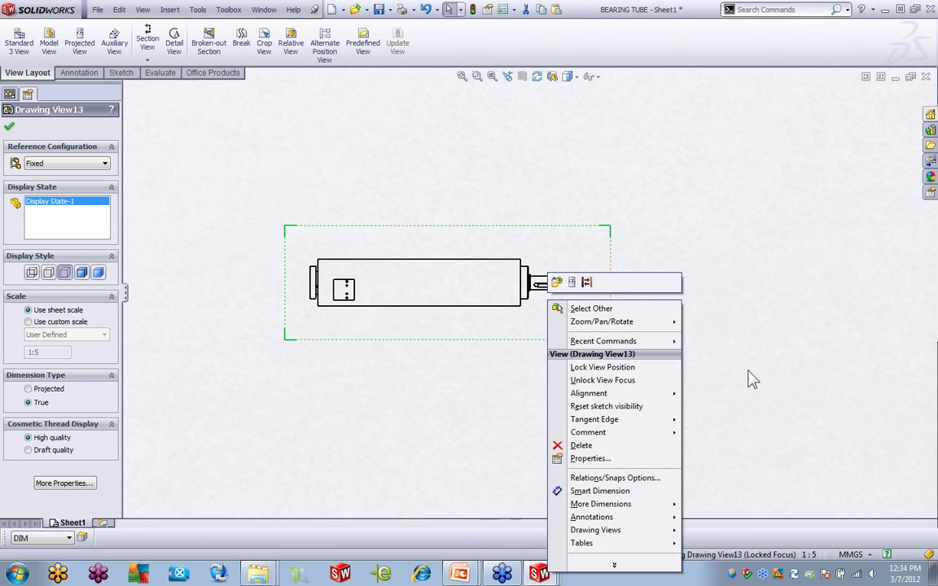
left_click(676, 334)
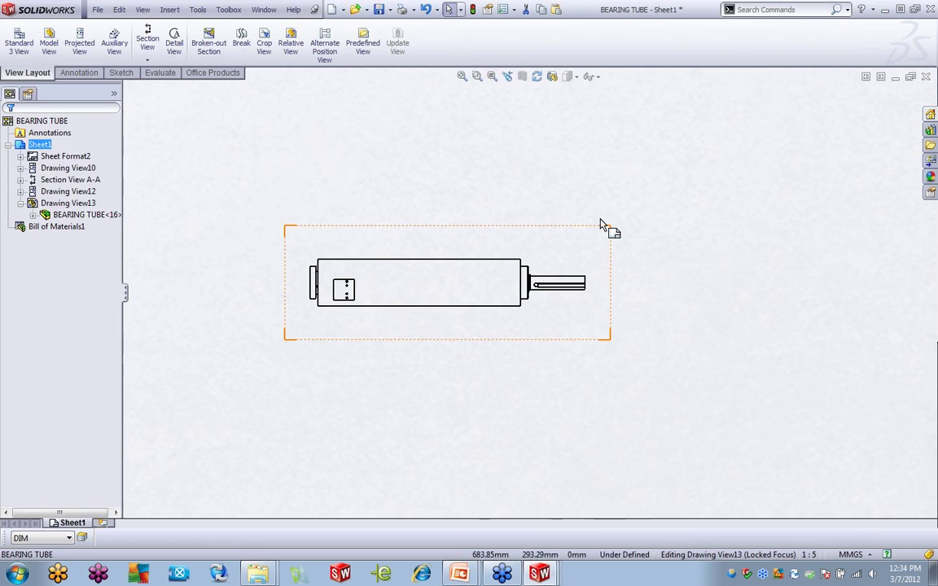
left_click(518, 228)
key("Delete")
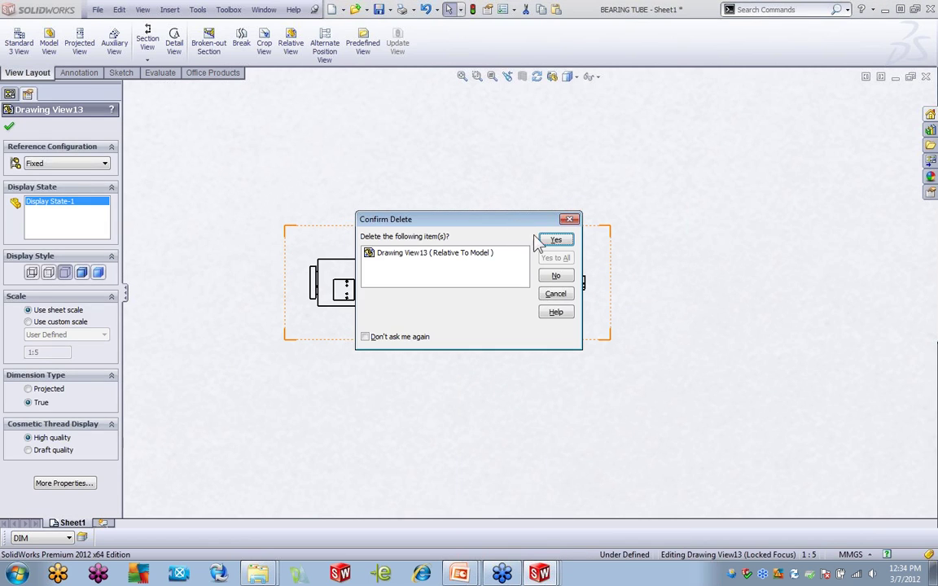
left_click(554, 241)
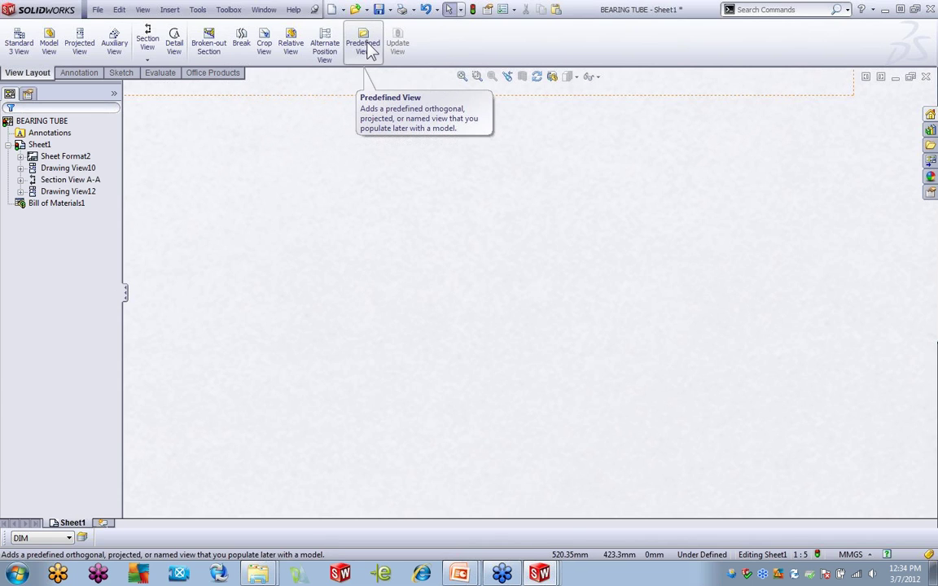
Step: Place an empty predefined view on the bearing tube drawing sheet
left_click(369, 51)
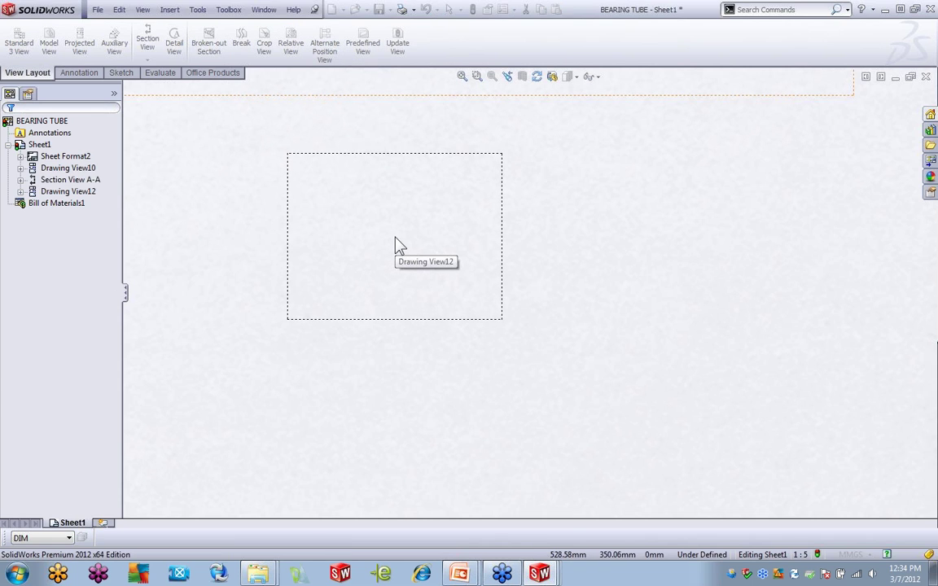
scroll(399, 244, "up", 5)
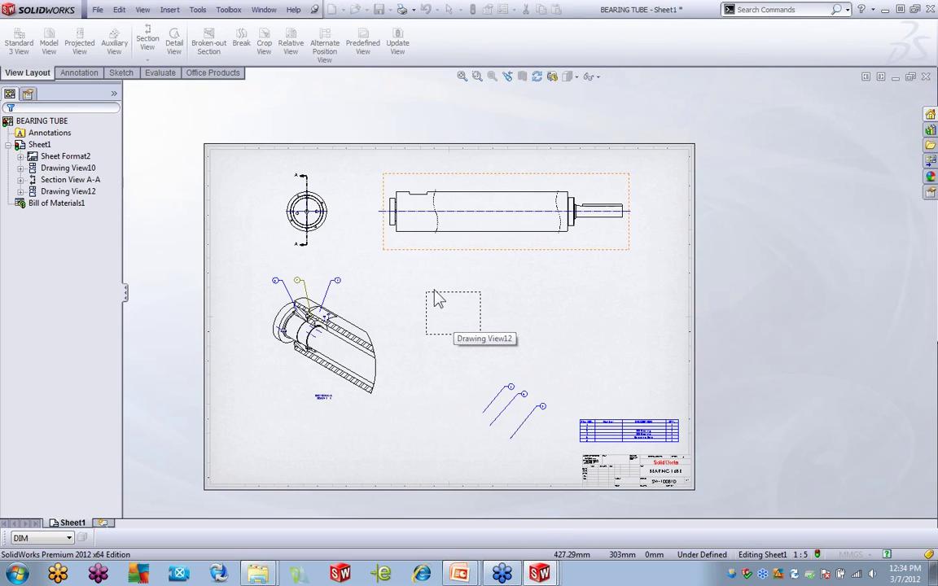
left_click(97, 10)
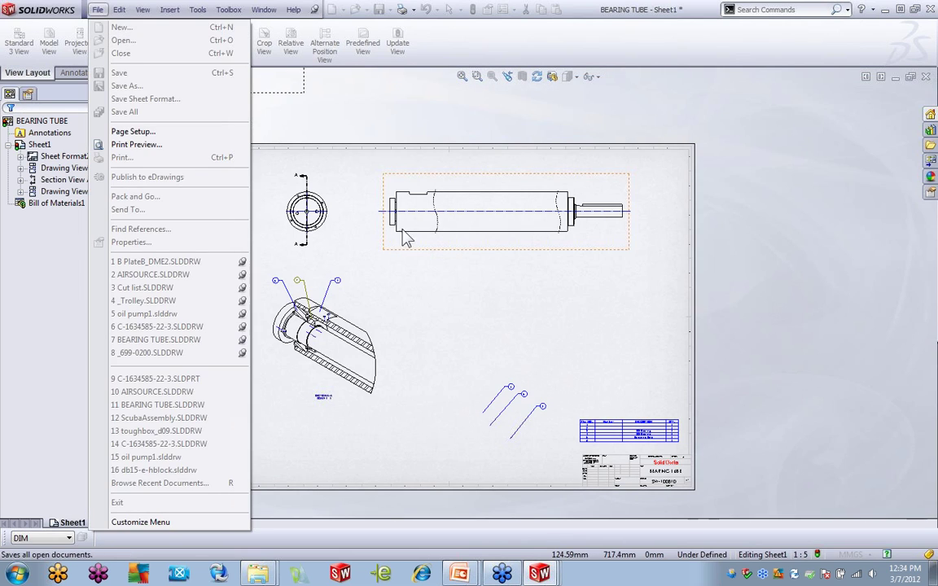
left_click(412, 267)
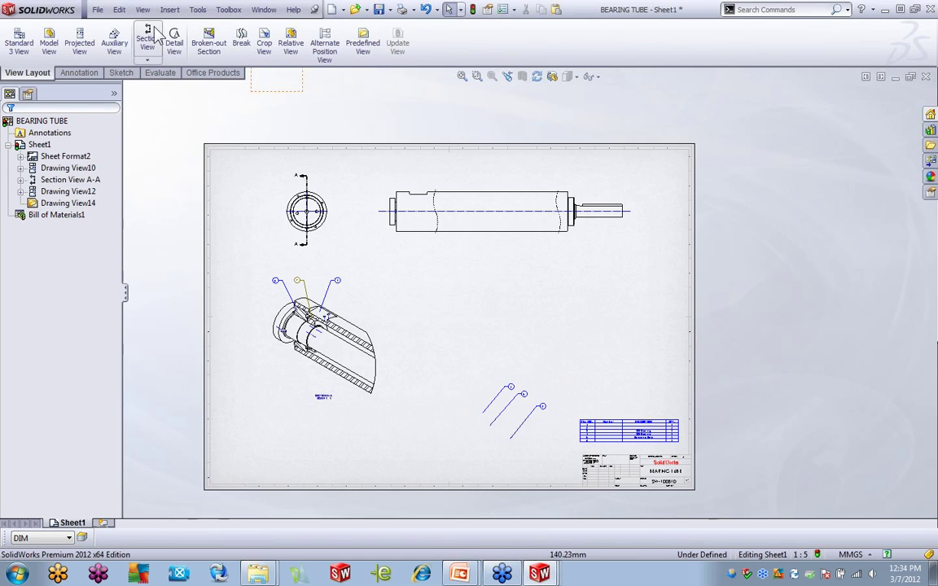
Step: Create a new drw_mm drawing on a B (ANSI) Landscape sheet without inserting a model
left_click(97, 10)
left_click(122, 27)
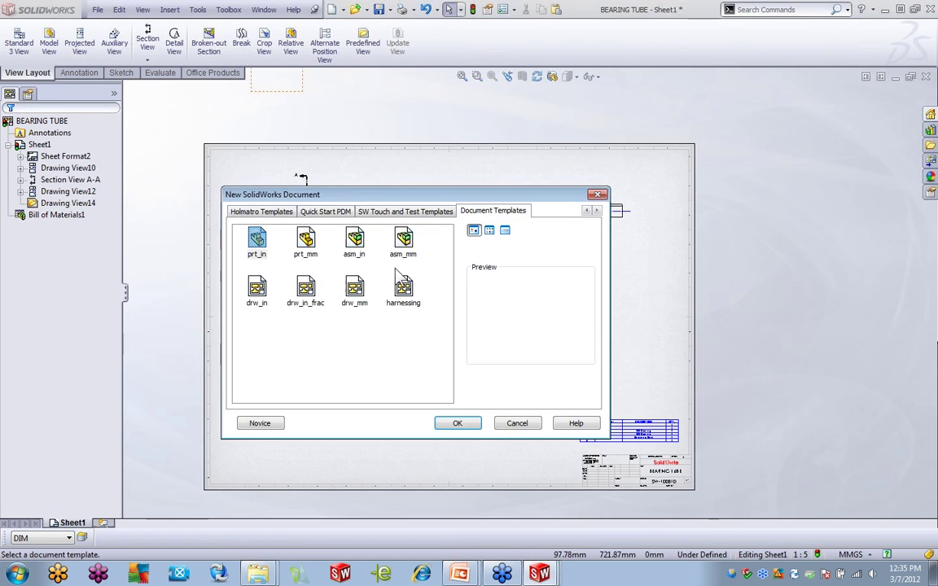
left_click(354, 289)
left_click(456, 423)
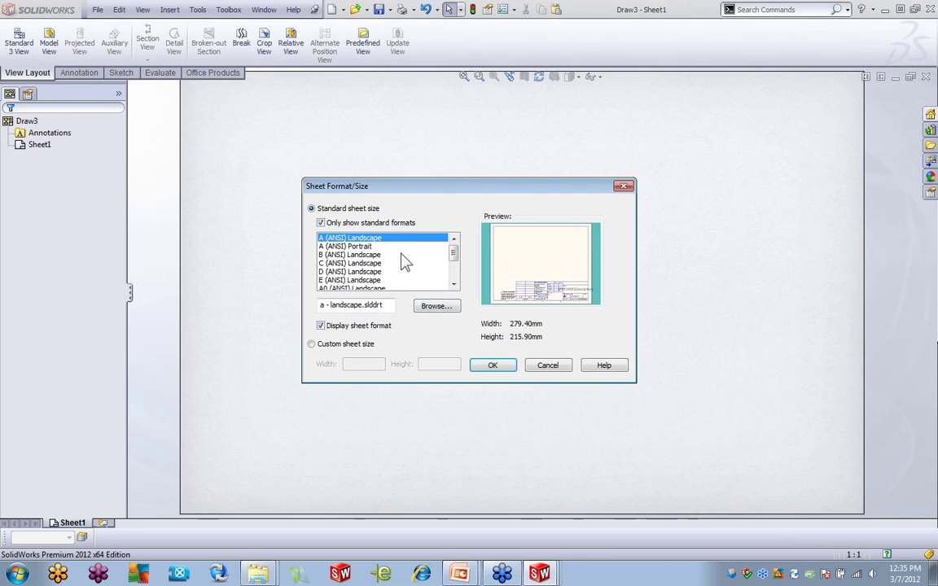
left_click(371, 255)
left_click(480, 367)
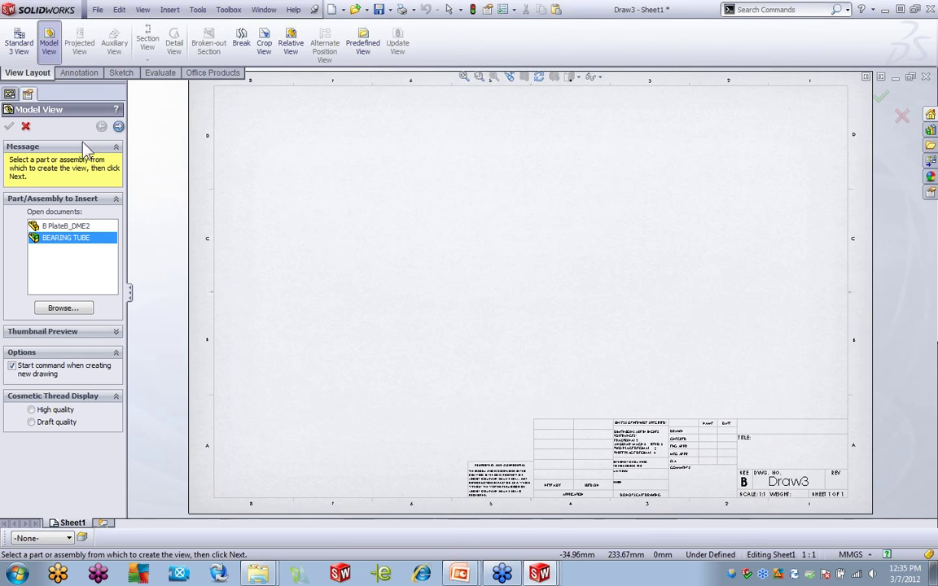
left_click(25, 126)
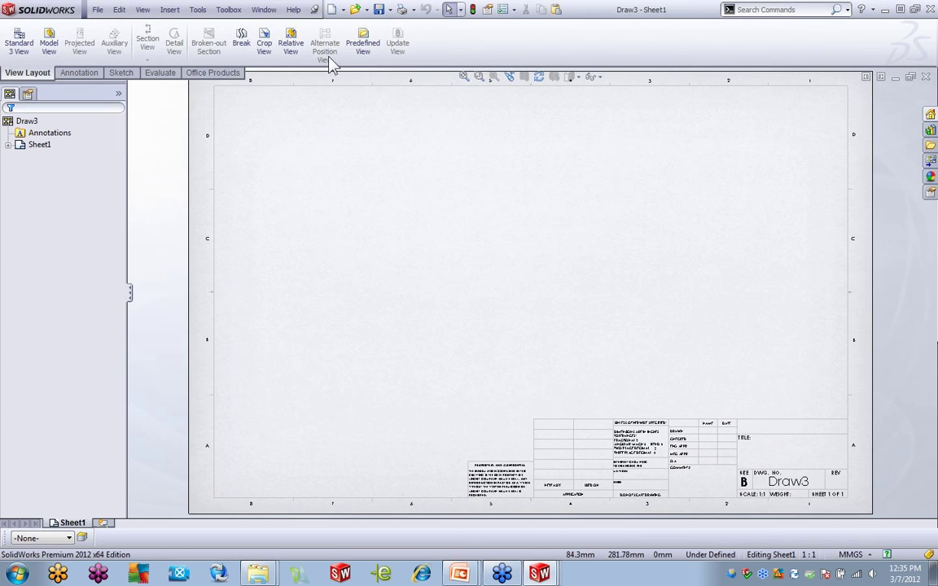
Step: Insert a predefined view in Draw3 with Dimension Type set to True
left_click(364, 47)
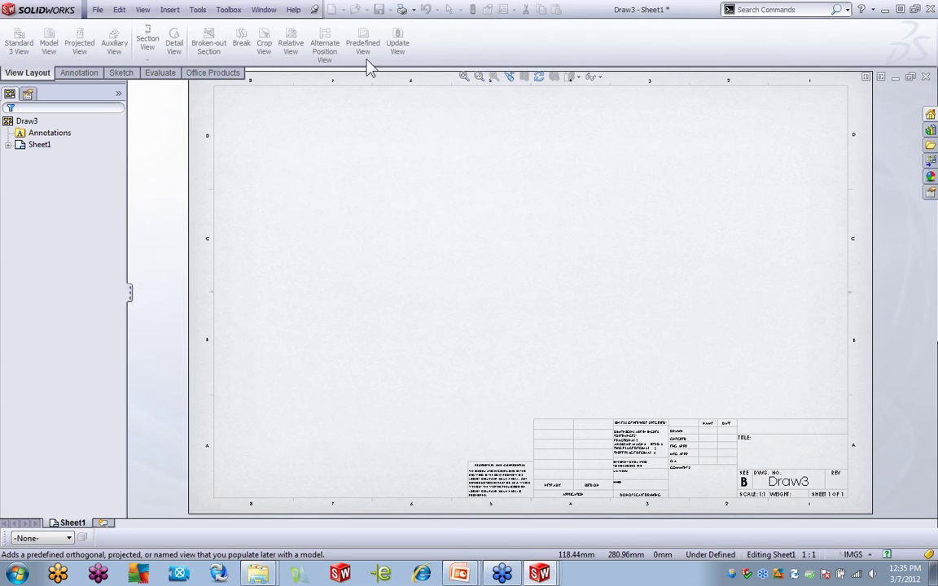
left_click(389, 310)
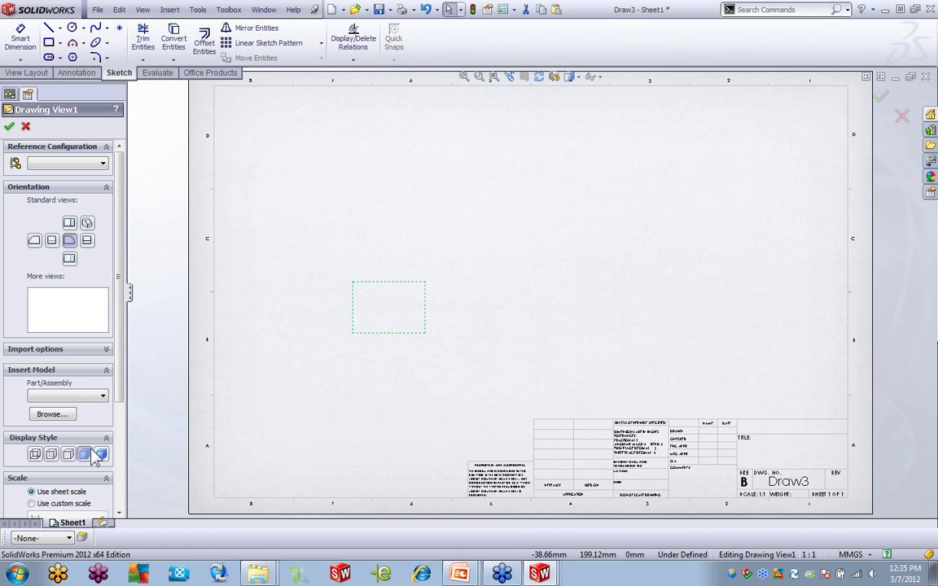
scroll(100, 403, "down", 3)
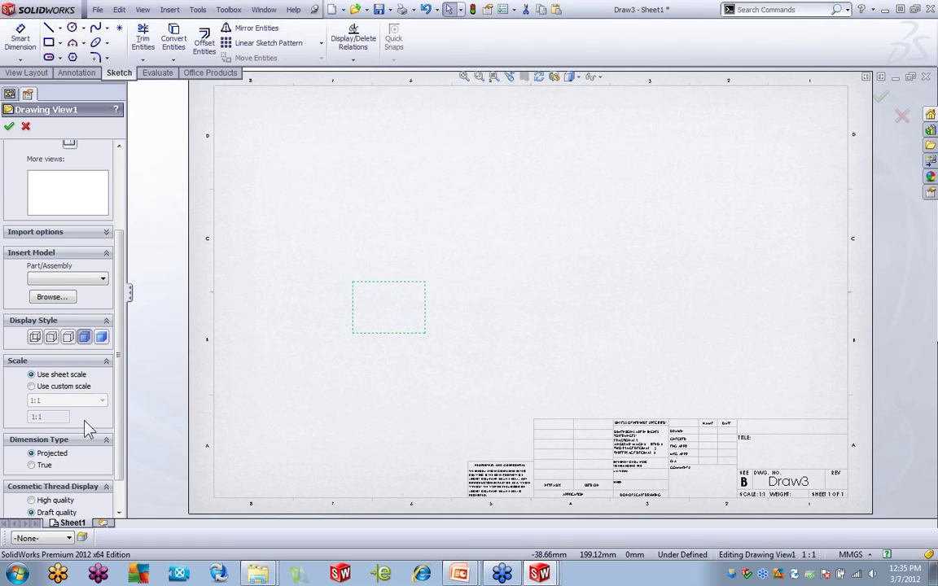
left_click(39, 463)
scroll(108, 355, "up", 3)
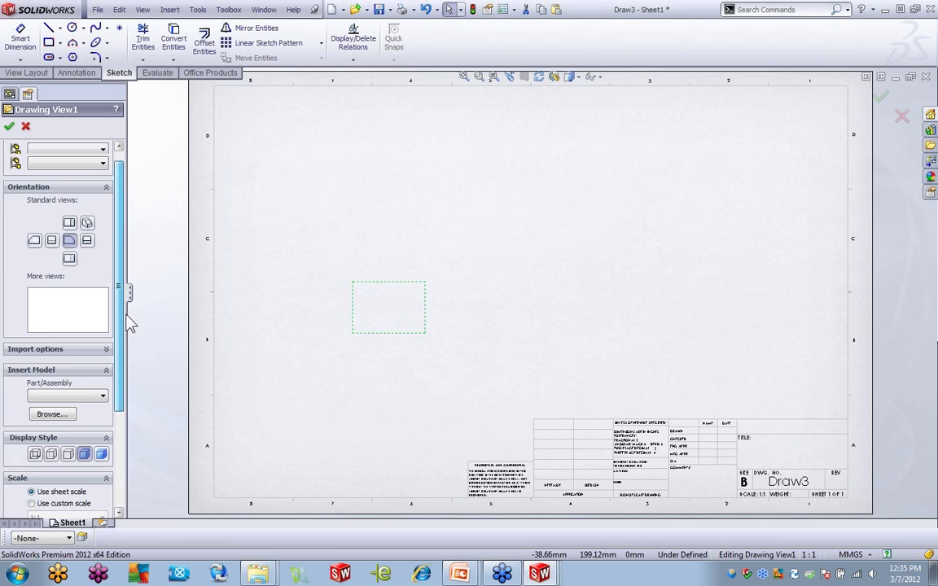
left_click(9, 128)
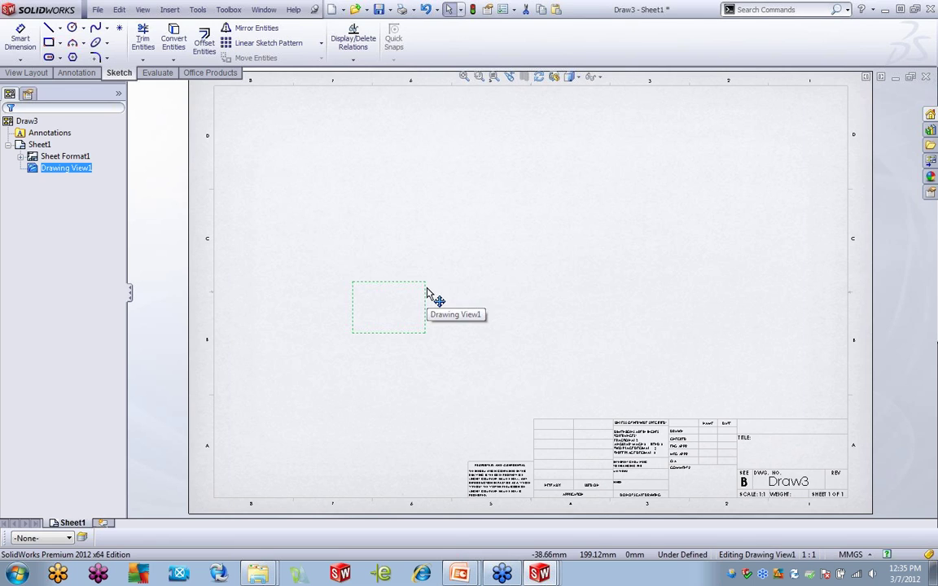
Step: Select Drawing View1 as the parent for projected views
left_click(465, 214)
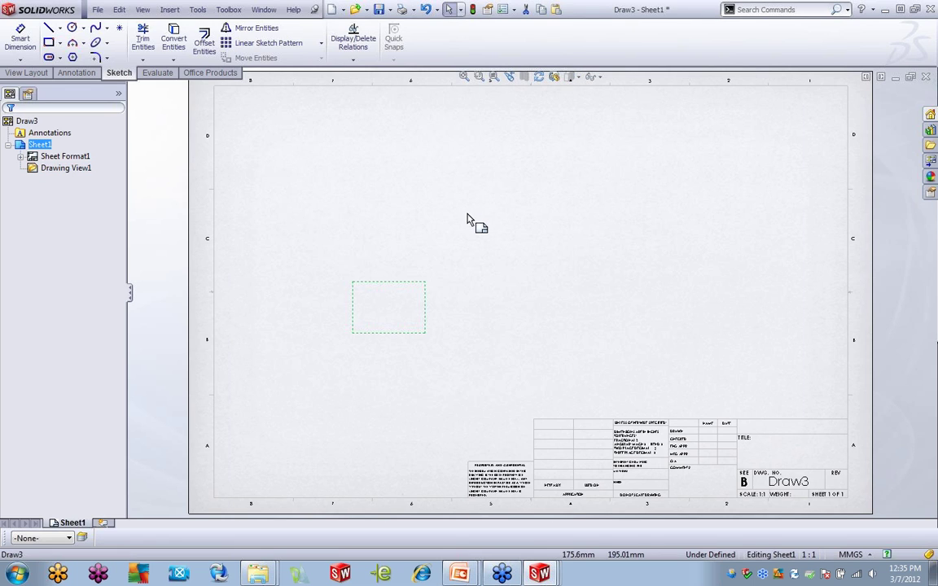
left_click(372, 308)
left_click(29, 73)
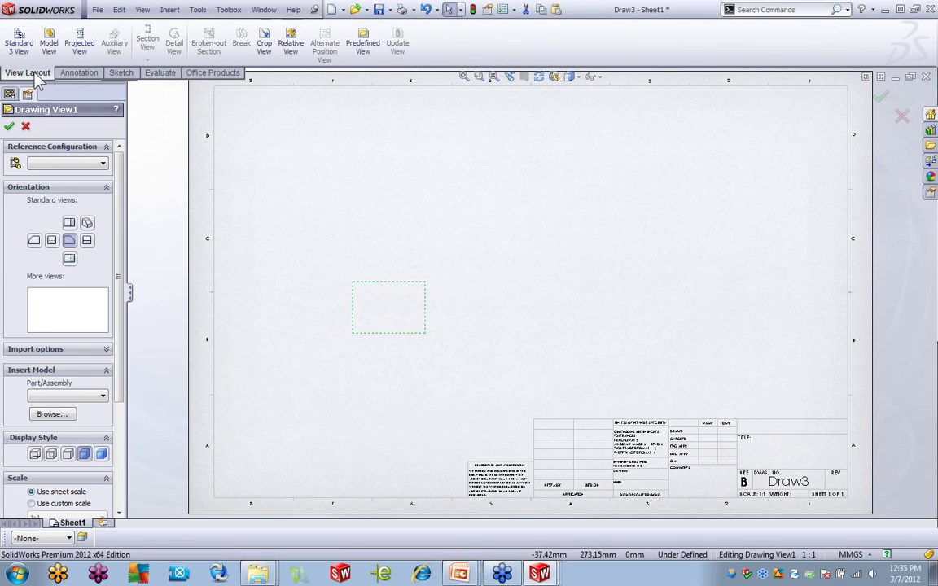
left_click(79, 41)
Step: Project empty views from Drawing View1 above, to the right, and isometric at upper right
left_click(387, 187)
left_click(561, 326)
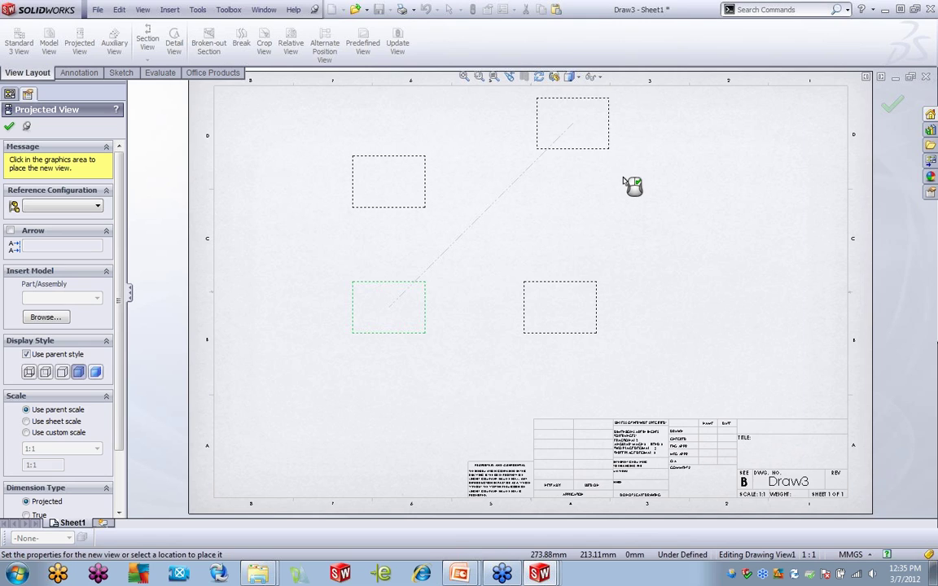
left_click(747, 176)
left_click(10, 128)
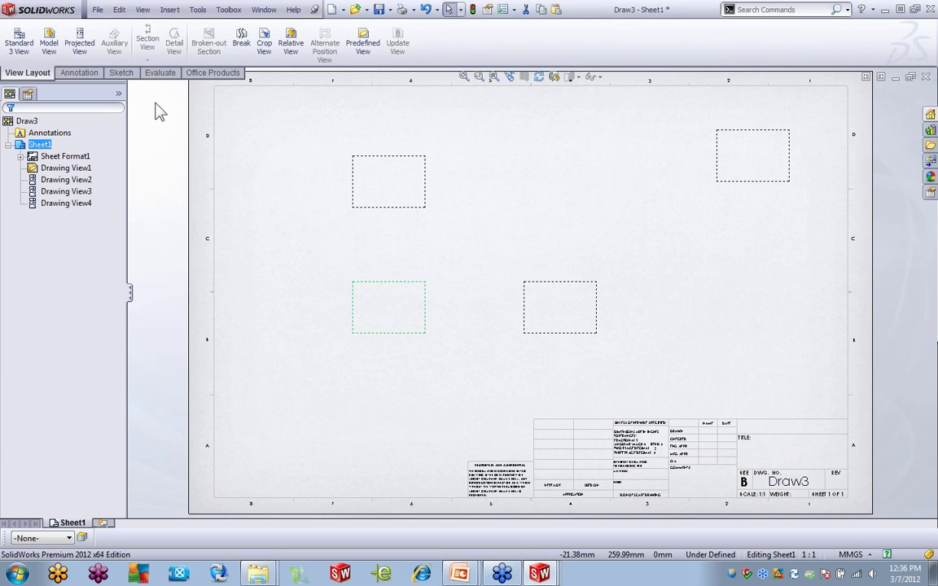
left_click(98, 10)
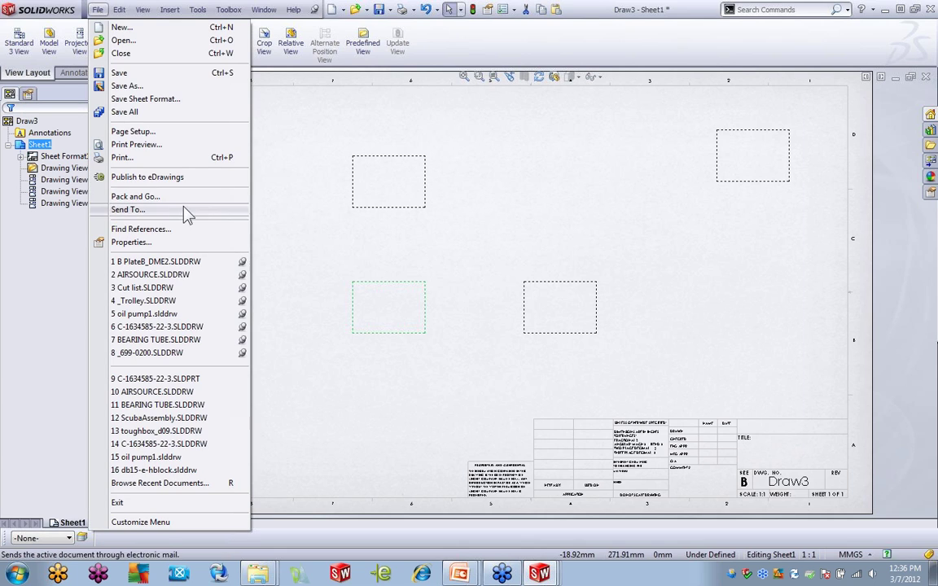
left_click(260, 125)
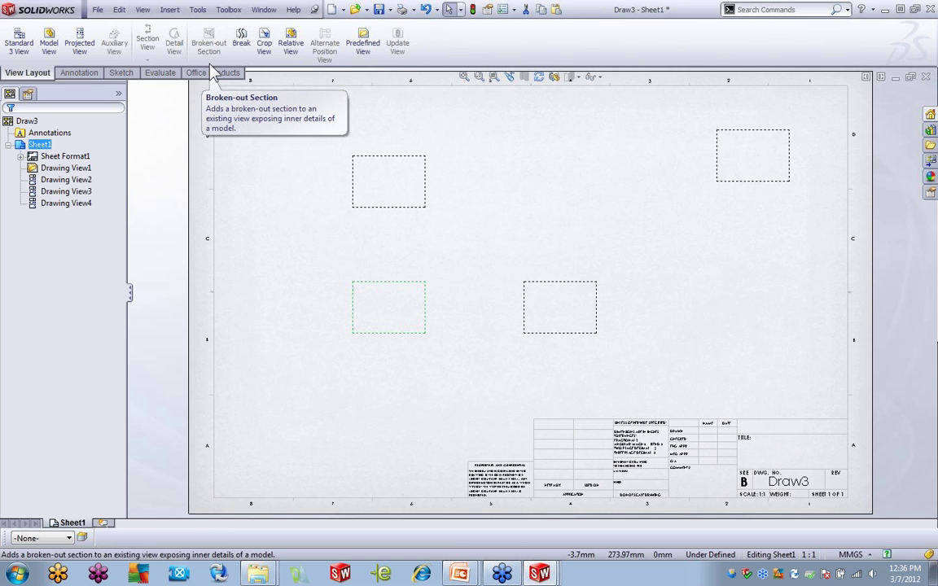
Step: Open C-1634585-22-3.SLDPRT from recent documents and drag it onto Draw3's empty views
key("r")
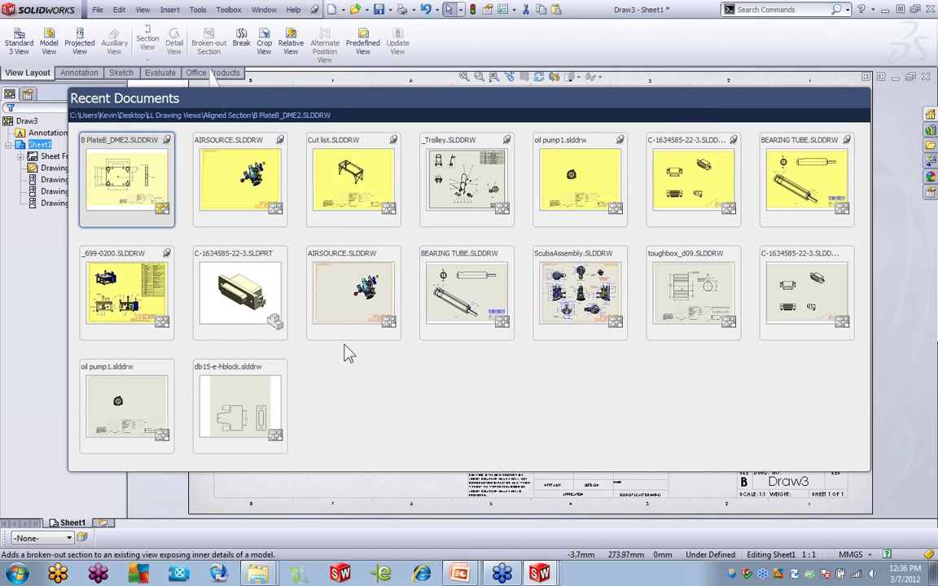
left_click(237, 298)
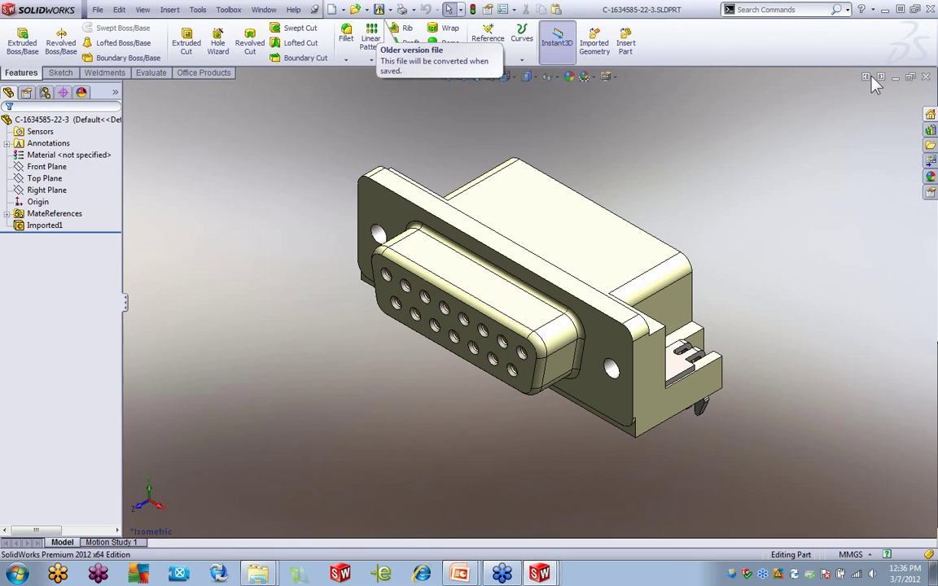
left_click(911, 77)
left_click_drag(649, 87, 780, 342)
left_click_drag(114, 379, 268, 229)
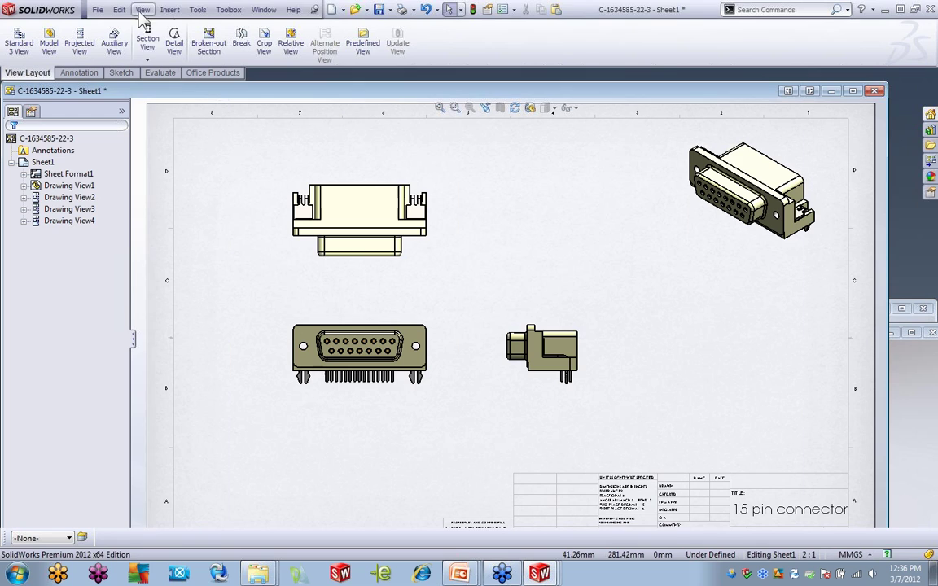
Step: Use Insert Model on the lower-left view to swap the connector for B PlateB_DME2
mouse_move(444, 31)
left_mouse_down()
mouse_move(652, 270)
mouse_move(597, 405)
left_mouse_up()
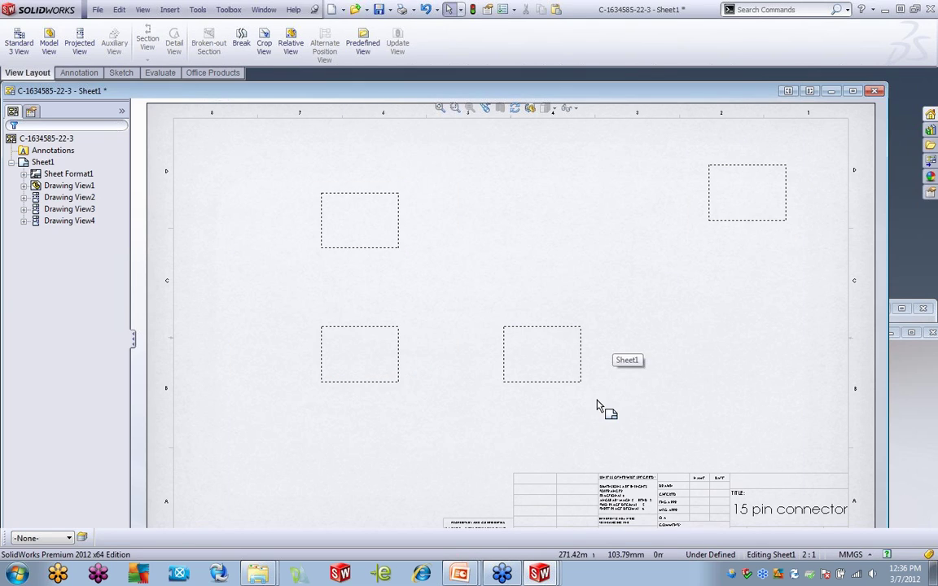
left_click(373, 360)
right_click(368, 362)
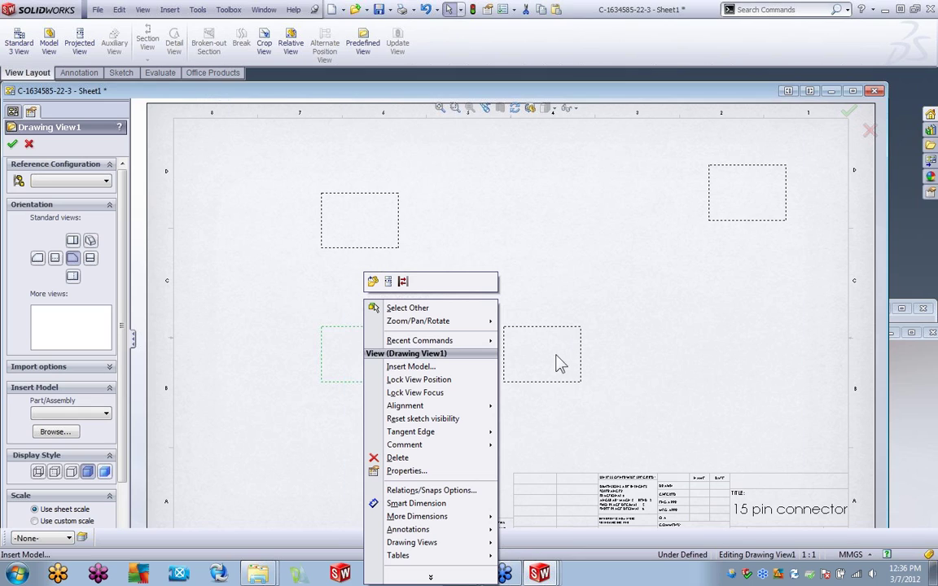
left_click(429, 367)
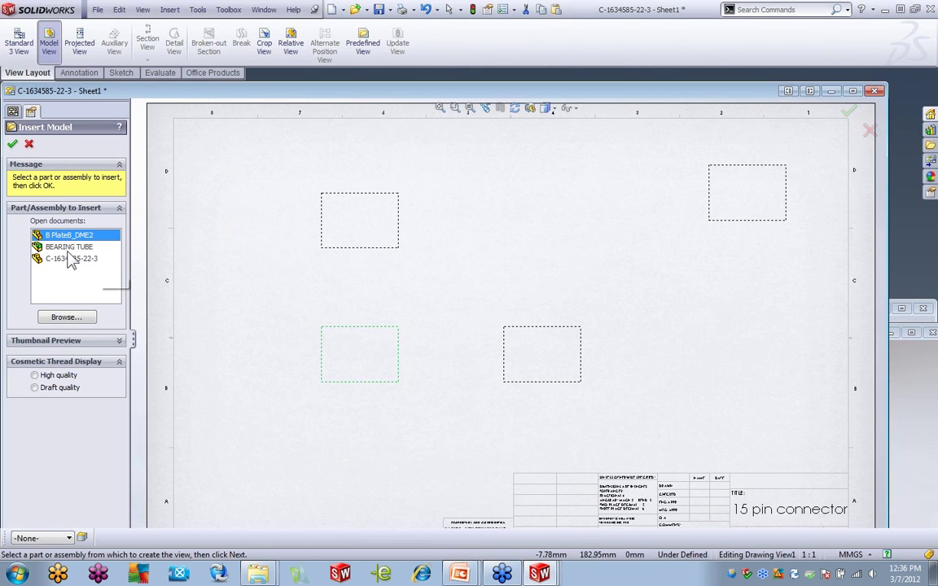
left_click(70, 248)
left_click(69, 235)
left_click(12, 143)
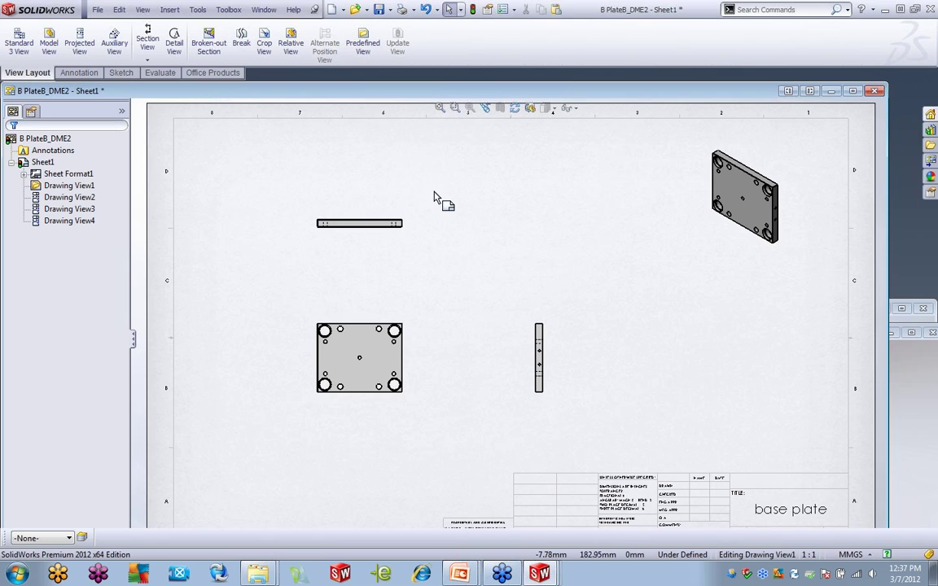
left_click(476, 257)
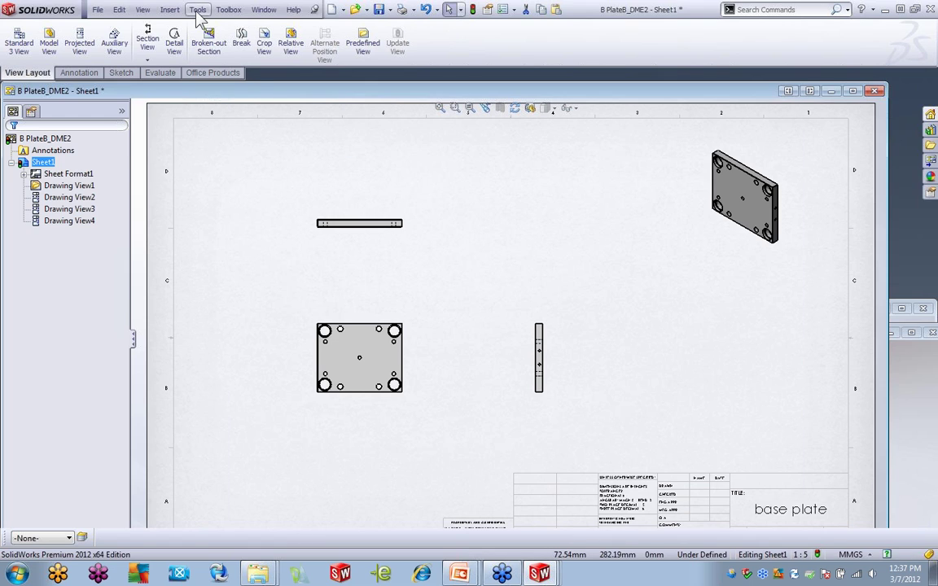
left_click(170, 10)
Step: Insert empty Drawing View5 and drag it beside the plate's front view, zooming in
mouse_move(196, 49)
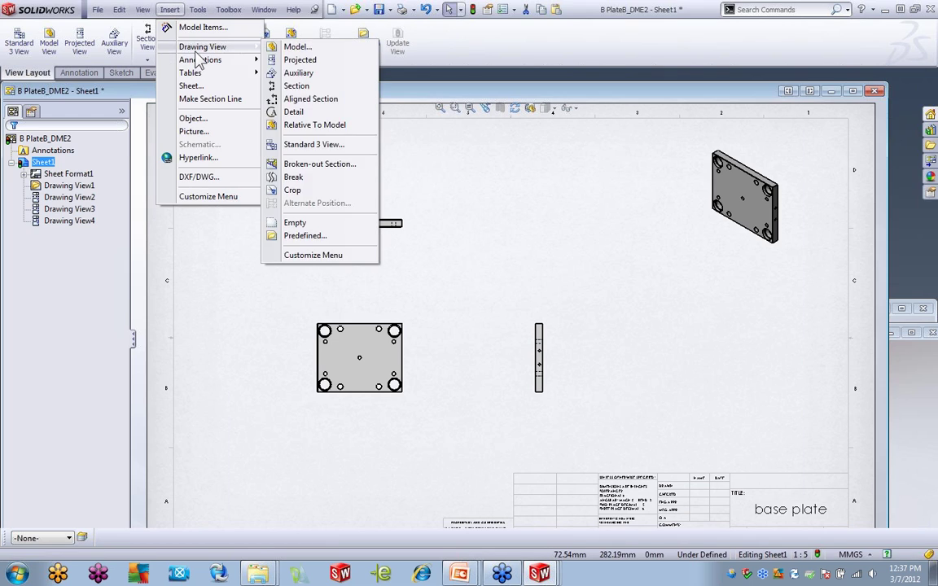
left_click(300, 228)
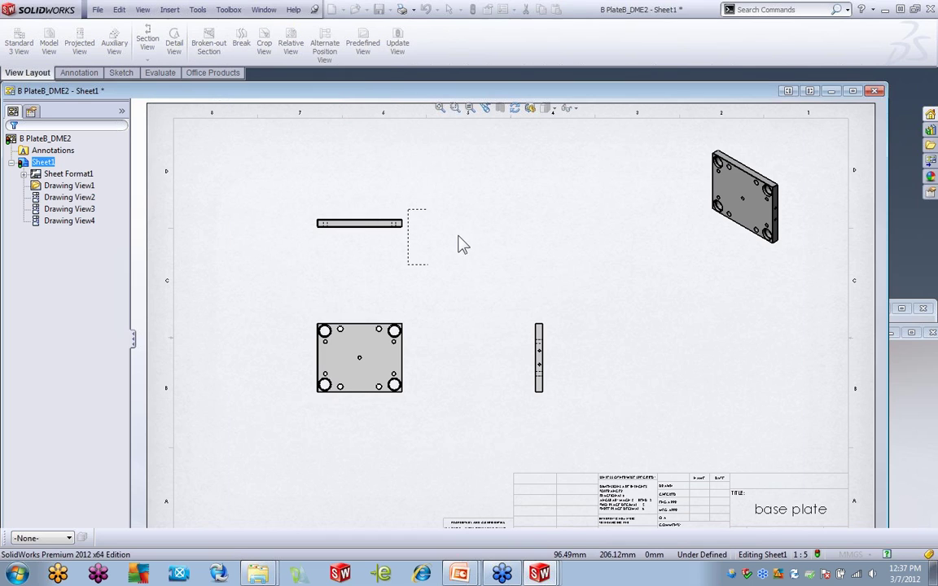
left_click(530, 215)
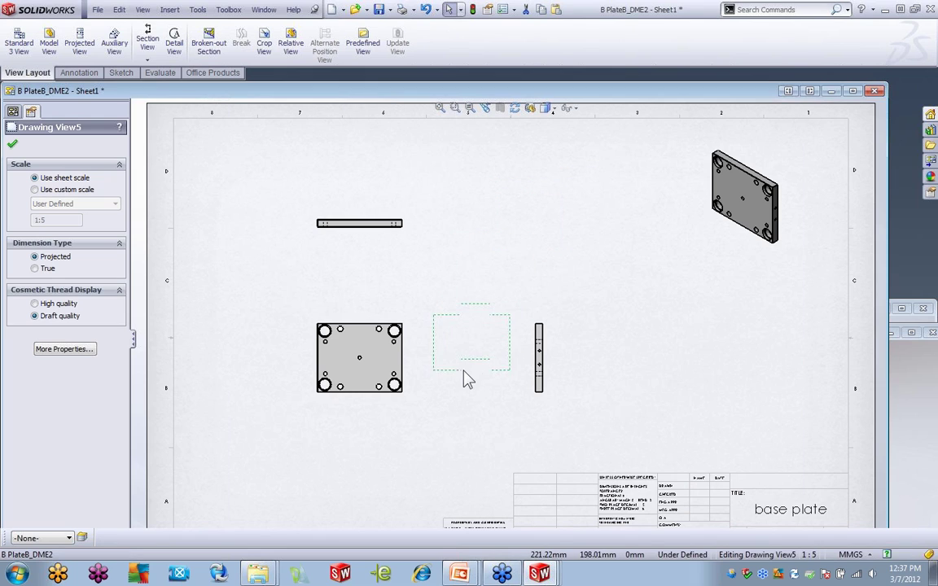
mouse_move(462, 384)
left_mouse_down()
mouse_move(350, 399)
mouse_move(370, 355)
mouse_move(421, 331)
mouse_move(435, 356)
mouse_move(382, 367)
mouse_move(394, 391)
left_mouse_up()
scroll(340, 349, "down", 4)
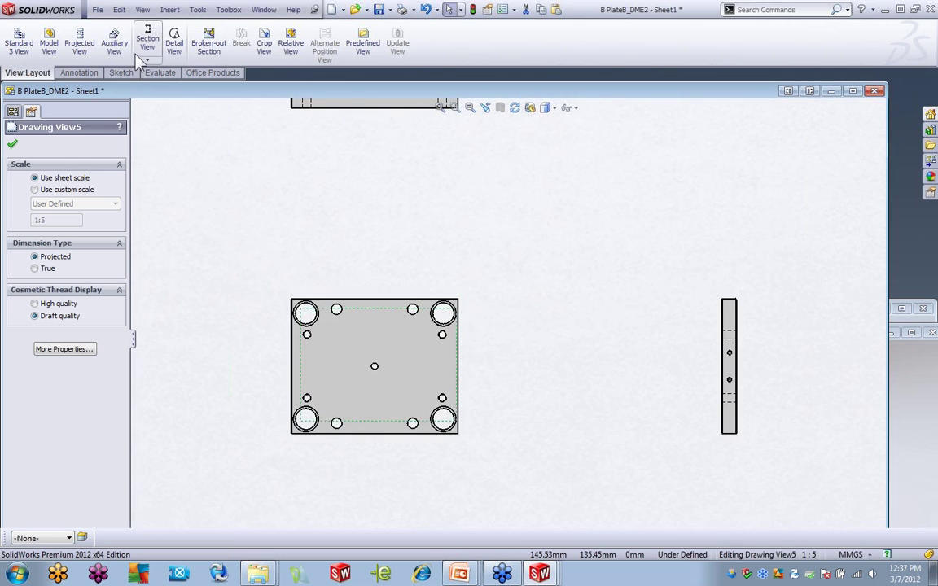
Step: Sketch two horizontal test lines across the plate and a vertical line joining them
left_click(122, 73)
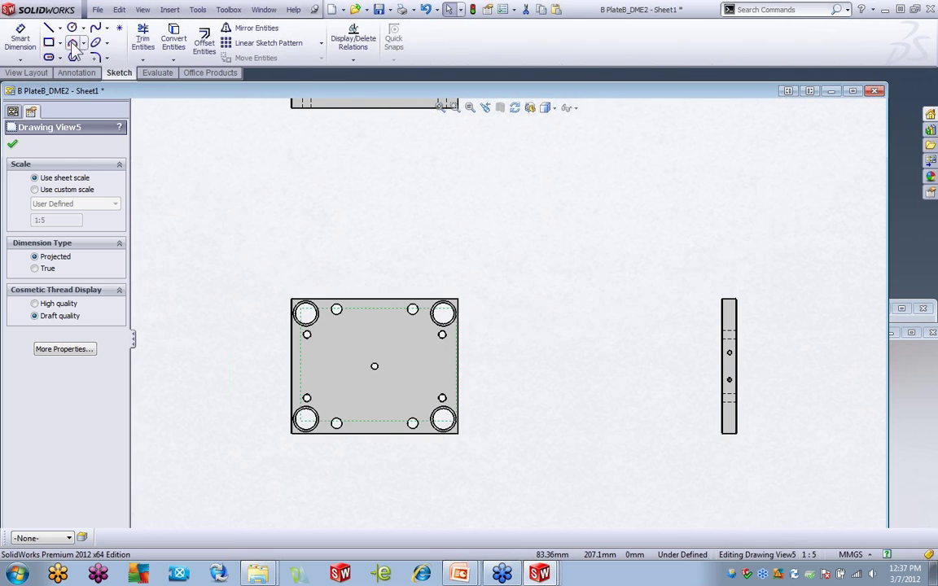
left_click(49, 28)
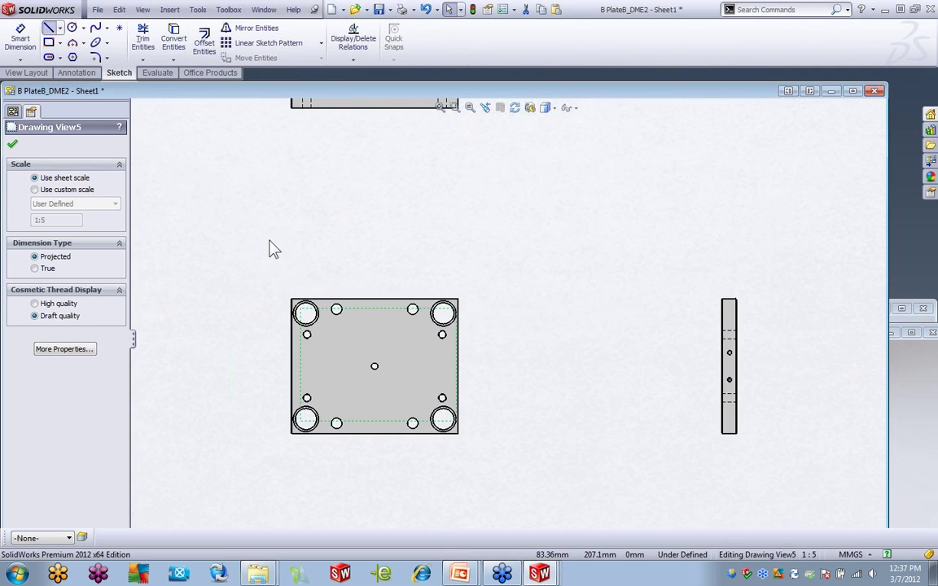
left_click(342, 345)
double_click(425, 327)
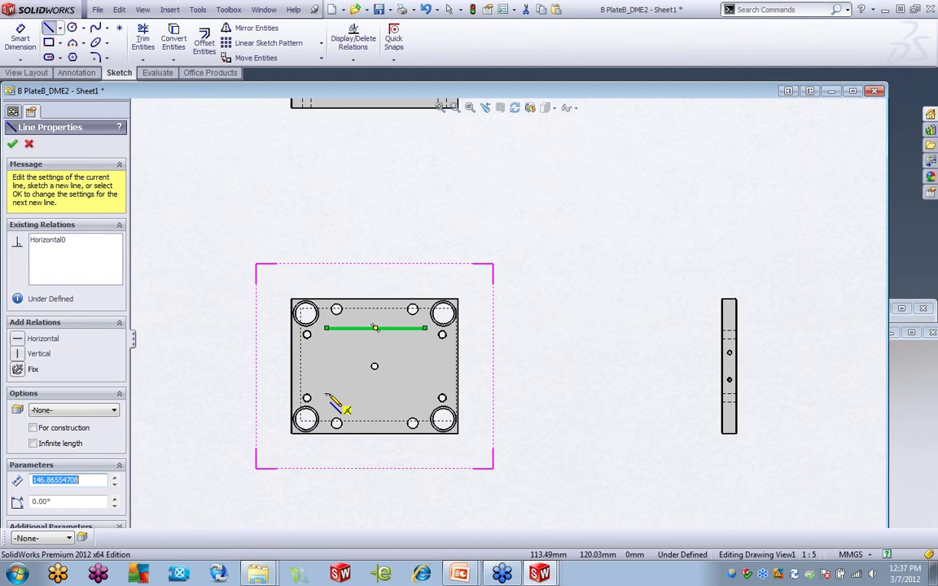
left_click(326, 395)
double_click(427, 394)
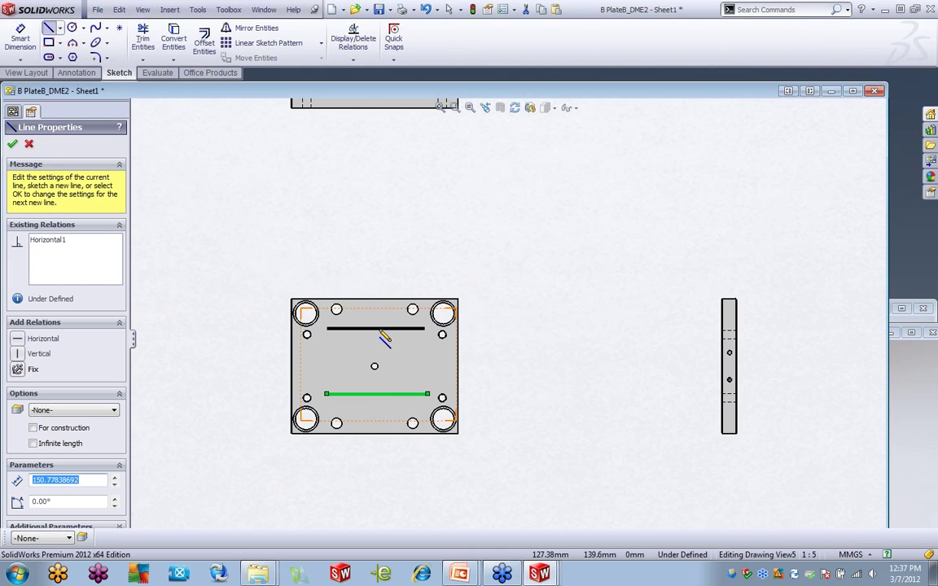
left_click(378, 328)
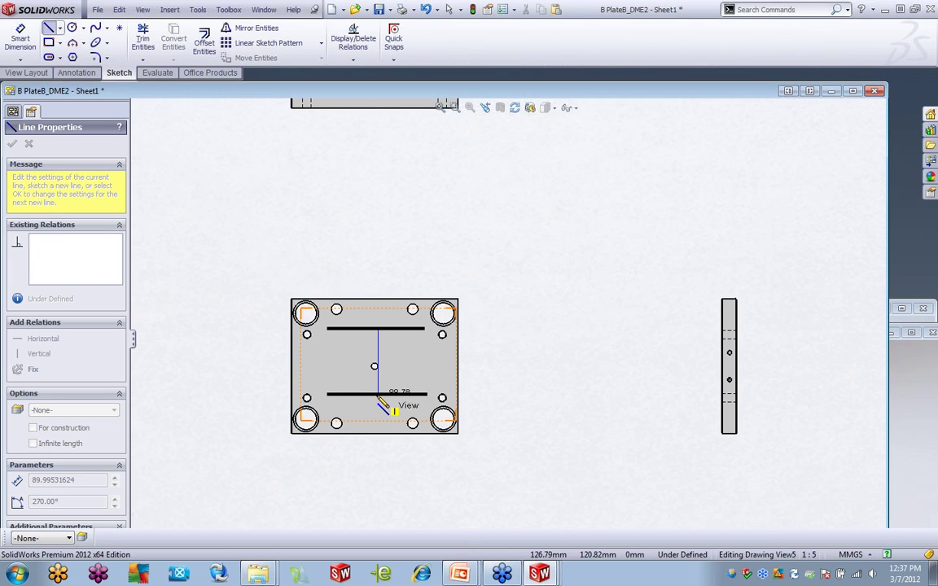
double_click(378, 395)
right_click(439, 213)
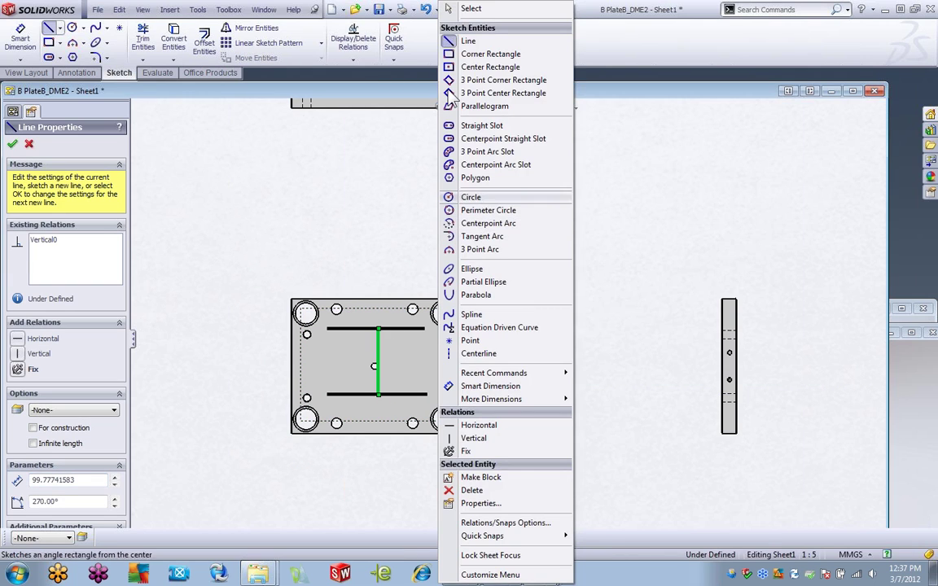
left_click(471, 8)
Step: Drag the front view and the empty view apart to reveal which view owns each line
mouse_move(480, 334)
left_mouse_down()
mouse_move(561, 273)
mouse_move(588, 226)
mouse_move(642, 223)
left_mouse_up()
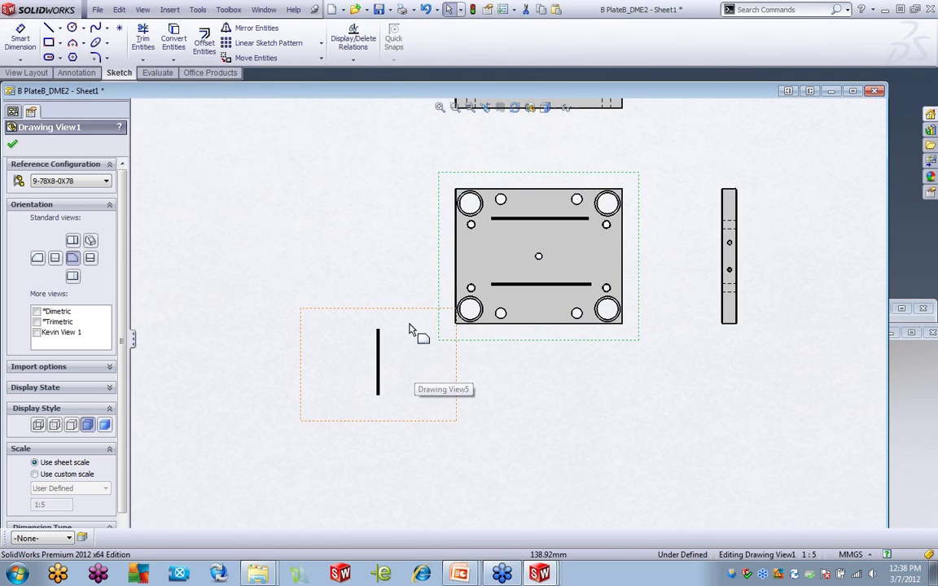
mouse_move(399, 316)
left_mouse_down()
mouse_move(274, 300)
mouse_move(299, 289)
left_mouse_up()
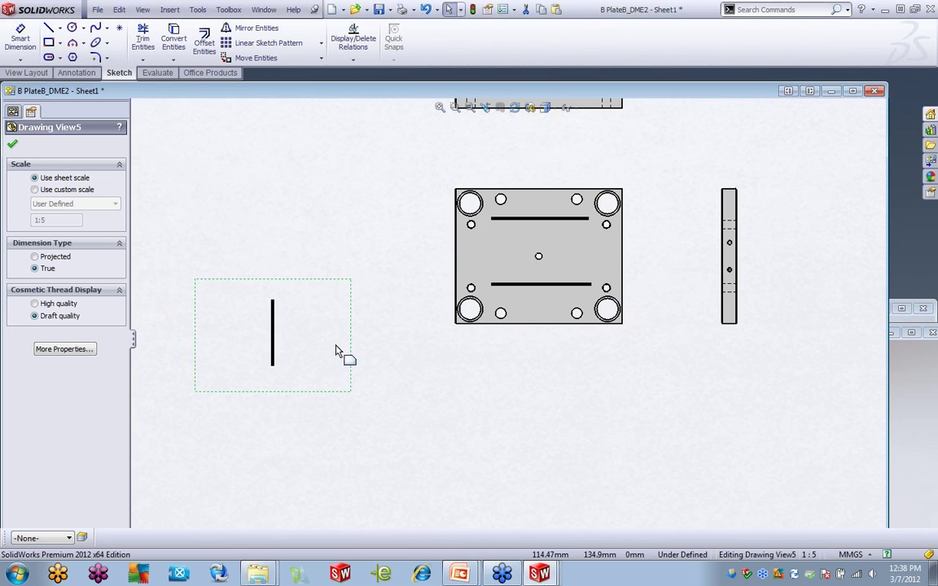
mouse_move(322, 282)
left_mouse_down()
mouse_move(605, 212)
mouse_move(569, 183)
mouse_move(354, 291)
left_mouse_up()
Step: Delete the two horizontal lines and the vertical test line
left_click(540, 219)
key("Delete")
left_click(538, 284)
key("Delete")
left_click(316, 329)
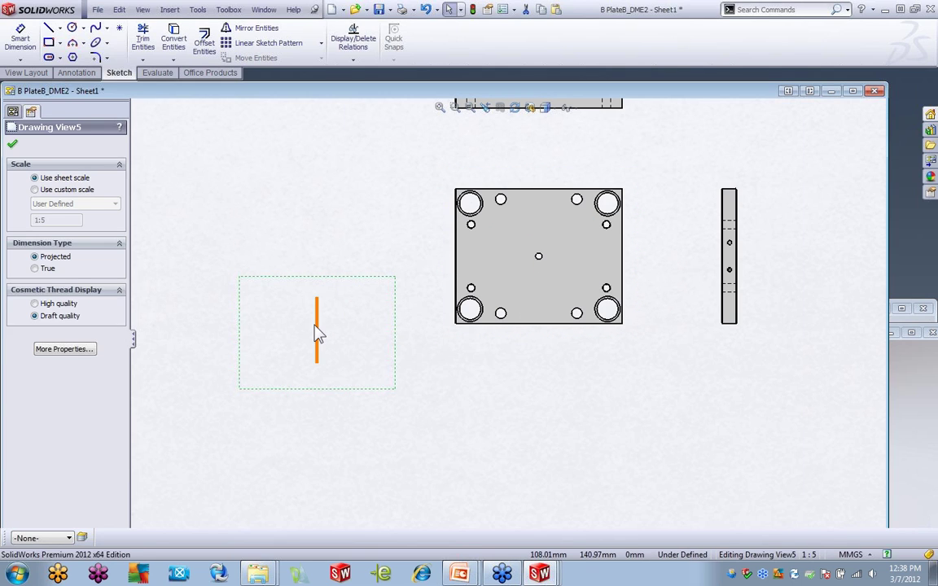
key("Delete")
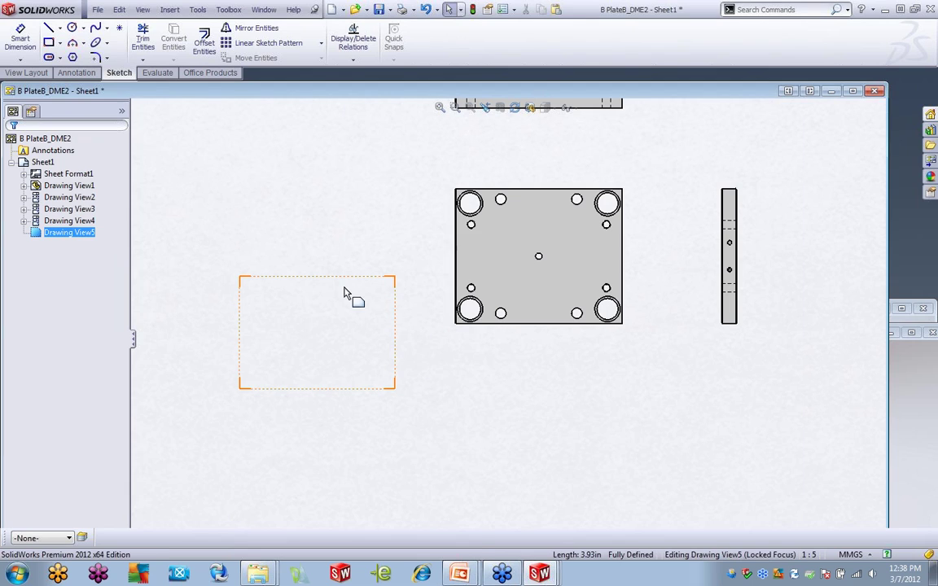
Step: Lock view focus on Drawing View5 and move it over the plate
right_click(350, 294)
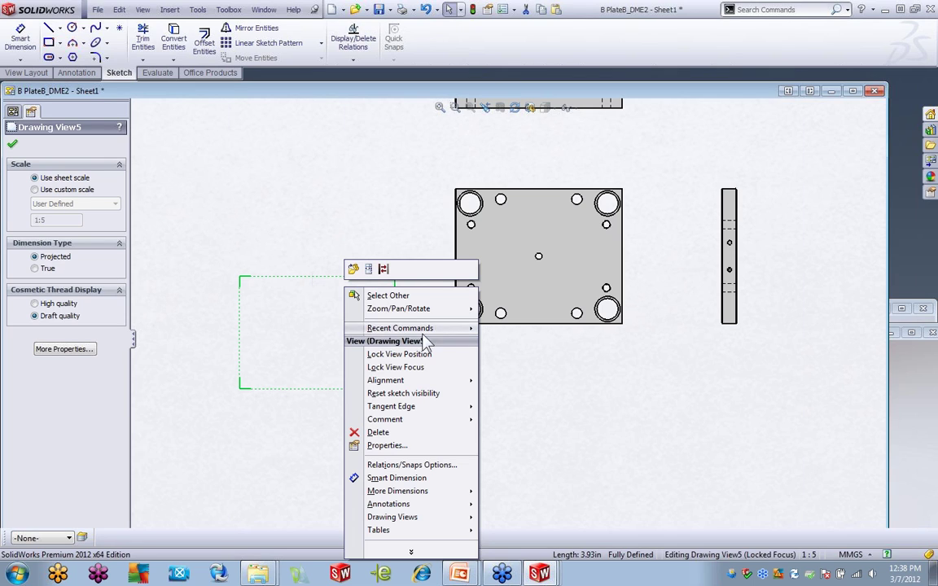
left_click(442, 376)
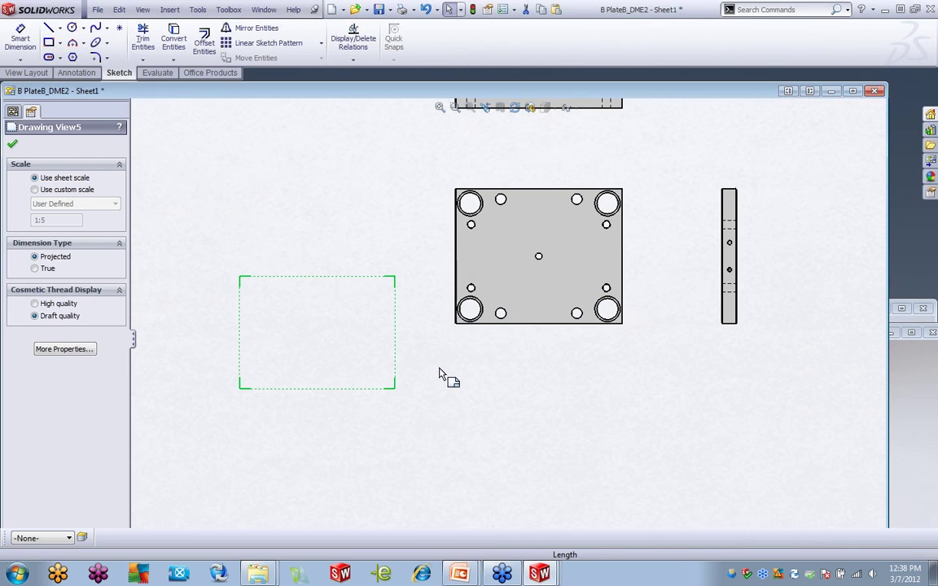
mouse_move(374, 288)
left_mouse_down()
mouse_move(586, 208)
mouse_move(607, 214)
mouse_move(588, 206)
left_mouse_up()
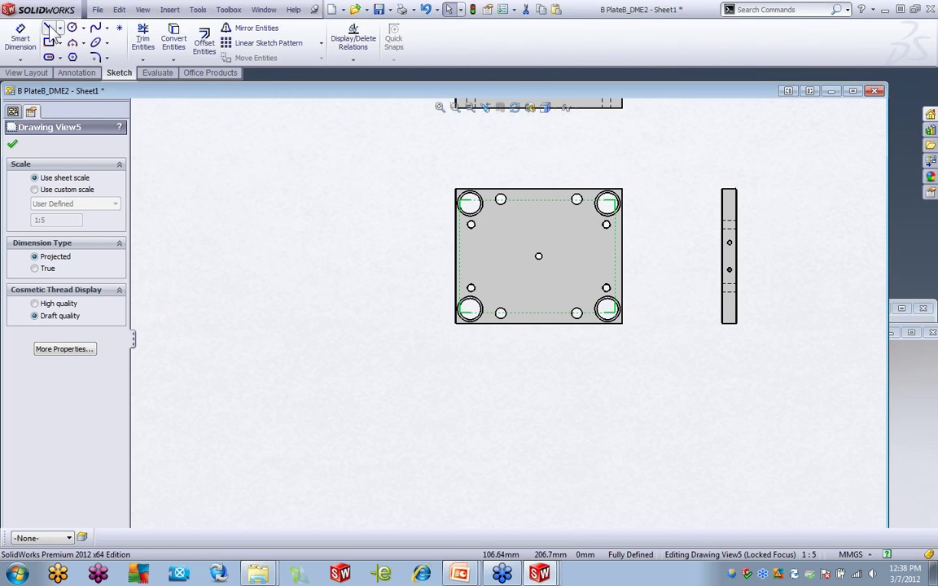
Step: Sketch a rectangle through the four corner hole centres plus a corner-to-corner diagonal
left_click(469, 204)
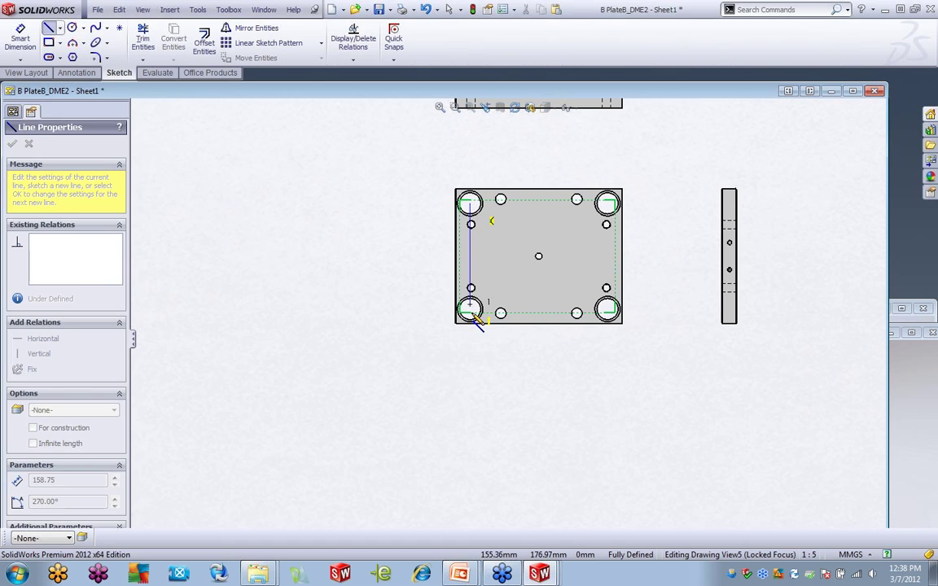
left_click(470, 309)
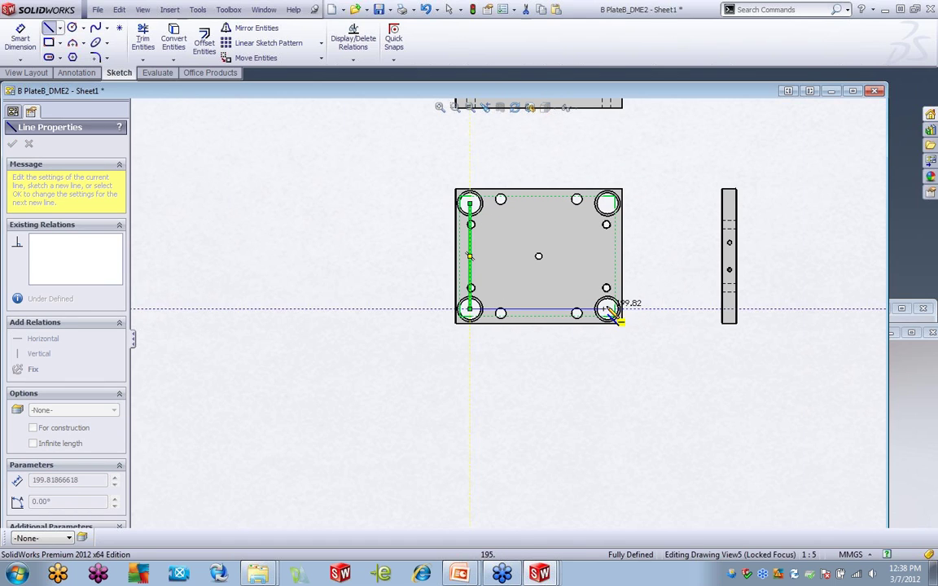
left_click(608, 309)
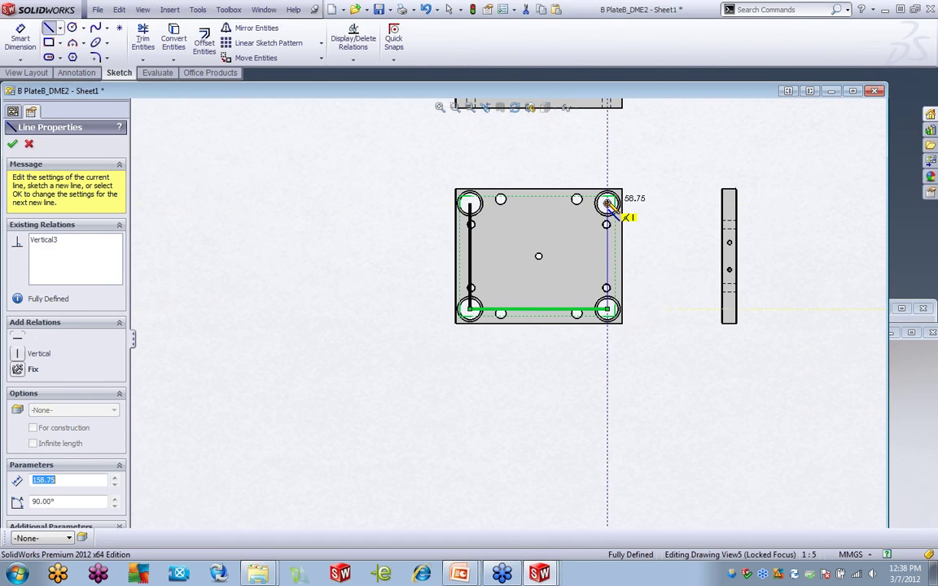
left_click(607, 203)
left_click(470, 203)
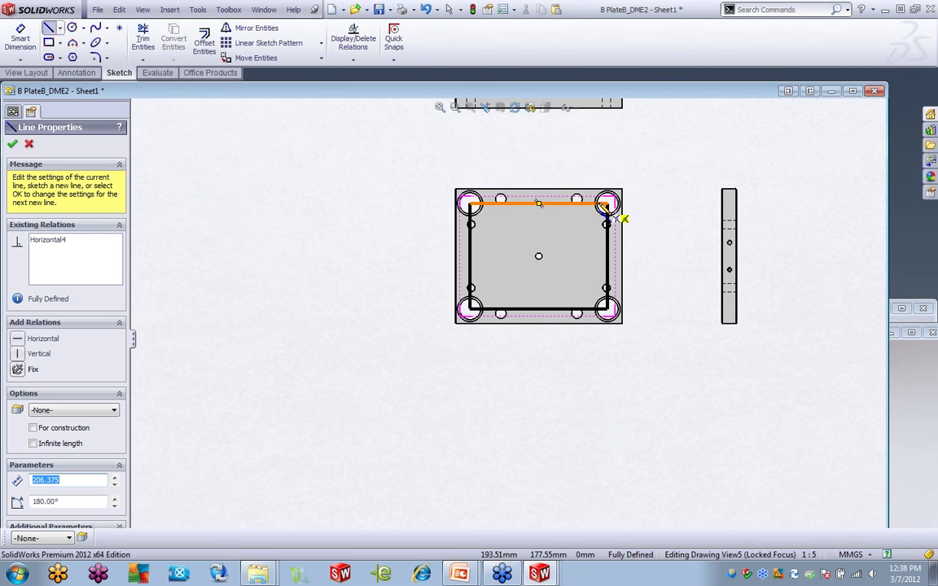
left_click(607, 204)
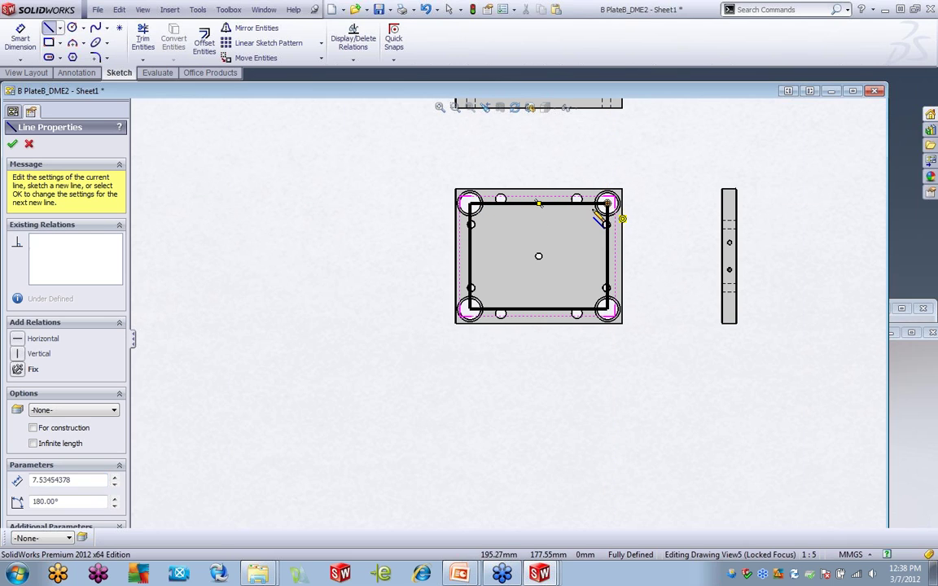
double_click(471, 308)
right_click(340, 179)
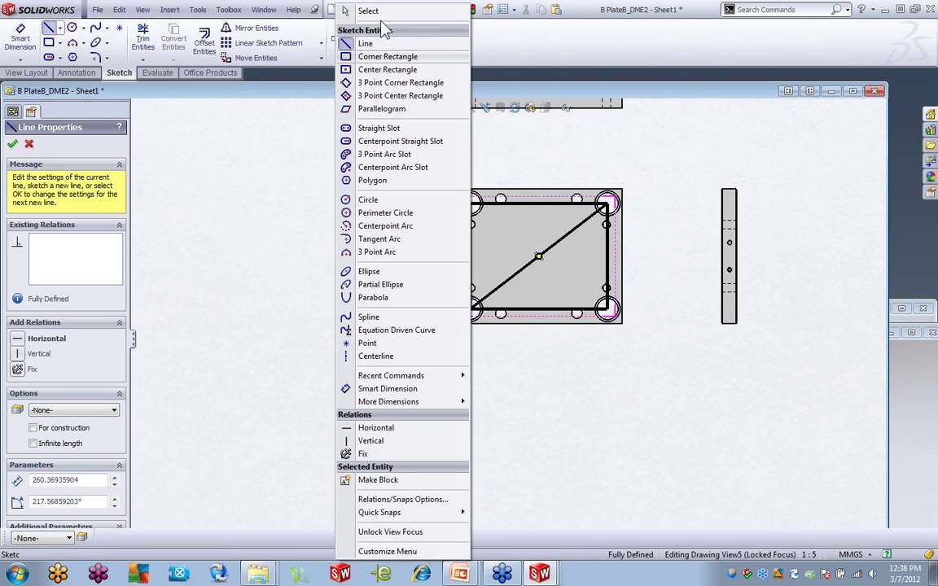
left_click(352, 12)
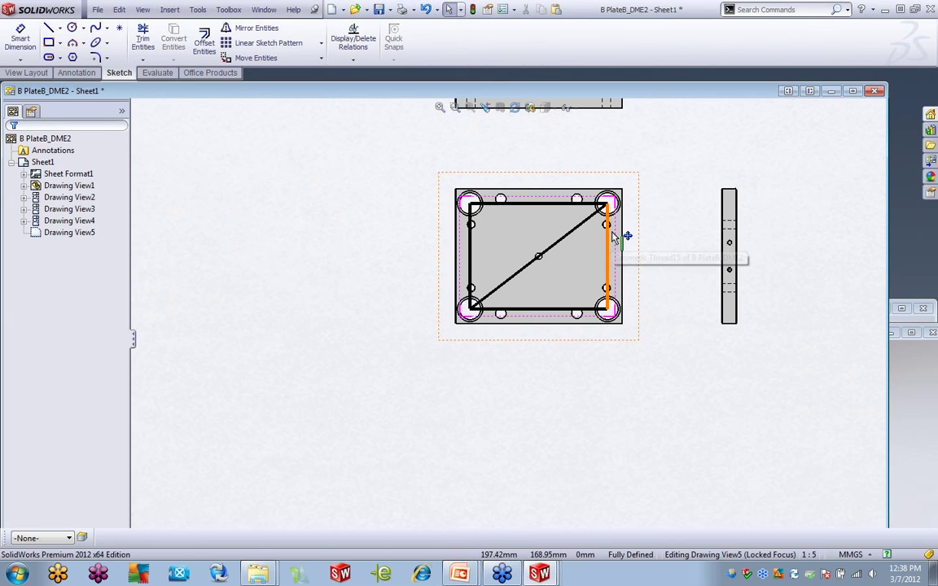
Step: Test-select the sketched lines and the front view, then bring up the view's shortcut menu
left_click(606, 264)
left_click_drag(609, 230, 531, 301)
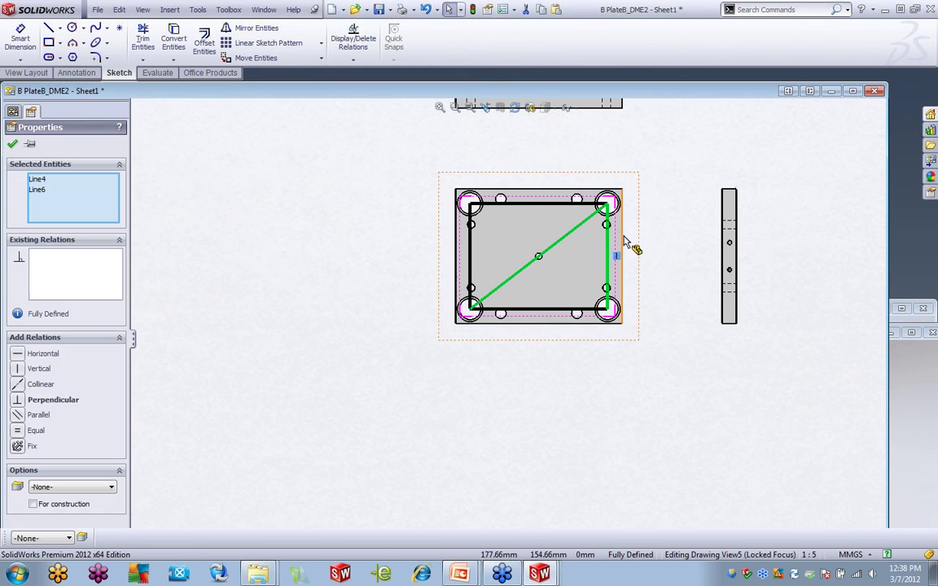
left_click(655, 243)
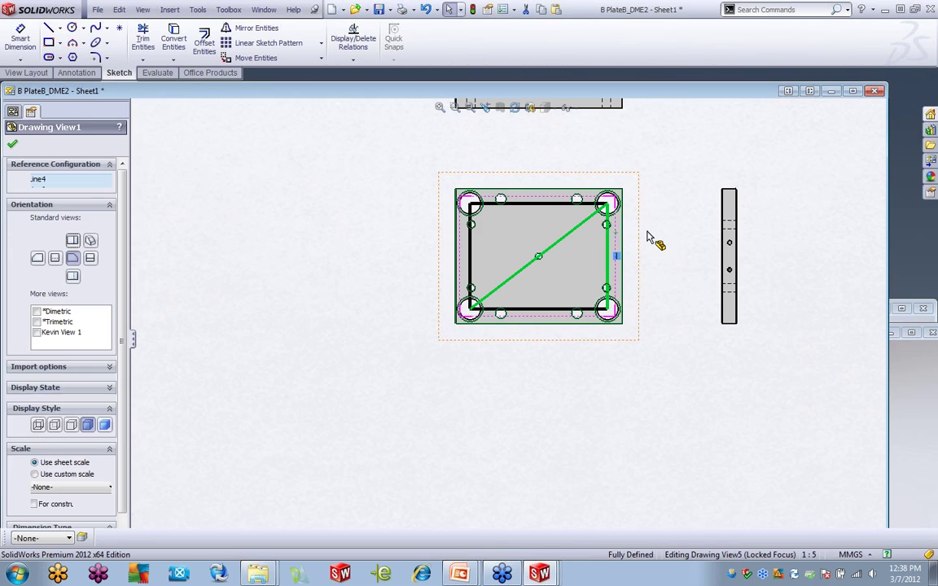
key("Escape")
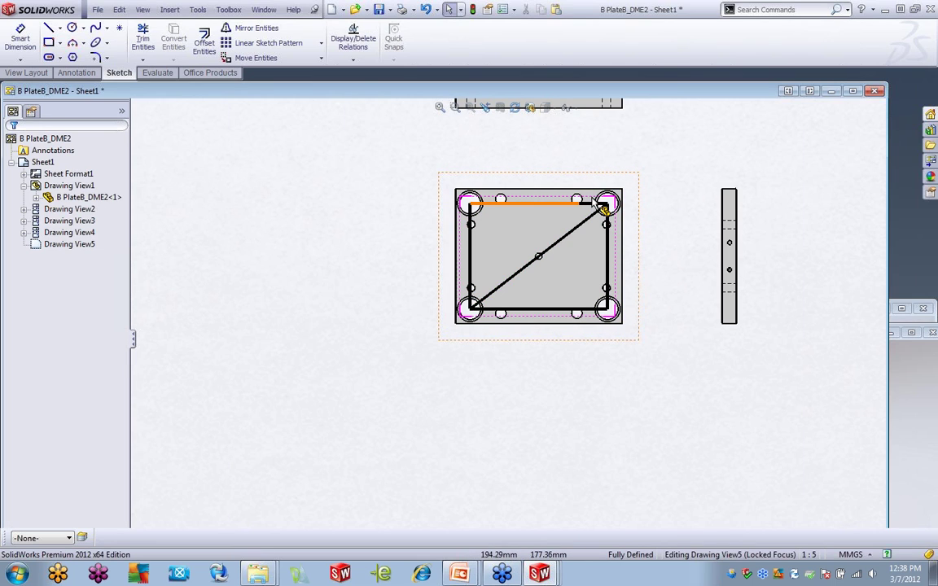
left_click(602, 208)
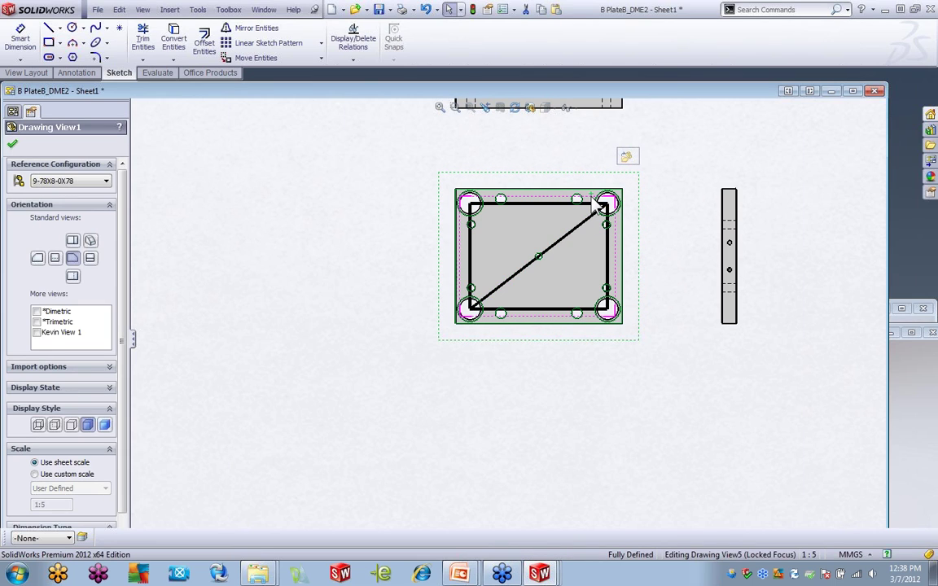
left_click(528, 233)
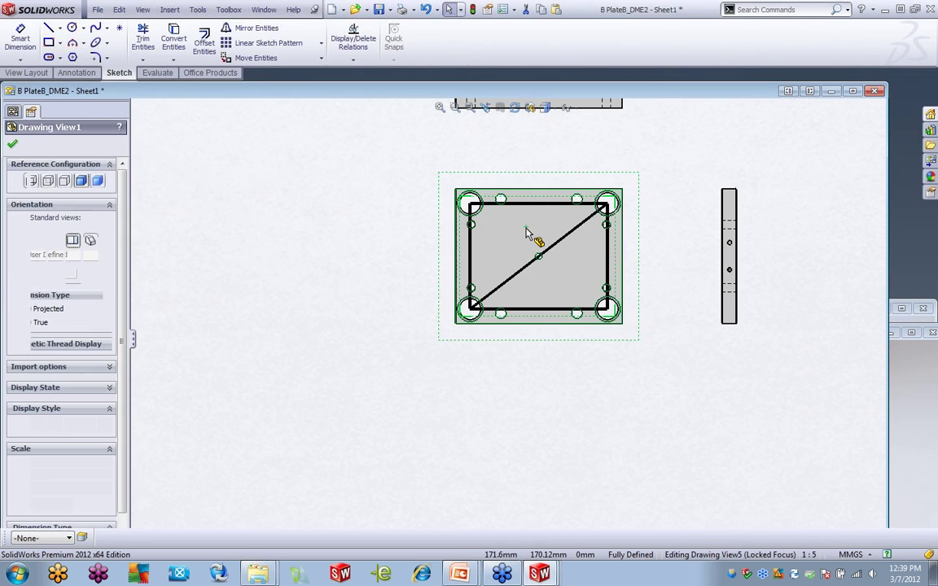
right_click(528, 233)
left_click(562, 334)
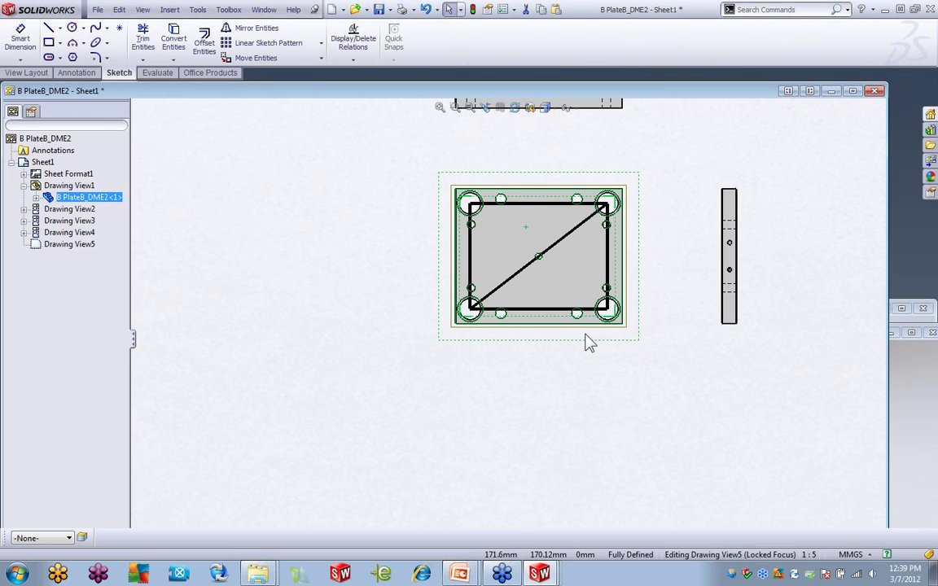
Step: Move the front view to the lower left and lock sketch focus onto Drawing View1
left_click(561, 326)
left_click(514, 381)
mouse_move(515, 348)
left_mouse_down()
mouse_move(335, 394)
mouse_move(258, 434)
mouse_move(291, 429)
left_mouse_up()
double_click(373, 299)
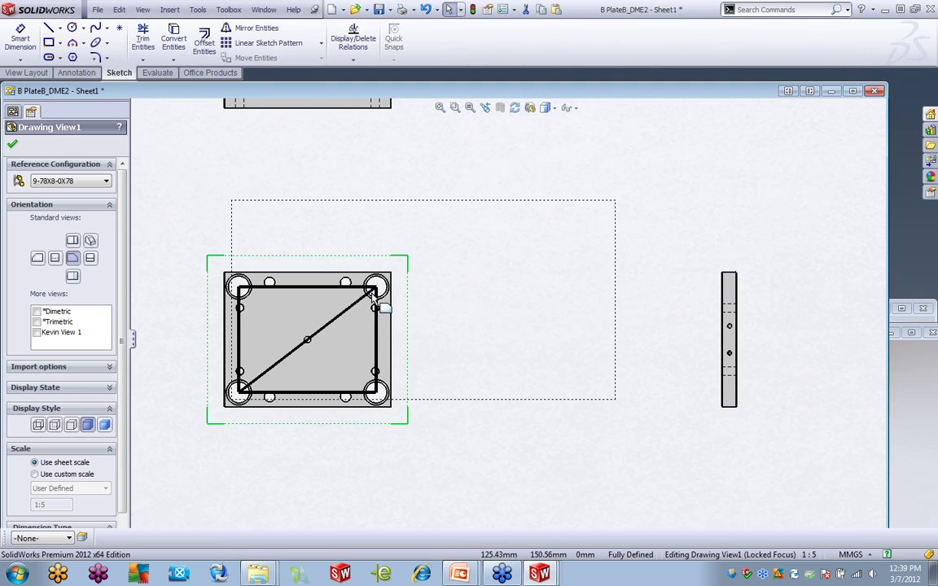
left_click(380, 296)
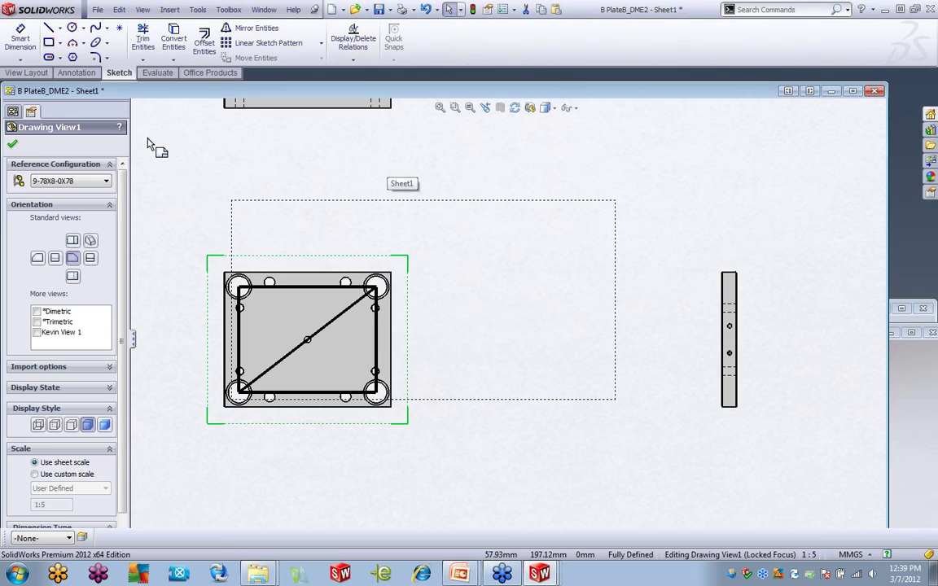
left_click(29, 72)
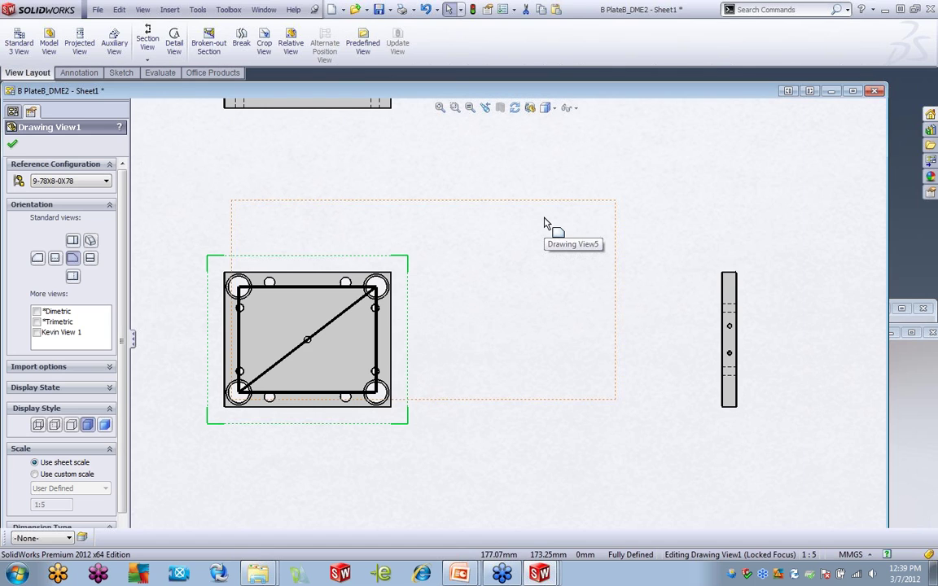
Step: Advance the slide show from Derived Views to the Update Drawing Views slide, then return to SolidWorks
mouse_move(461, 574)
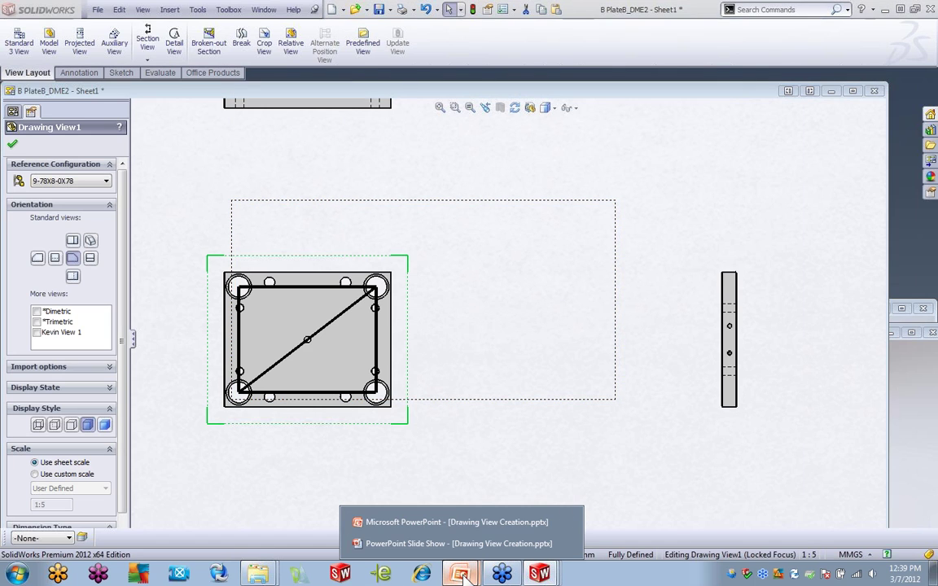
left_click(447, 543)
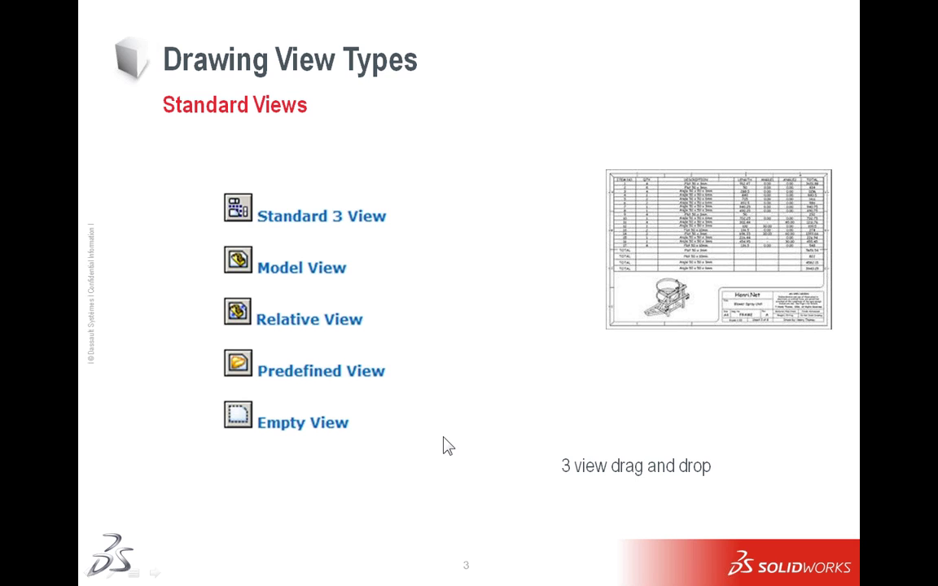
left_click(461, 329)
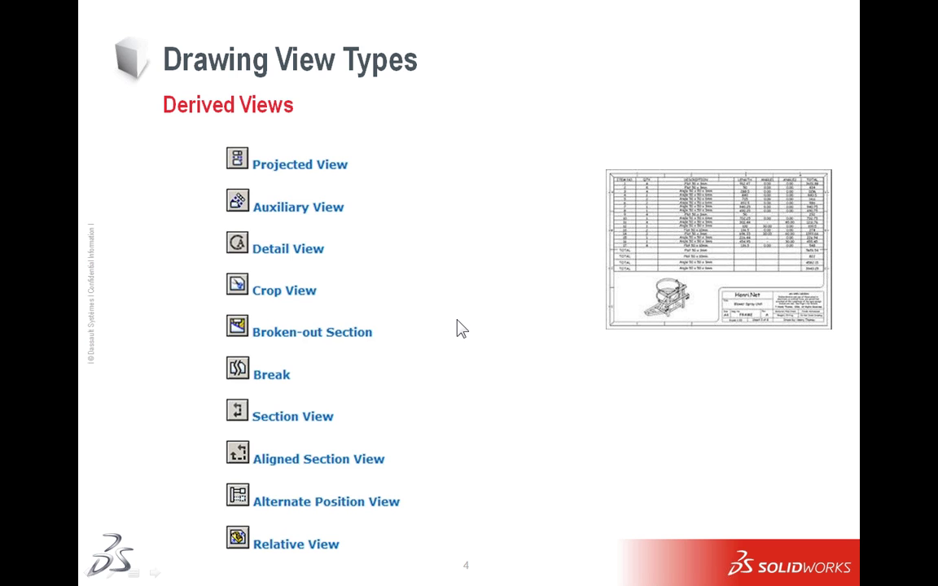
key("Right")
key("Left")
left_click(422, 439)
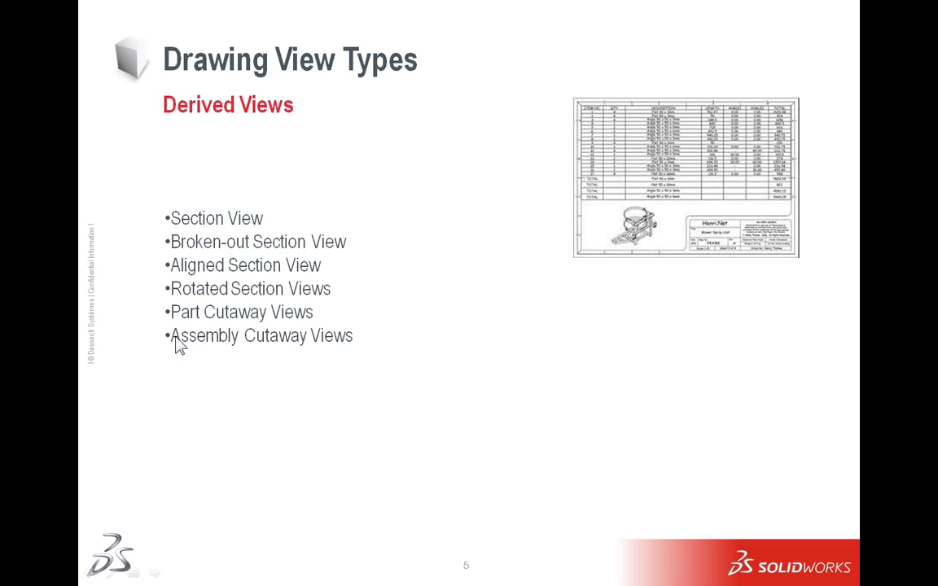
left_click(459, 366)
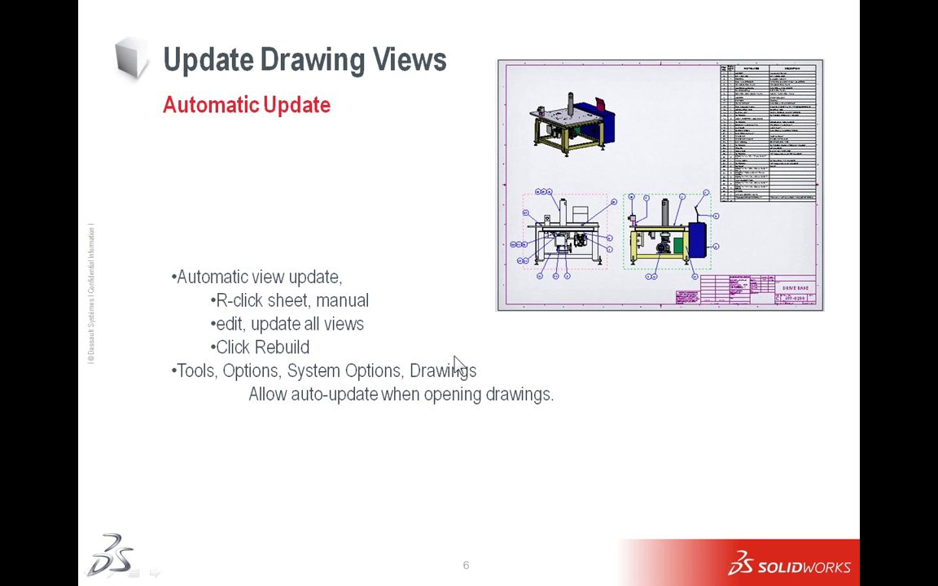
key("alt+Tab")
key("alt+Tab")
key("alt+Tab")
key("alt+Tab")
key("alt+Tab")
key("alt+Tab")
key("alt+Tab")
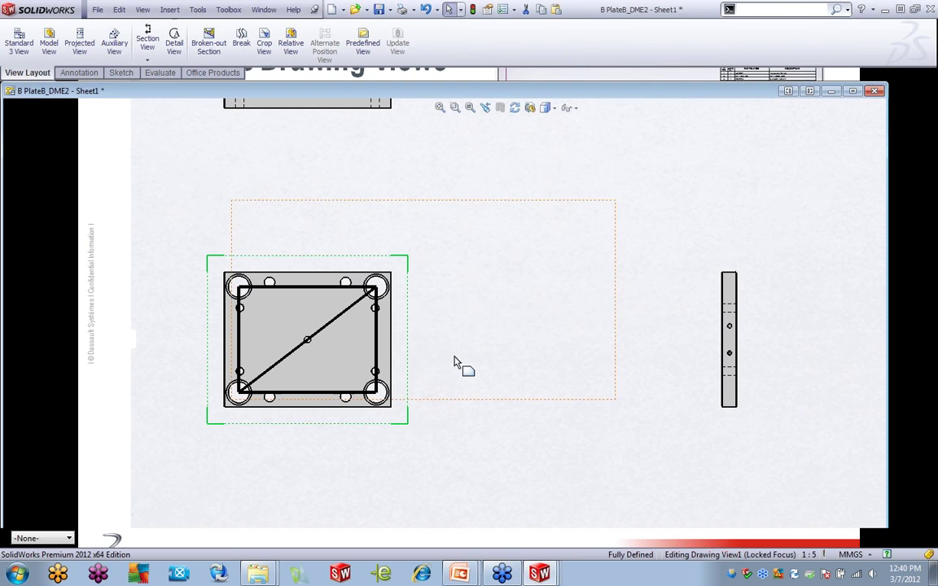
Step: Delete Drawing View1 and the empty Drawing View5, confirming each deletion
left_click(440, 389)
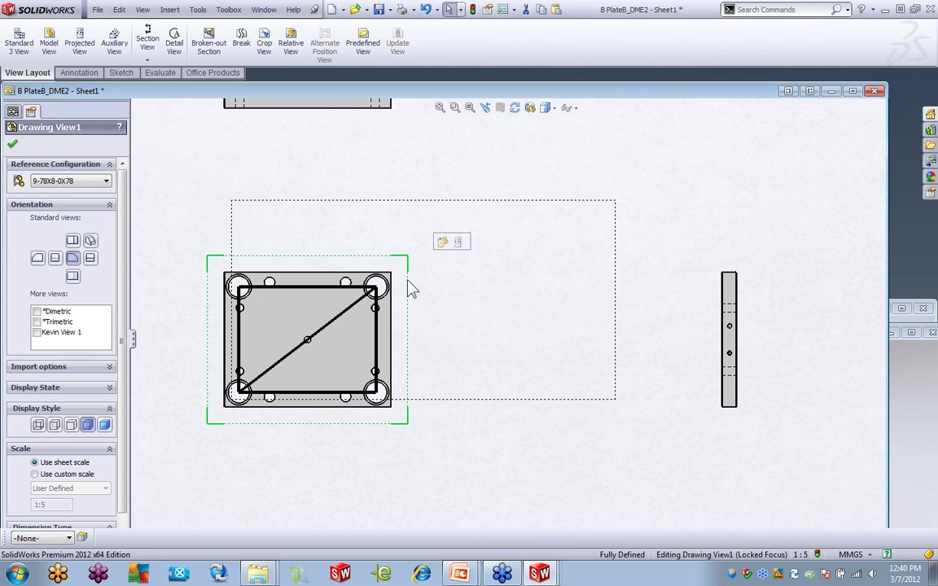
key("Delete")
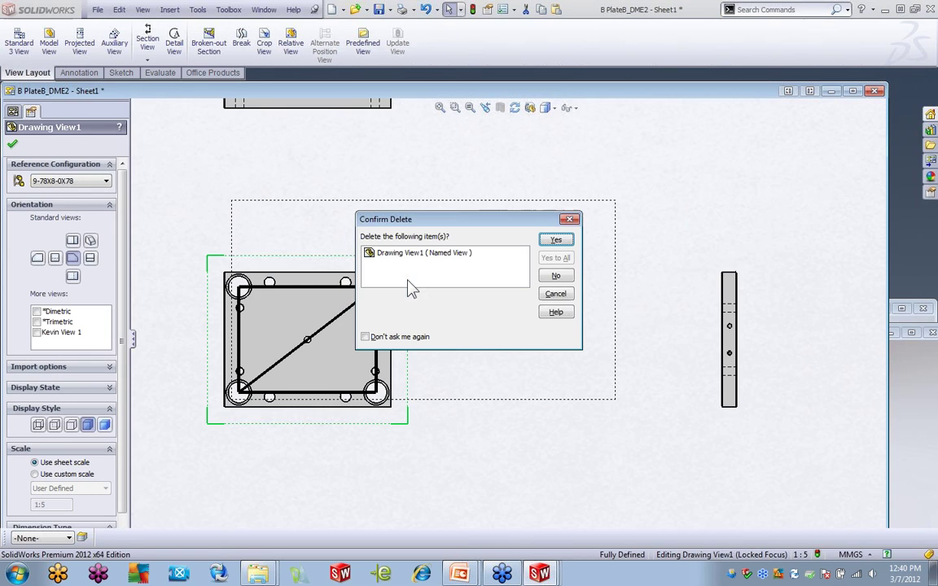
left_click(556, 240)
scroll(502, 290, "up", 5)
scroll(502, 297, "down", 3)
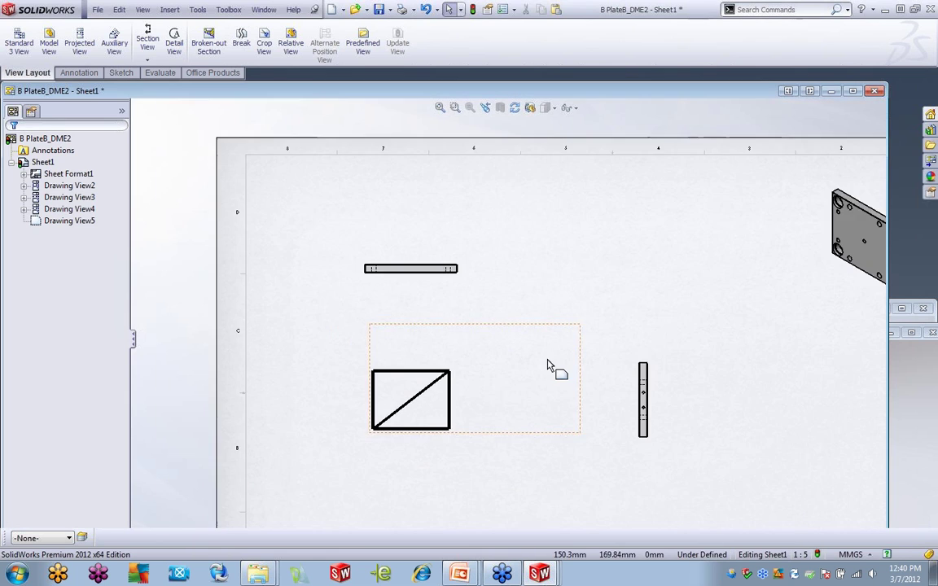
scroll(547, 367, "up", 1)
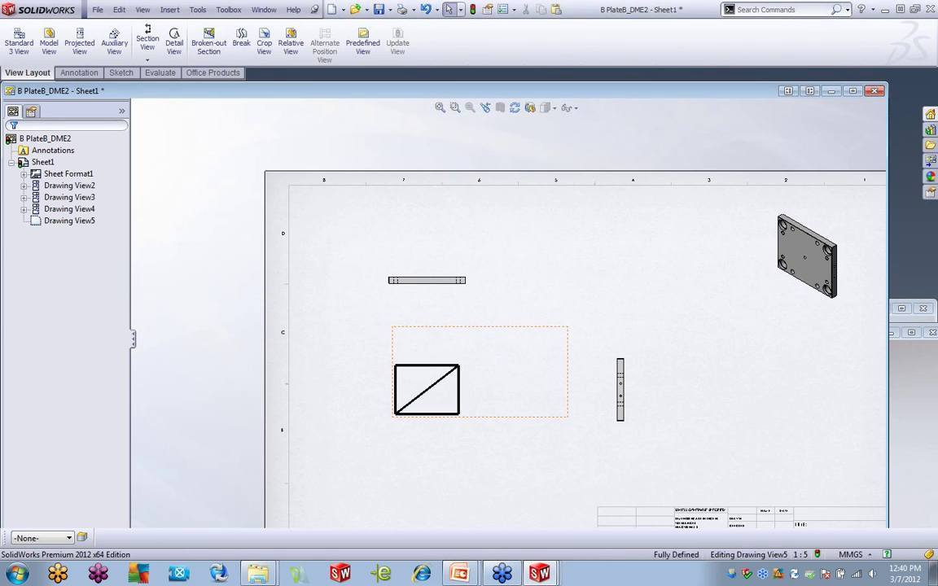
left_click(507, 334)
key("Delete")
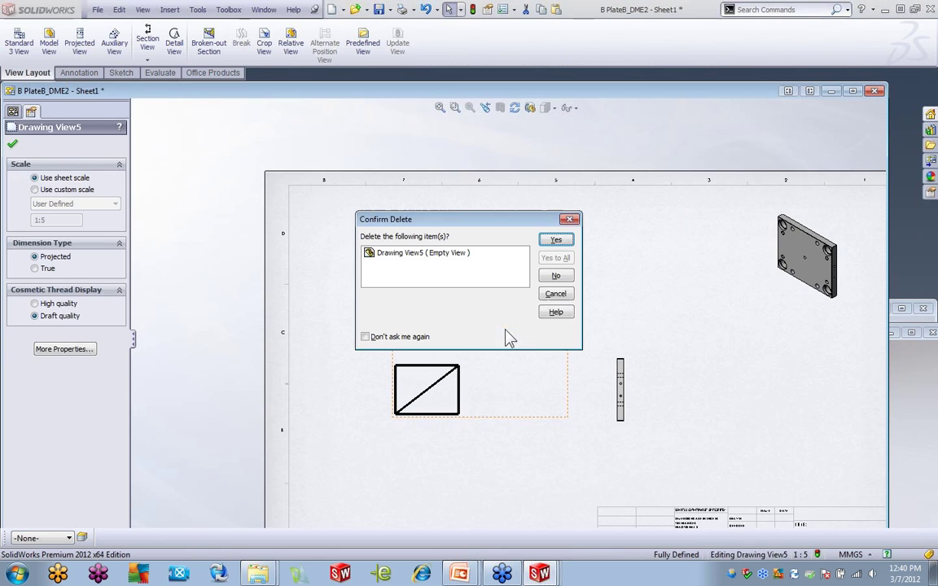
left_click(550, 242)
Step: Place a projected top view below Drawing View2, the plate's edge view
left_click(460, 277)
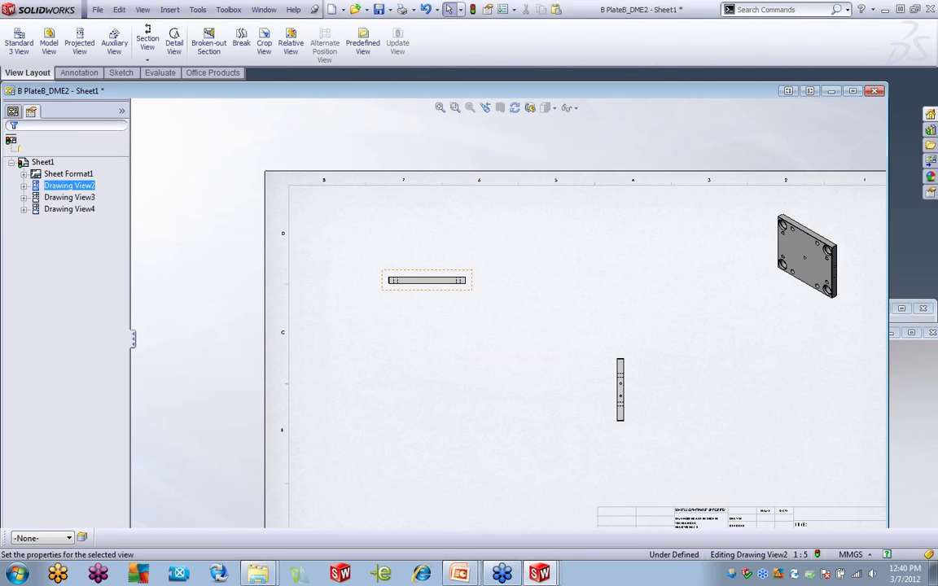
left_click(79, 42)
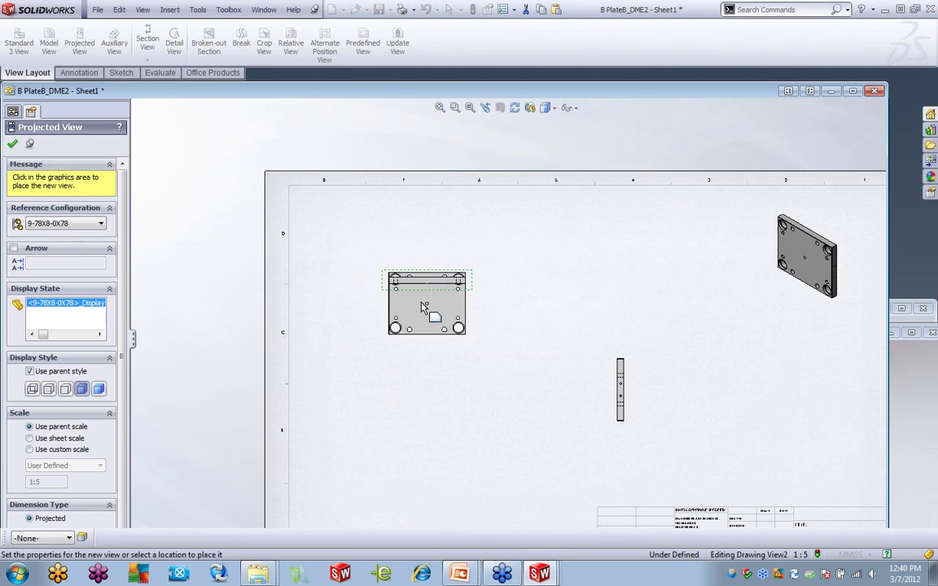
left_click(425, 370)
Step: Sketch a three-segment stepped line across the top view through the centre hole
key("Escape")
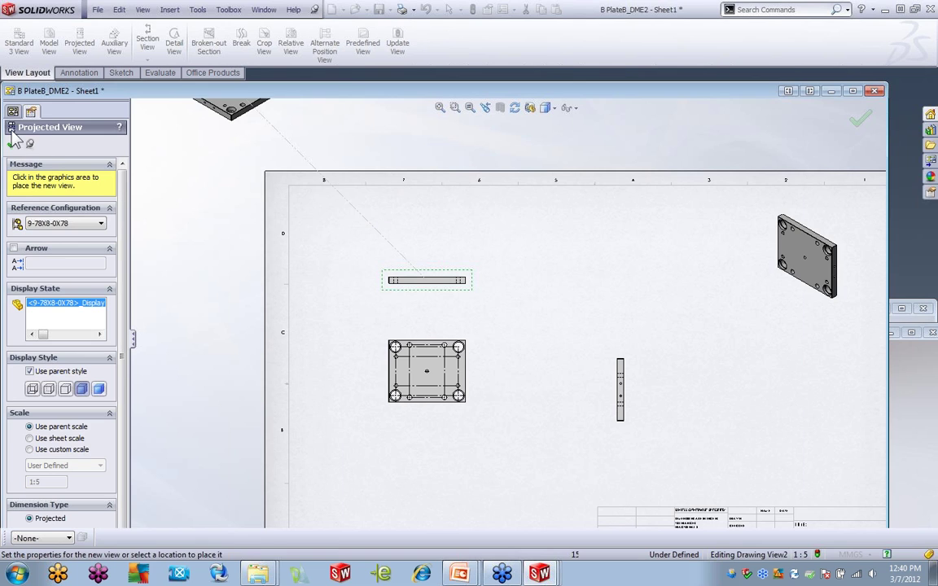
scroll(476, 391, "down", 5)
scroll(482, 389, "down", 2)
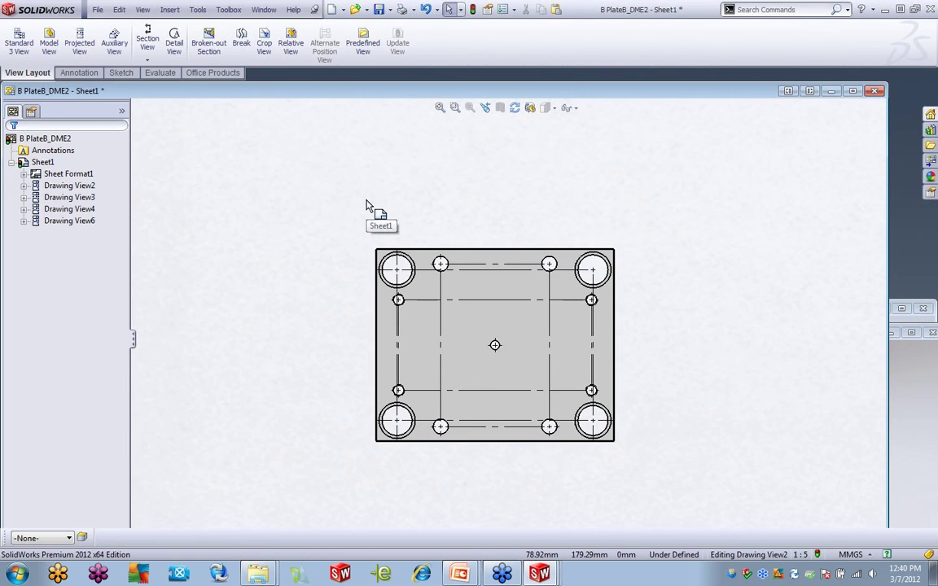
left_click(120, 73)
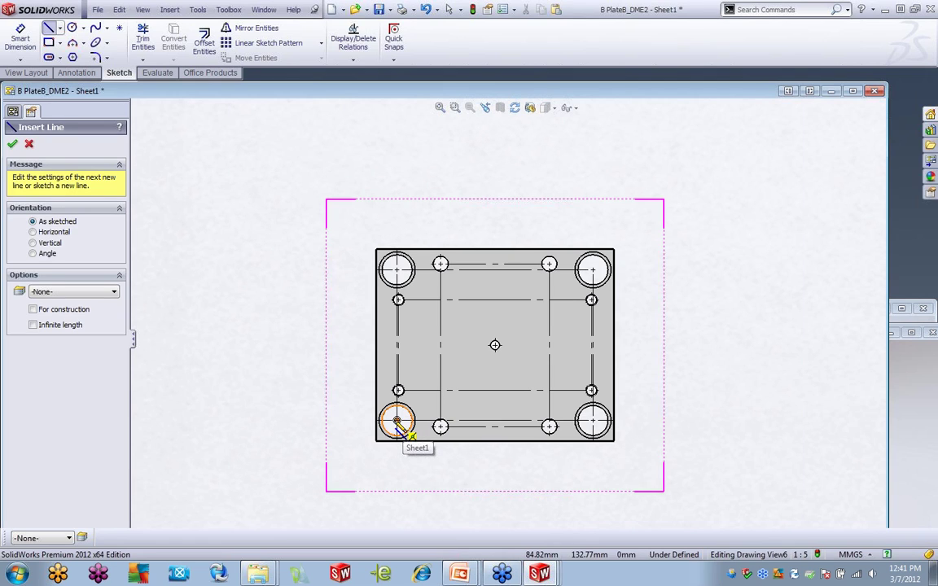
left_click(365, 421)
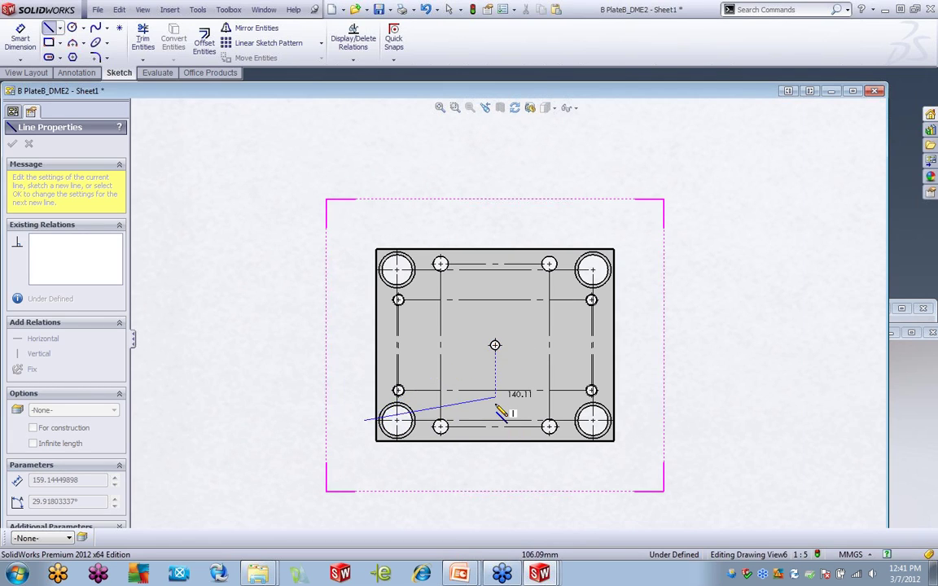
left_click(495, 421)
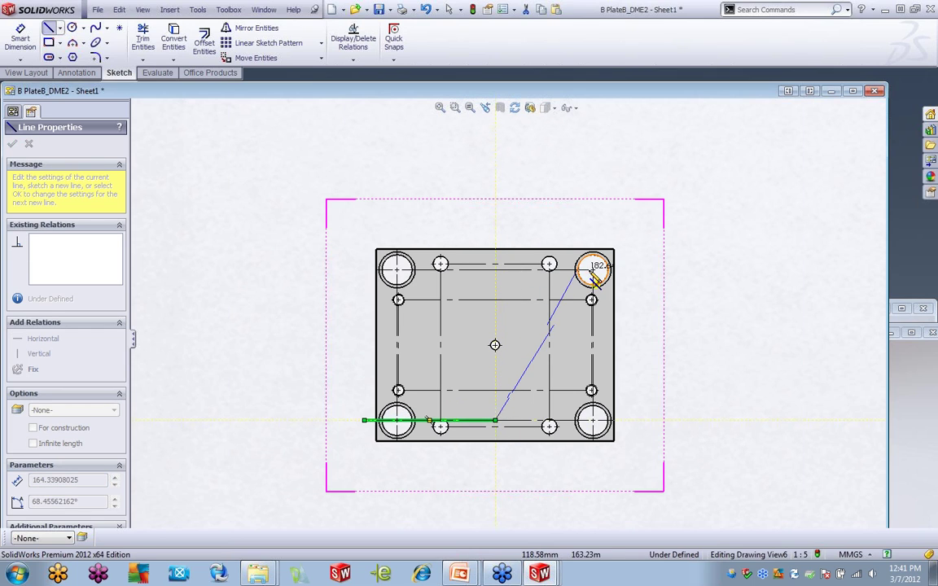
left_click(495, 270)
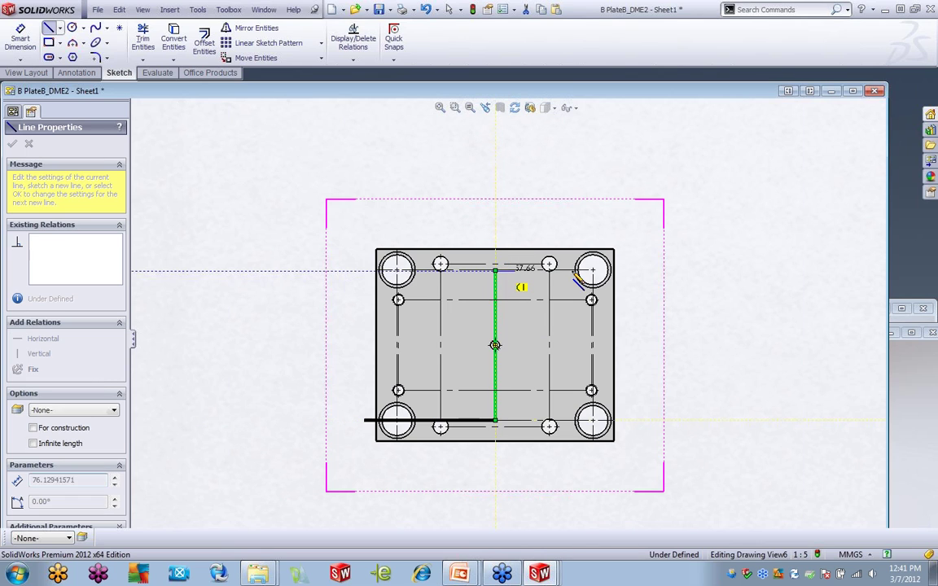
left_click(649, 270)
right_click(666, 217)
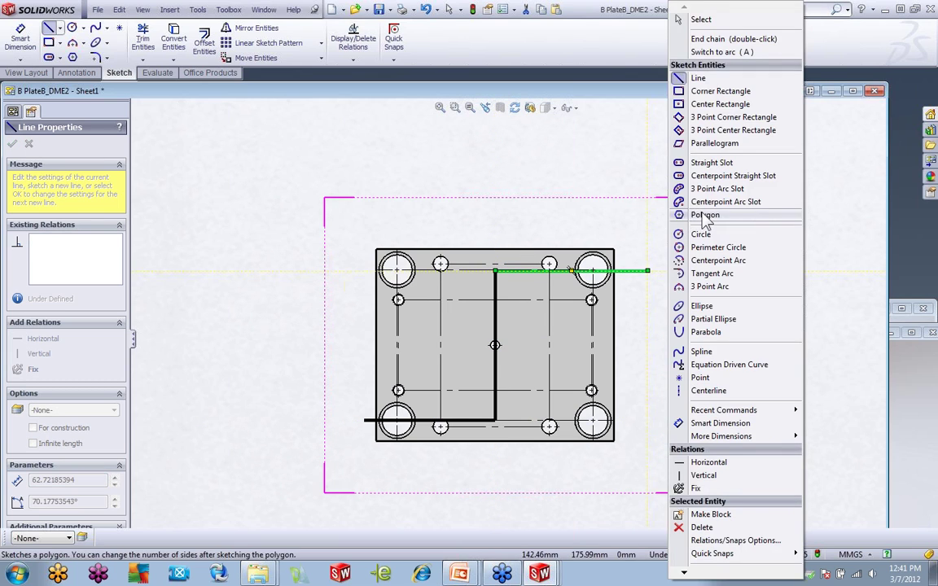
left_click(690, 18)
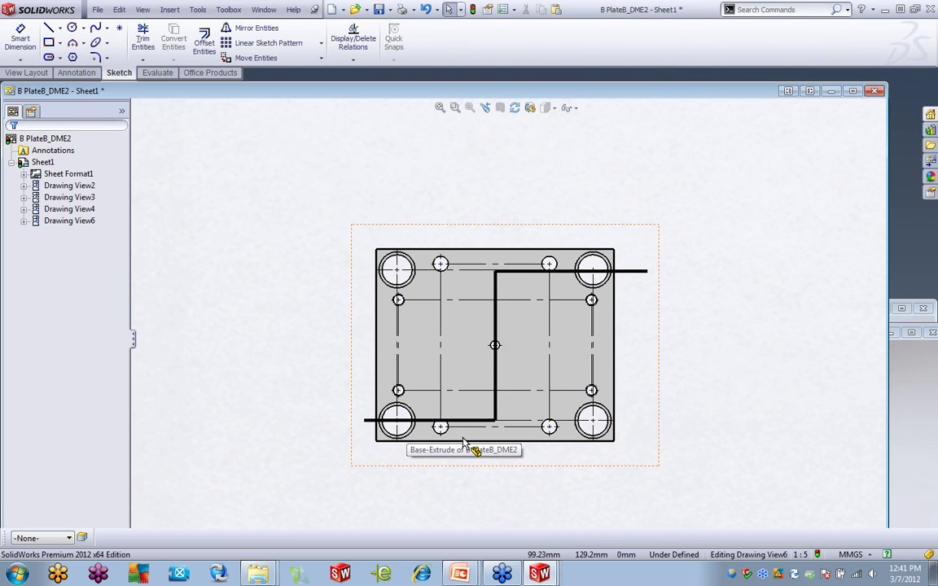
Step: Select the three stepped lines and make them aligned section line A-A
left_click(507, 279)
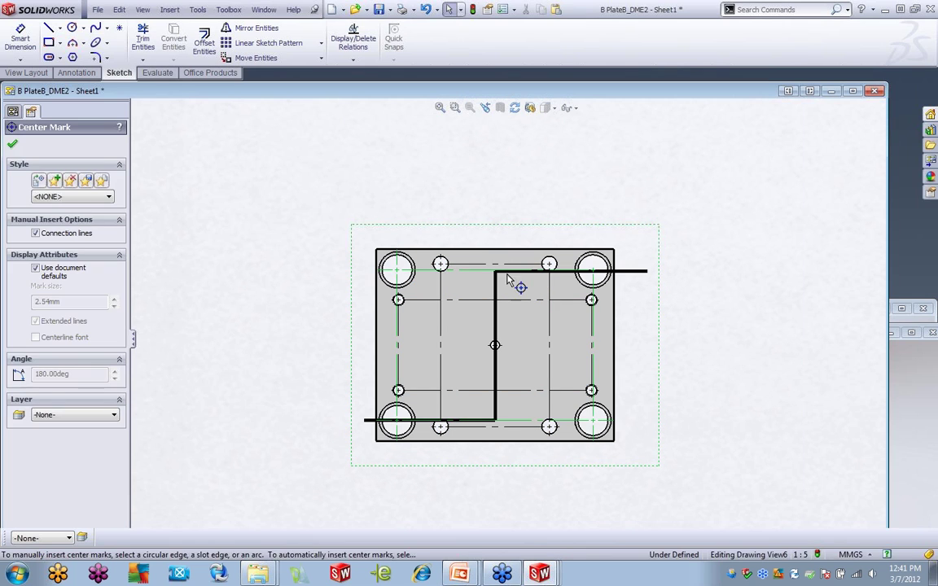
left_click(497, 281)
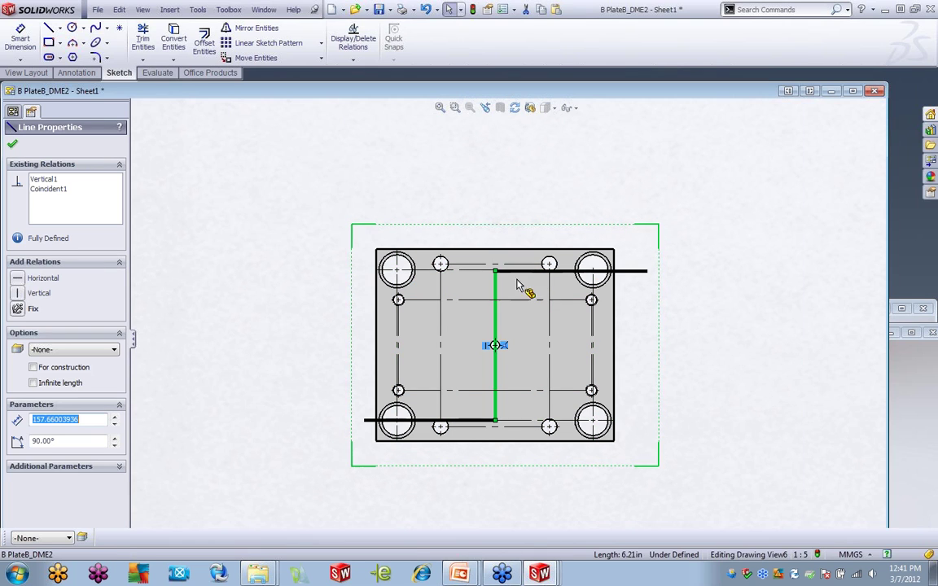
left_click(640, 273, "ctrl")
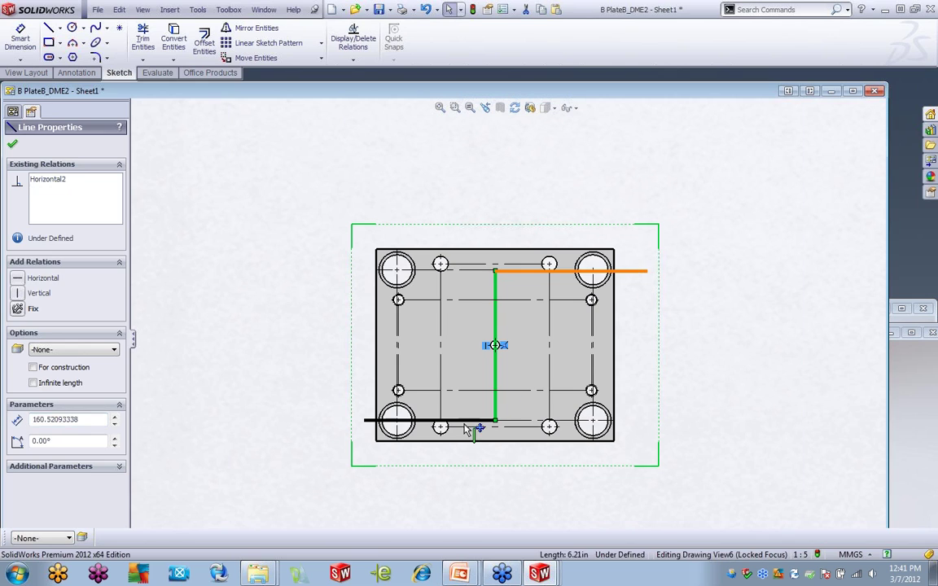
left_click(383, 421, "ctrl")
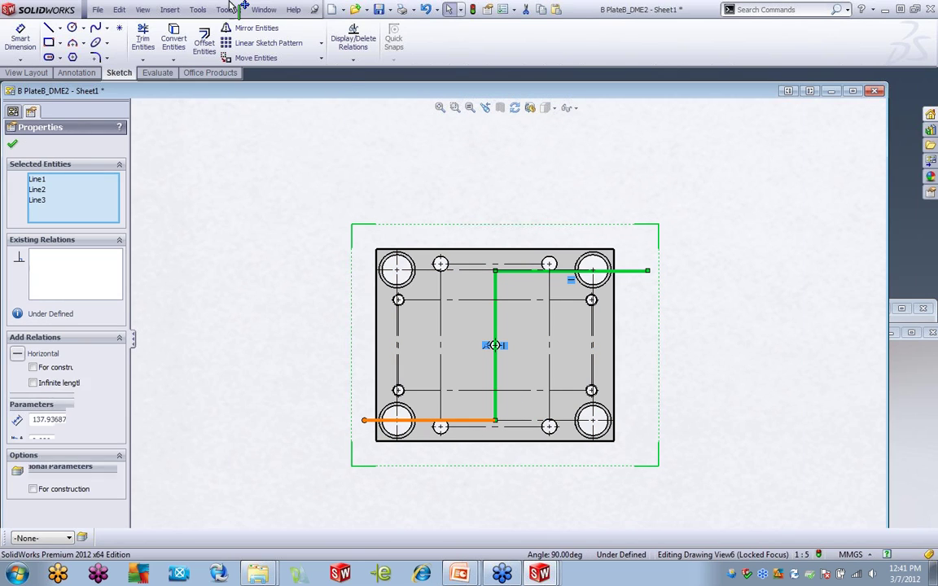
left_click(33, 72)
left_click(148, 59)
left_click(164, 86)
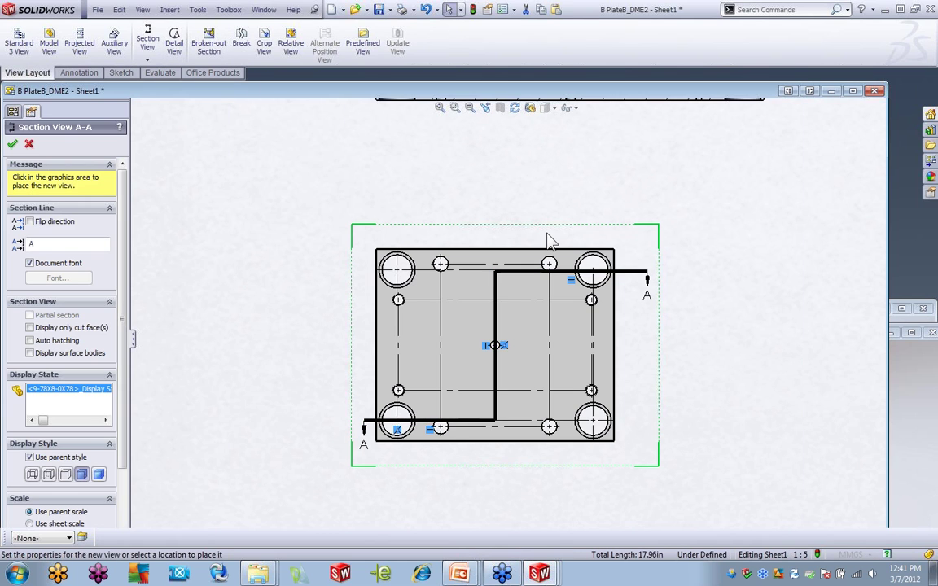
left_click(569, 216)
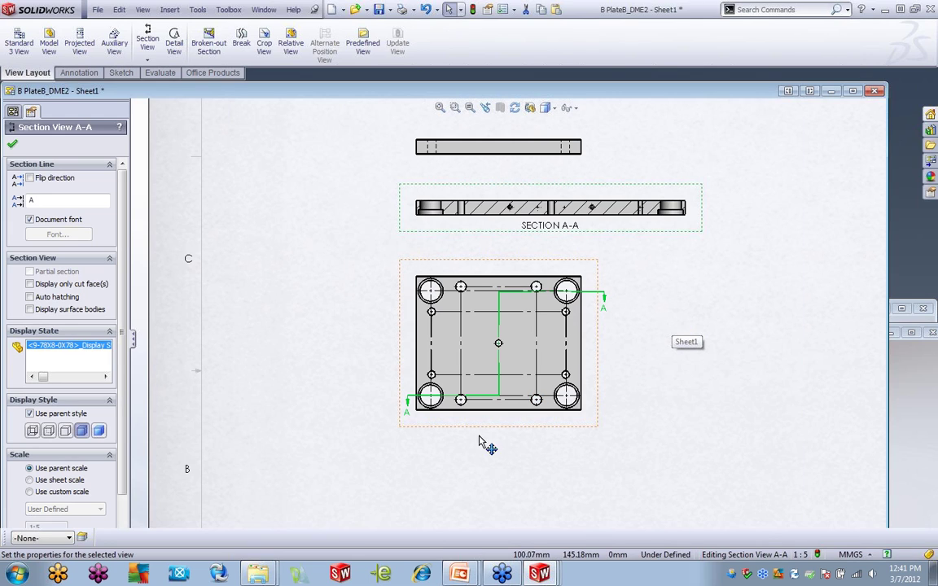
left_click(412, 399)
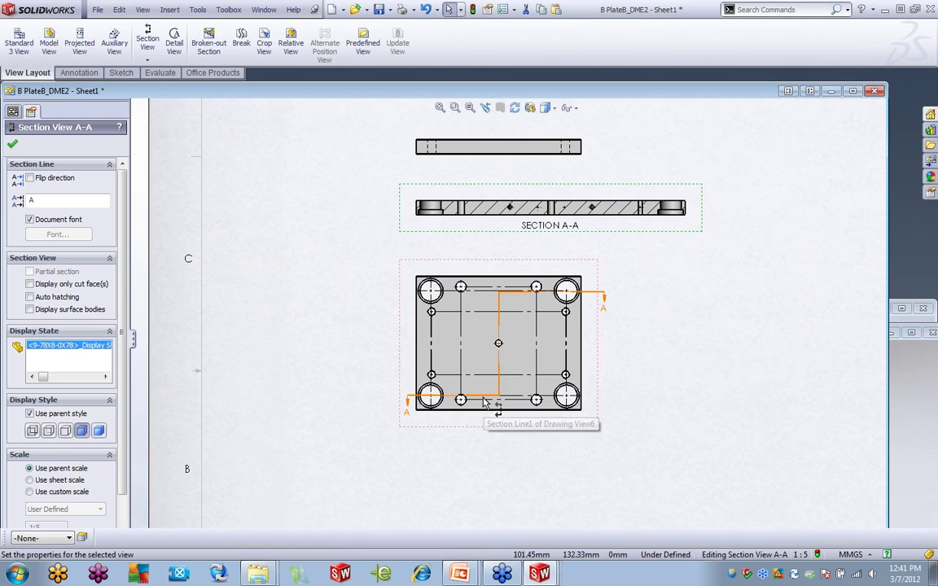
left_click(468, 425)
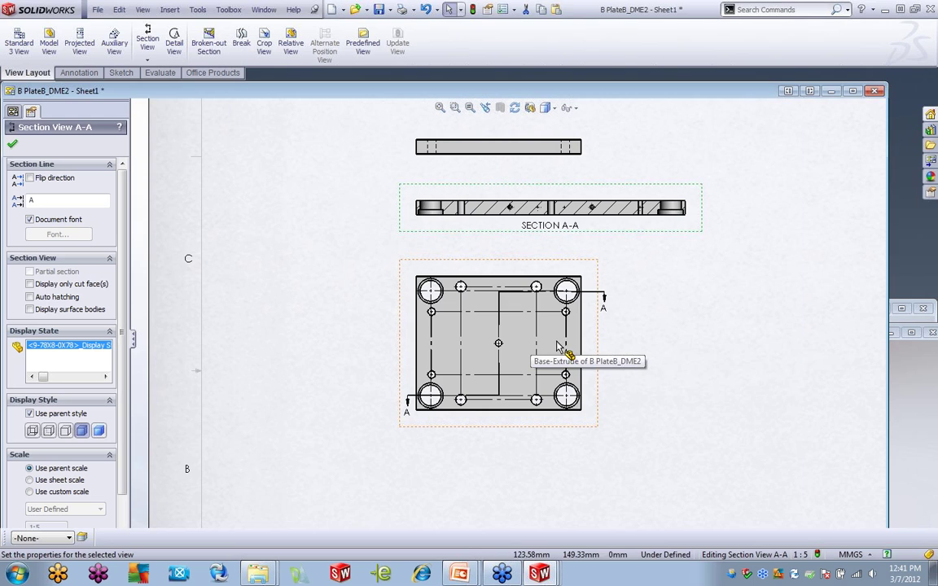
left_click(499, 345)
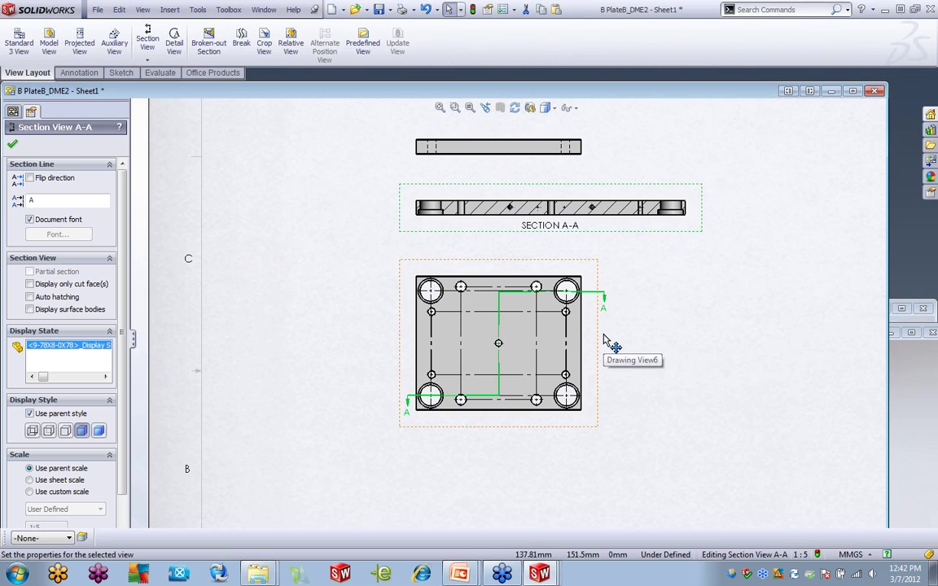
left_click(639, 361)
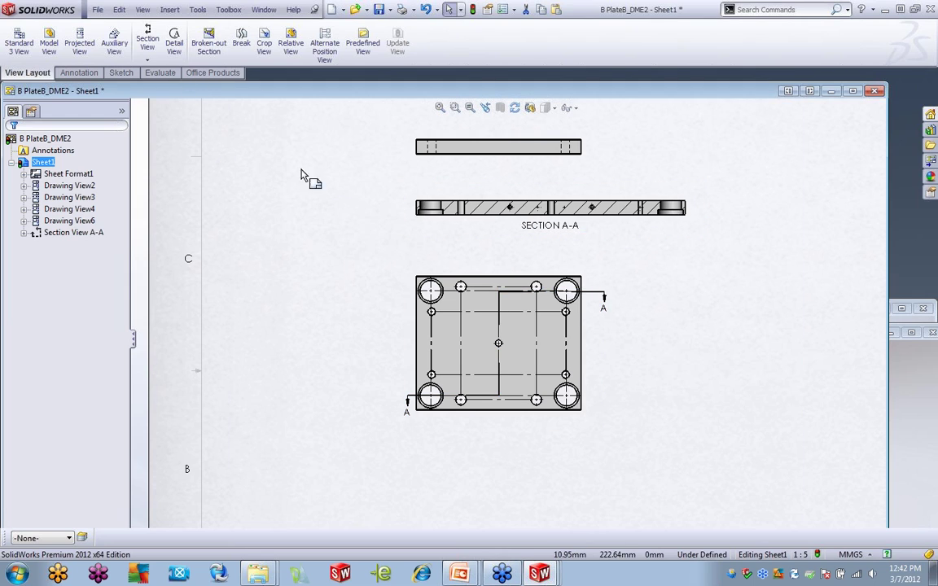
Step: Open the plate part from the plan view, return to the maximized drawing, and show Recent Documents
left_click(584, 276)
right_click(592, 273)
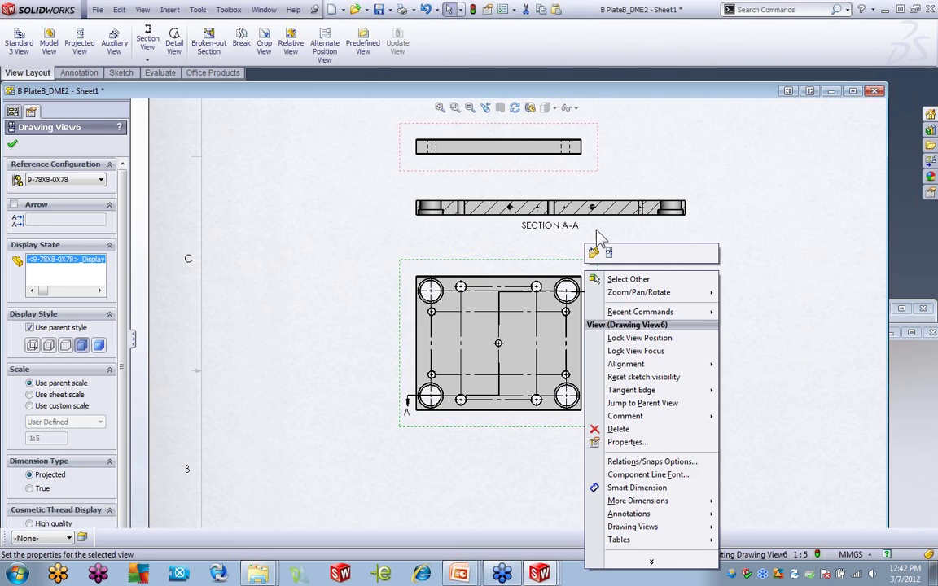
left_click(594, 253)
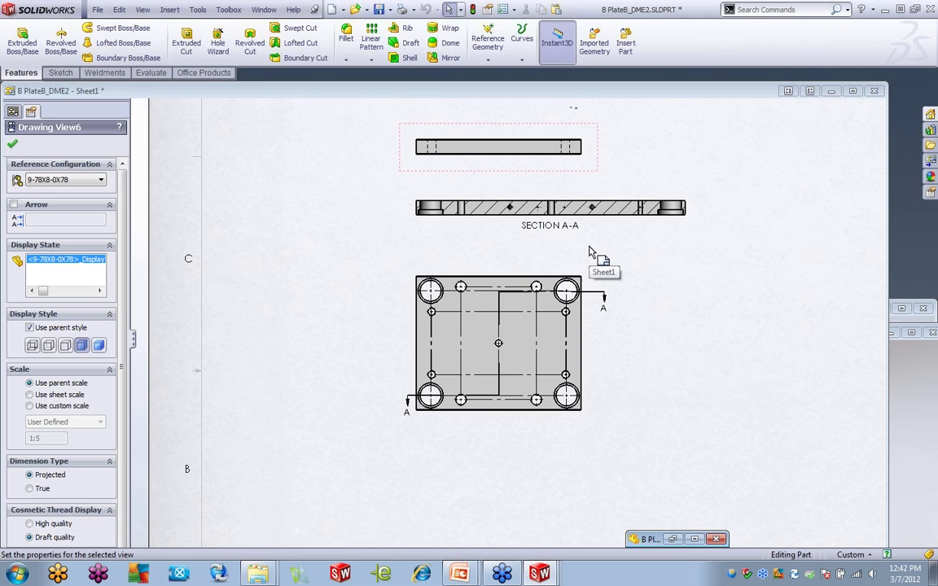
left_click(852, 91)
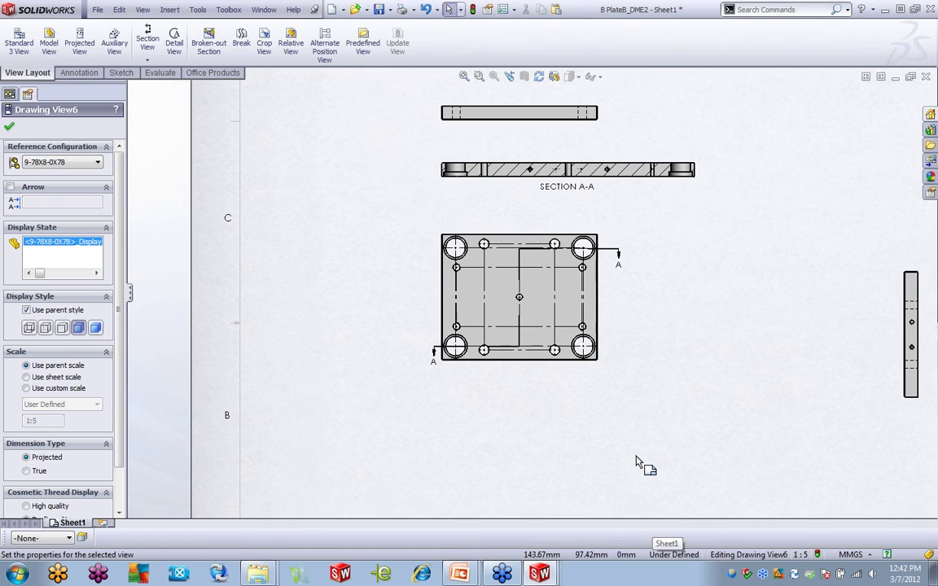
key("r")
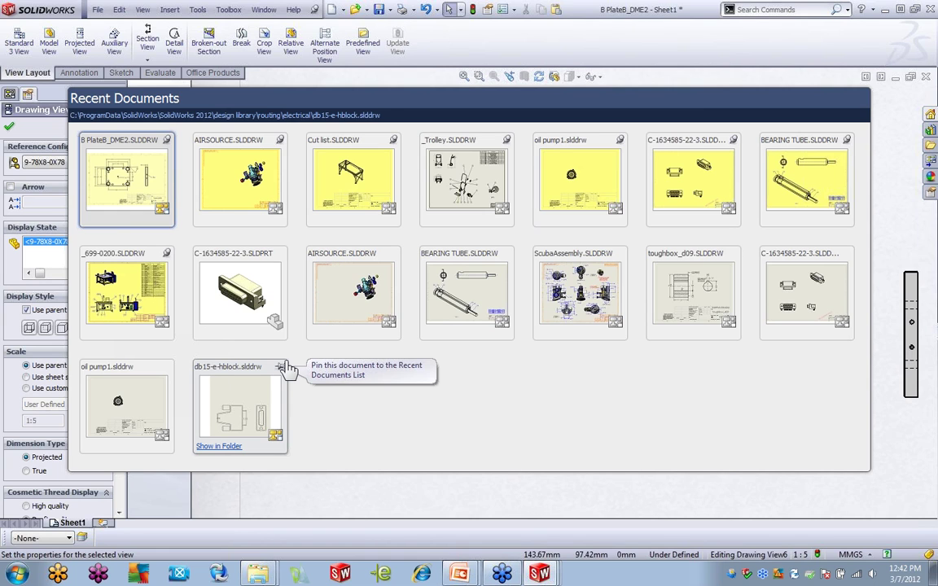
Step: Open C-1634585-22-3.SLDPRT and add a configuration named Section
left_click(245, 293)
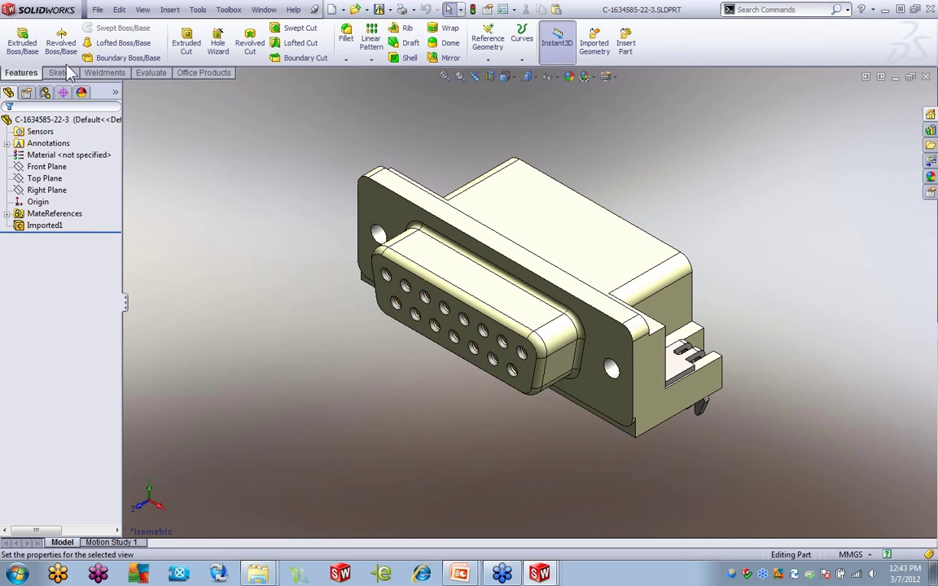
left_click(47, 93)
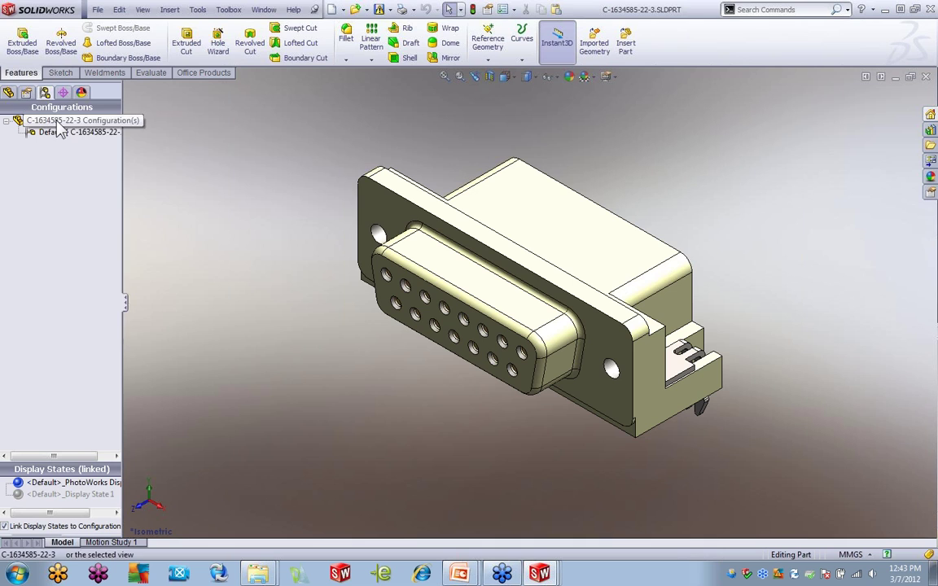
right_click(57, 120)
left_click(104, 206)
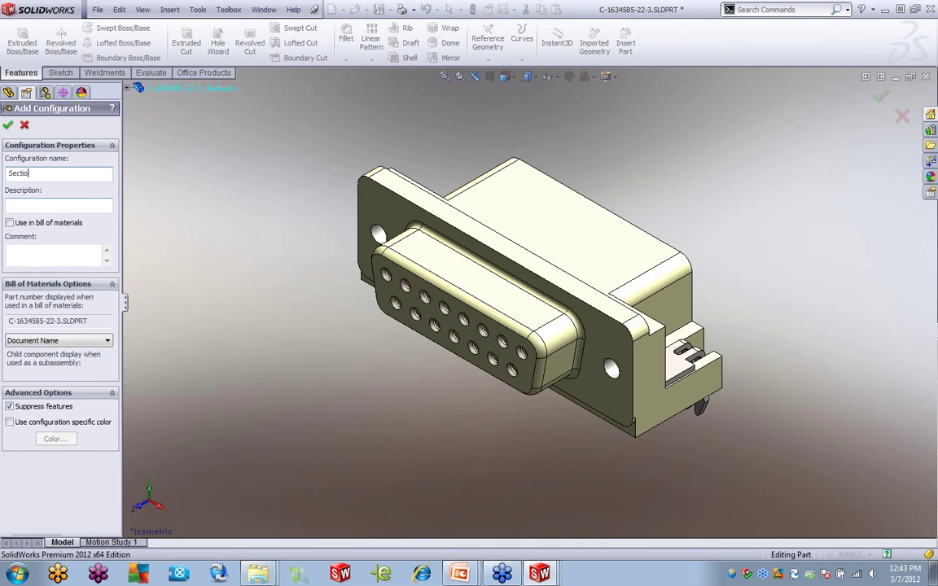
left_click(8, 125)
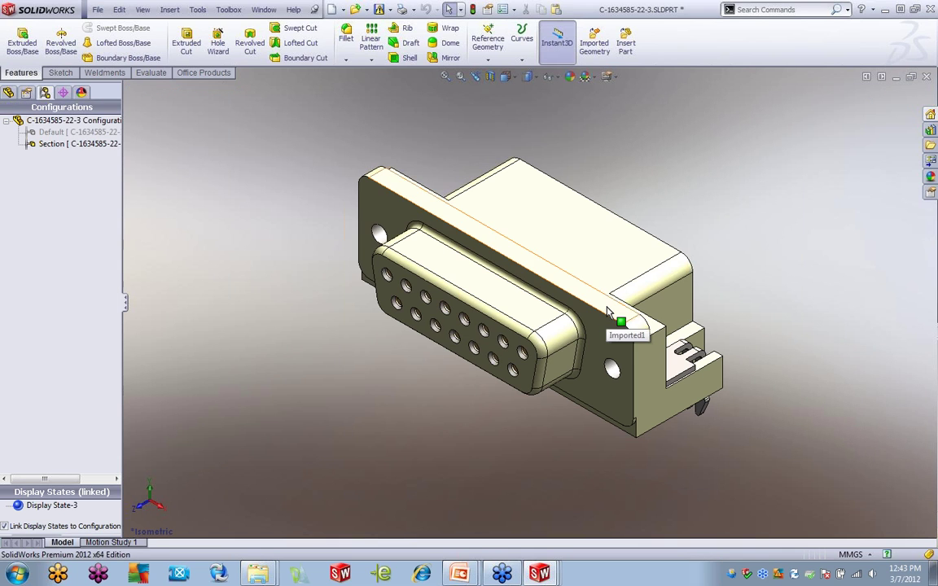
Step: Start Sketch1 on the flange's top face
left_click(609, 313)
left_click(657, 267)
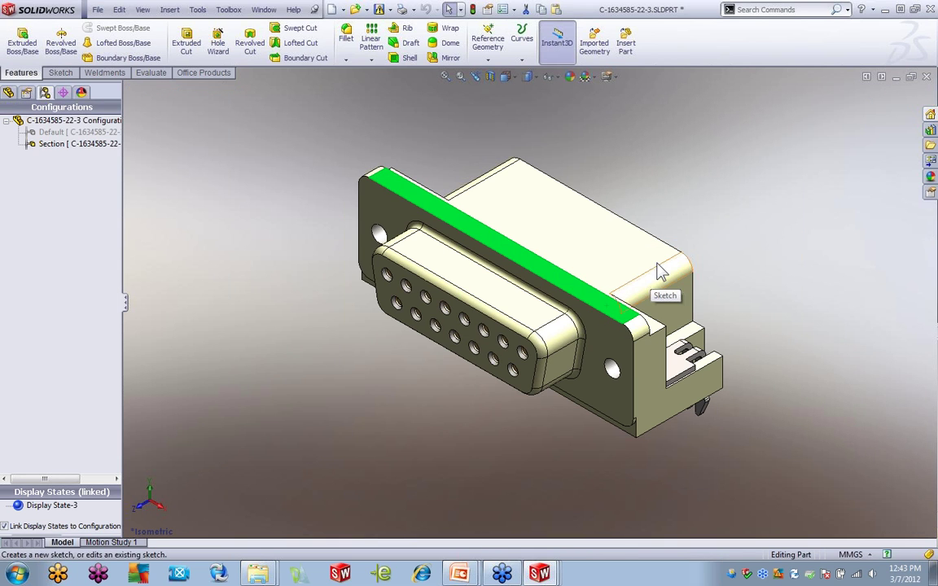
key("space")
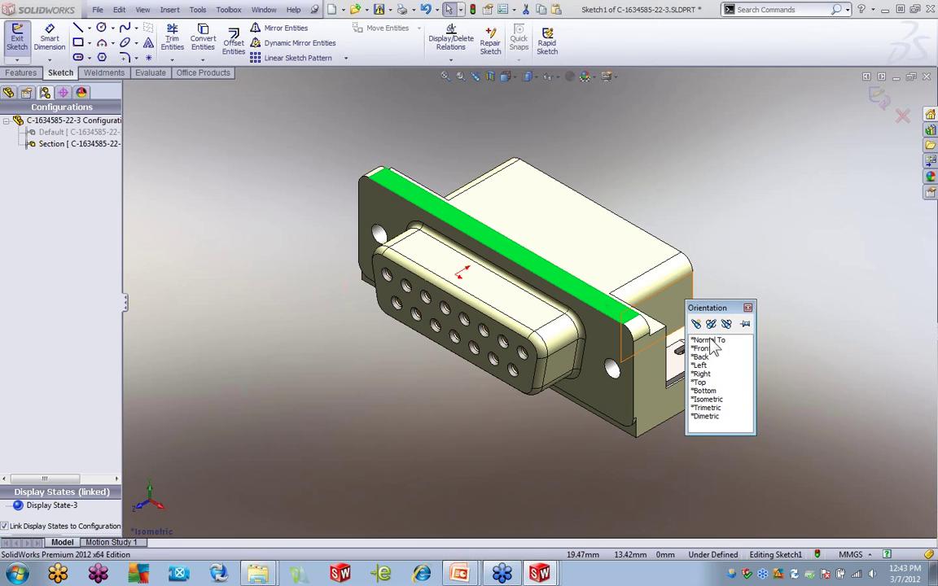
Step: View the sketch normal to, switch to wireframe, and draw a rectangle over the connector's right half
left_click(697, 337)
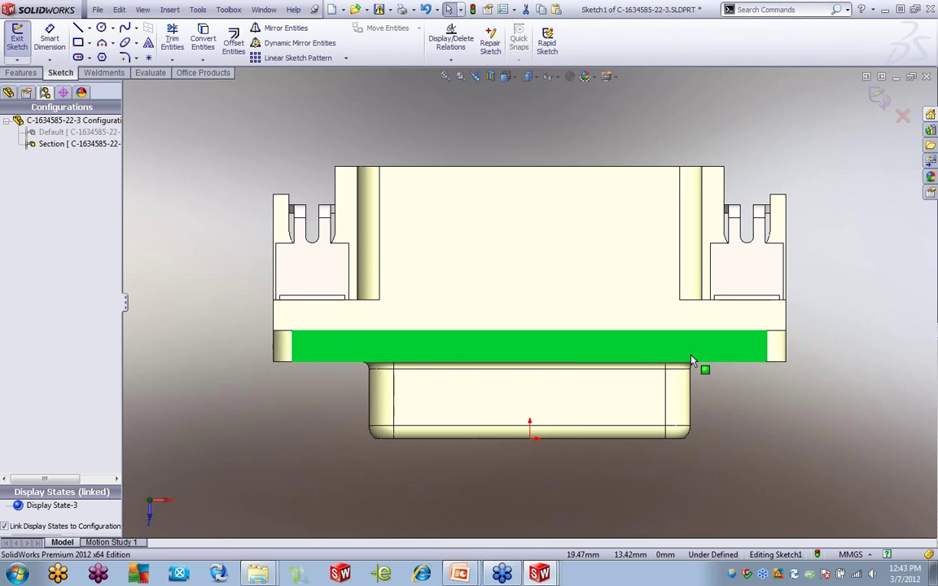
left_click(531, 76)
left_click(527, 158)
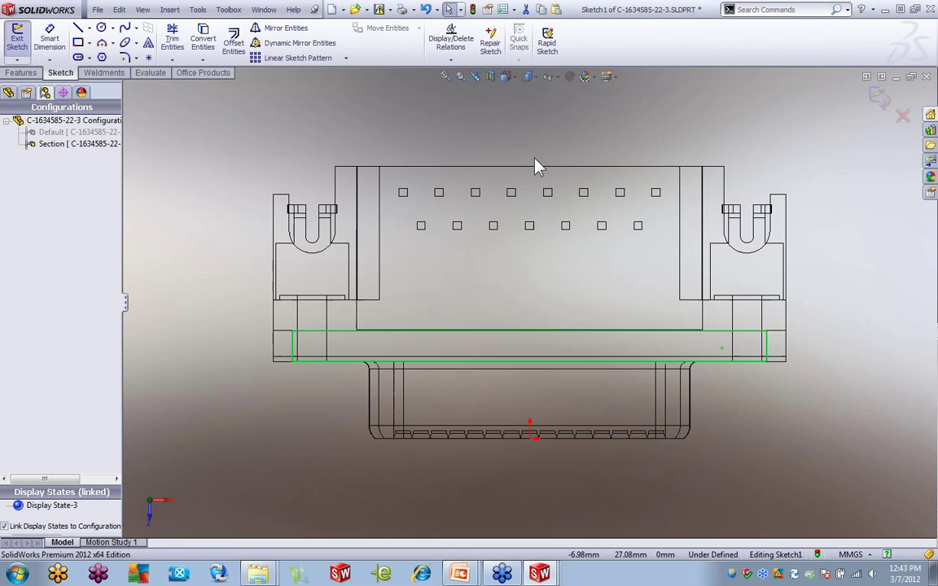
left_click(81, 44)
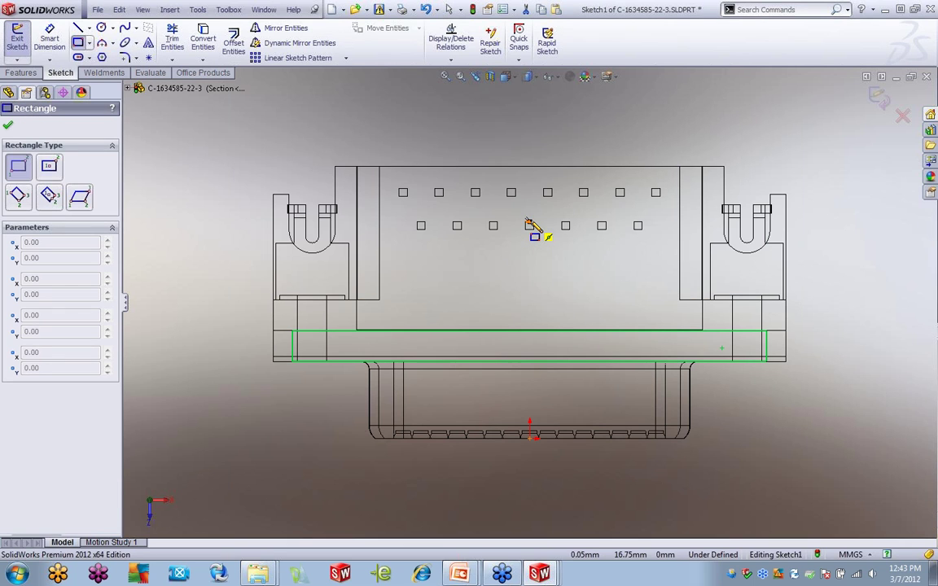
left_click_drag(529, 223, 816, 486)
Step: Extrude-cut the rectangle Through All keeping all bodies, then return to shaded and orbit
left_click(21, 72)
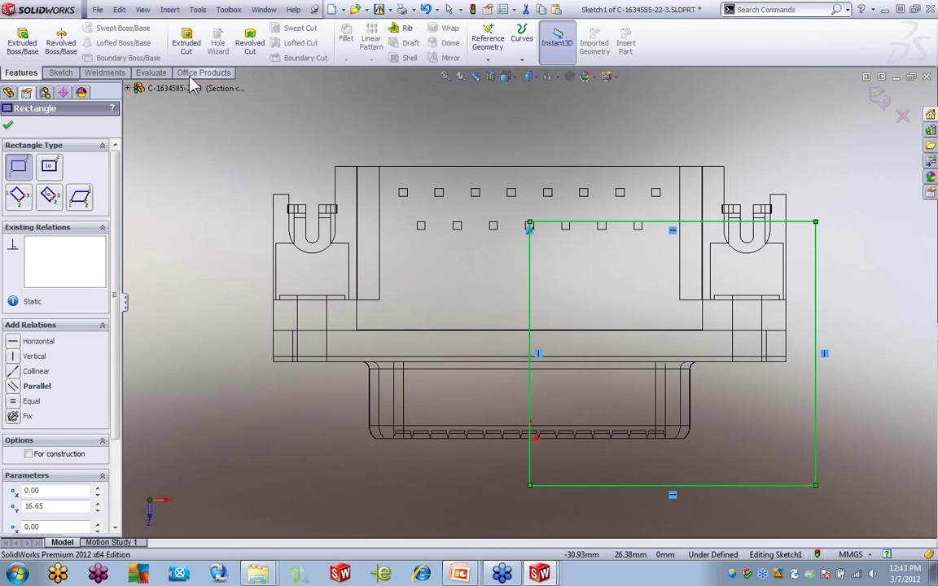
left_click(187, 41)
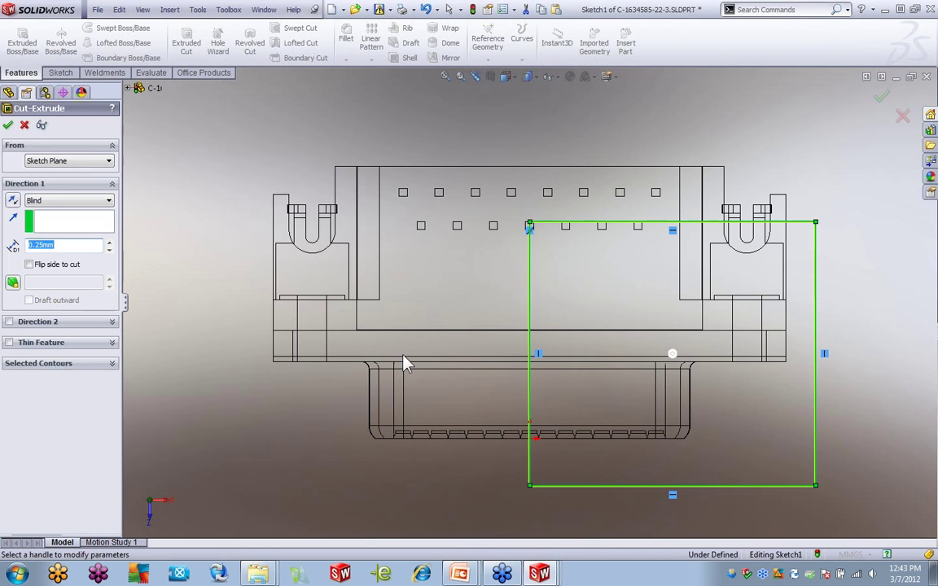
left_click(108, 201)
left_click(49, 222)
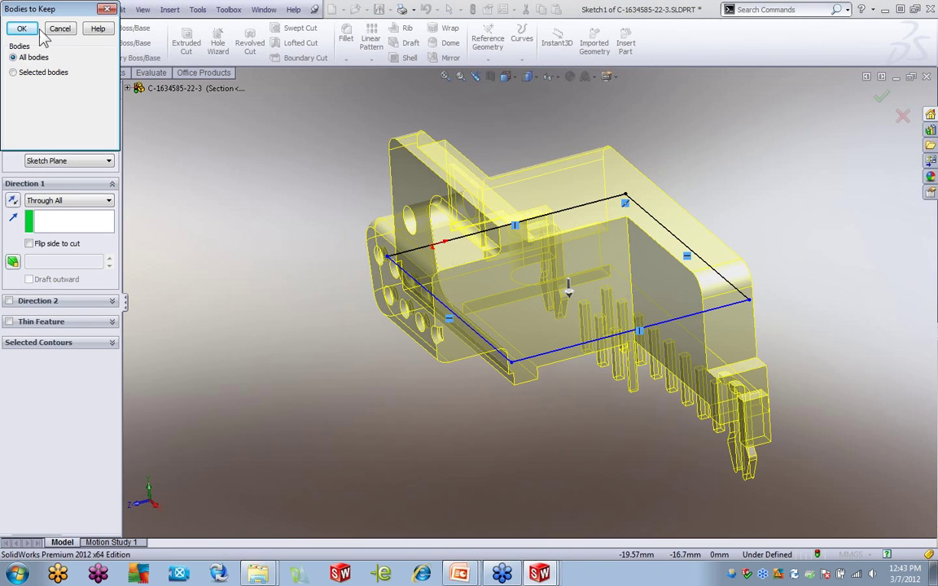
left_click(31, 30)
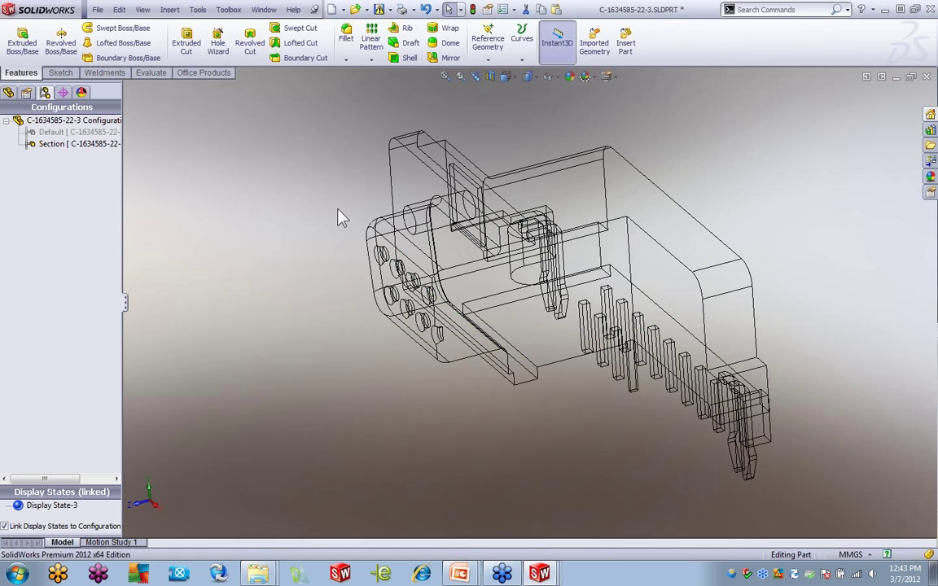
left_click(531, 77)
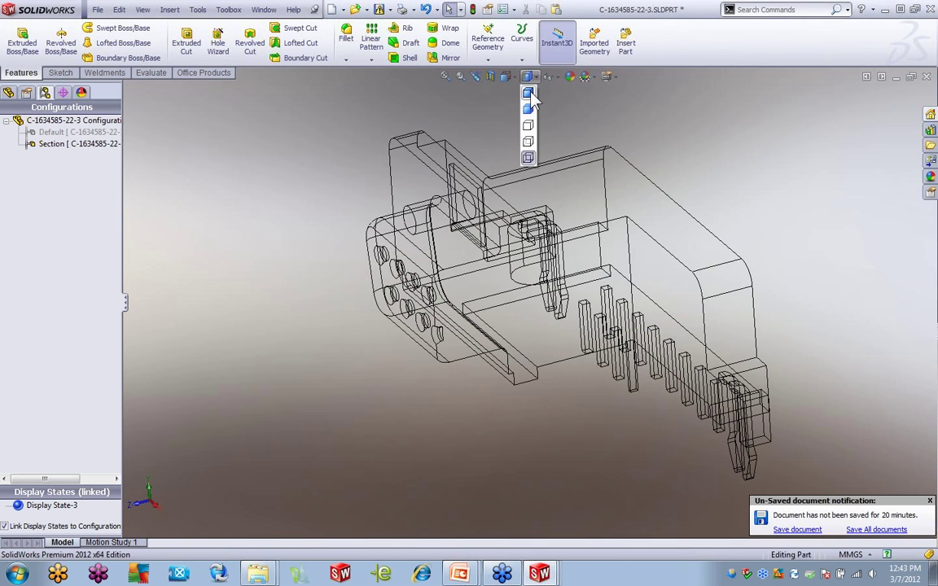
left_click(530, 103)
middle_click_drag(346, 392, 379, 381)
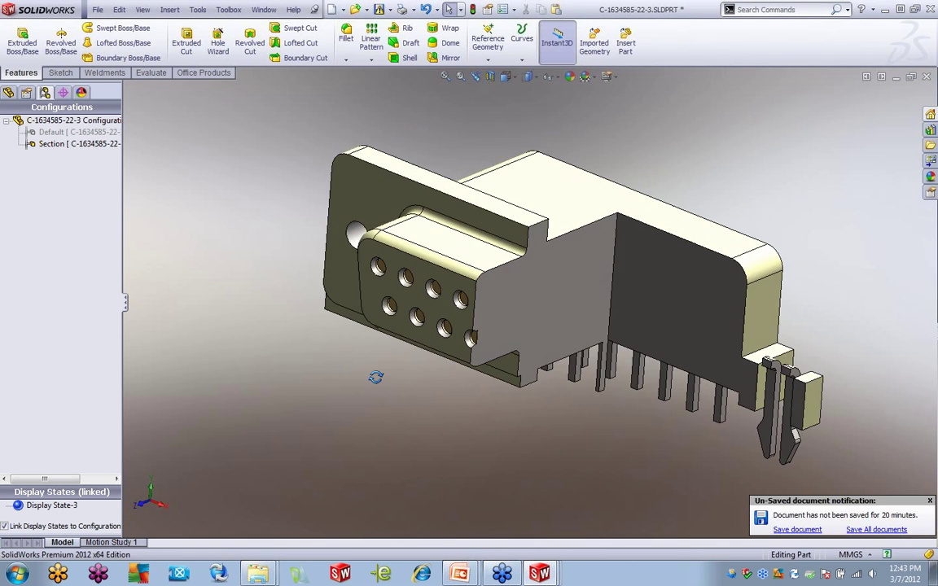
Step: Activate the Section configuration of the connector part
double_click(50, 134)
left_click(53, 146)
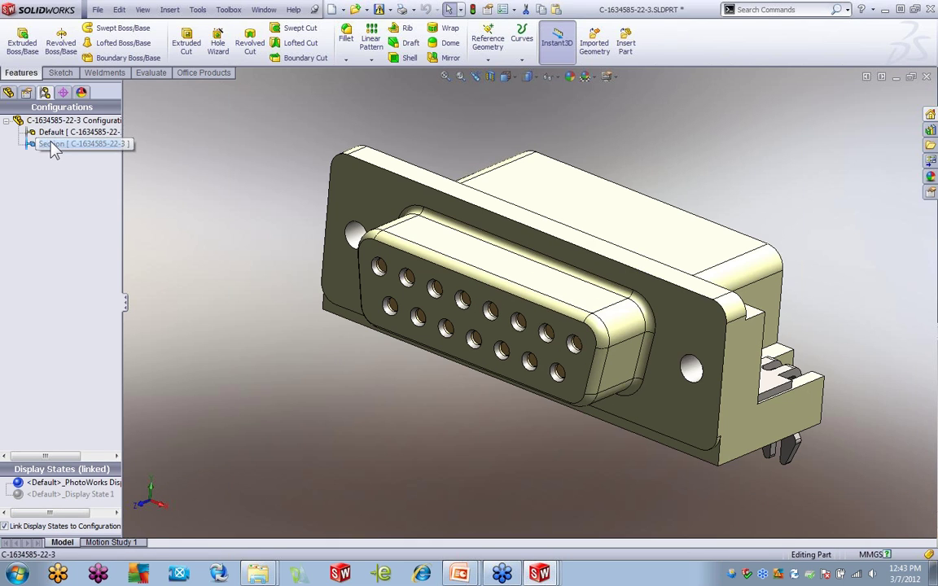
double_click(53, 145)
Step: Create a new drawing of the part on a B (ANSI) Landscape sheet
left_click(261, 10)
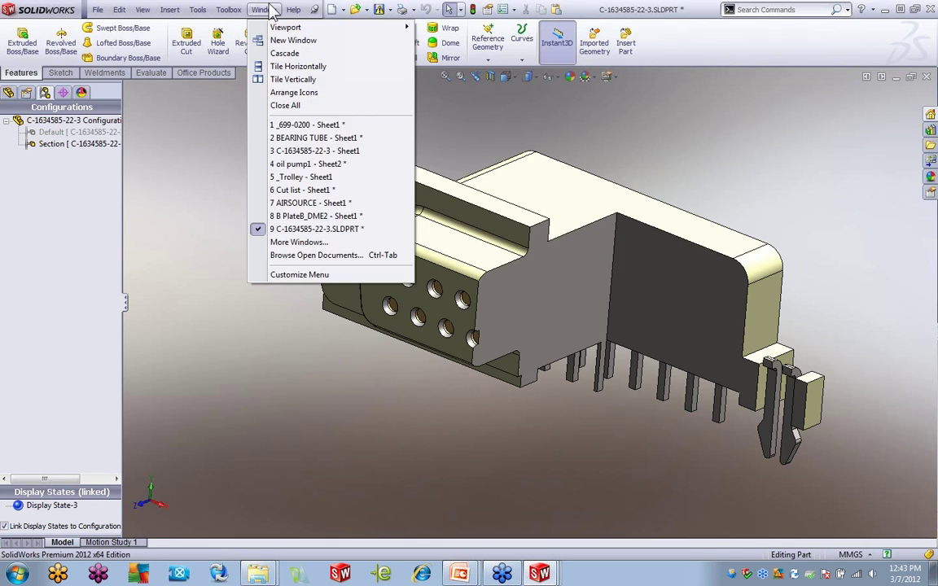
mouse_move(97, 10)
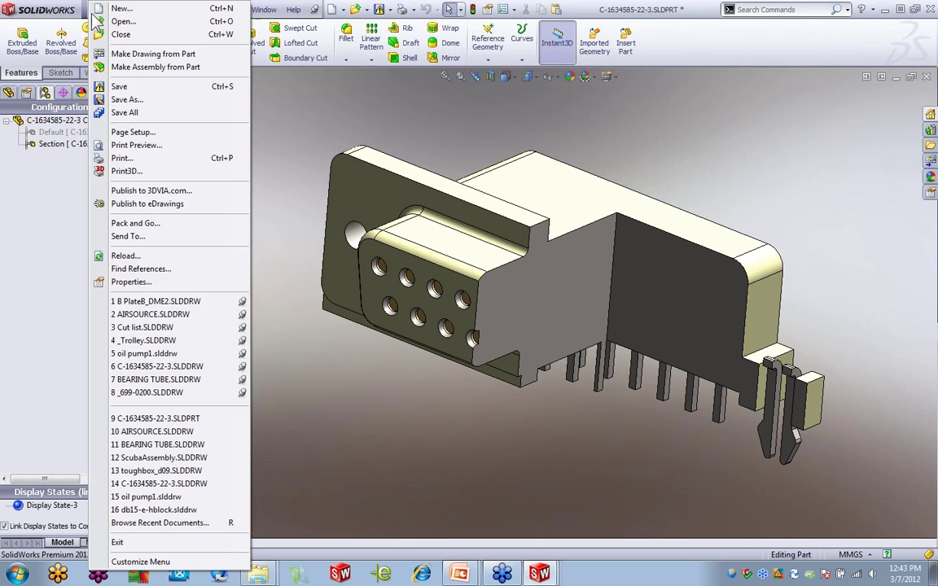
left_click(135, 59)
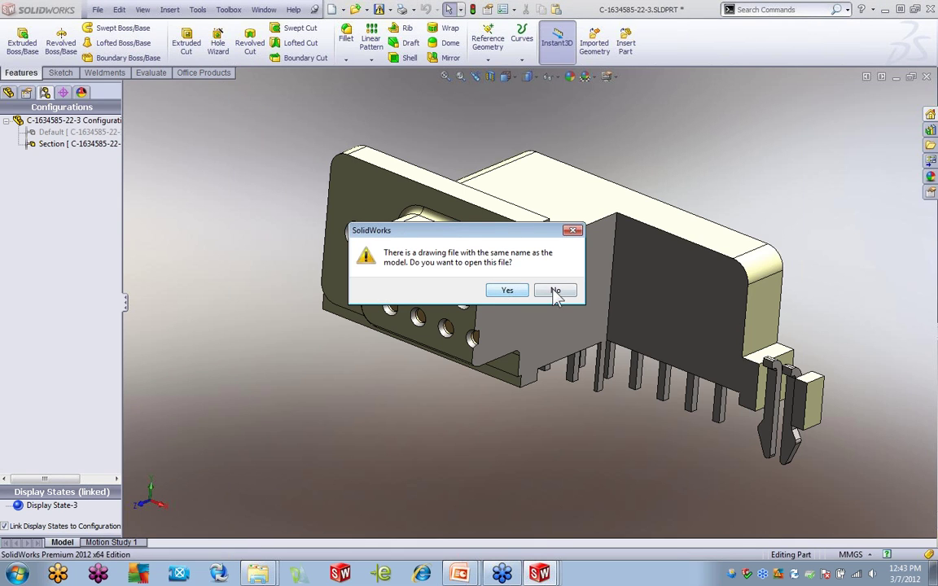
left_click(555, 291)
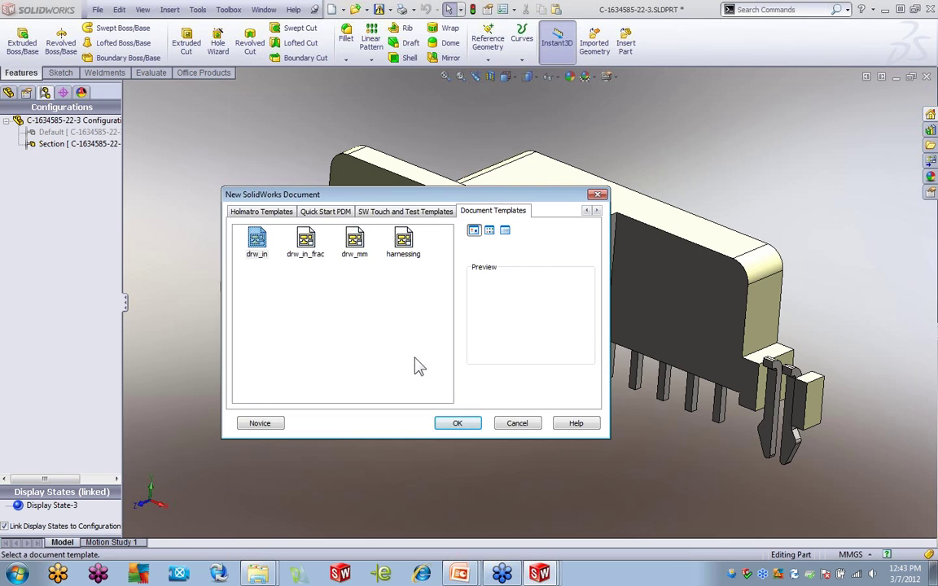
left_click(458, 424)
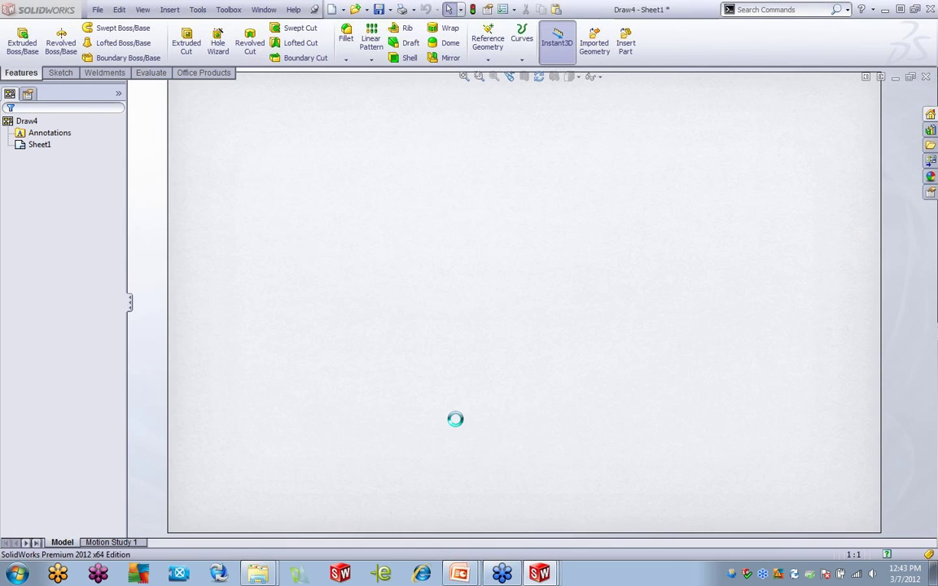
left_click(492, 365)
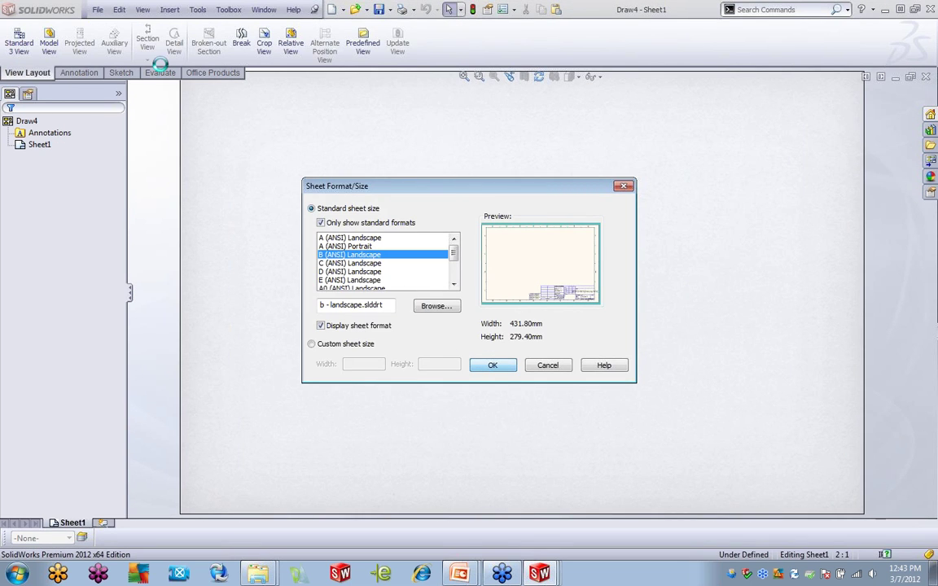
Step: Place an isometric model view of the connector on the sheet
left_click(50, 51)
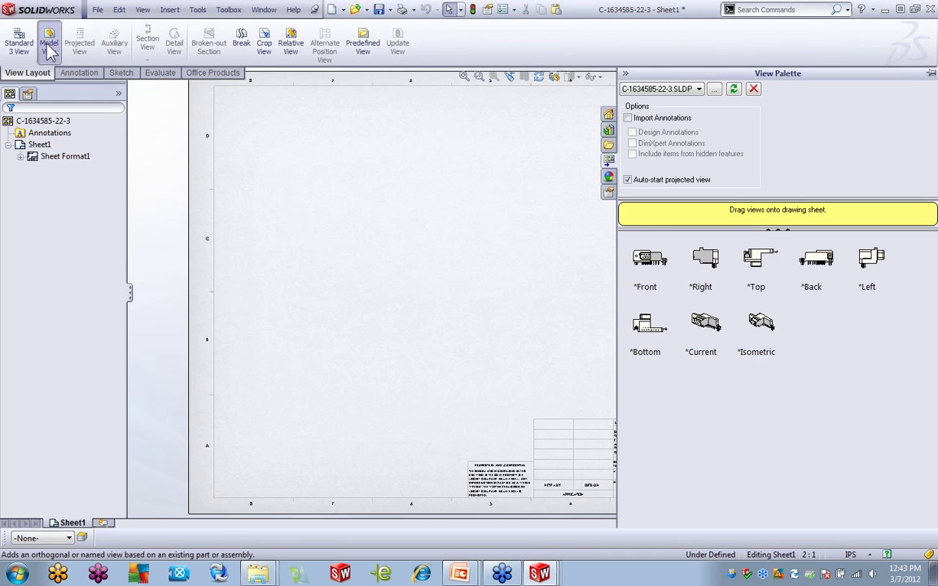
left_click(118, 128)
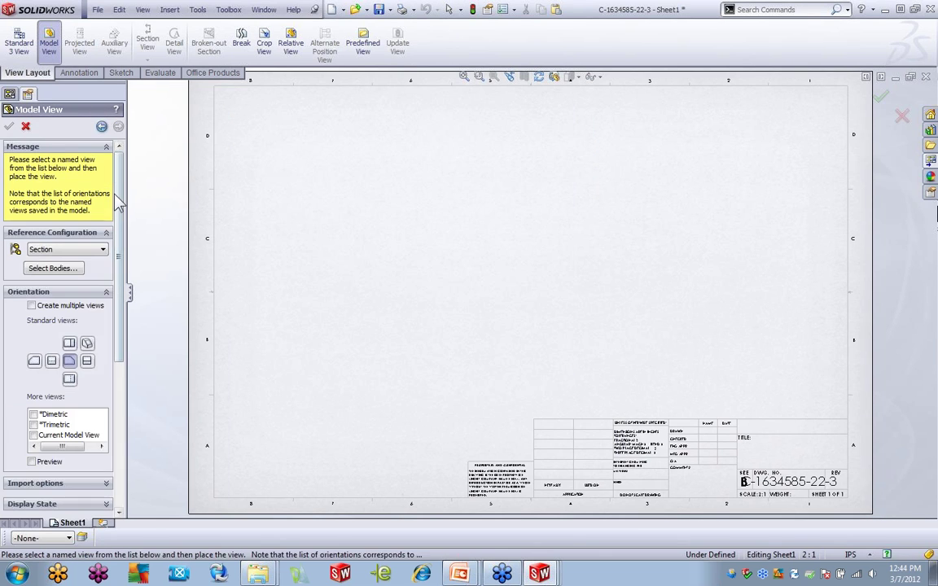
left_click(88, 344)
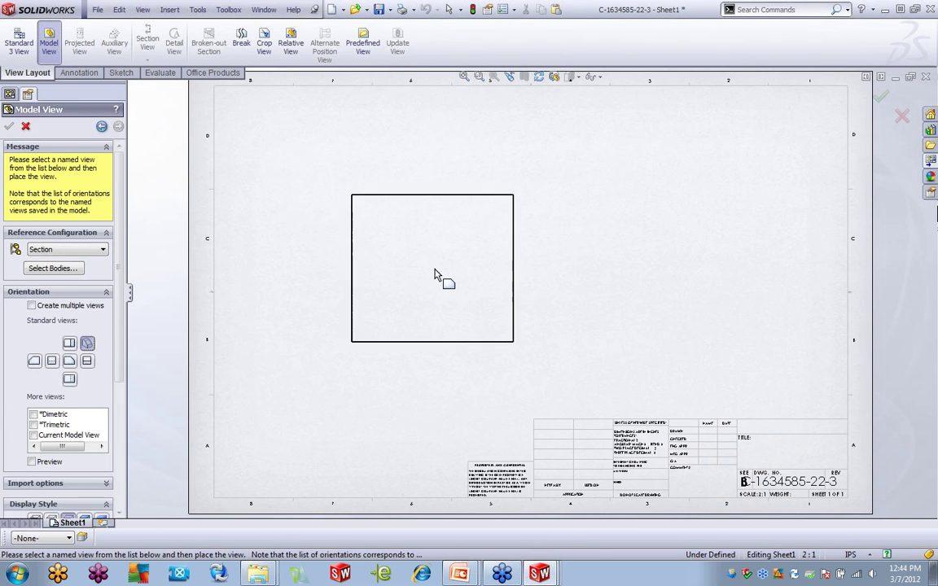
left_click(438, 271)
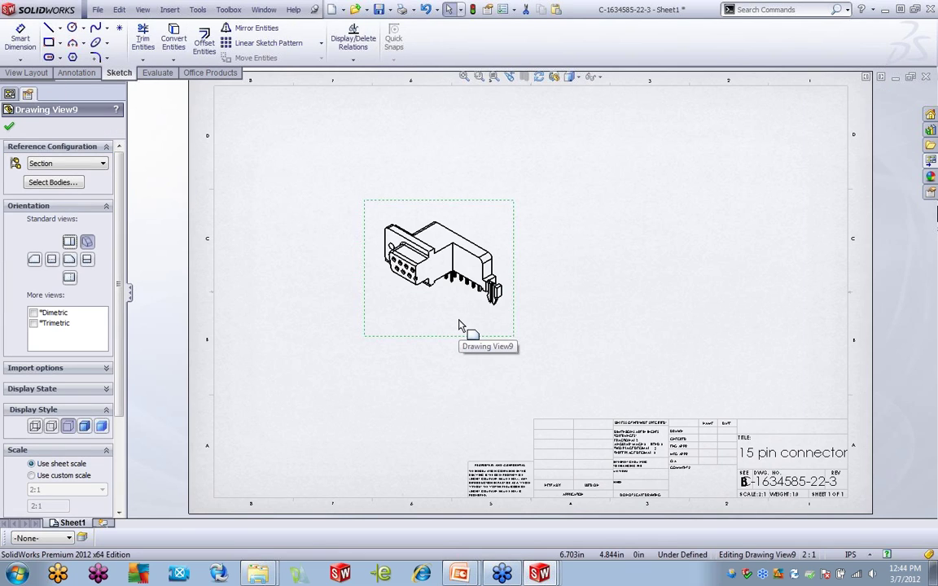
Step: Set Drawing View9's reference configuration to Section and zoom in on it
left_click(102, 165)
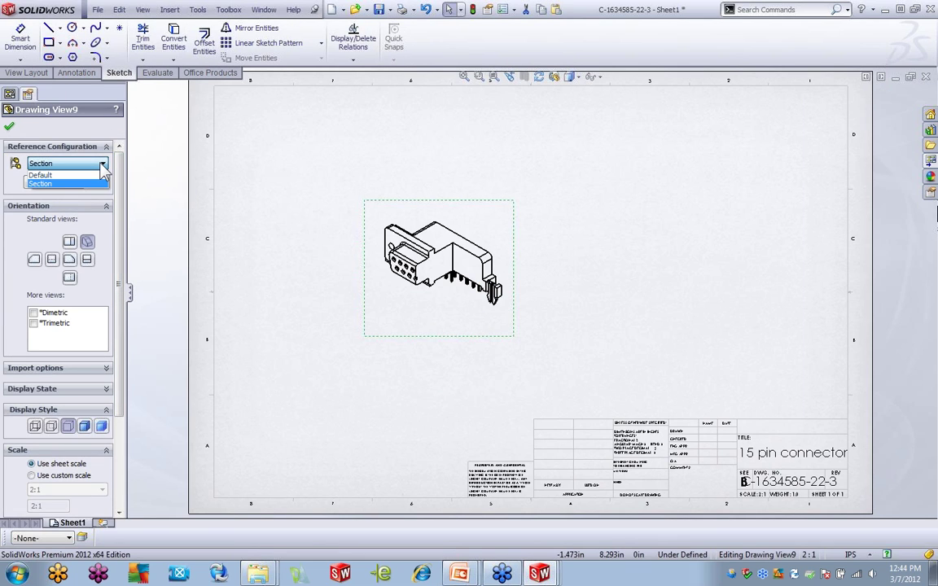
left_click(194, 169)
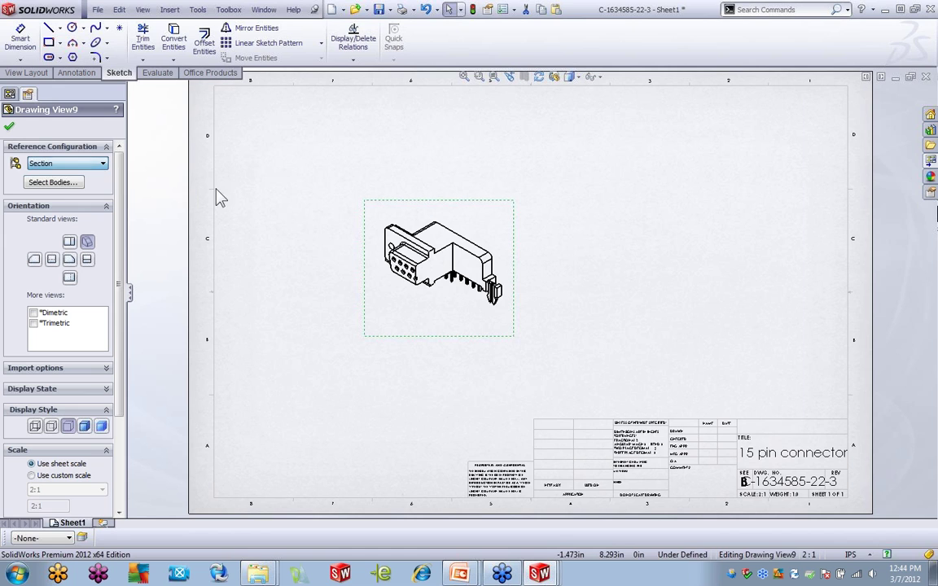
left_click(8, 130)
scroll(442, 295, "down", 5)
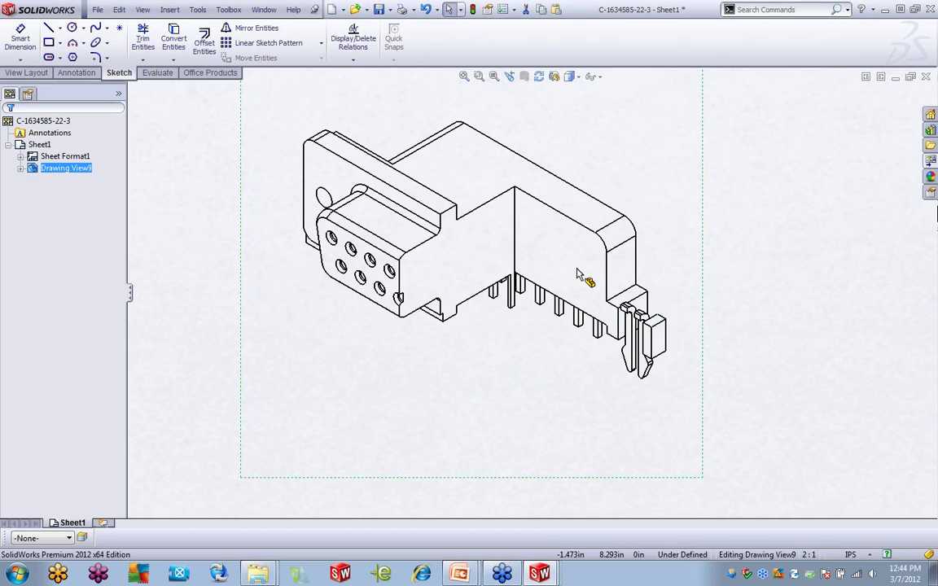
Step: Start an area hatch on the two cut-face regions of the connector view
left_click(68, 75)
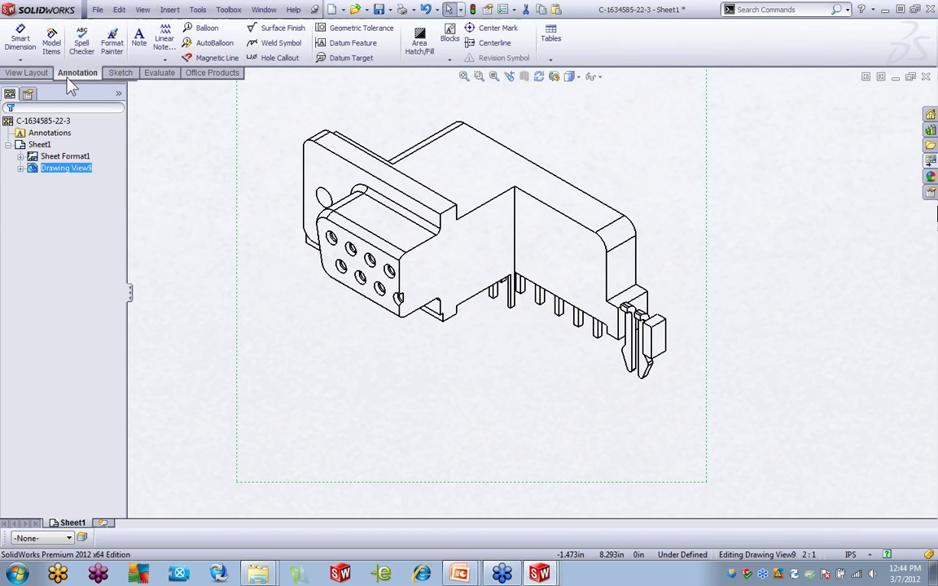
left_click(420, 41)
left_click(562, 275)
left_click(487, 277)
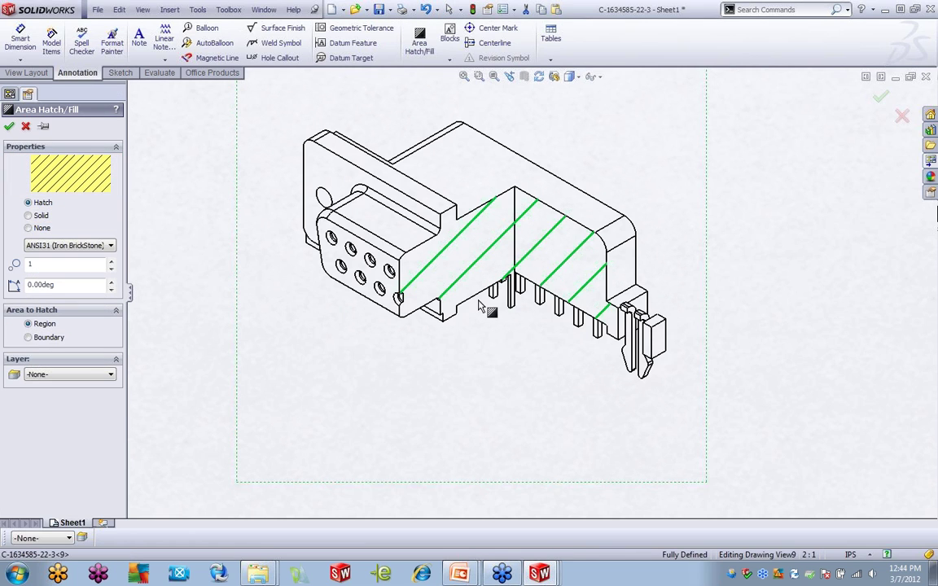
Step: Set the ANSI31 hatch scale to 4 and apply the hatch
left_click(111, 269)
left_click(110, 269)
left_click(111, 260)
left_click(111, 261)
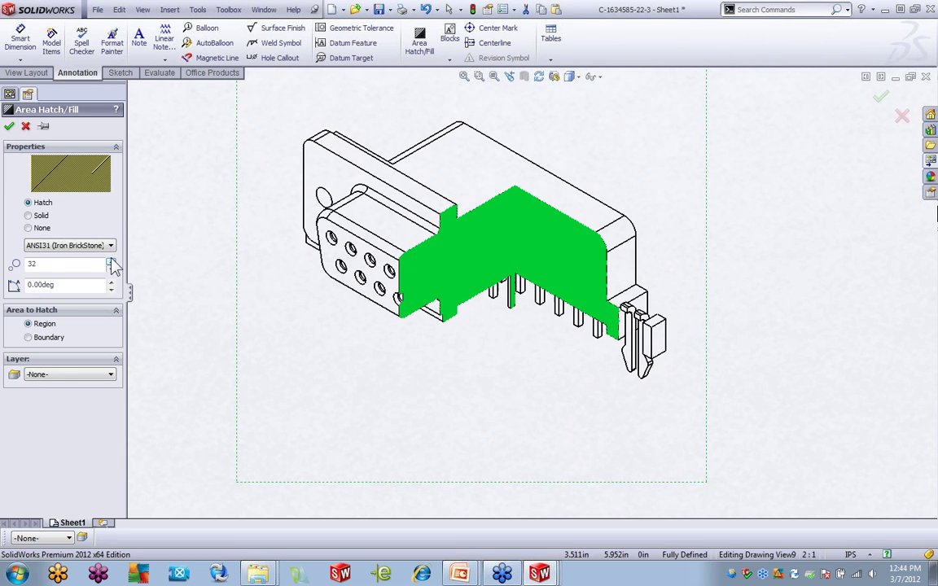
left_click(111, 268)
left_click(110, 268)
left_click(111, 268)
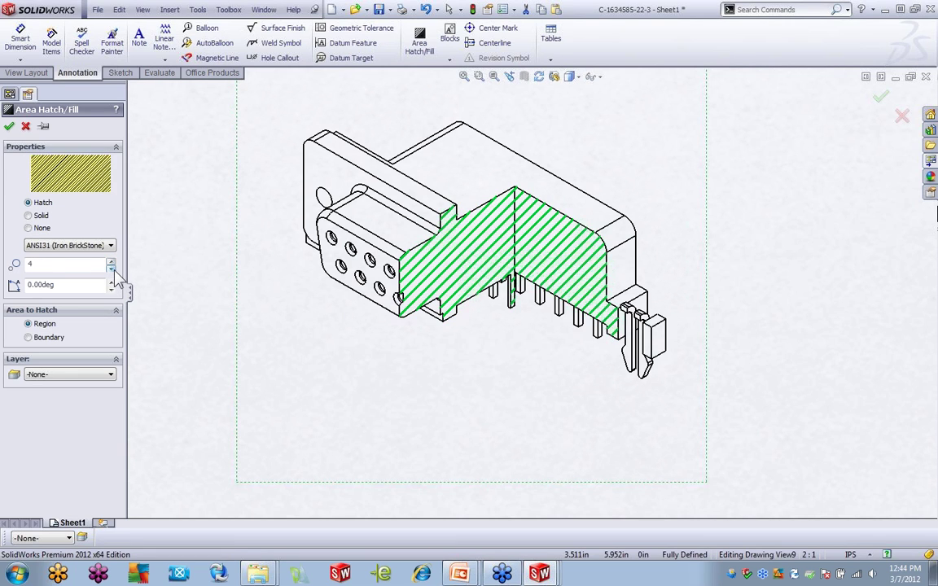
left_click(9, 126)
left_click(352, 383)
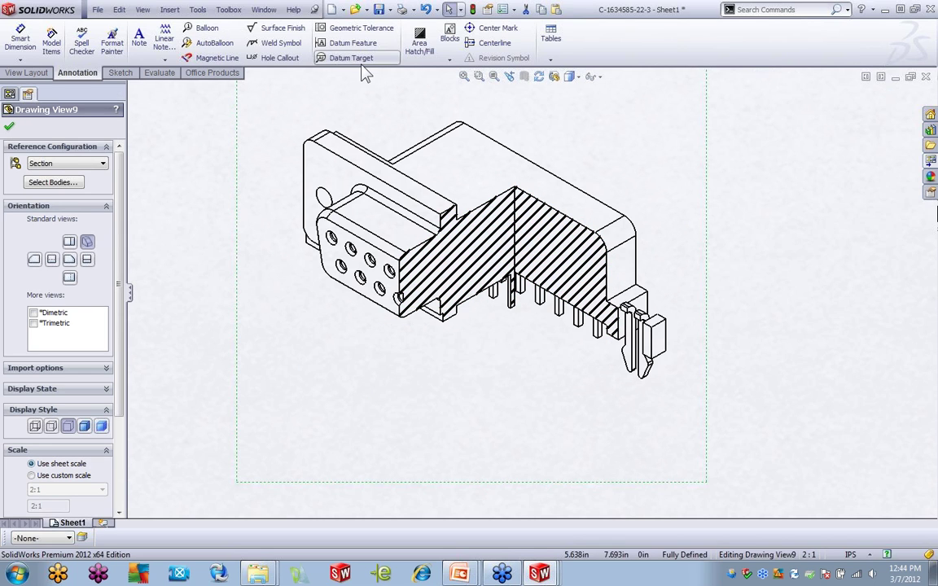
Step: Return to SolidWorks and open the oil pump1 drawing from Recent Documents
key("alt+Tab")
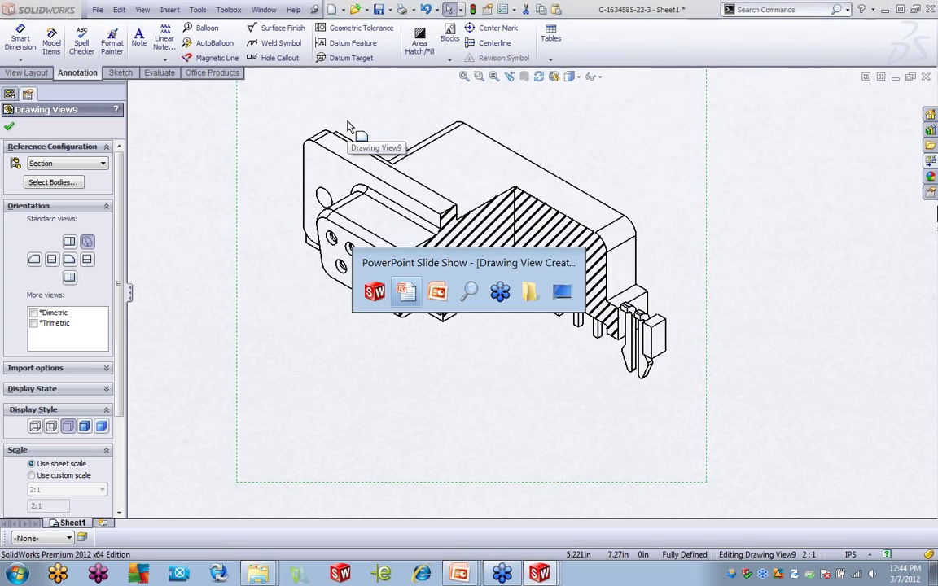
key("alt+Tab")
key("alt+Tab")
key("alt+Tab")
key("alt+Tab")
key("alt+Tab")
key("alt+Tab")
key("alt+Tab")
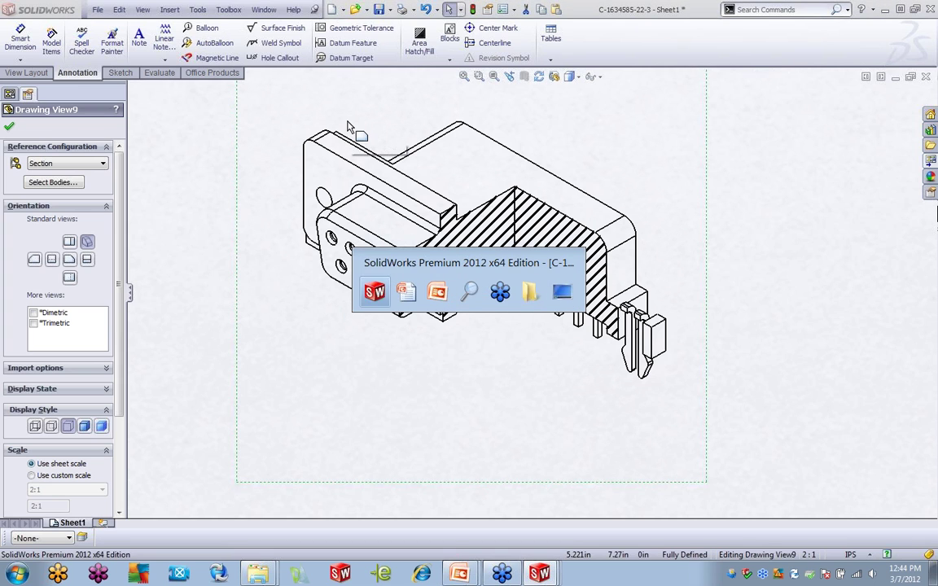
key("r")
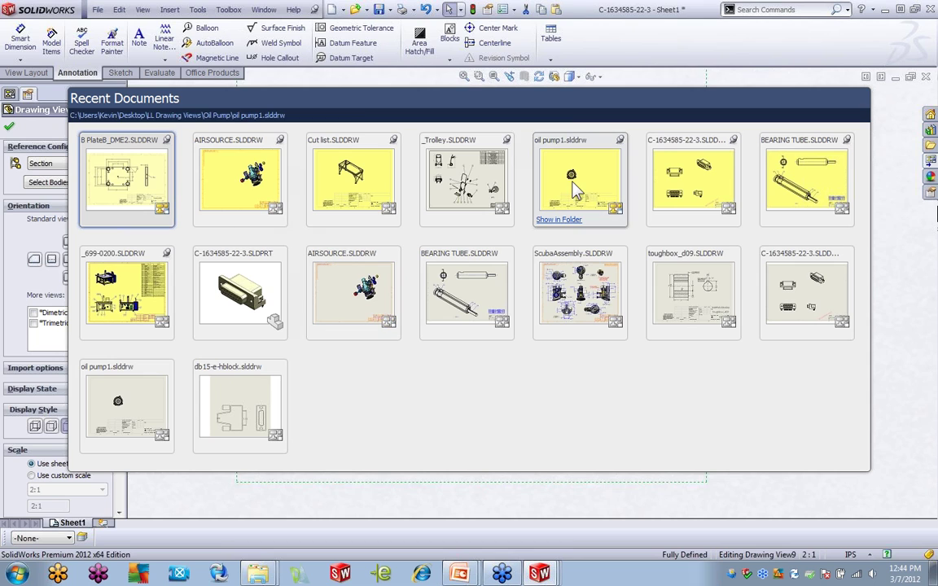
left_click(568, 203)
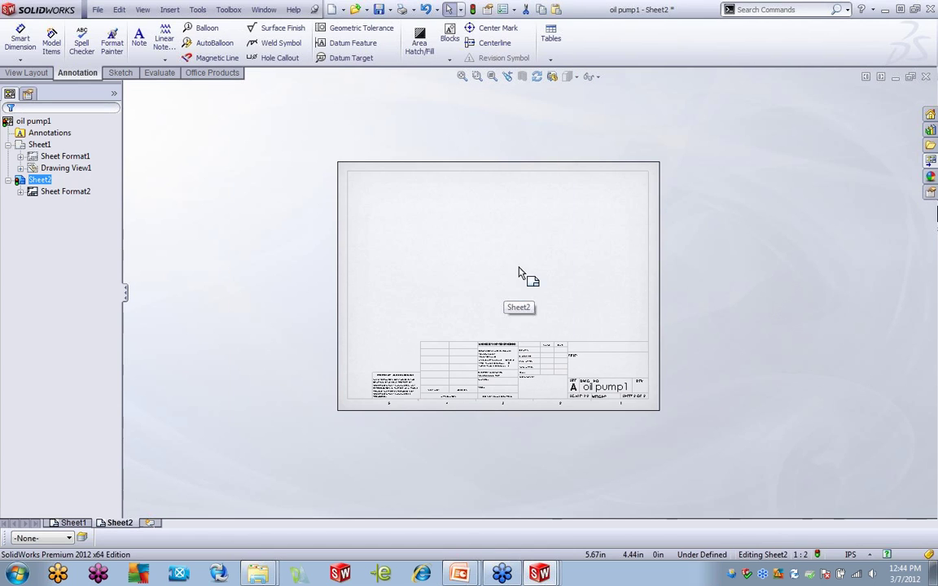
right_click(412, 275)
key("Escape")
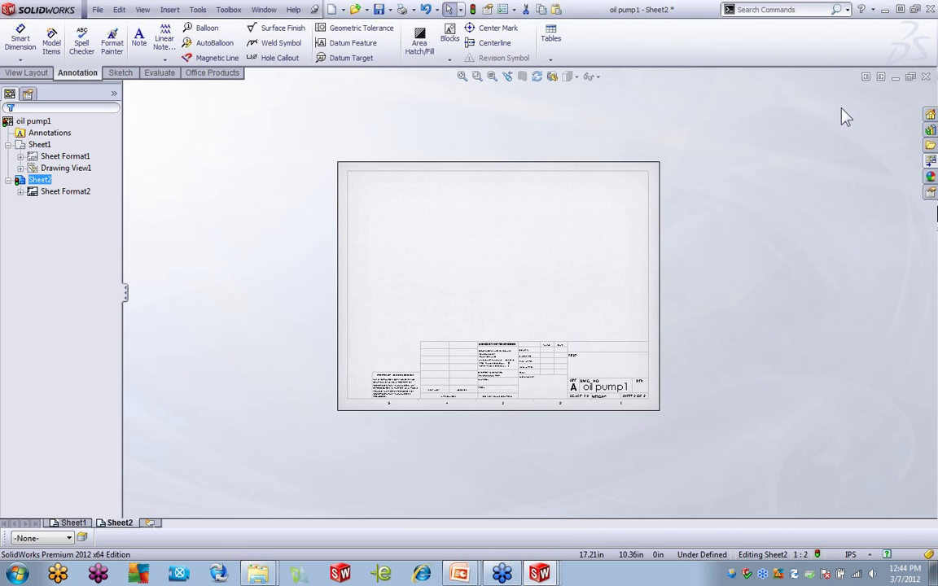
Step: Open the BEARING TUBE drawing, then the assembly behind its top view
key("r")
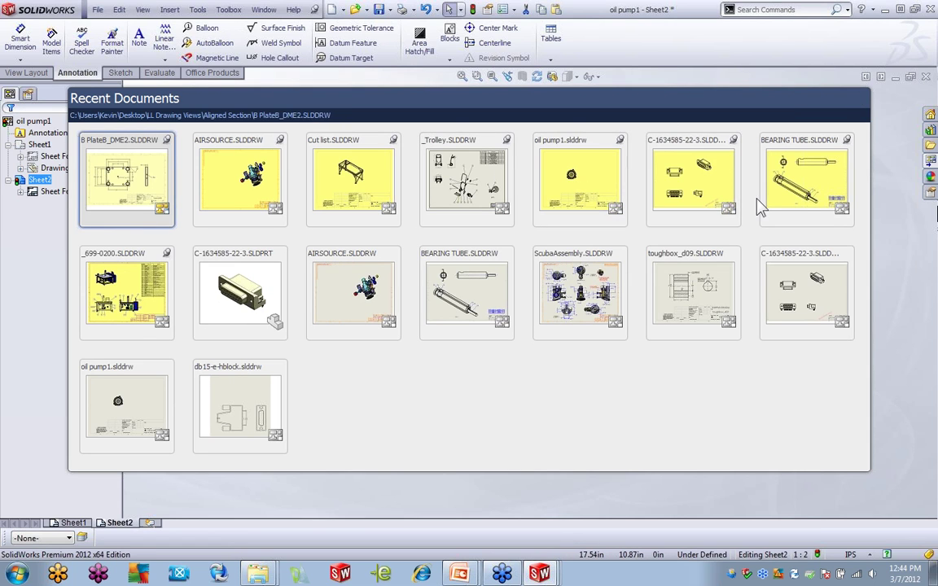
left_click(821, 187)
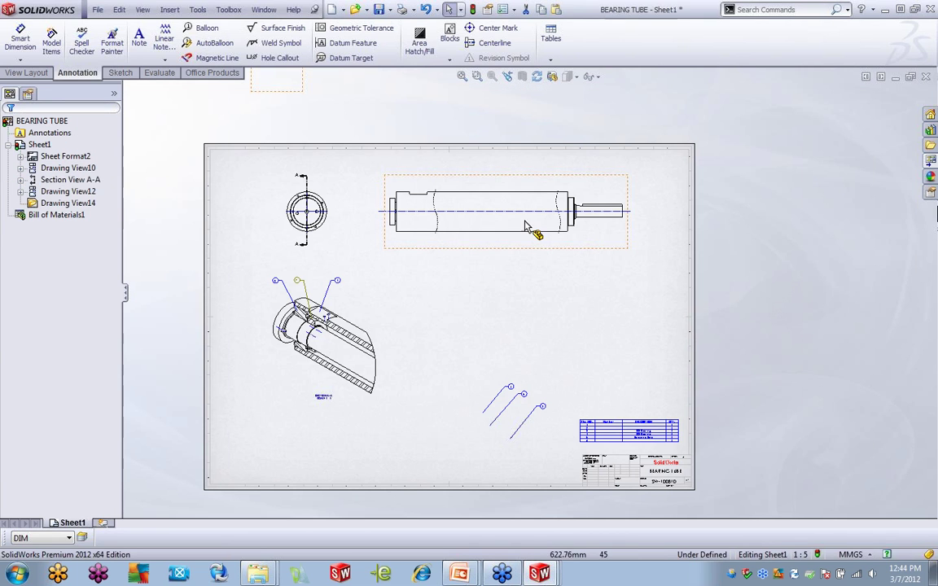
left_click(525, 187)
right_click(525, 188)
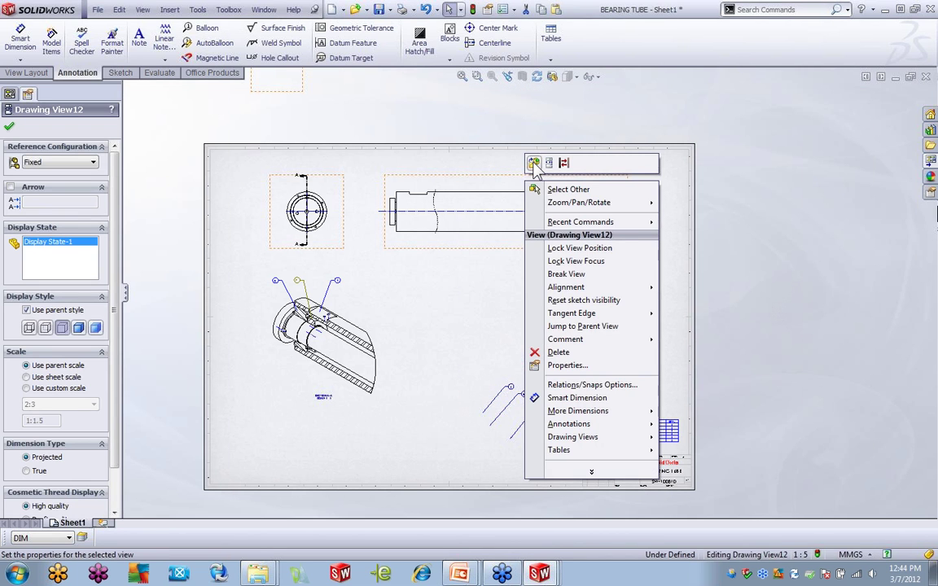
left_click(534, 163)
scroll(528, 207, "up", 6)
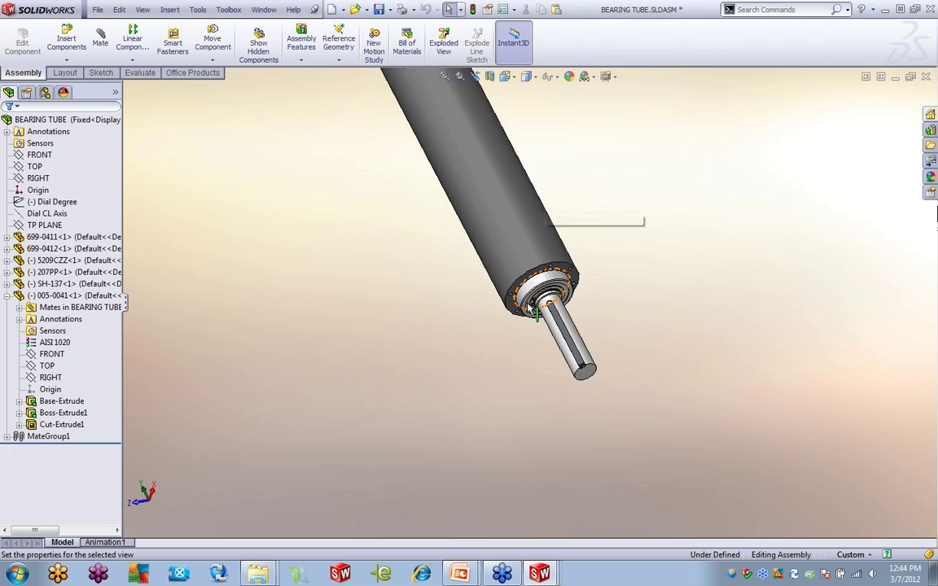
Step: Create and activate a 'section cut' configuration alongside Default and Fixed in BEARING TUBE
middle_click_drag(529, 206, 486, 233)
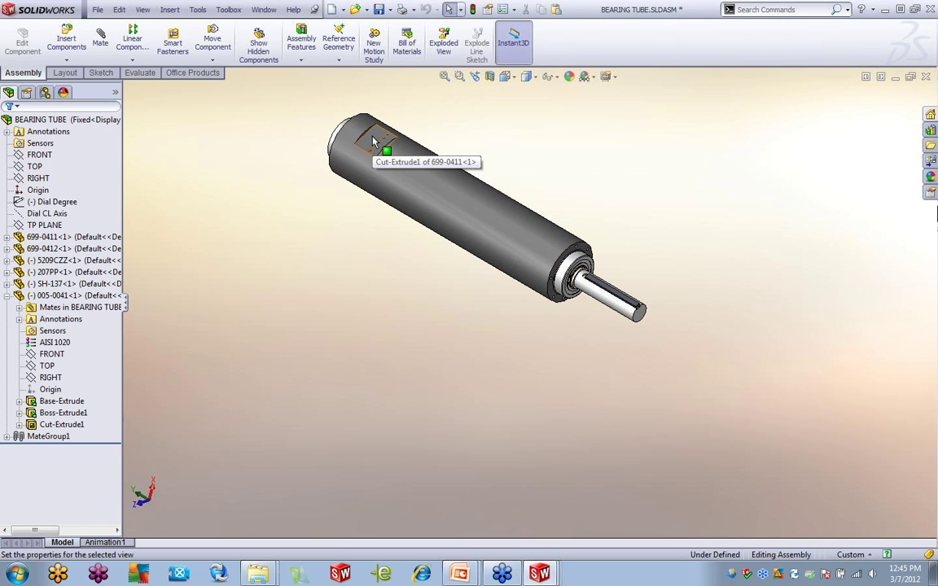
left_click(45, 92)
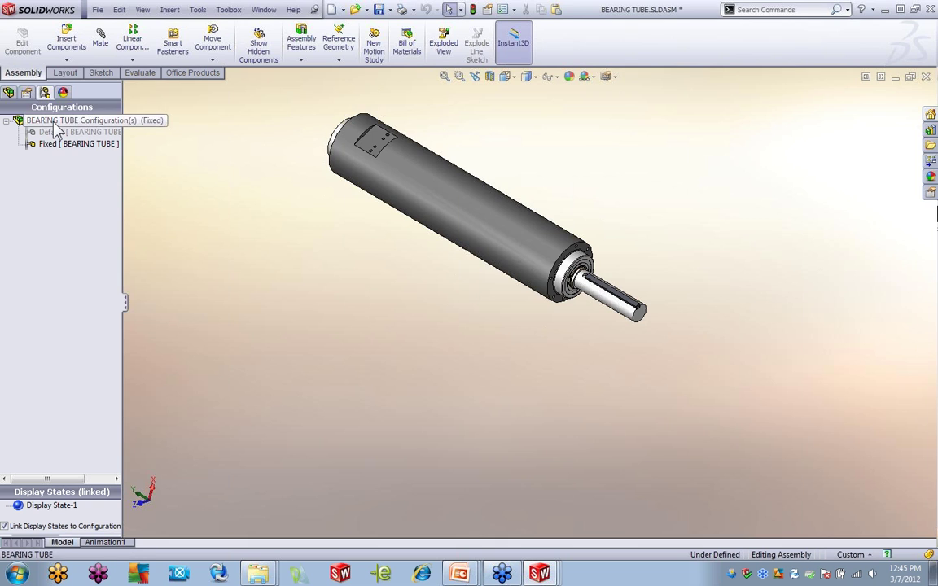
right_click(64, 121)
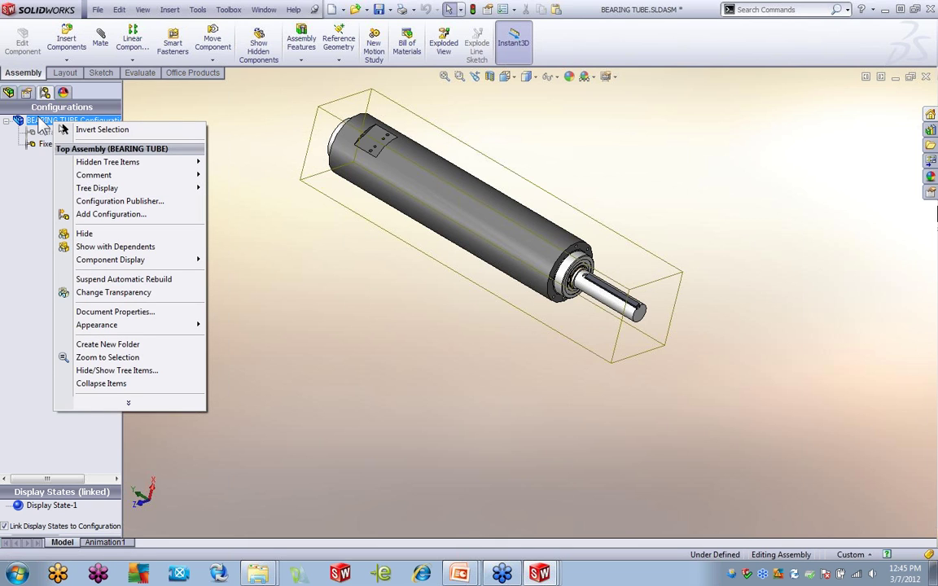
left_click(44, 179)
right_click(62, 119)
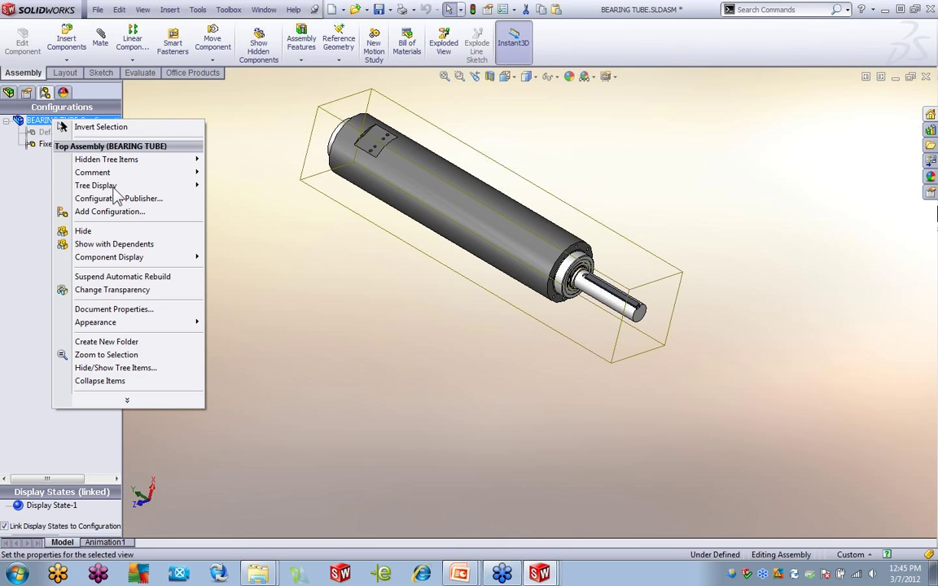
left_click(117, 212)
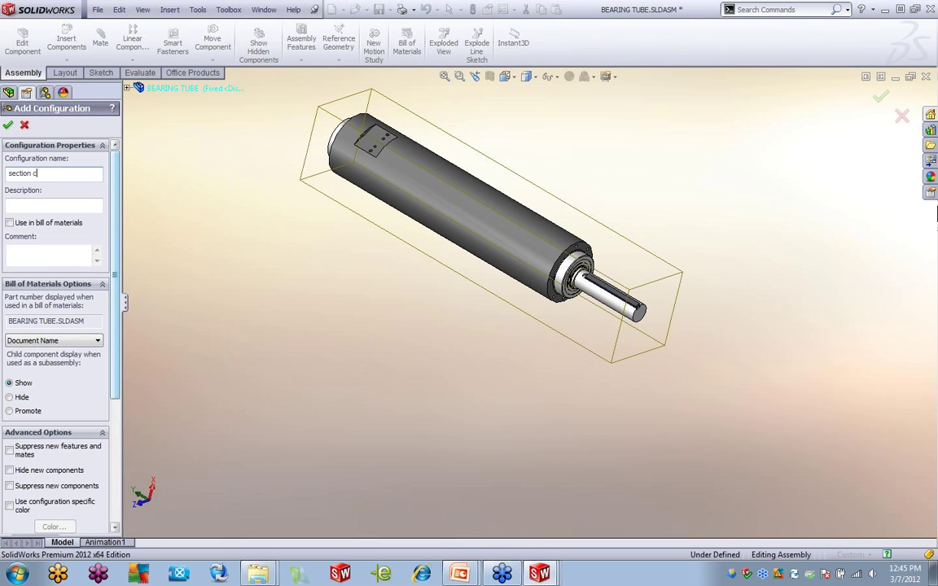
left_click(8, 126)
left_click(370, 146)
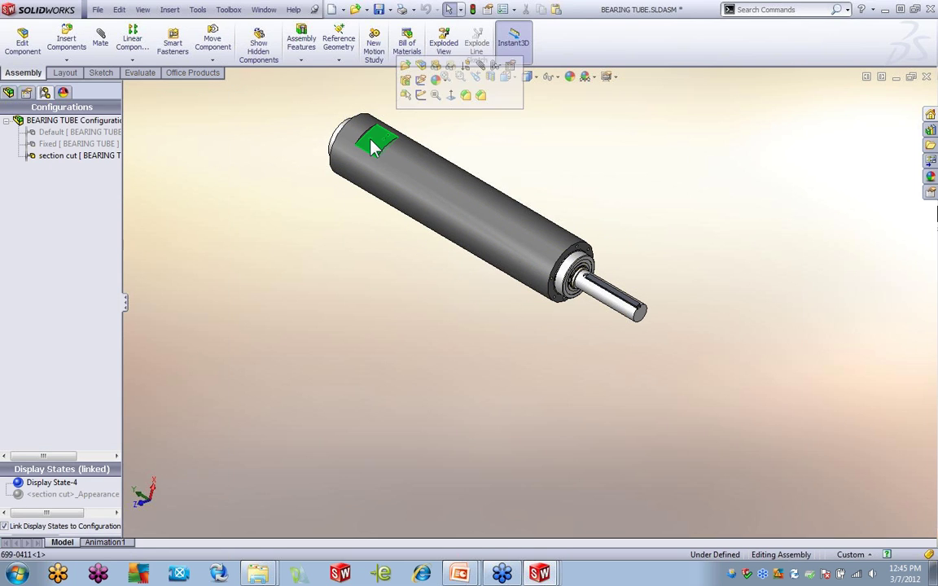
Step: Start a rectangle sketch on the tube's flat face, viewed head-on
left_click(422, 95)
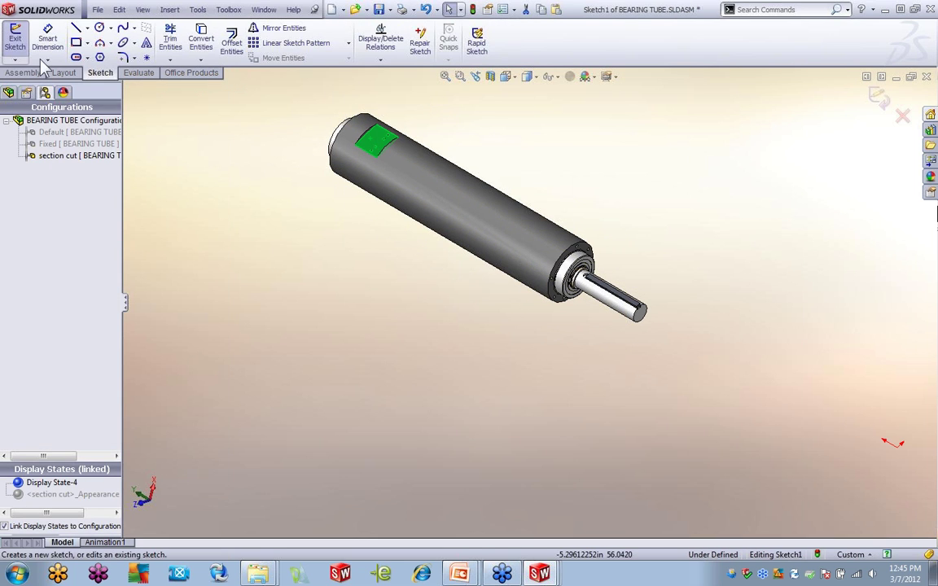
left_click(75, 42)
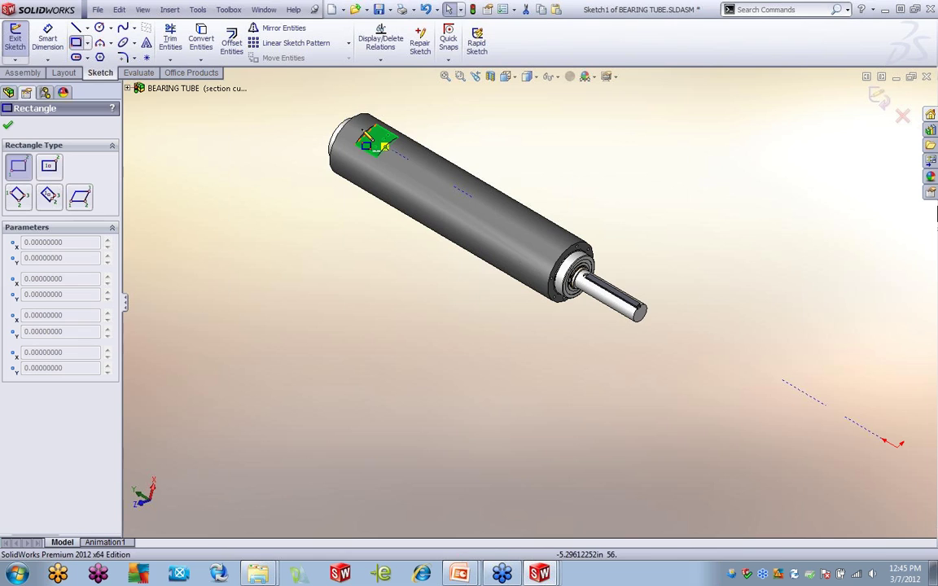
scroll(375, 163, "up", 3)
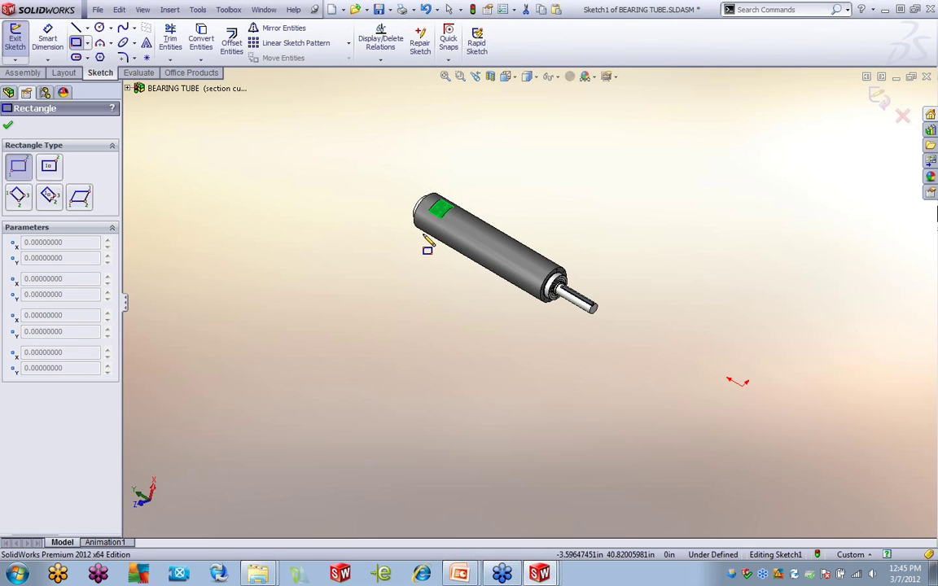
key("space")
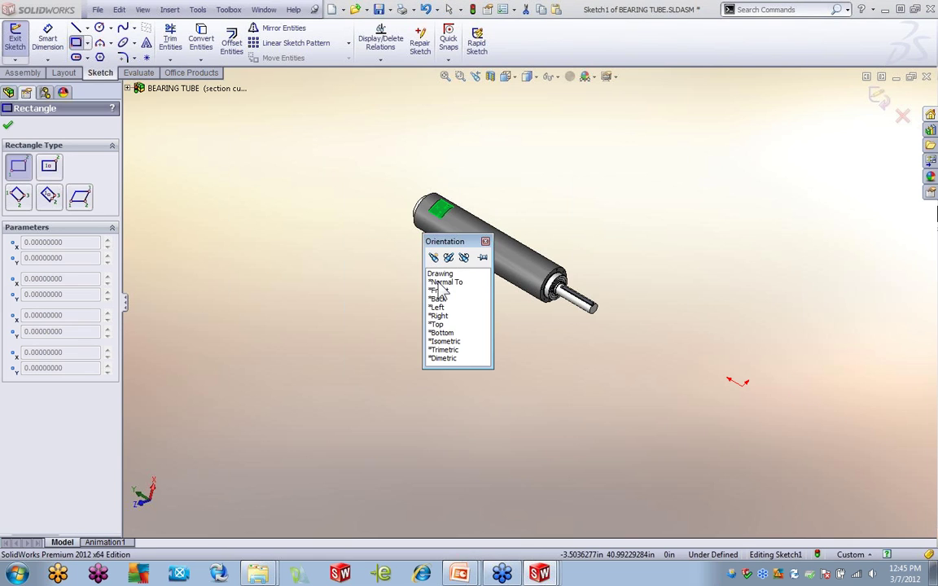
left_click(440, 282)
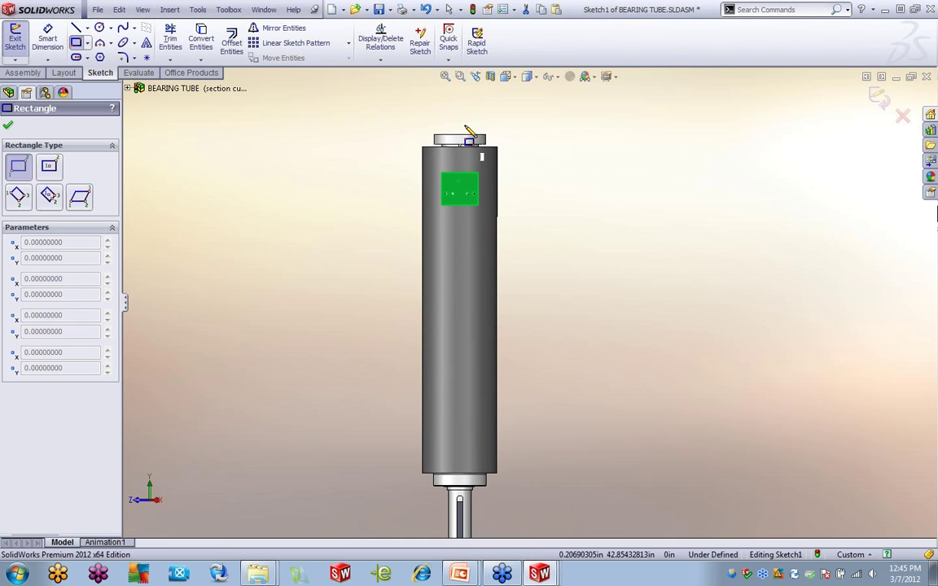
Step: Draw a rectangle covering the tube's right half and adjust its bottom-right corner
left_click(460, 118)
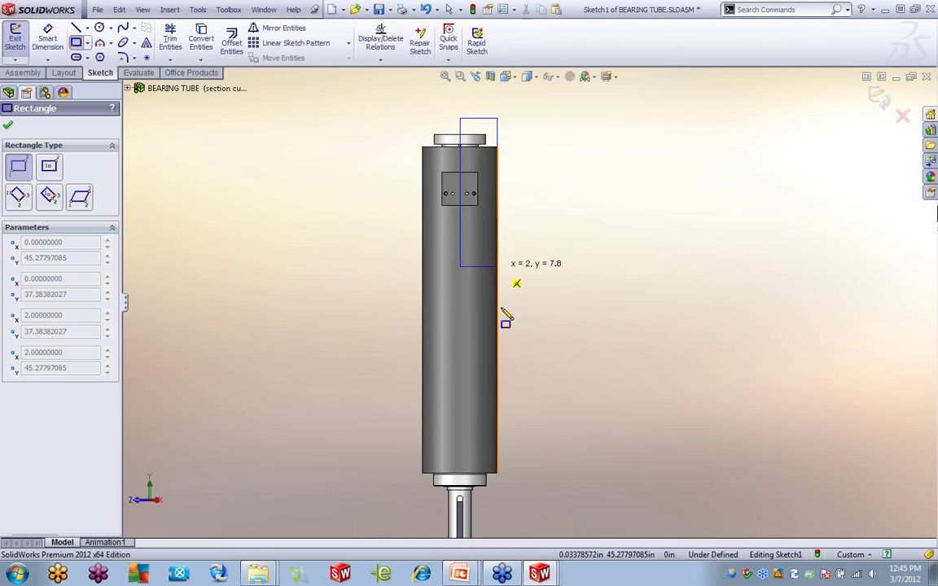
left_click(570, 523)
right_click(656, 351)
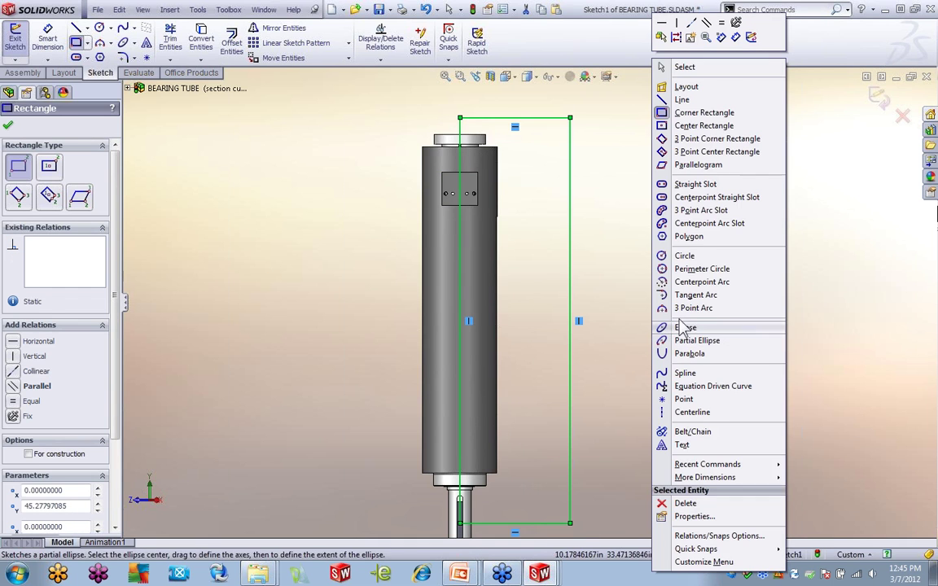
left_click(687, 66)
scroll(551, 304, "down", 4)
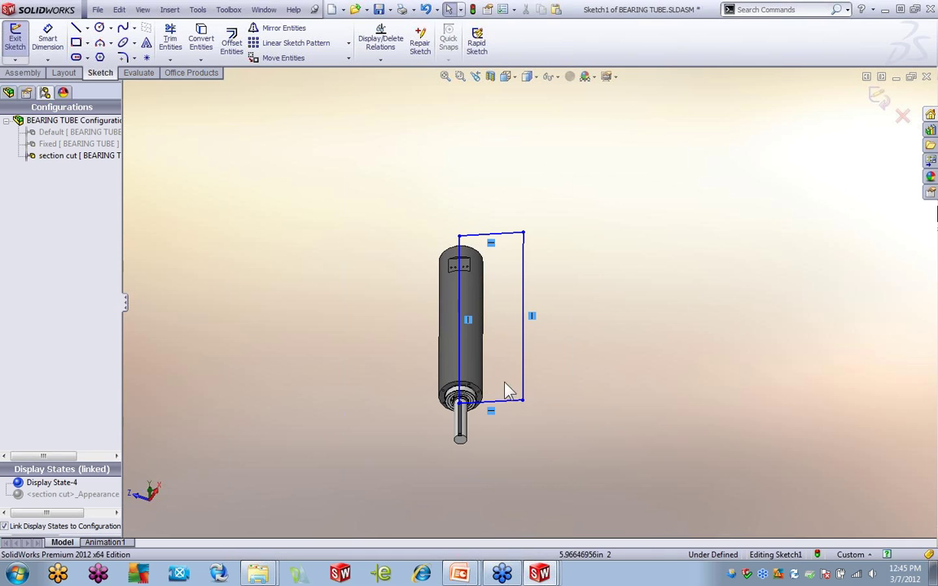
left_click_drag(522, 400, 535, 440)
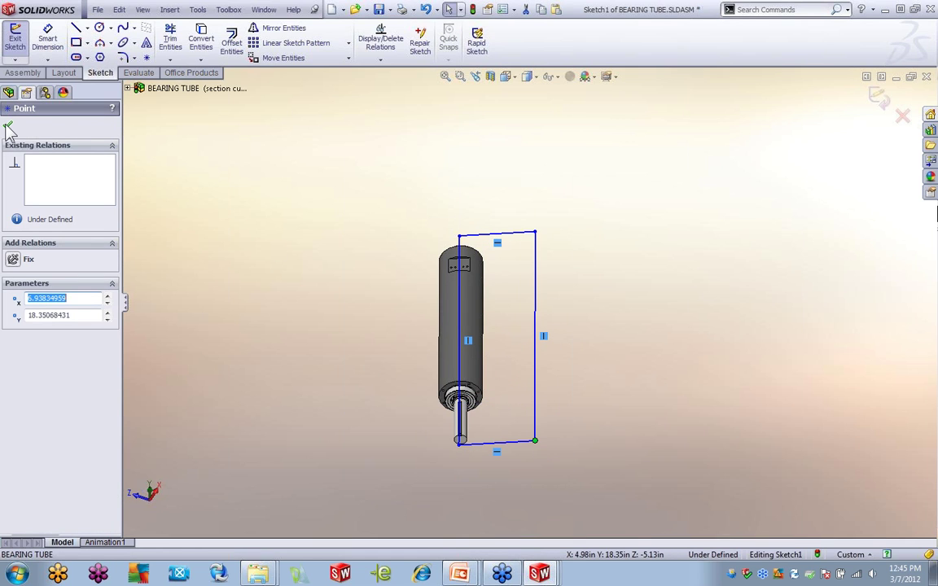
left_click(22, 72)
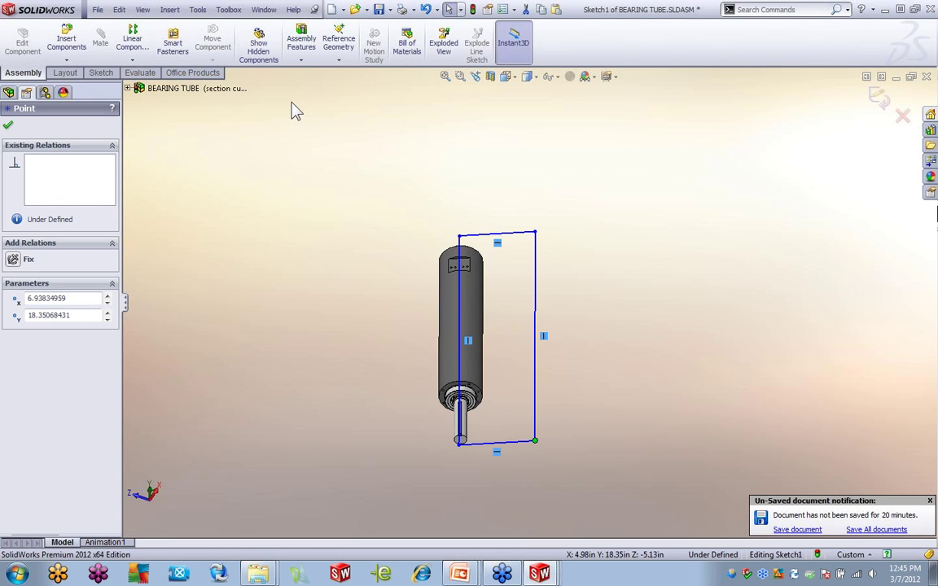
Step: Start an assembly extruded cut set to Through All in both directions
left_click(301, 60)
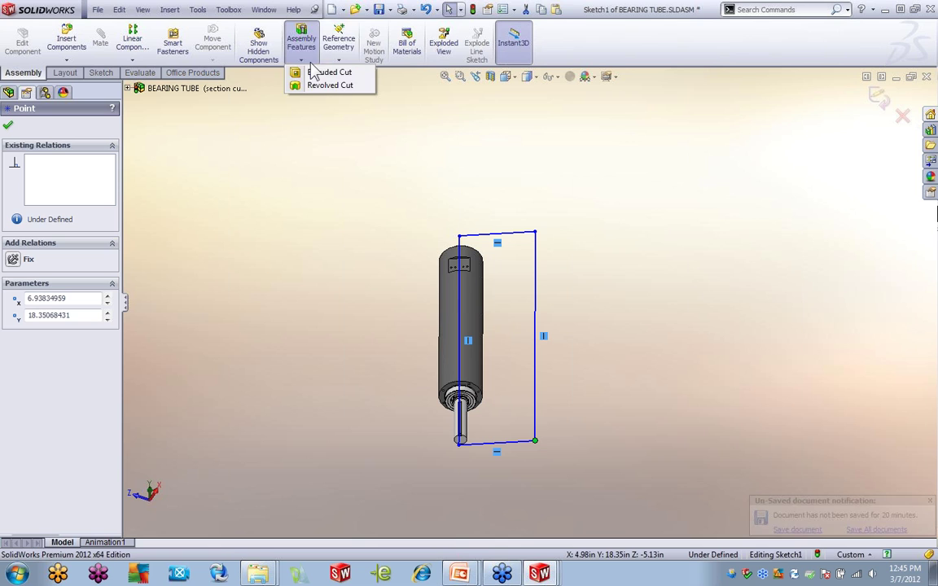
left_click(319, 74)
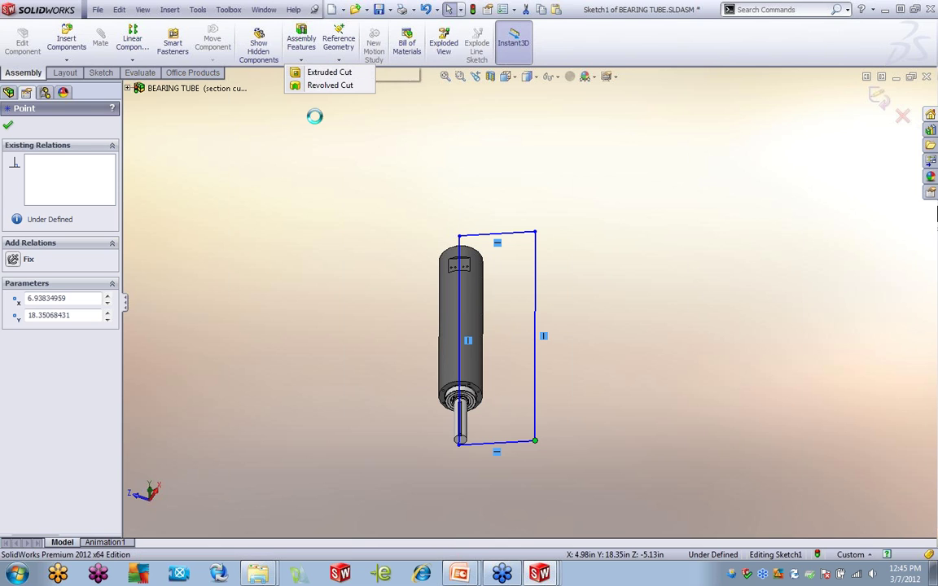
left_click(108, 202)
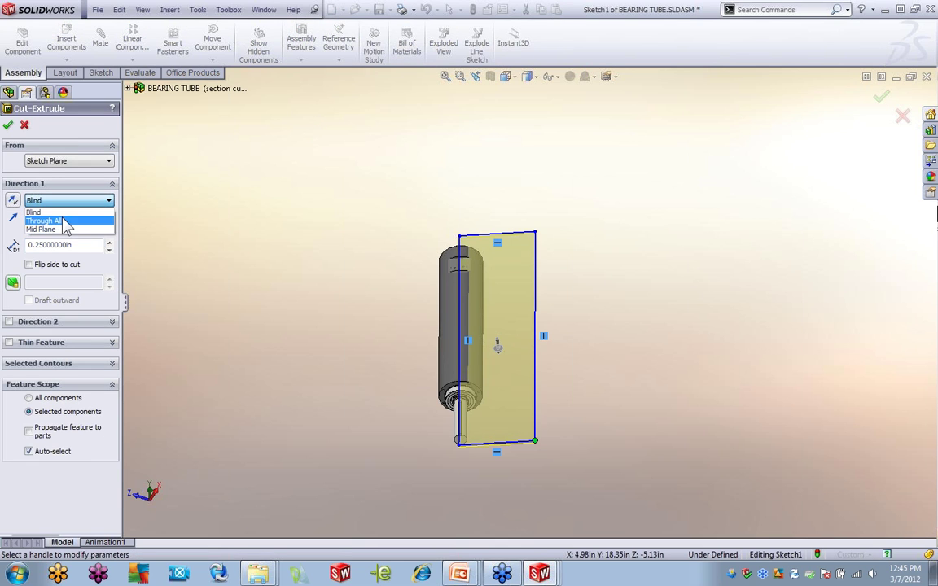
left_click(62, 220)
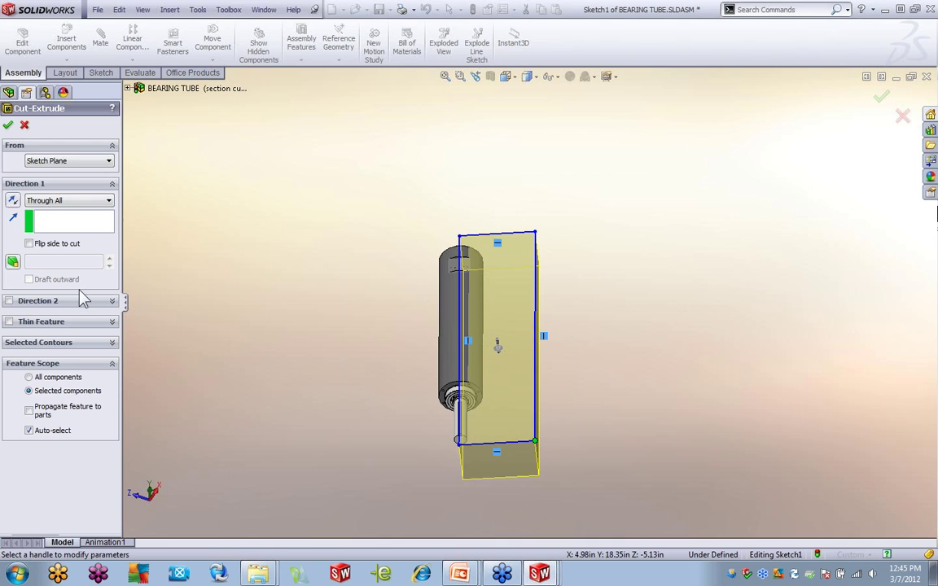
middle_click_drag(210, 340, 238, 178)
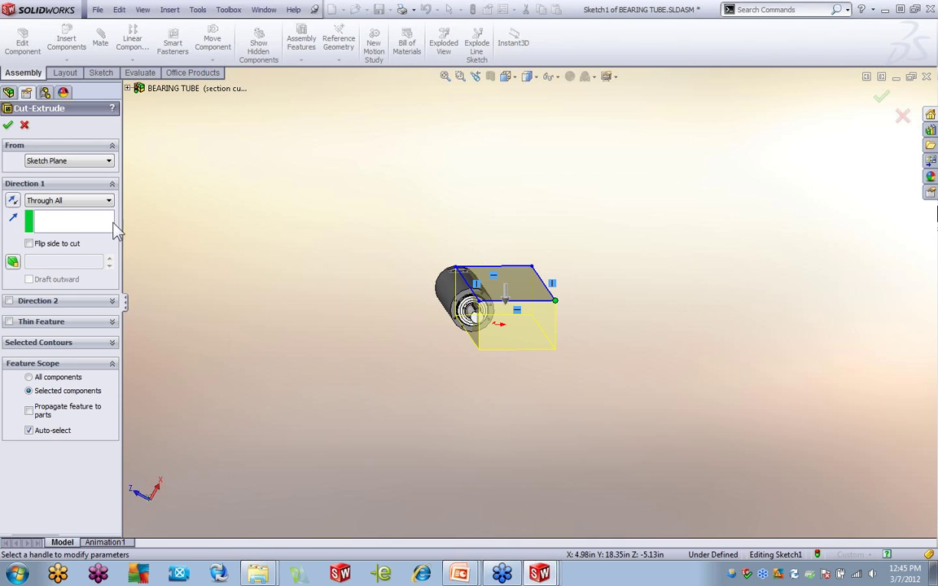
left_click(9, 302)
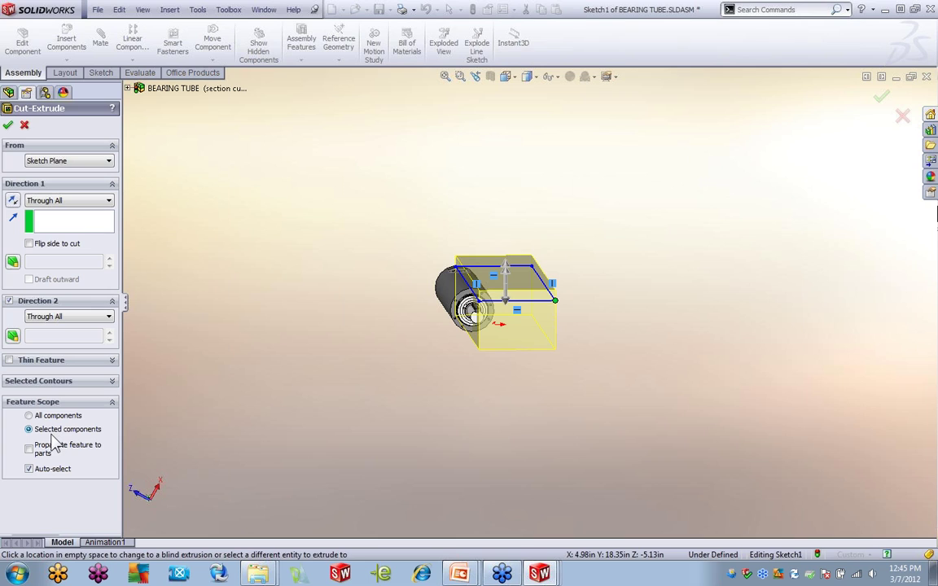
Step: Limit the cut to components 699-0411-1 and 207PP-1 and accept it
left_click(30, 470)
middle_click_drag(290, 463, 525, 294)
scroll(468, 253, "down", 3)
mouse_move(468, 253)
middle_mouse_down()
mouse_move(440, 244)
mouse_move(458, 257)
middle_mouse_up()
left_click(452, 321)
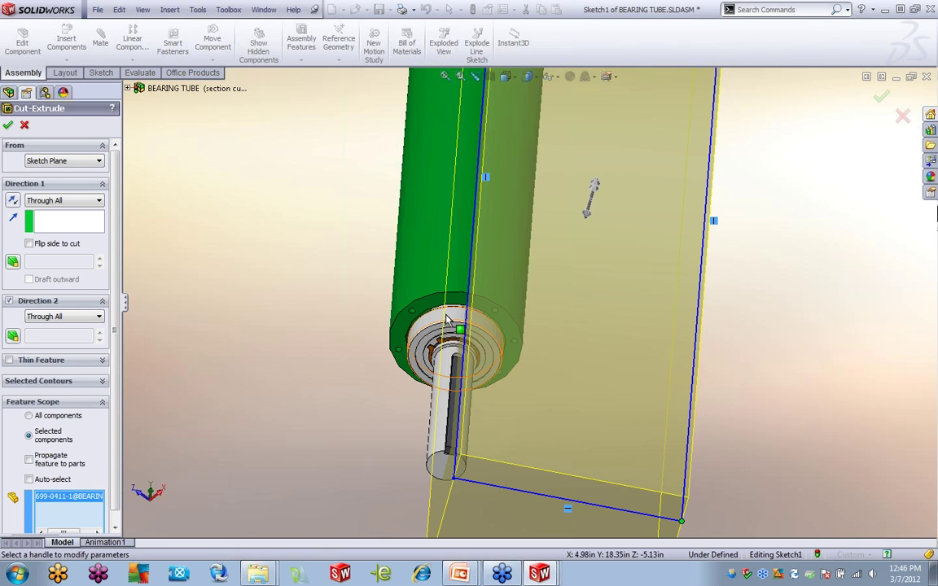
left_click(455, 324)
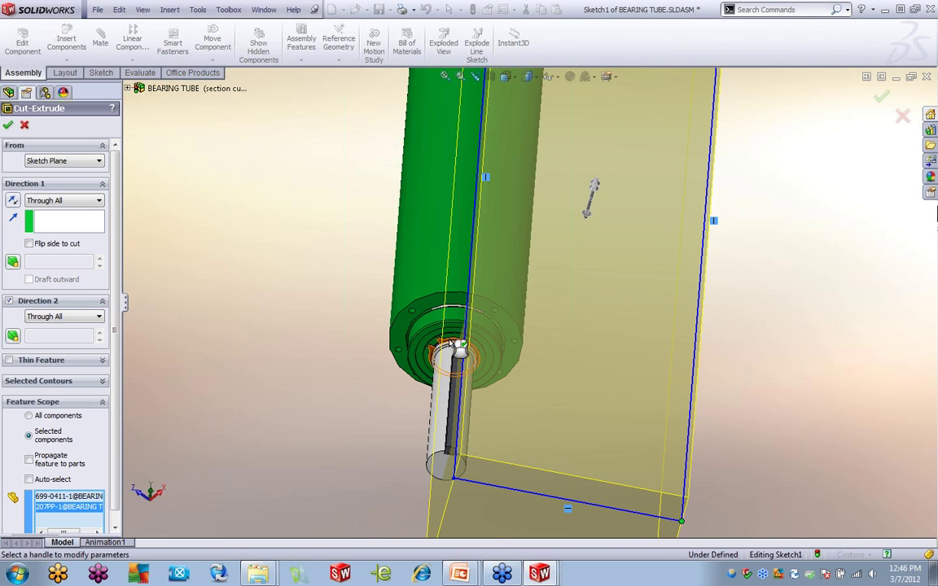
scroll(453, 324, "down", 5)
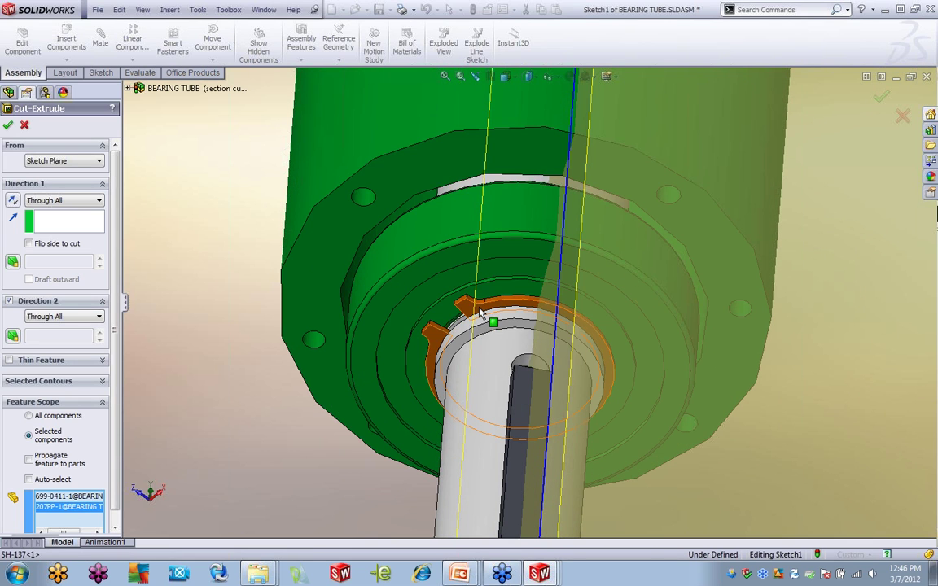
scroll(484, 313, "up", 2)
left_click(7, 124)
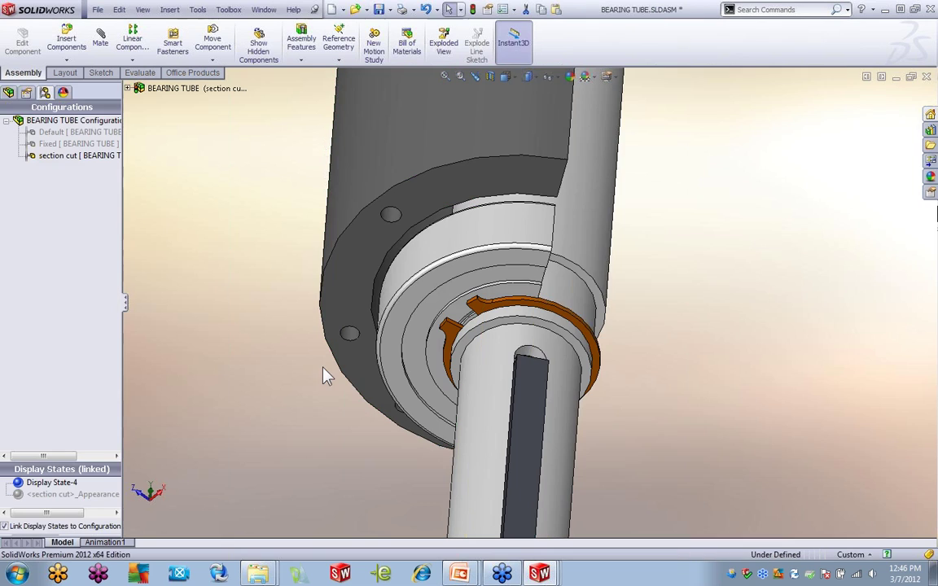
scroll(456, 391, "up", 10)
middle_click_drag(593, 415, 757, 417)
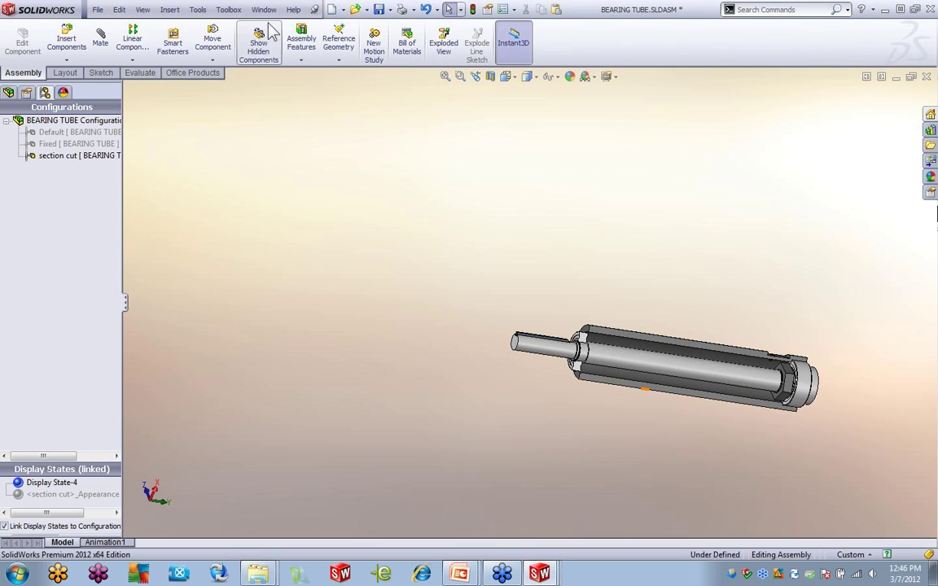
left_click(101, 11)
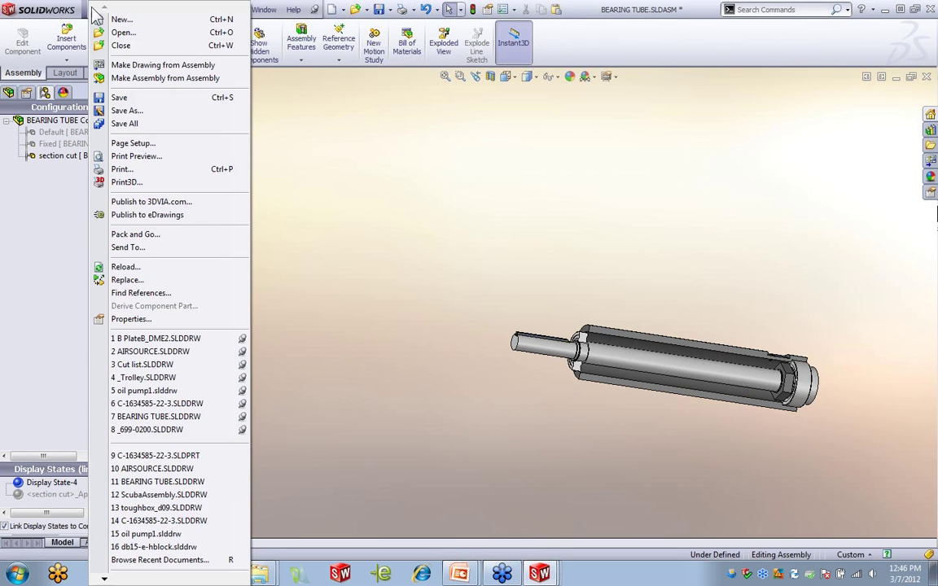
Step: Place a section cut model view of BEARING TUBE on the existing drawing and begin 3D-rotating it
left_click(122, 66)
left_click(507, 290)
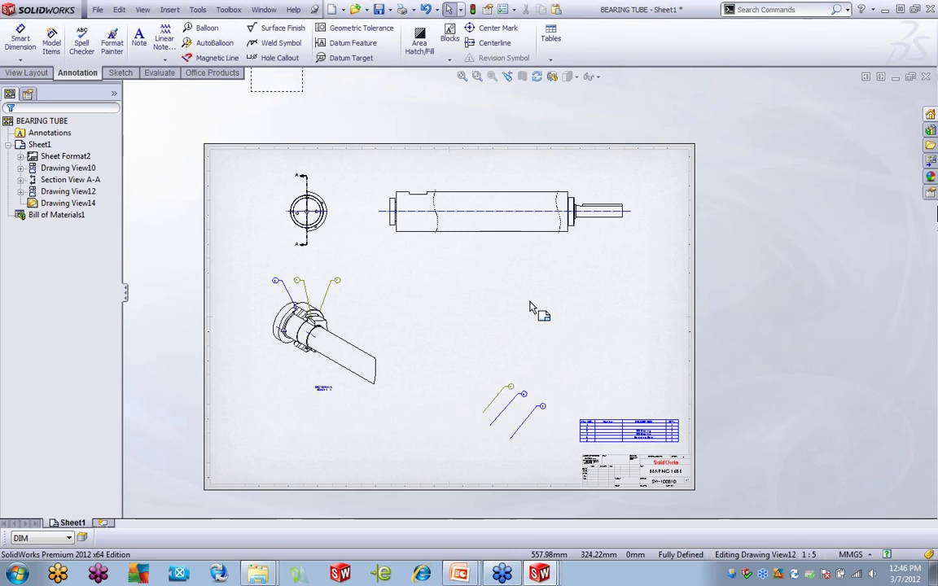
left_click(29, 73)
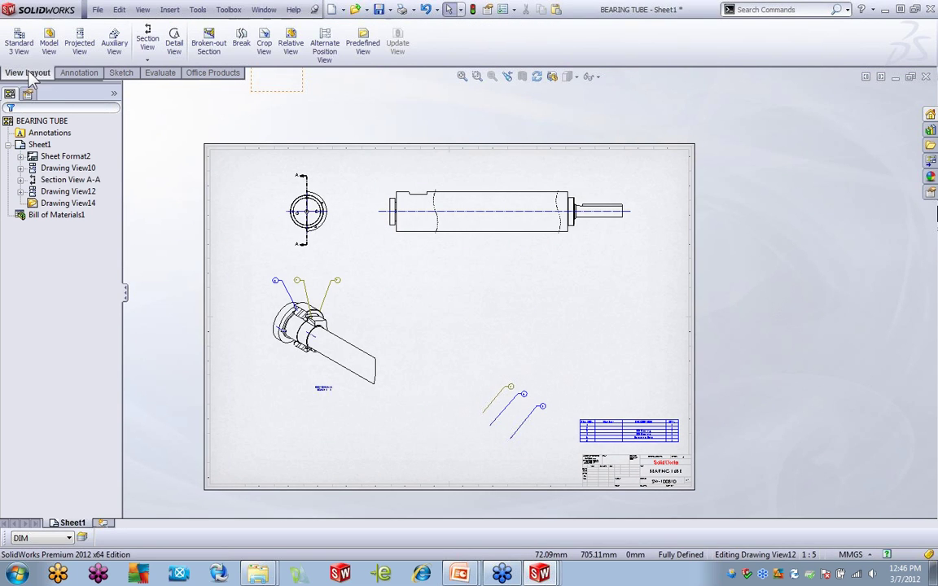
left_click(49, 41)
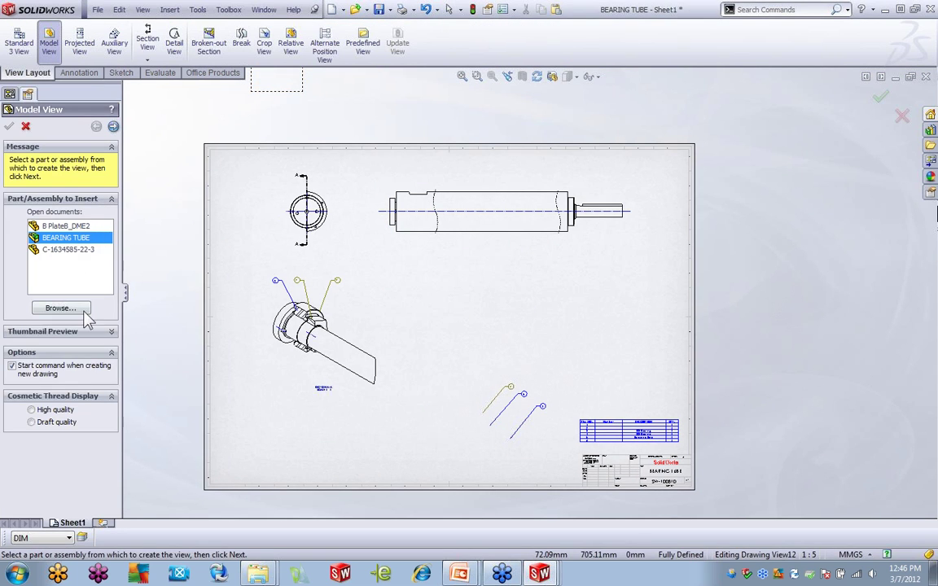
left_click(113, 126)
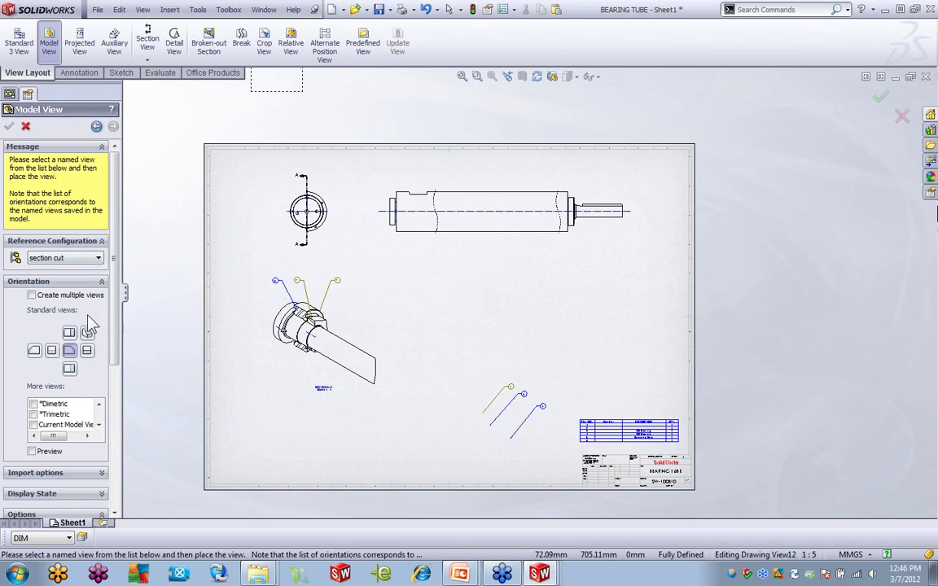
left_click(528, 316)
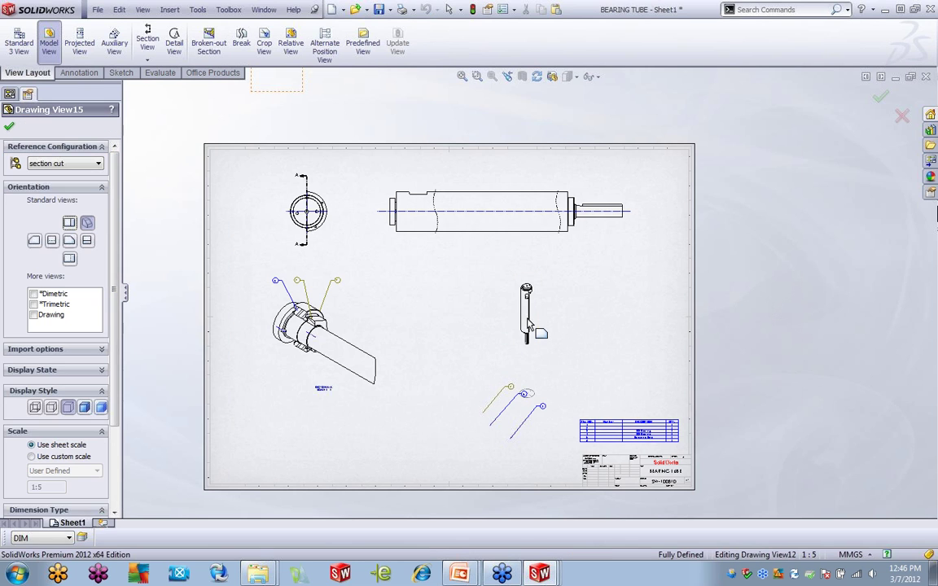
scroll(547, 326, "down", 6)
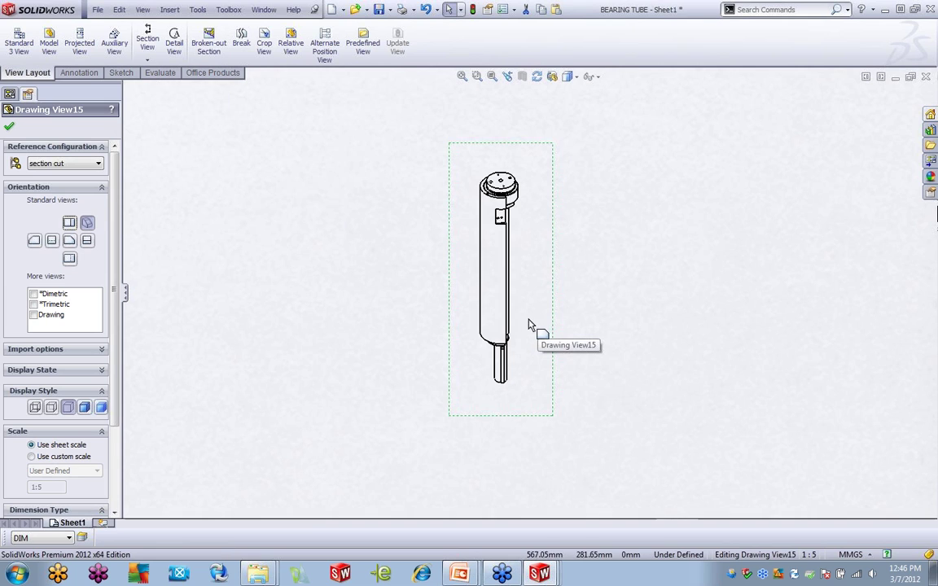
left_click(552, 76)
mouse_move(529, 259)
left_mouse_down()
mouse_move(476, 216)
mouse_move(324, 140)
mouse_move(476, 183)
mouse_move(363, 226)
mouse_move(372, 277)
mouse_move(368, 232)
mouse_move(377, 224)
mouse_move(415, 224)
mouse_move(437, 242)
mouse_move(414, 237)
mouse_move(466, 267)
left_mouse_up()
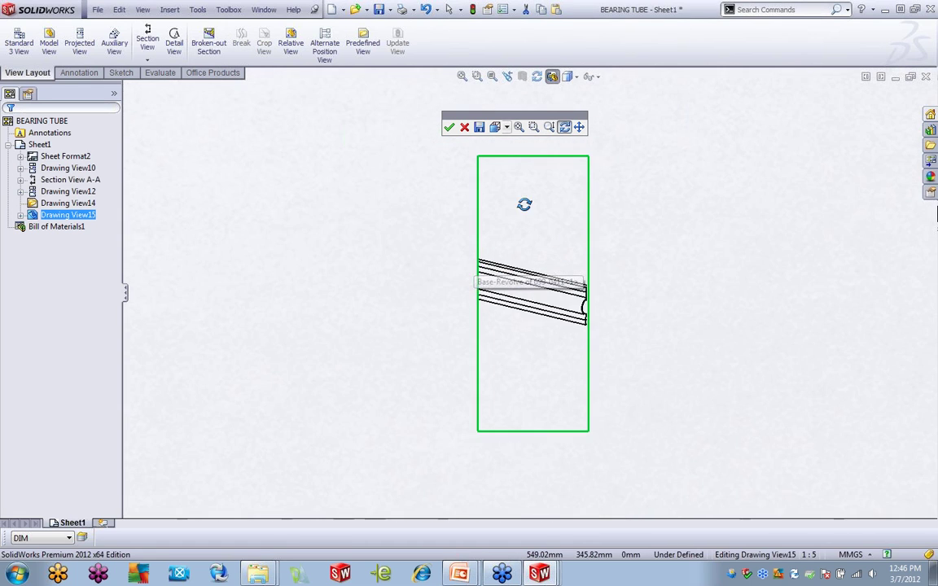
Step: Accept Drawing View15's tilted 3D orientation and open its settings
left_click(448, 127)
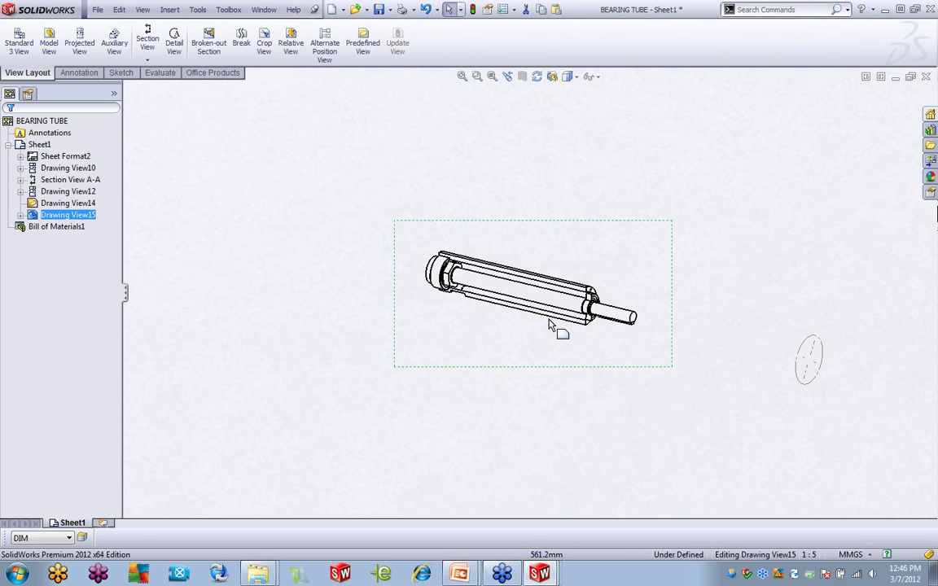
scroll(550, 324, "up", 5)
left_click(547, 322)
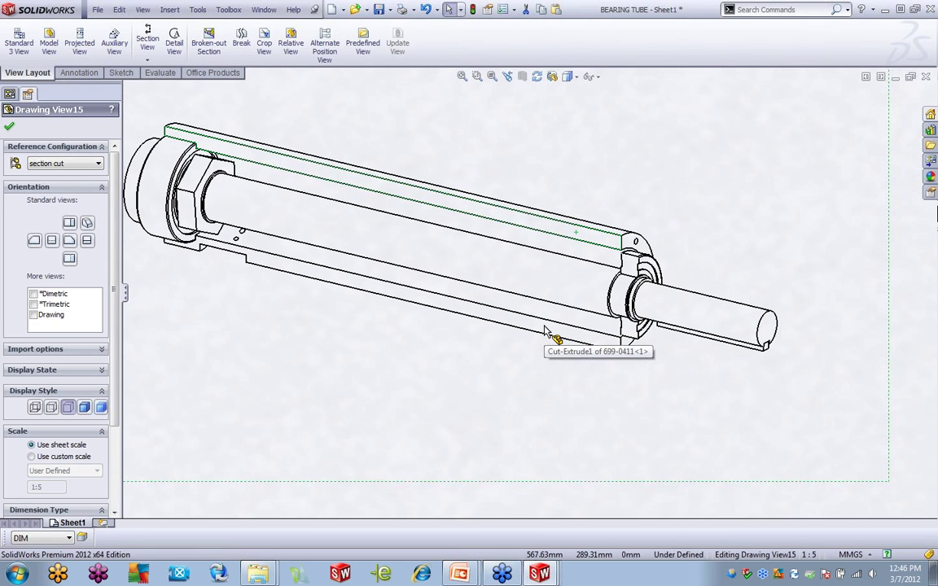
scroll(593, 330, "up", 4)
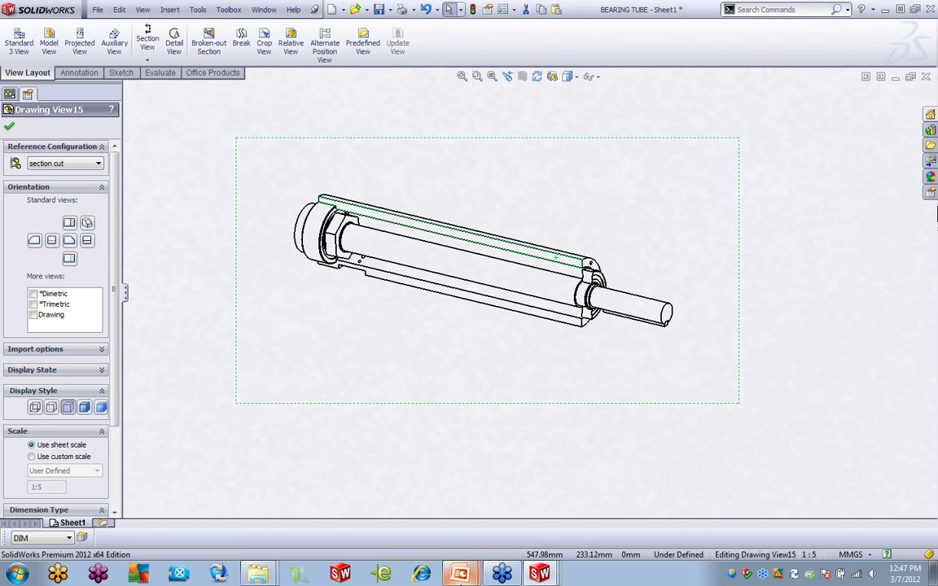
Step: Resume the PowerPoint slide show to the Drawing View Projection slide, then return to SolidWorks
mouse_move(459, 574)
left_click(447, 522)
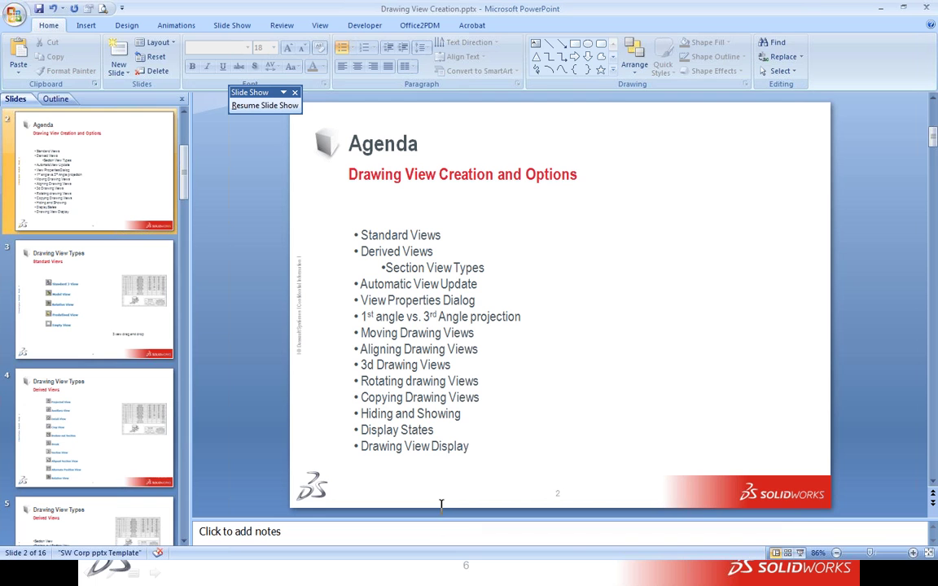
left_click(254, 105)
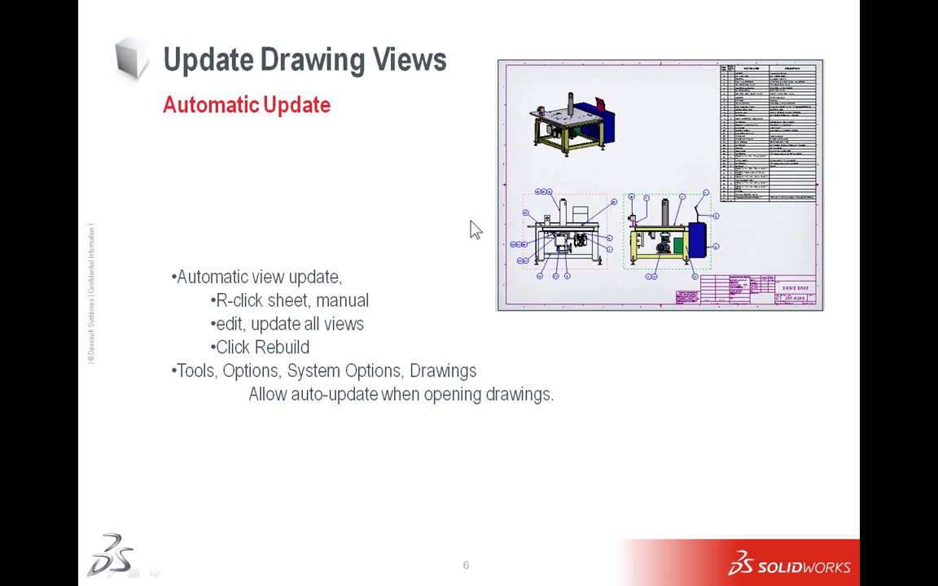
left_click(452, 271)
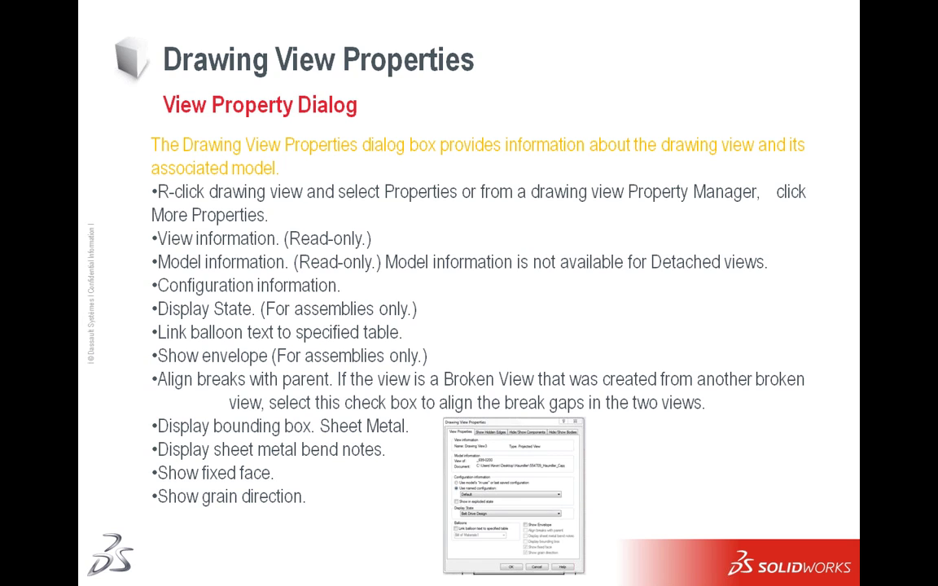
left_click(677, 4)
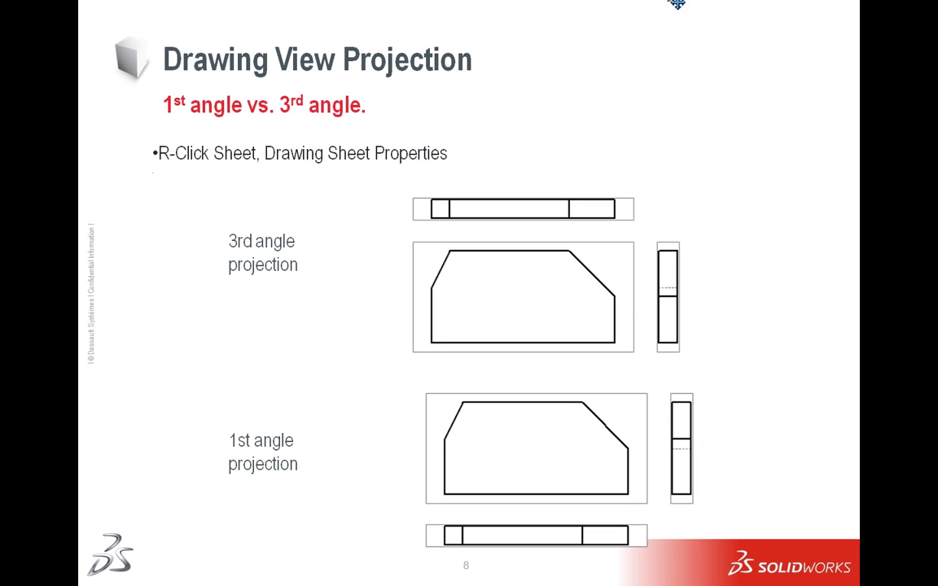
key("alt+Tab")
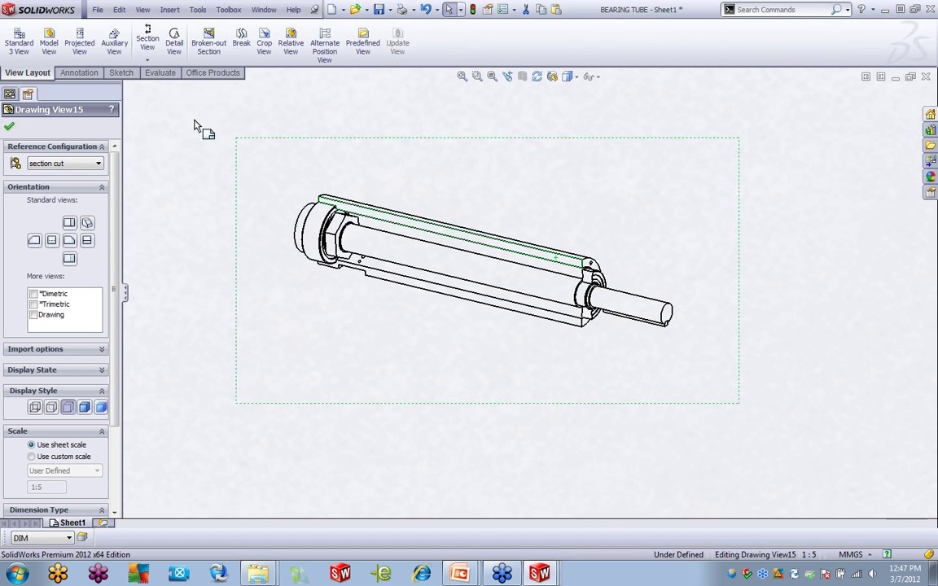
Step: Close Drawing View15, then open Sheet1 properties and cancel, keeping third-angle projection at 1:5
left_click(9, 126)
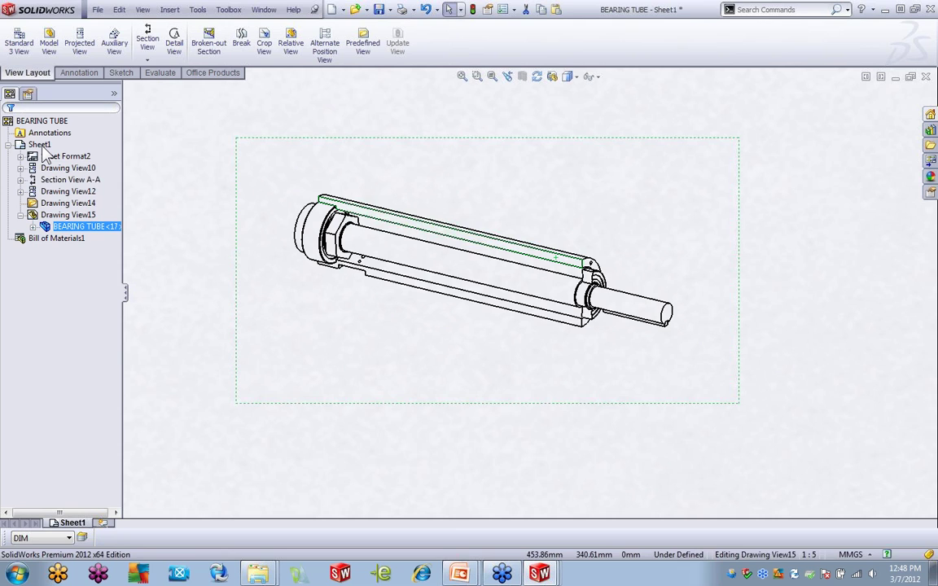
right_click(43, 147)
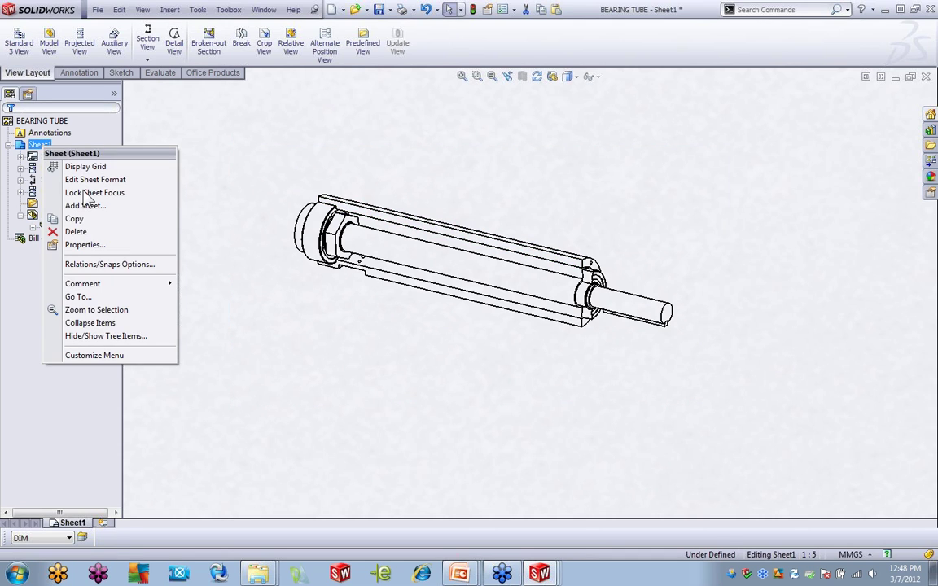
left_click(55, 246)
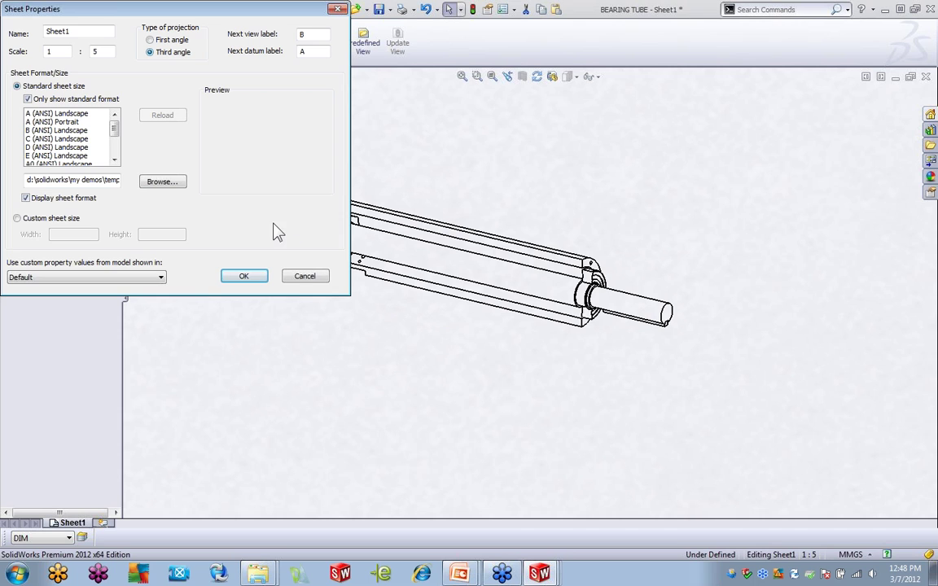
left_click(301, 278)
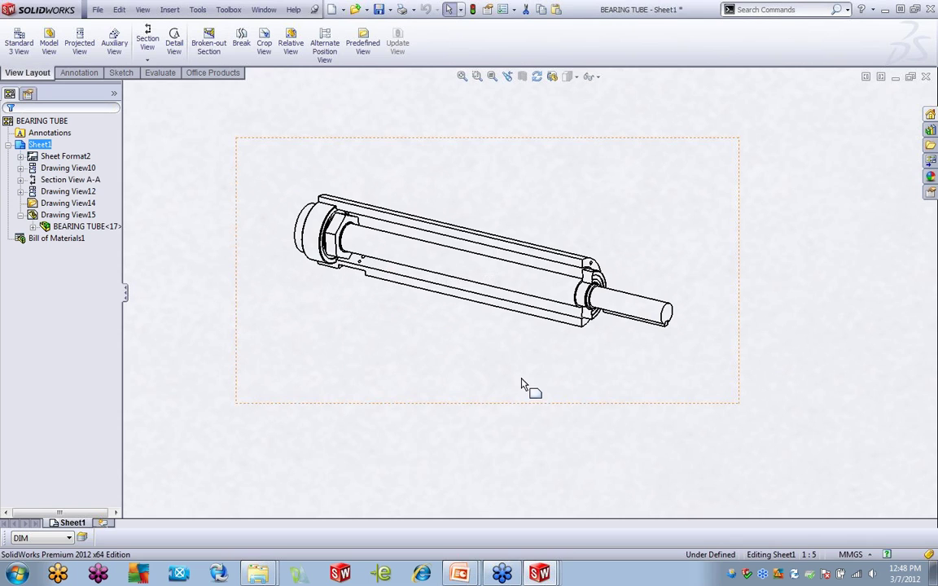
Step: Advance the PowerPoint slide show to slide 9, Moving Drawing Views, then return to SolidWorks
mouse_move(460, 575)
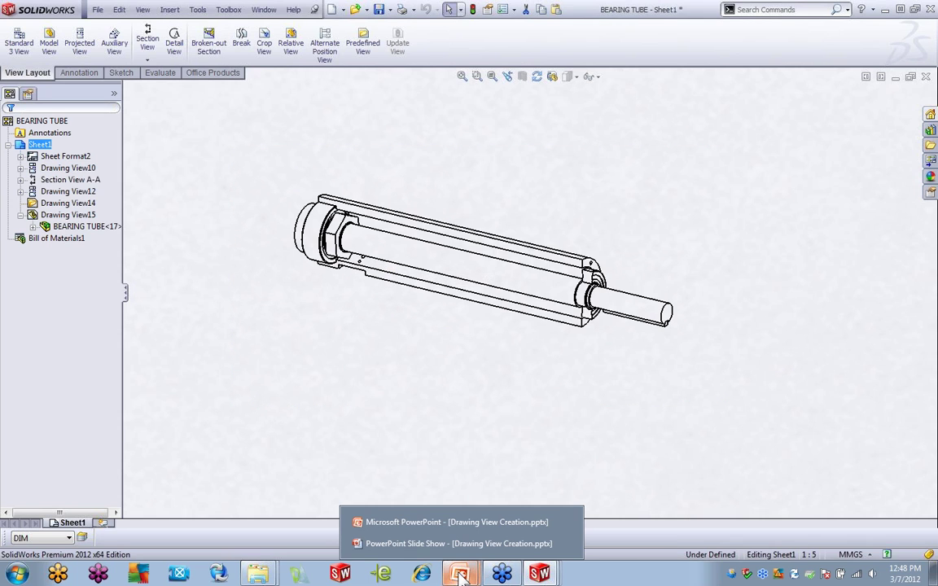
left_click(401, 543)
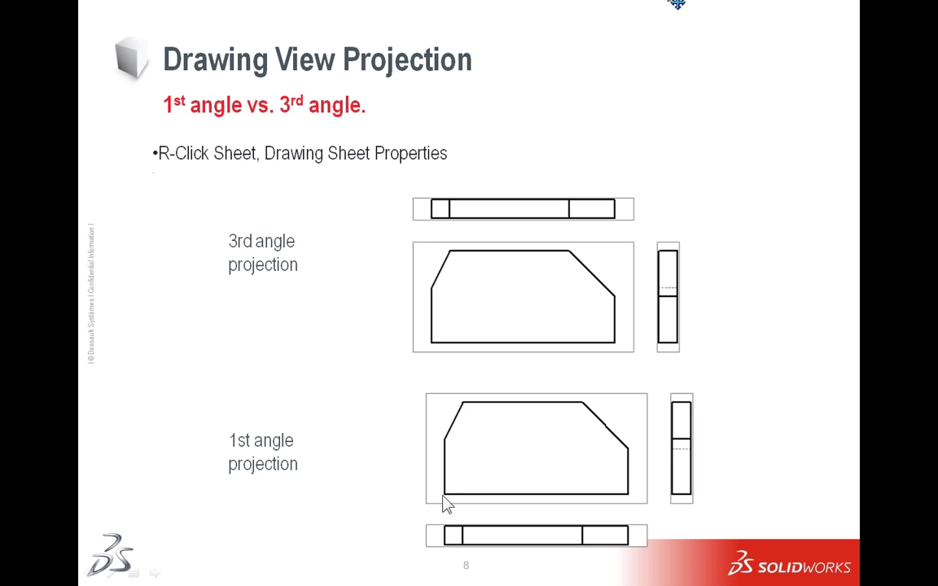
left_click(392, 332)
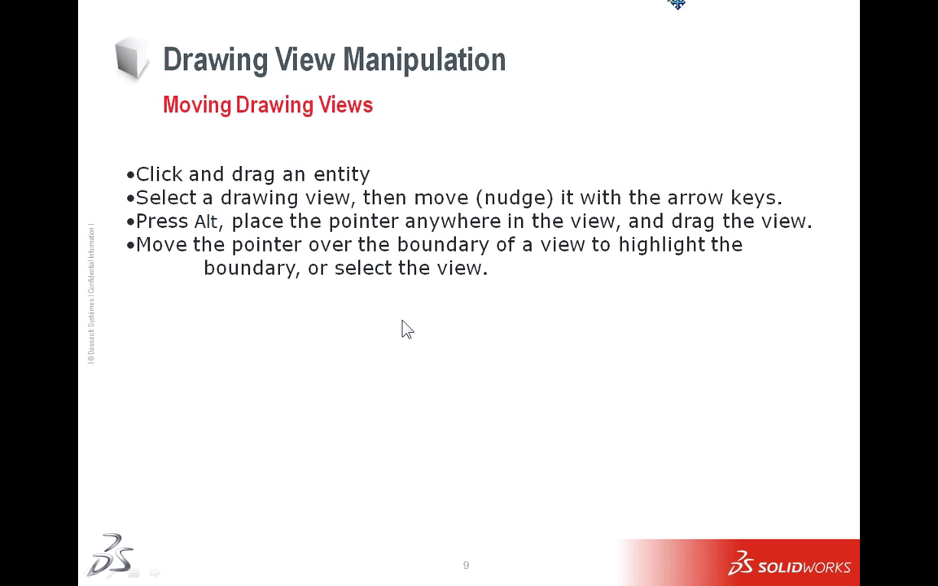
key("alt+Tab")
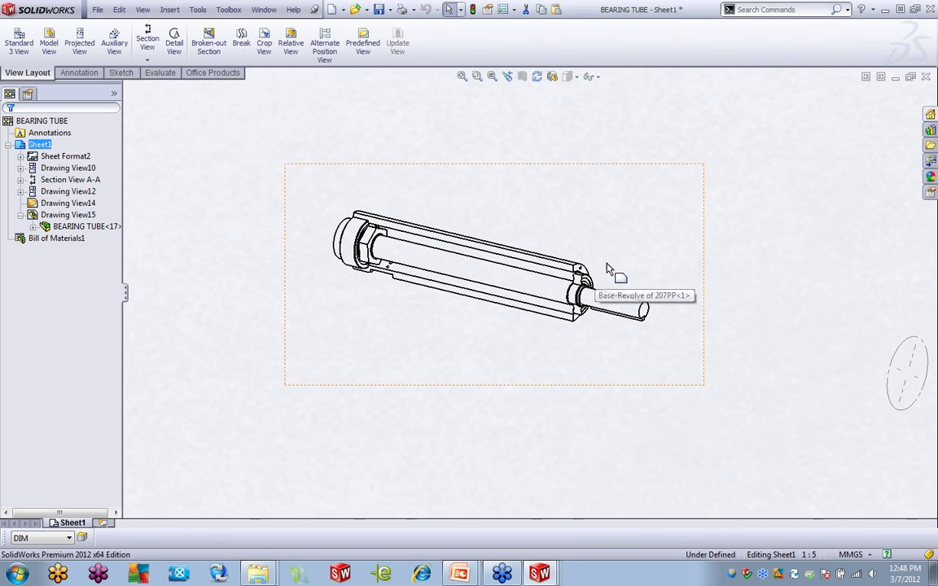
Step: Drag the cutaway tube view, Drawing View15, to new spots on the sheet
left_click(521, 267)
mouse_move(501, 271)
left_mouse_down()
mouse_move(419, 285)
mouse_move(599, 224)
mouse_move(450, 244)
mouse_move(574, 254)
mouse_move(575, 245)
left_mouse_up()
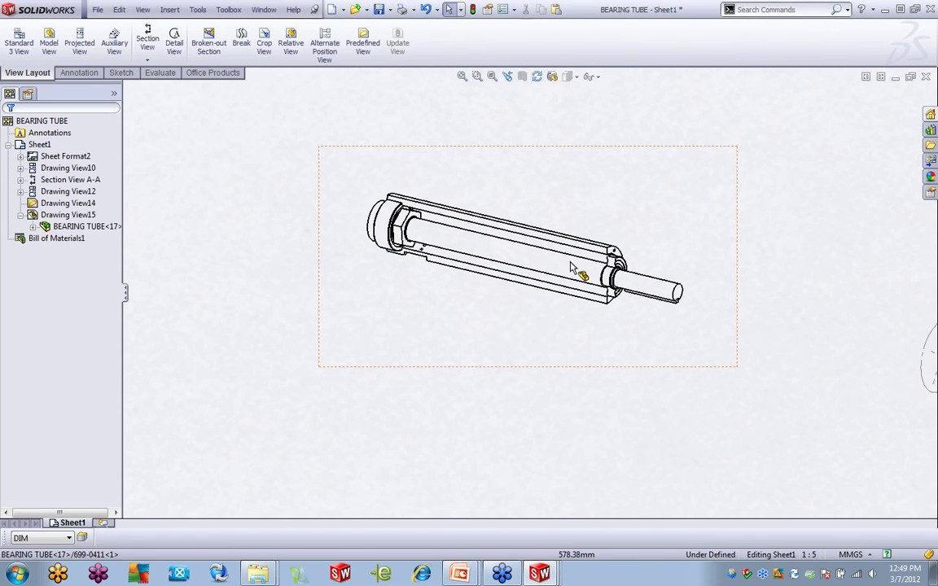
left_click(655, 220)
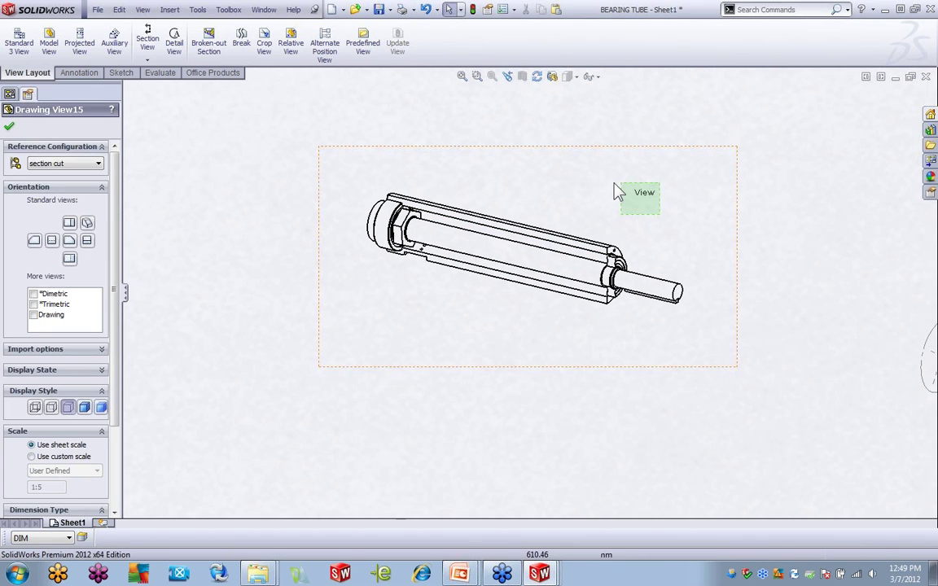
left_click(649, 203)
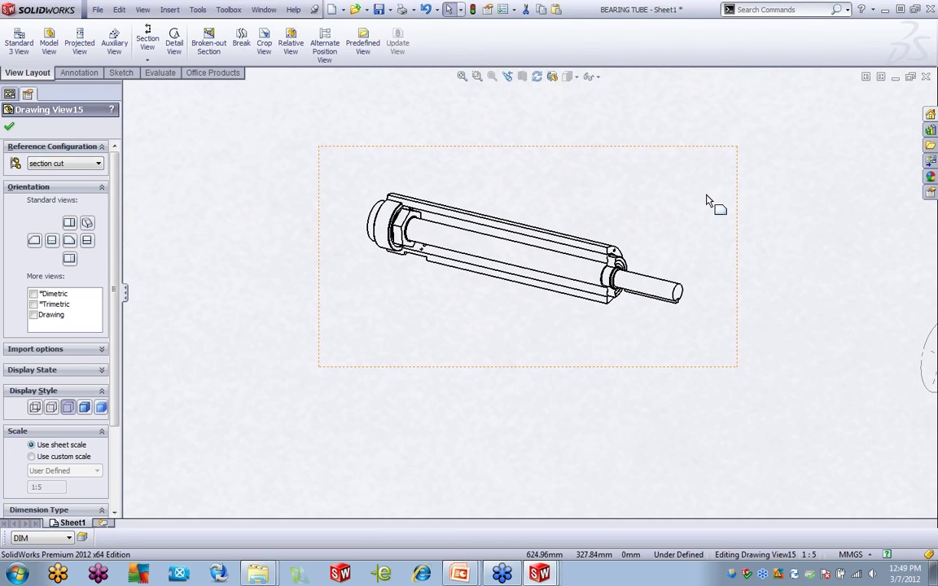
mouse_move(718, 187)
left_mouse_down()
mouse_move(685, 187)
mouse_move(634, 214)
mouse_move(730, 180)
mouse_move(767, 188)
mouse_move(696, 184)
mouse_move(681, 198)
mouse_move(680, 188)
mouse_move(614, 184)
mouse_move(666, 200)
left_mouse_up()
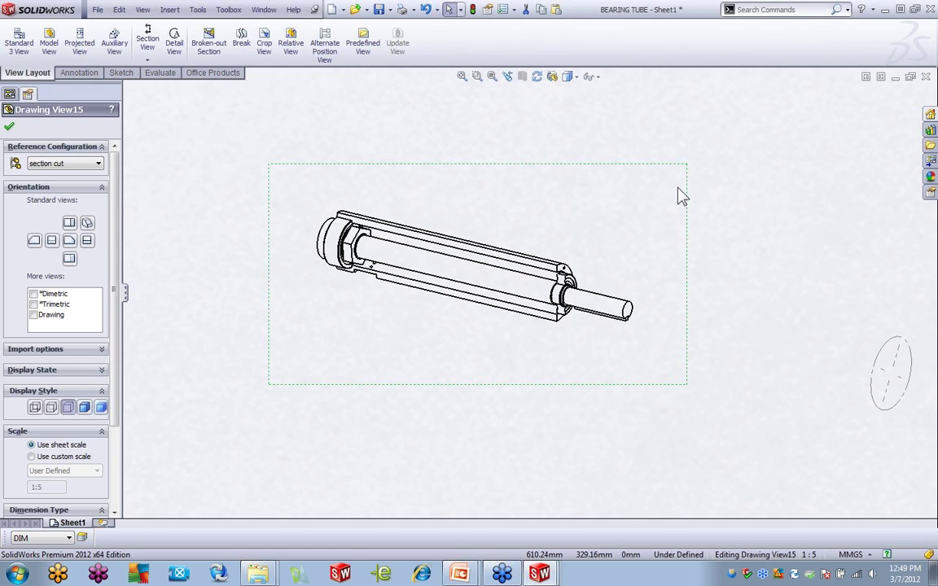
mouse_move(686, 190)
left_mouse_down()
mouse_move(720, 203)
mouse_move(651, 174)
mouse_move(676, 213)
mouse_move(672, 165)
mouse_move(661, 165)
left_mouse_up()
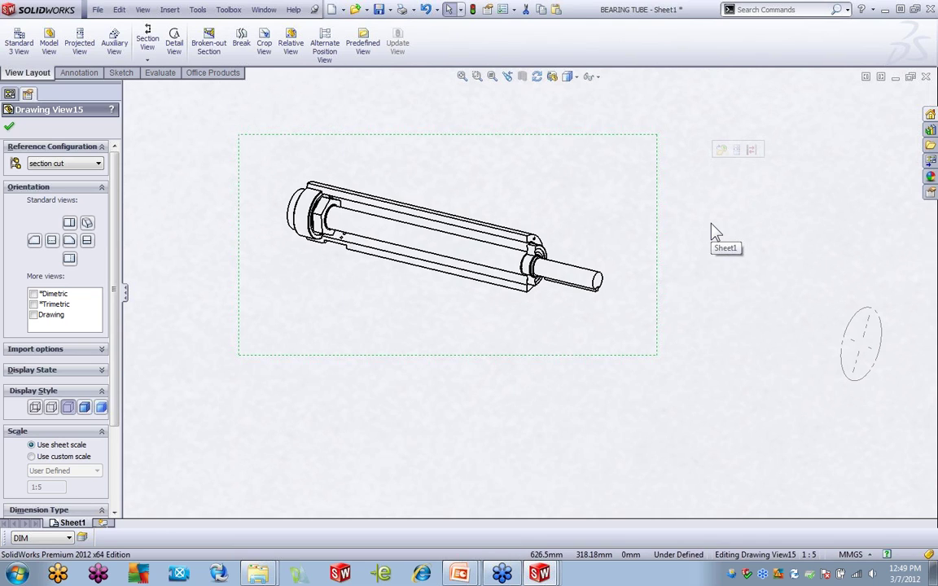
Step: Nudge the selected tube view left twice with the Left arrow key
left_click(633, 234)
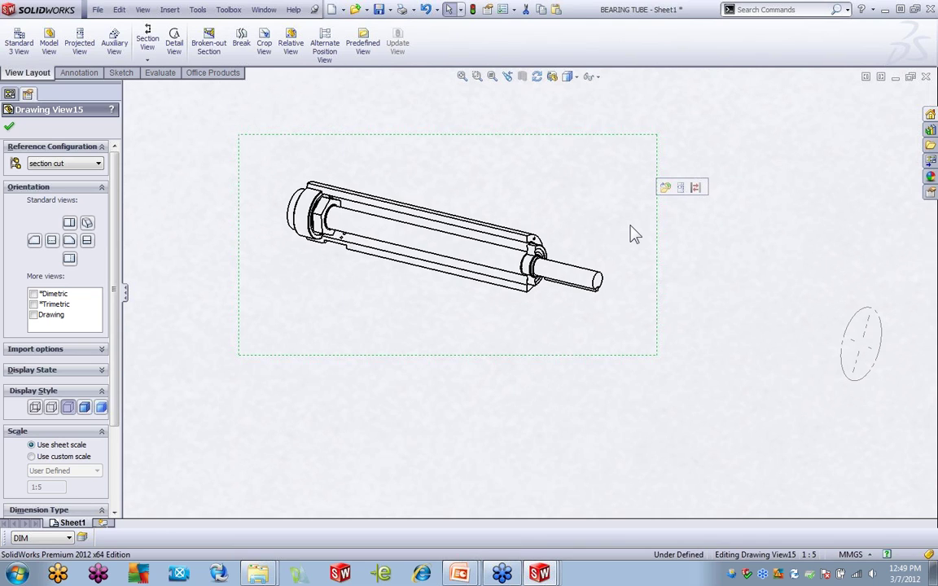
left_click_drag(633, 234, 632, 234)
key("Left")
key("Left")
key("Left")
key("Left")
key("Left")
key("Left")
key("Left")
key("Left")
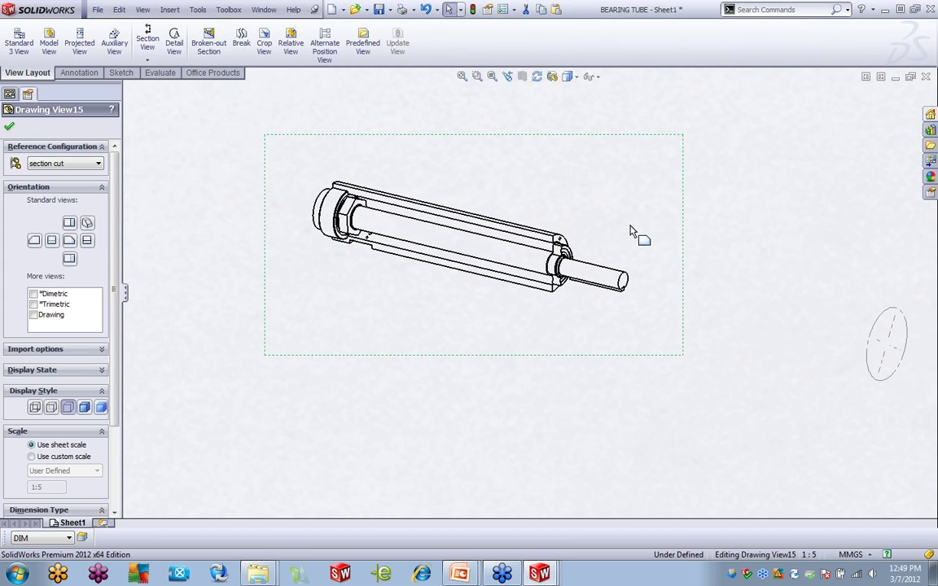
key("Left")
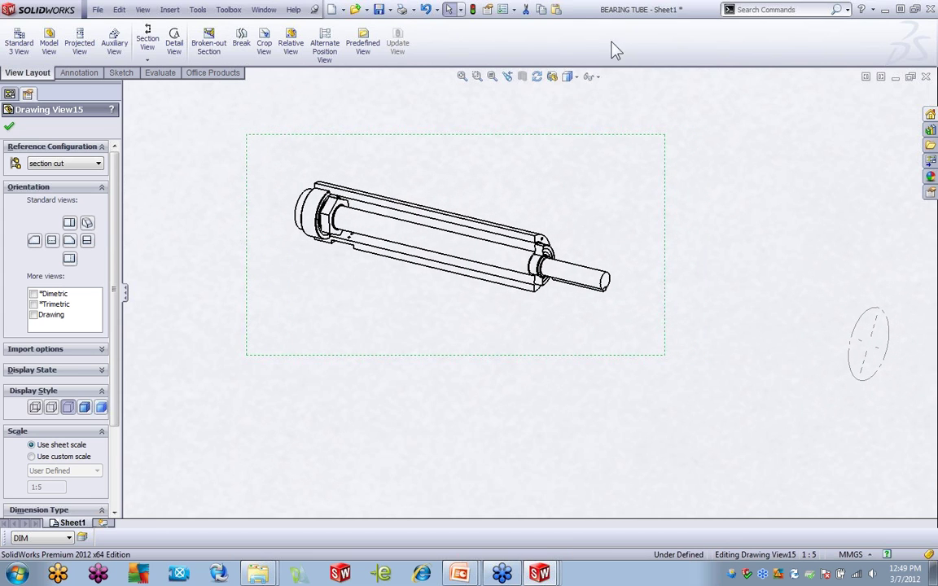
left_click(515, 11)
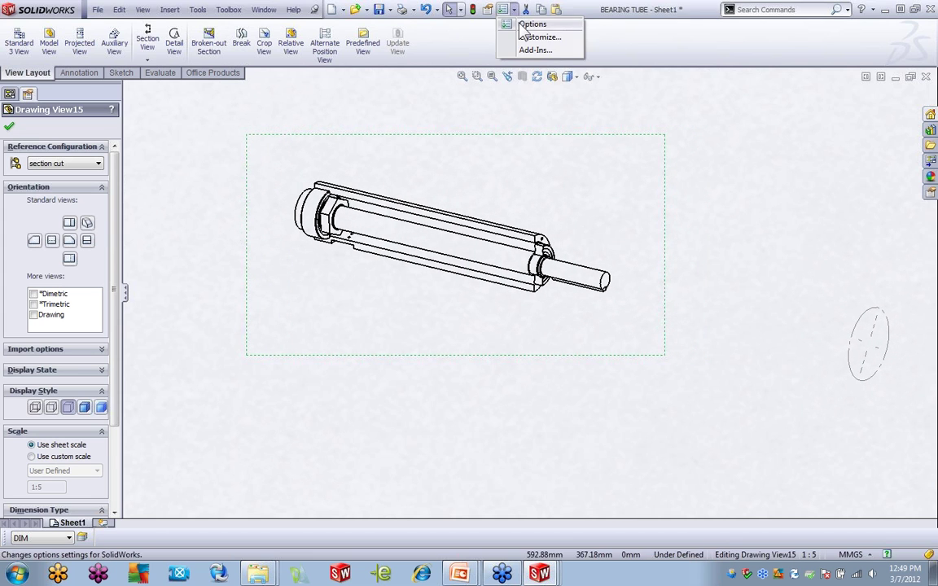
Step: Change the Drawings keyboard movement increment from 0.25mm to 5, then nudge the view right
left_click(507, 23)
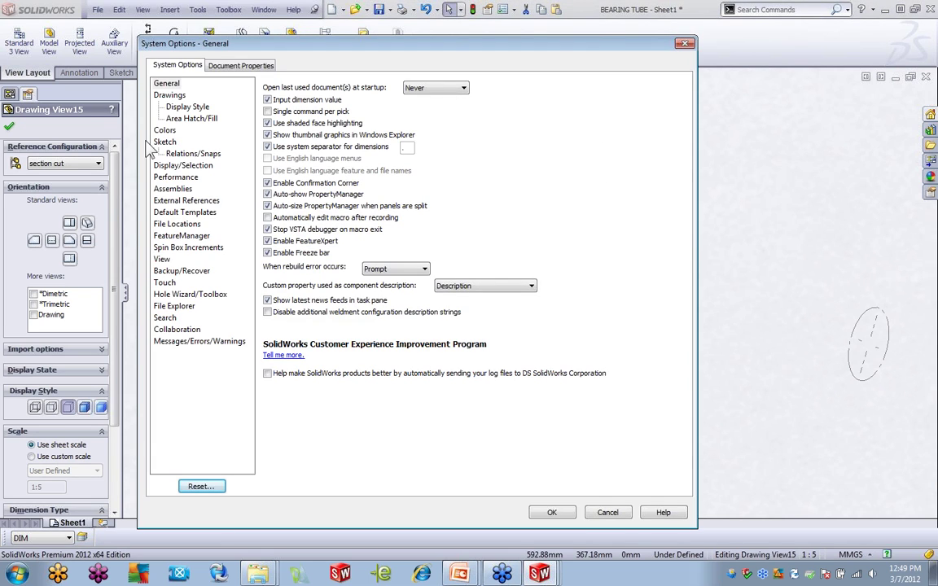
left_click(171, 96)
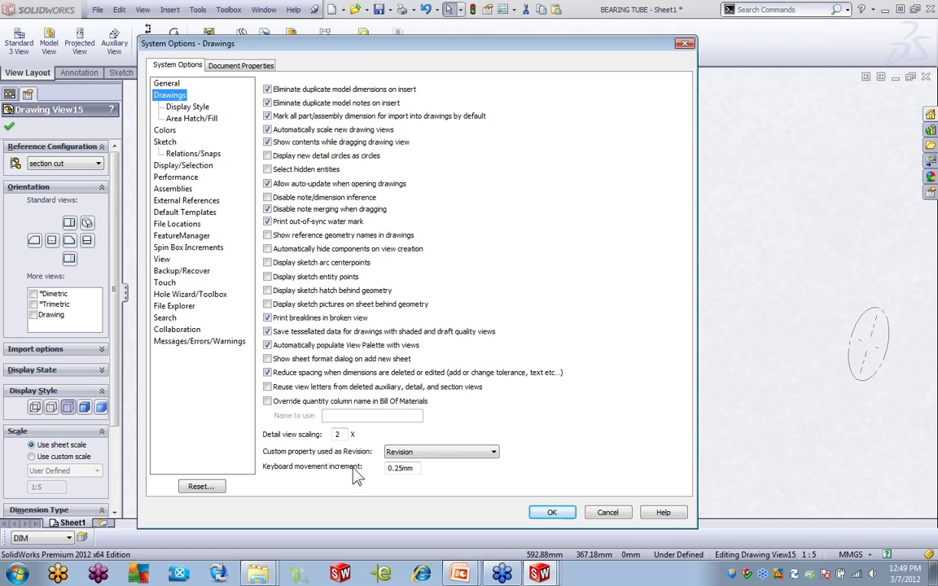
left_click_drag(413, 467, 386, 469)
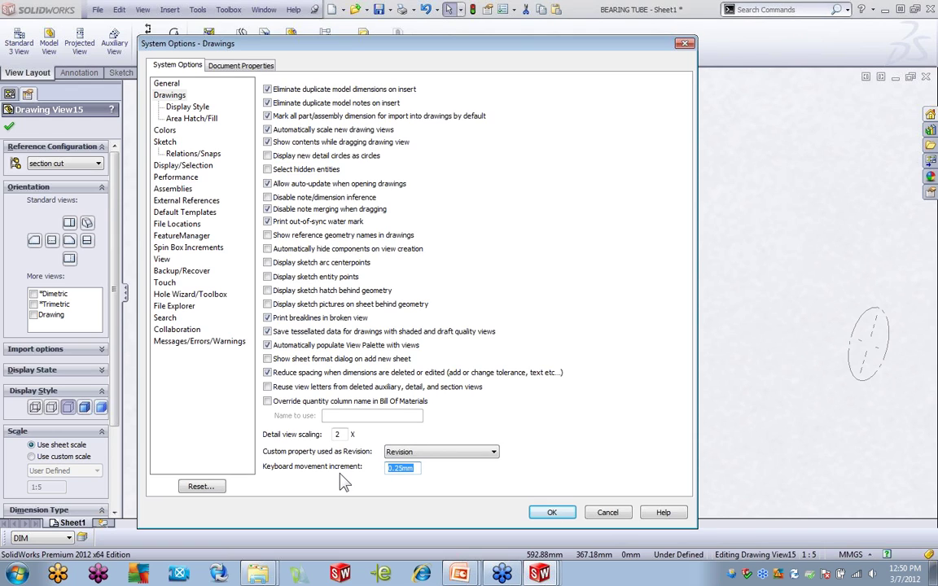
type("5")
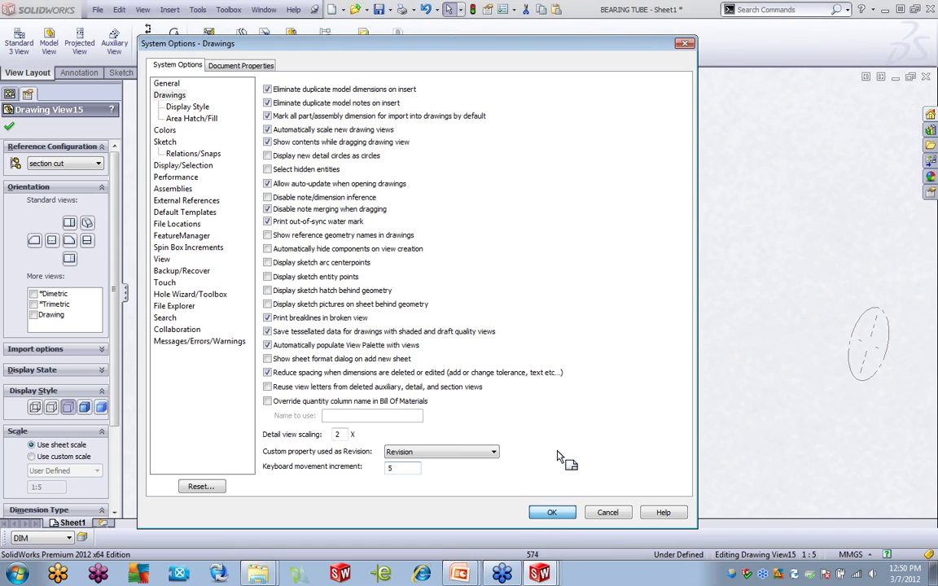
left_click(562, 513)
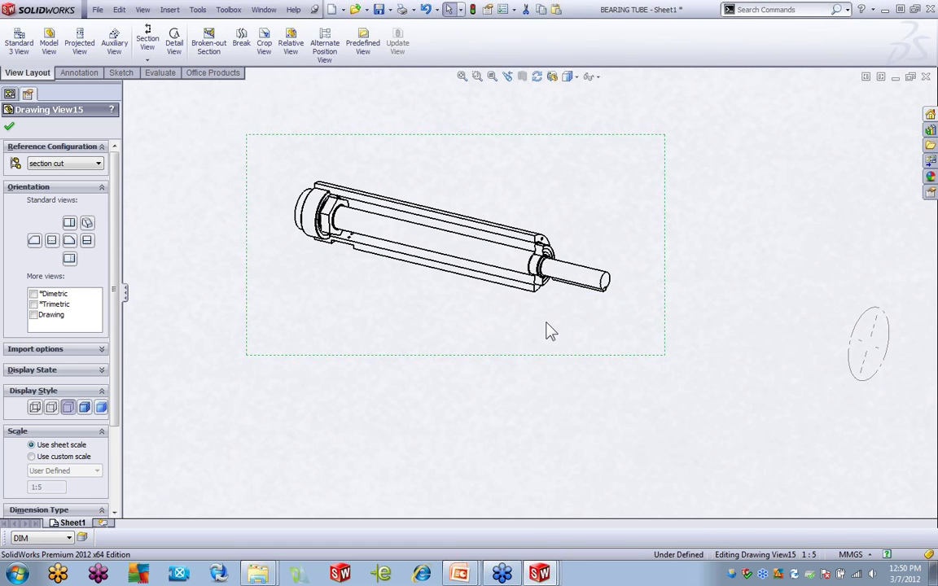
key("Right")
key("Right")
key("Right")
key("Right")
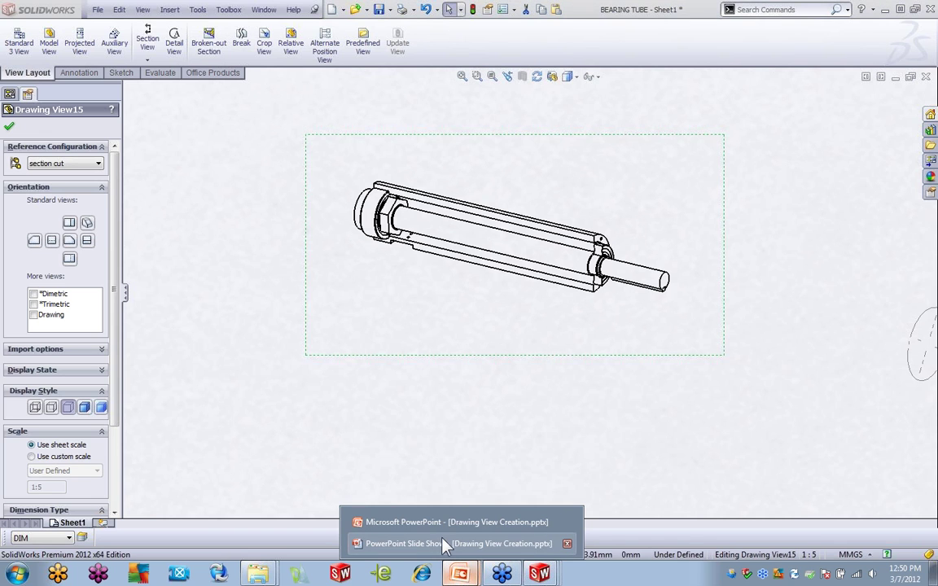
Step: Bring the PowerPoint slide show back and advance toward the Align and Break slide
left_click(444, 545)
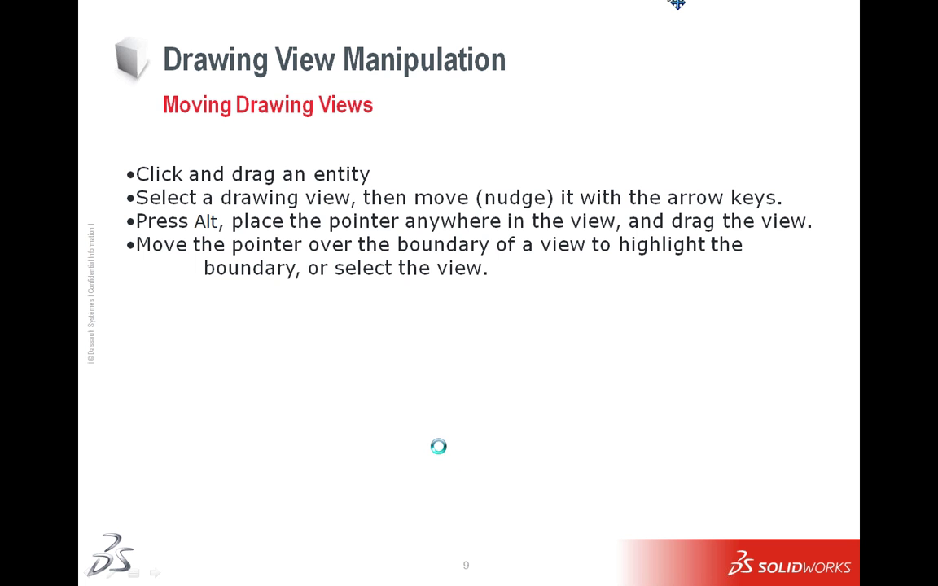
left_click(439, 448)
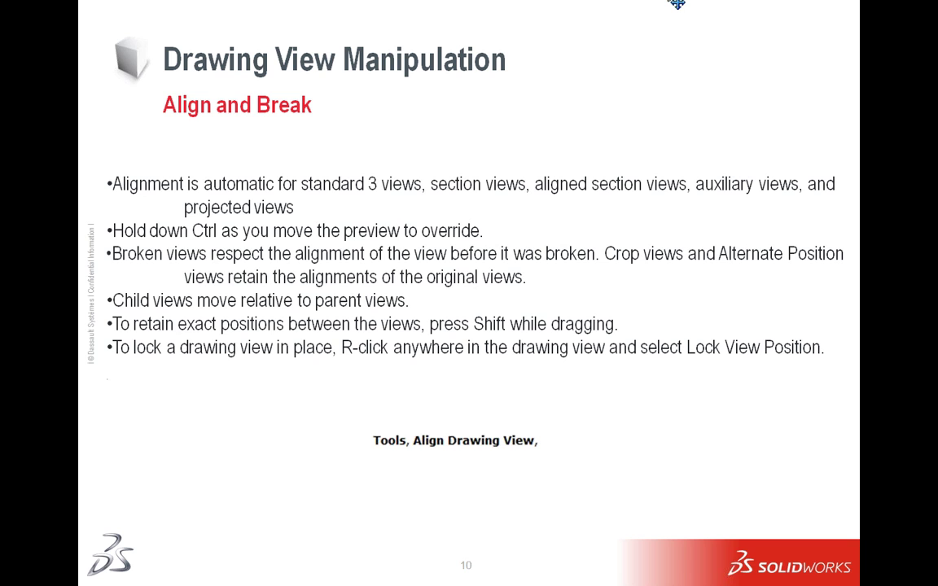
Step: Switch from the slide show to the BEARING TUBE drawing and zoom to fit the whole sheet
key("alt+Tab")
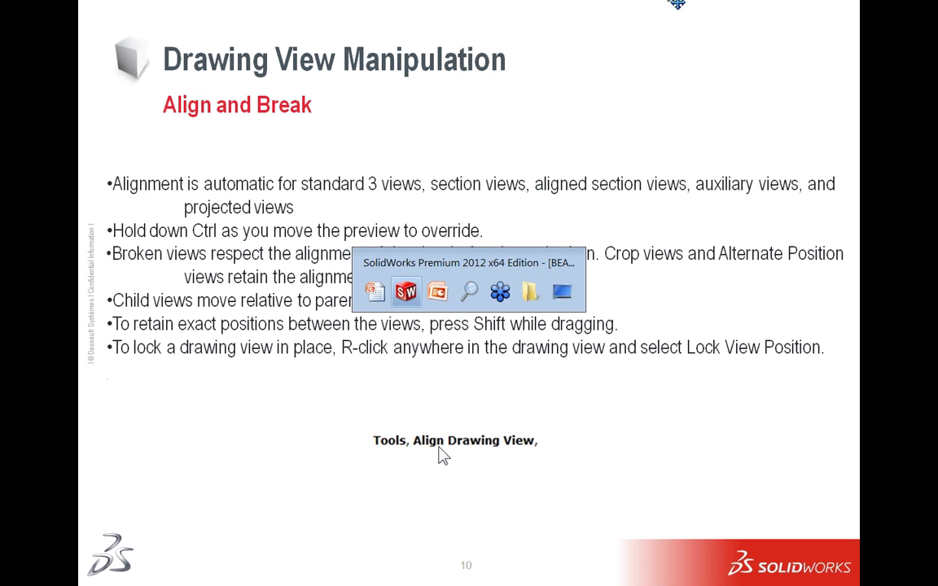
key("z")
key("z")
key("z")
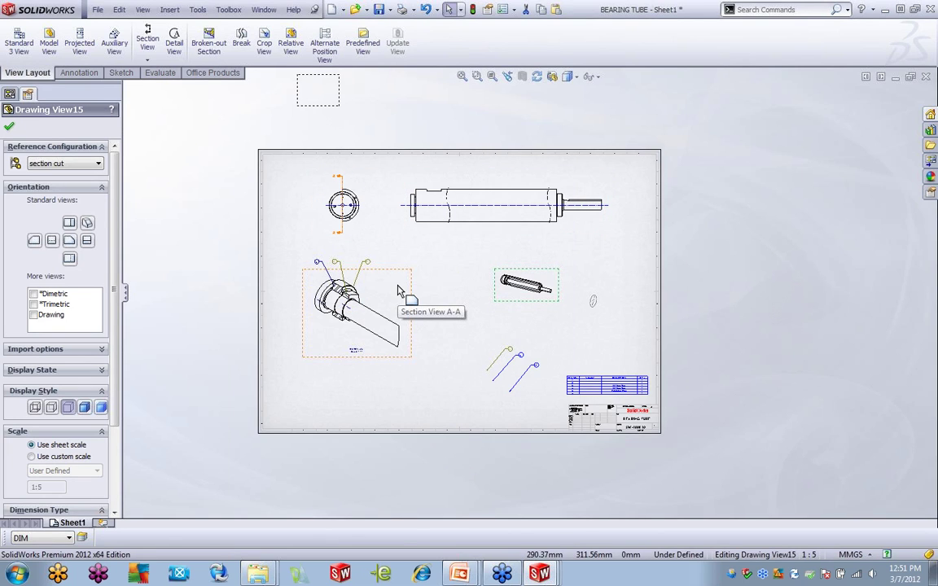
Step: Shift the end and top views slightly right and down, and move the isometric view right
left_click(362, 218)
left_click(381, 213, "ctrl")
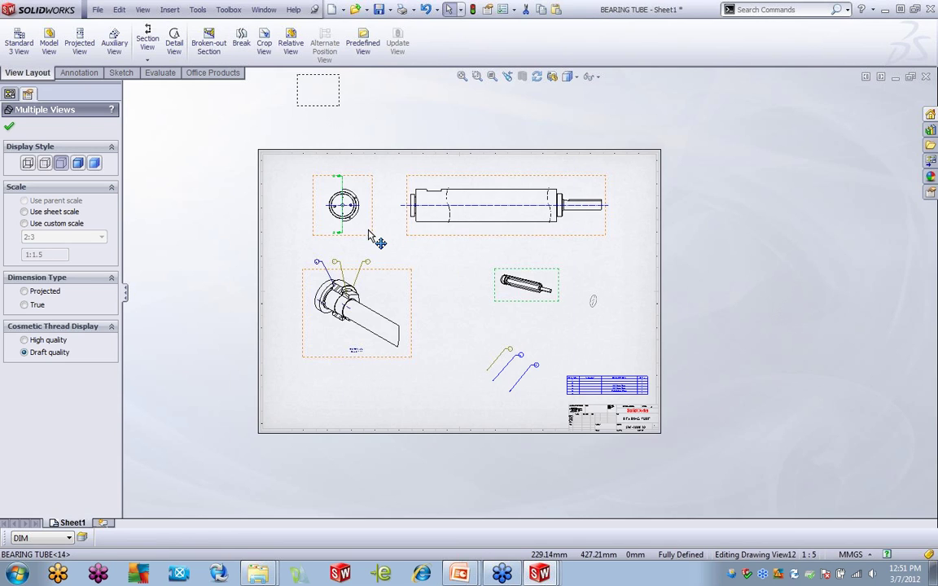
mouse_move(373, 232)
left_mouse_down()
mouse_move(386, 250)
mouse_move(366, 251)
mouse_move(405, 248)
mouse_move(373, 251)
left_mouse_up()
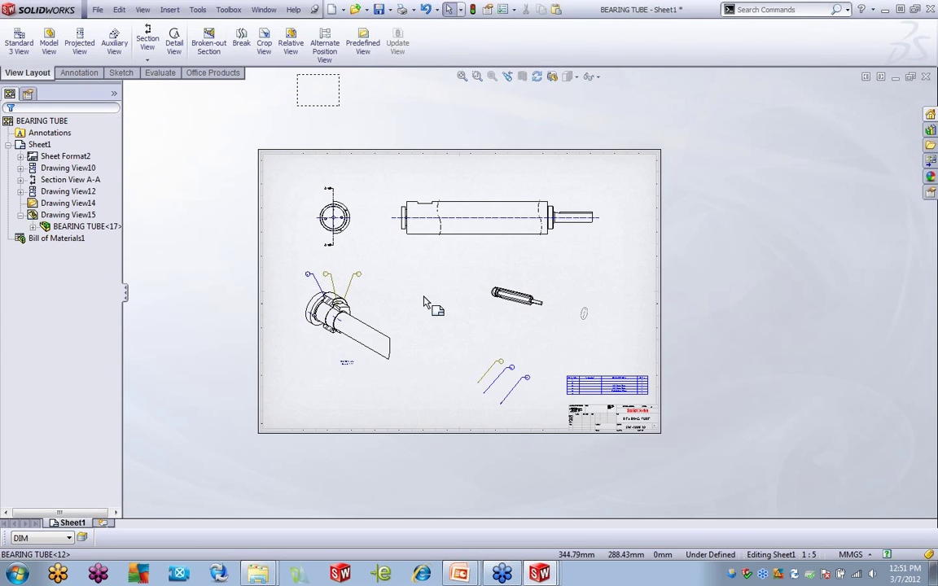
mouse_move(533, 292)
left_mouse_down()
mouse_move(601, 270)
mouse_move(568, 298)
mouse_move(588, 320)
mouse_move(570, 322)
left_mouse_up()
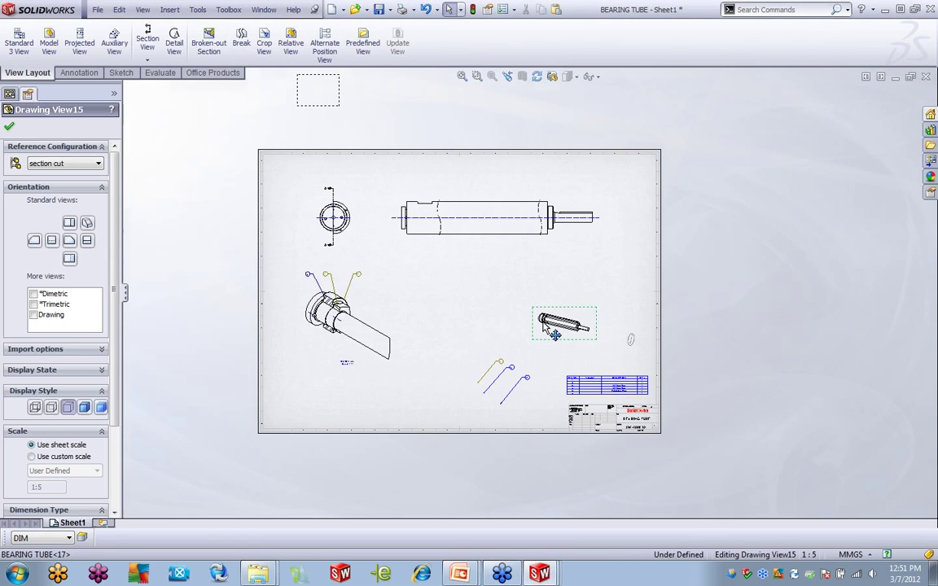
scroll(530, 326, "down", 3)
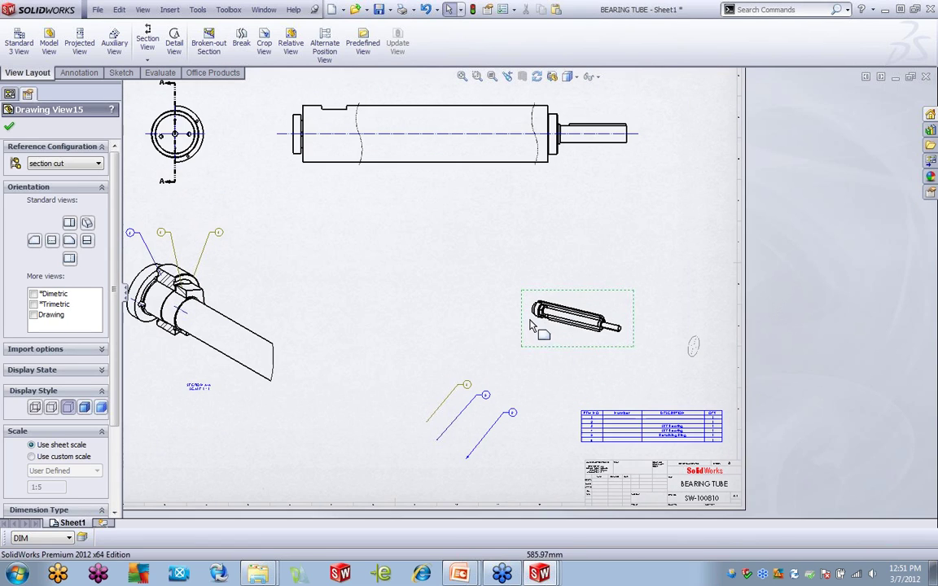
Step: Lock the isometric view's position on the sheet and reselect it to test the lock
right_click(624, 309)
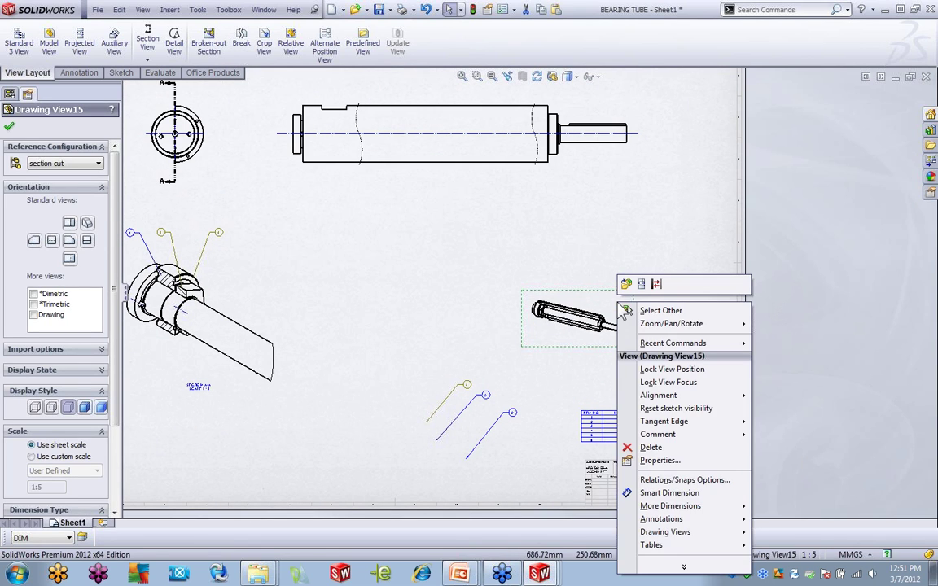
left_click(676, 370)
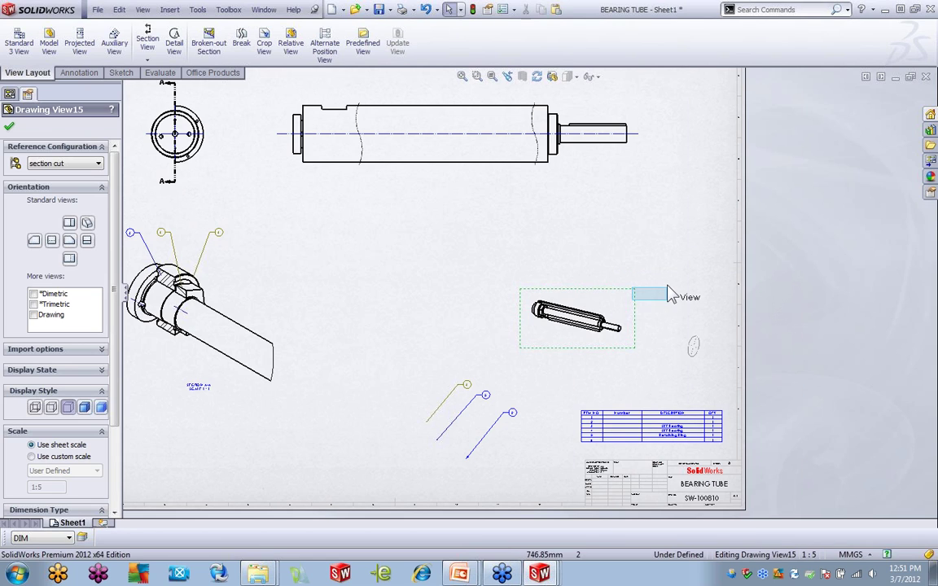
key("Escape")
left_click(590, 326)
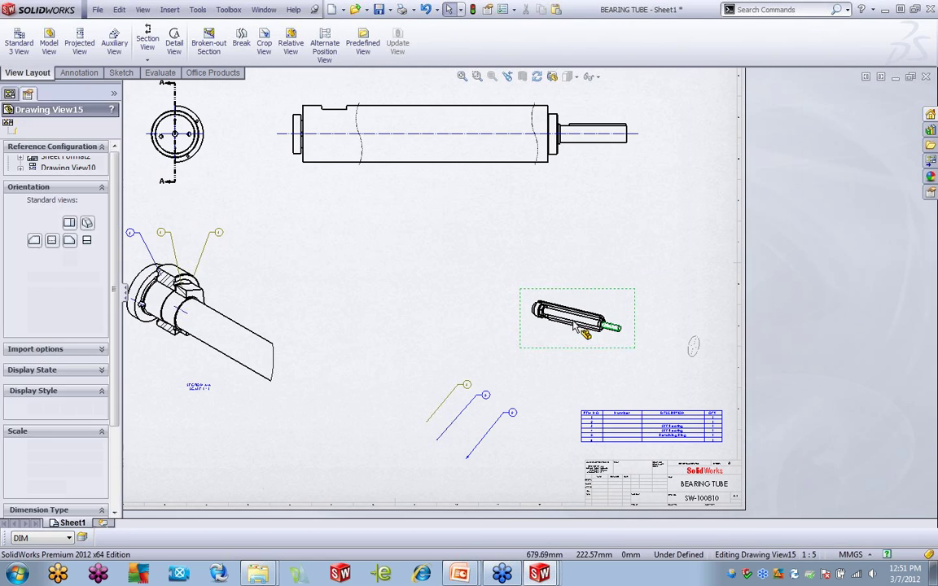
left_click(690, 242)
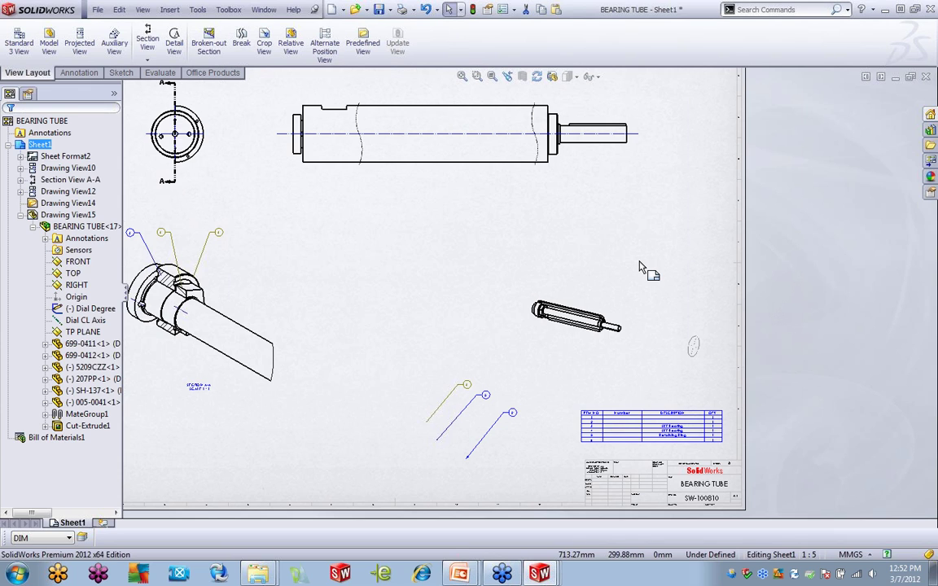
Step: Unlock the isometric view's position and clear the selection
left_click(599, 307)
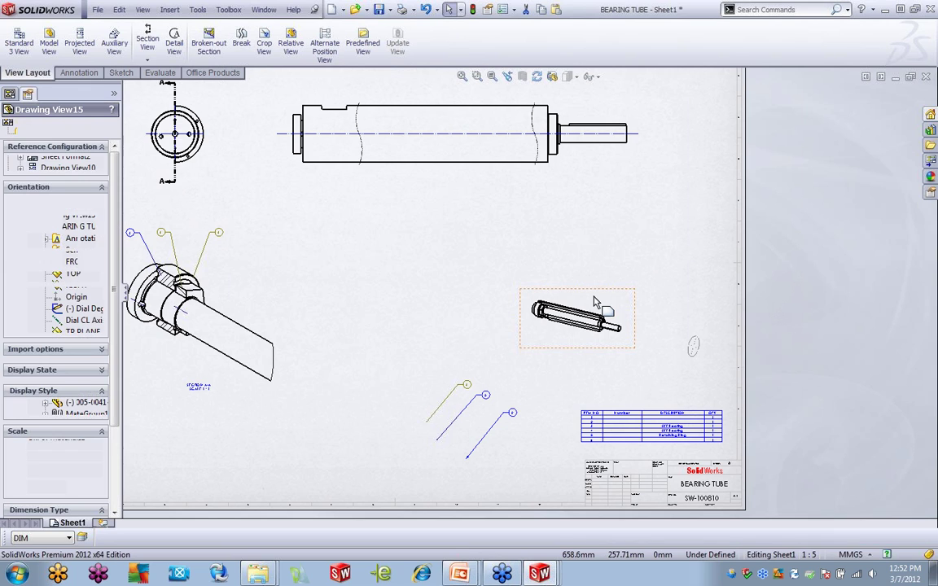
right_click(601, 304)
left_click(651, 363)
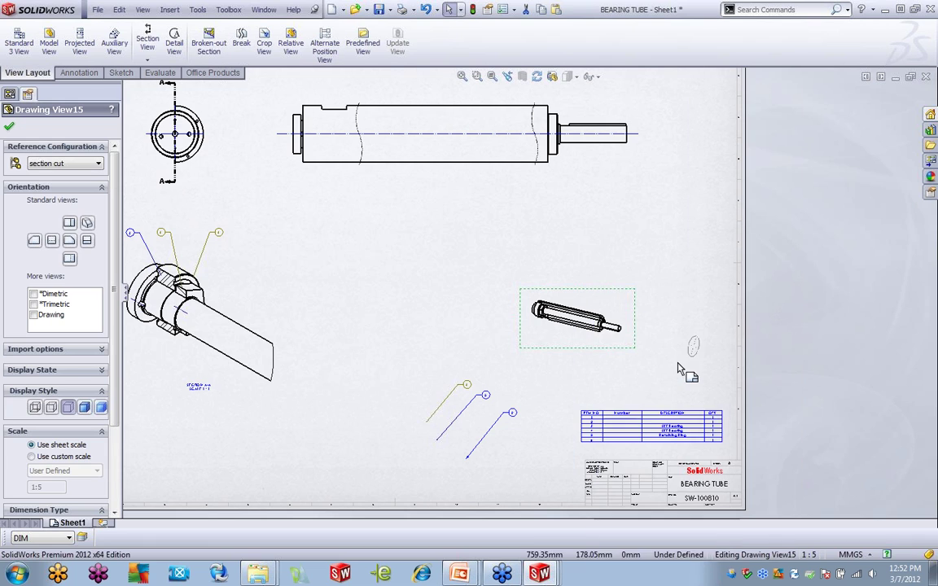
left_click(672, 273)
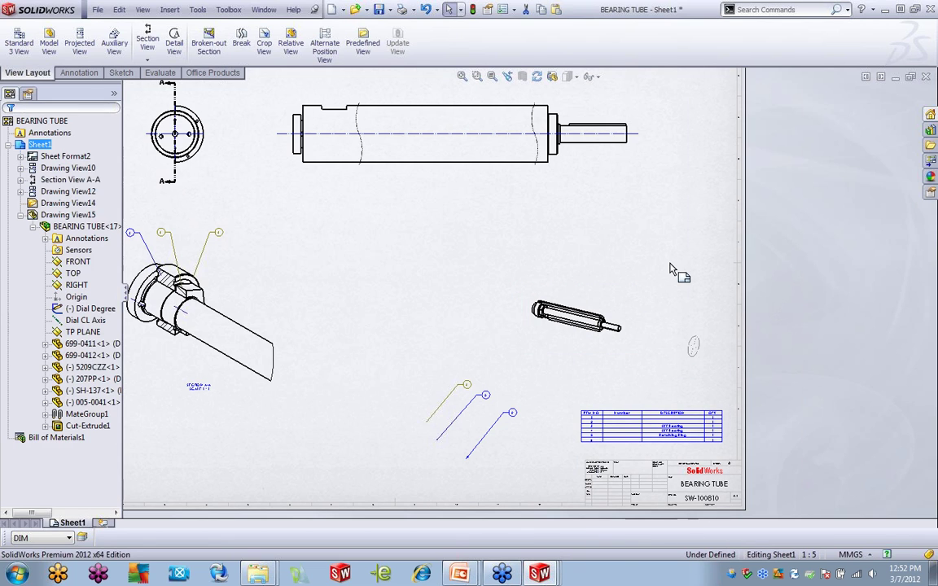
Step: Present slides 11 (3d Drawing Views) and 12 (Rotating Drawing Views), then return to SolidWorks
mouse_move(460, 574)
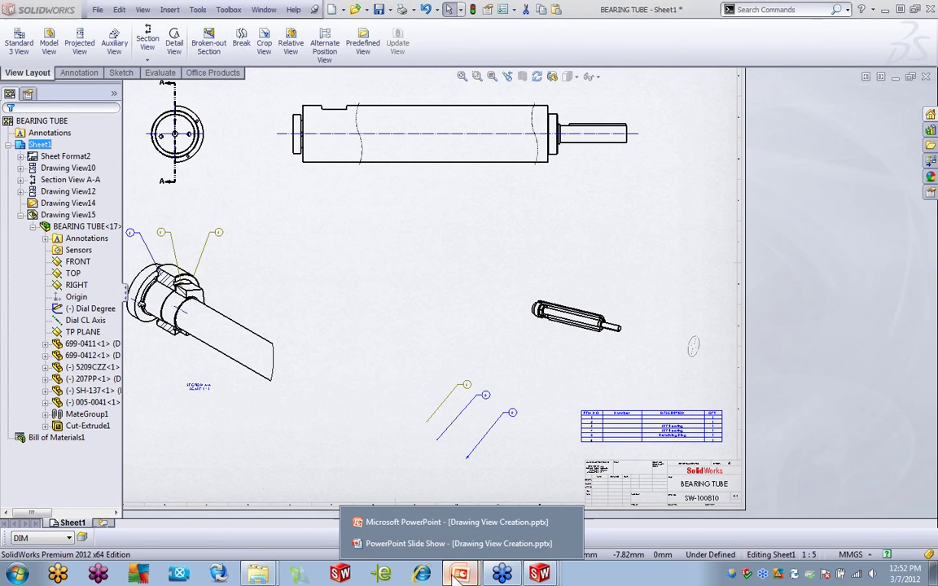
left_click(458, 543)
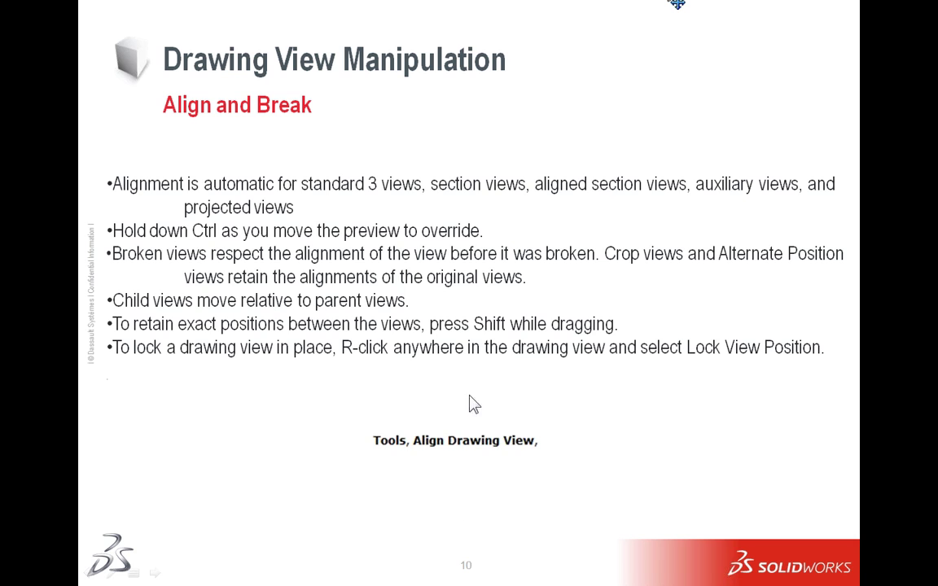
left_click(434, 381)
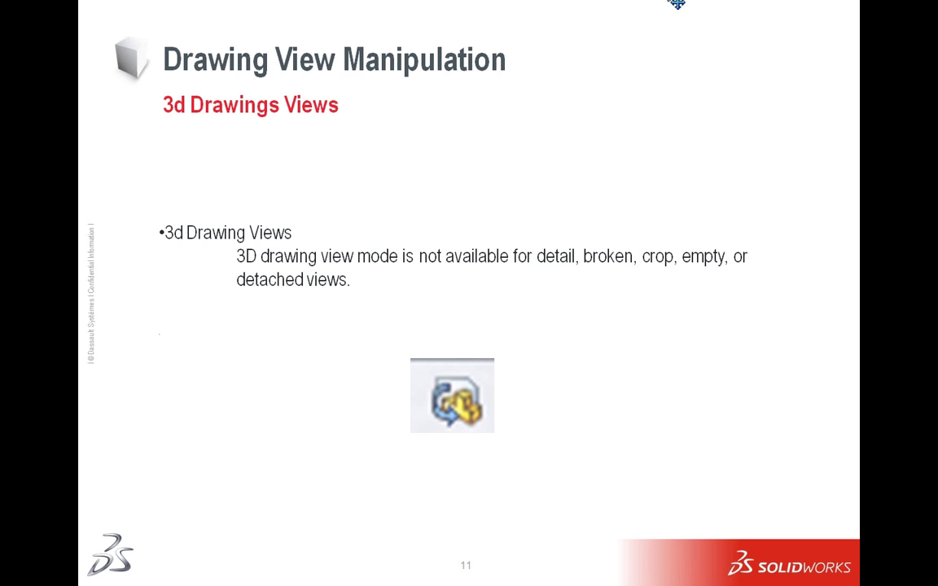
key("Right")
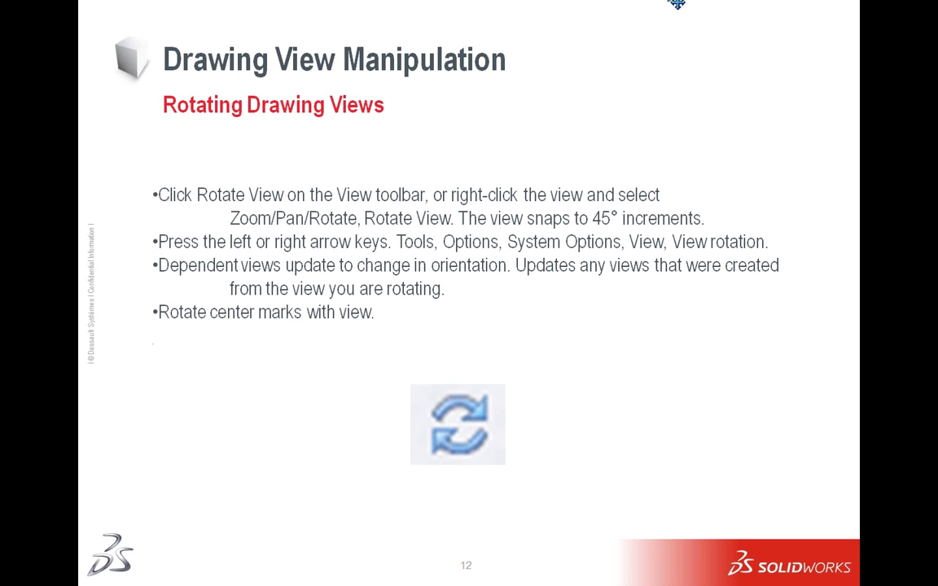
key("alt+Tab")
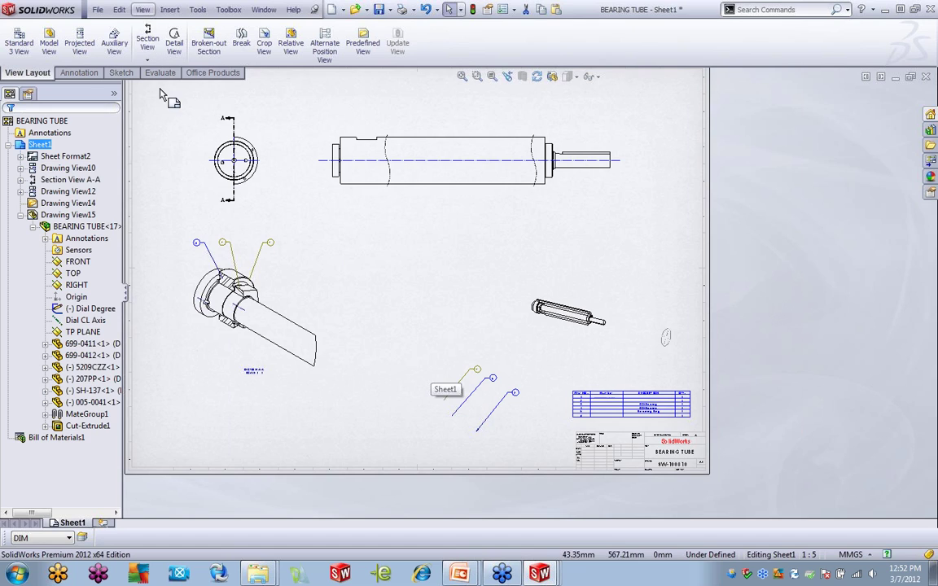
Step: Open the ScubaAssembly drawing from Recent Documents and accept the missing Default configuration warning
key("r")
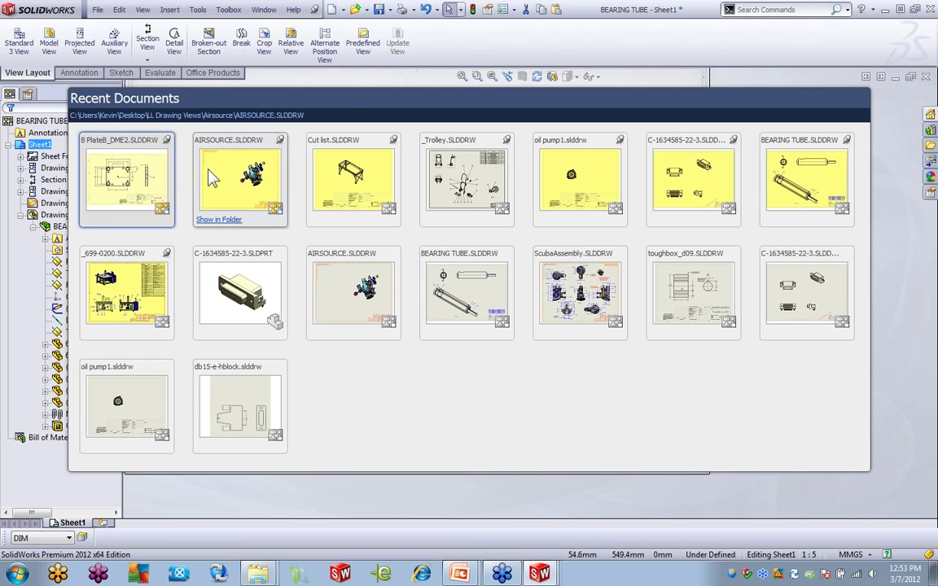
left_click(594, 286)
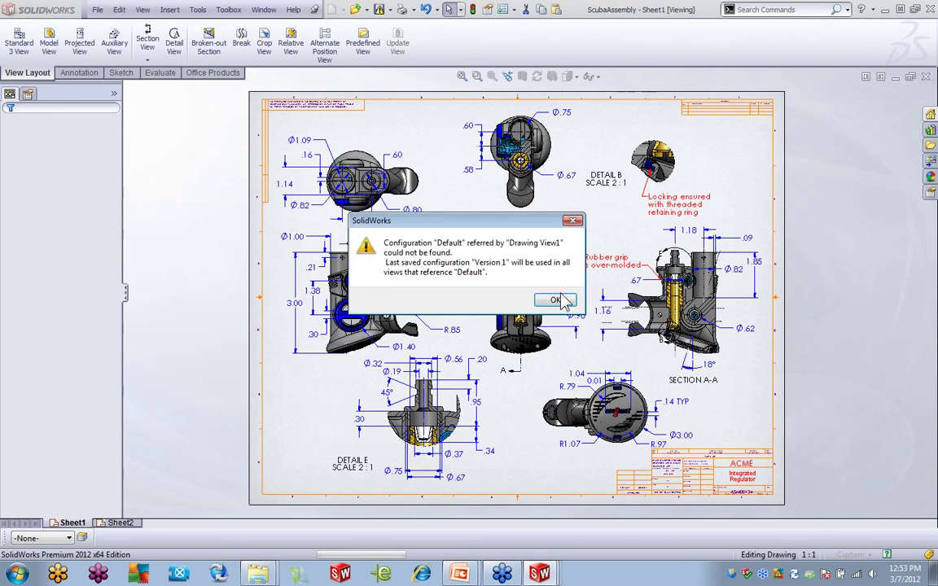
left_click(560, 299)
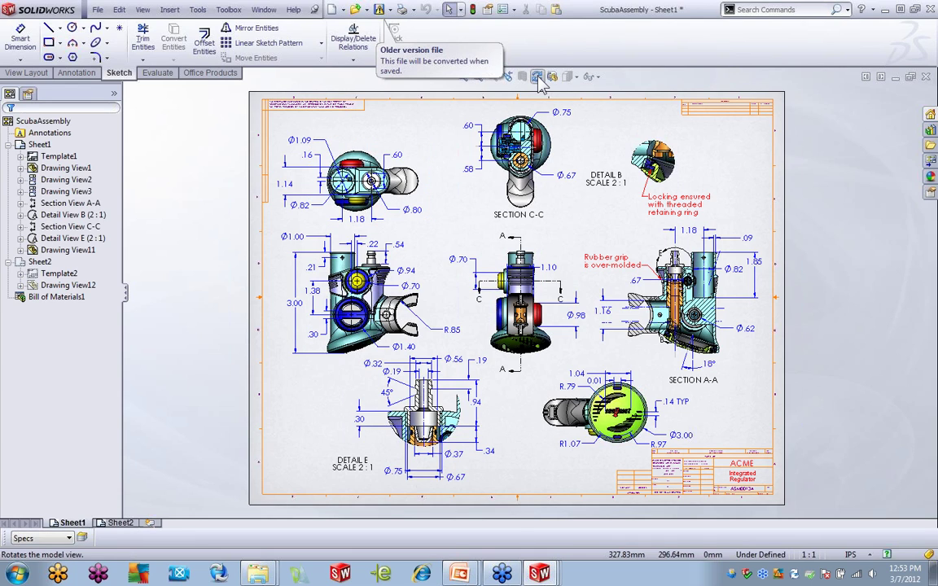
Step: Open Rotate View for Drawing View2, the top-left regulator view, via Zoom/Pan/Rotate
right_click(422, 159)
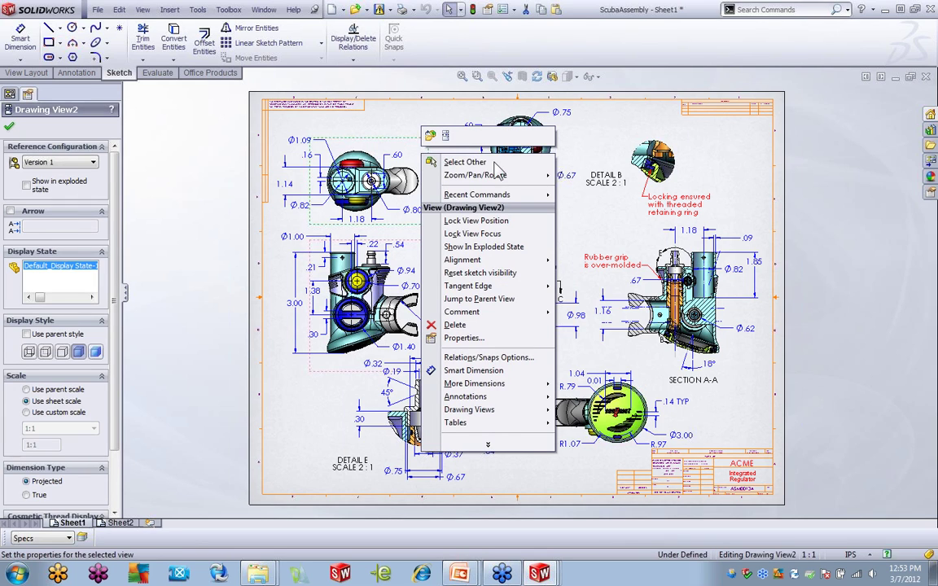
mouse_move(497, 179)
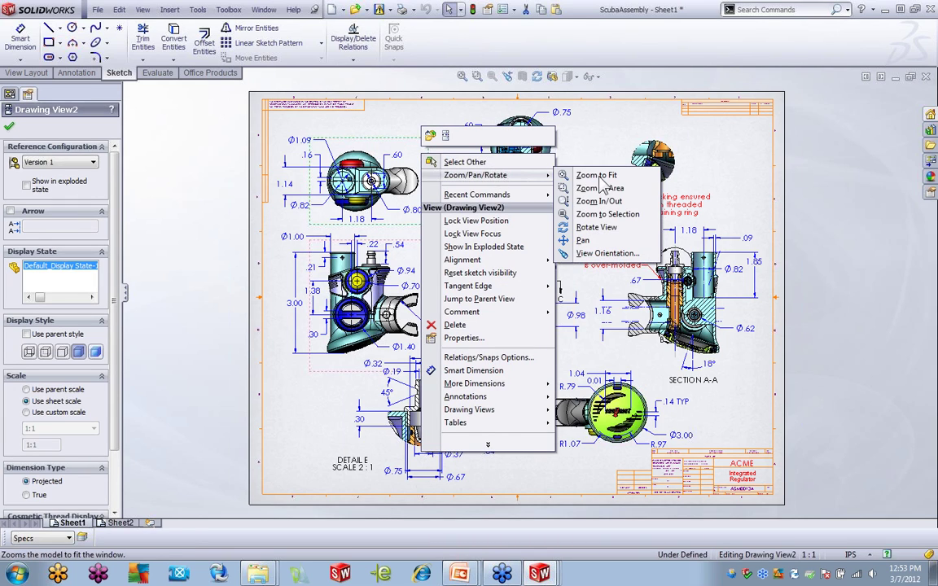
left_click(598, 228)
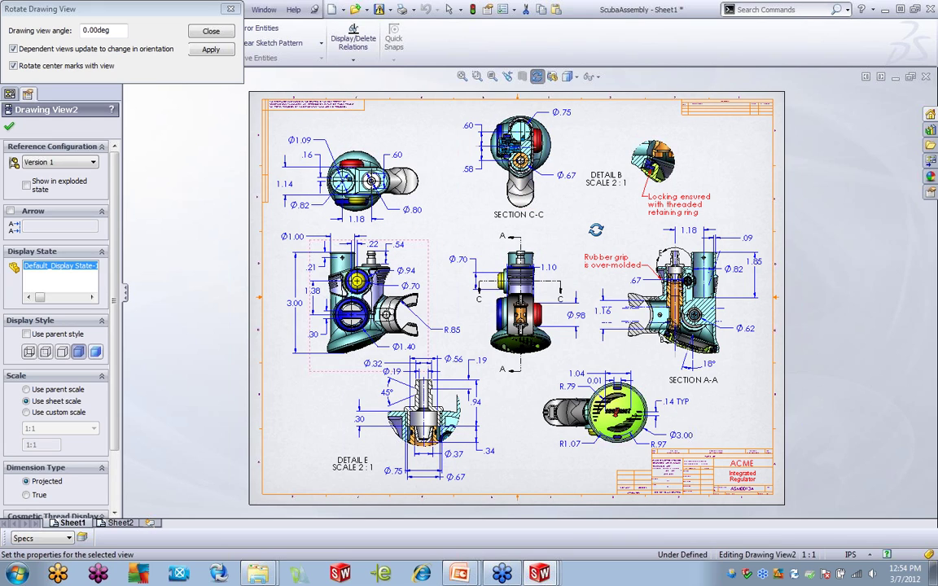
Step: Set Drawing View2's rotation angle to 45 degrees, apply it, and close the Rotate Drawing View dialog
mouse_move(434, 140)
left_mouse_down()
mouse_move(343, 110)
mouse_move(402, 132)
mouse_move(391, 123)
left_mouse_up()
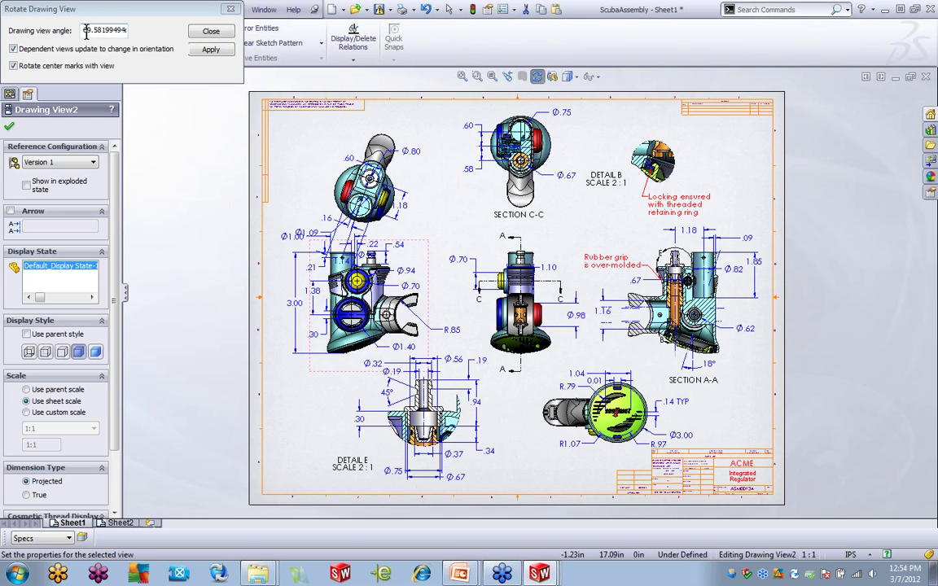
left_click_drag(77, 30, 127, 32)
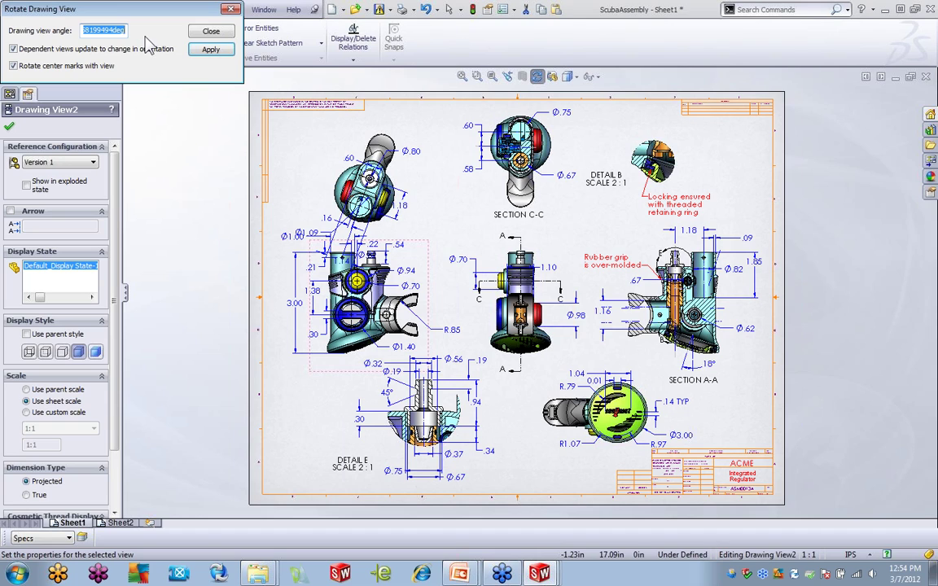
type("45")
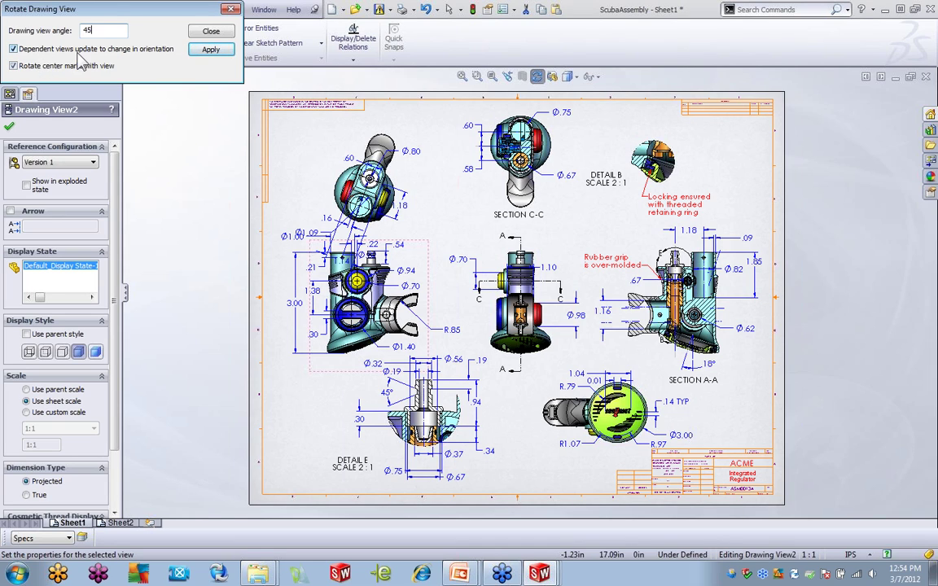
left_click(216, 49)
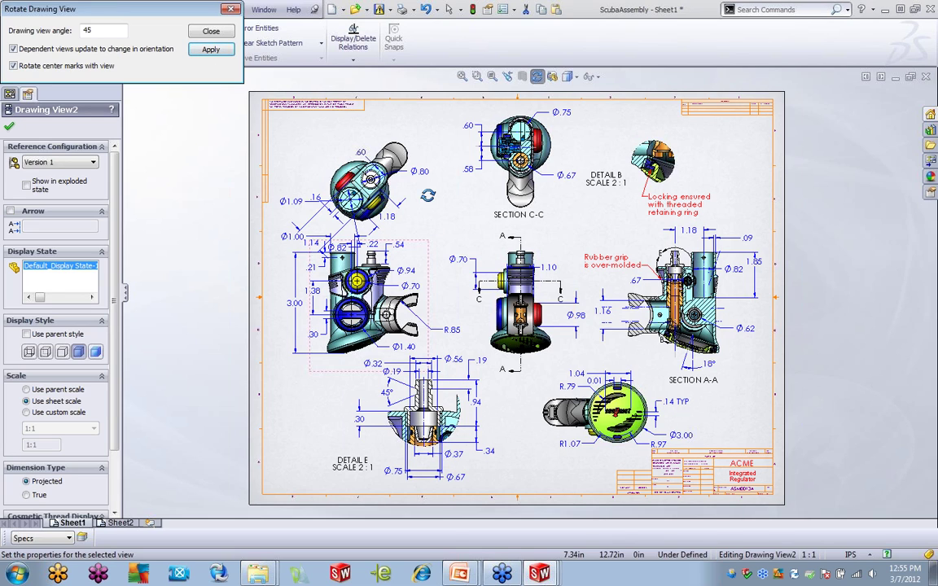
left_click(210, 33)
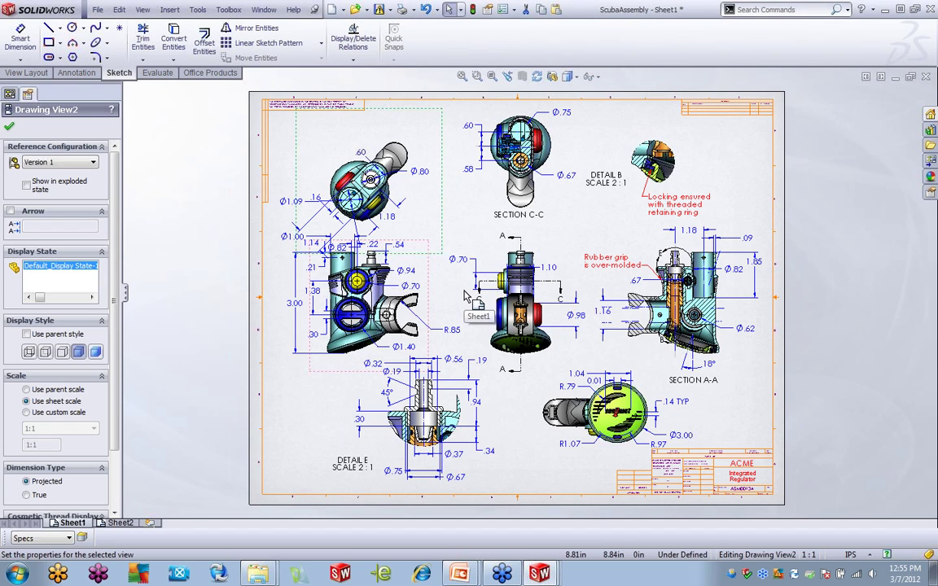
Step: Present slide 13, Copying Drawing Views, then switch back to the ScubaAssembly drawing
mouse_move(460, 572)
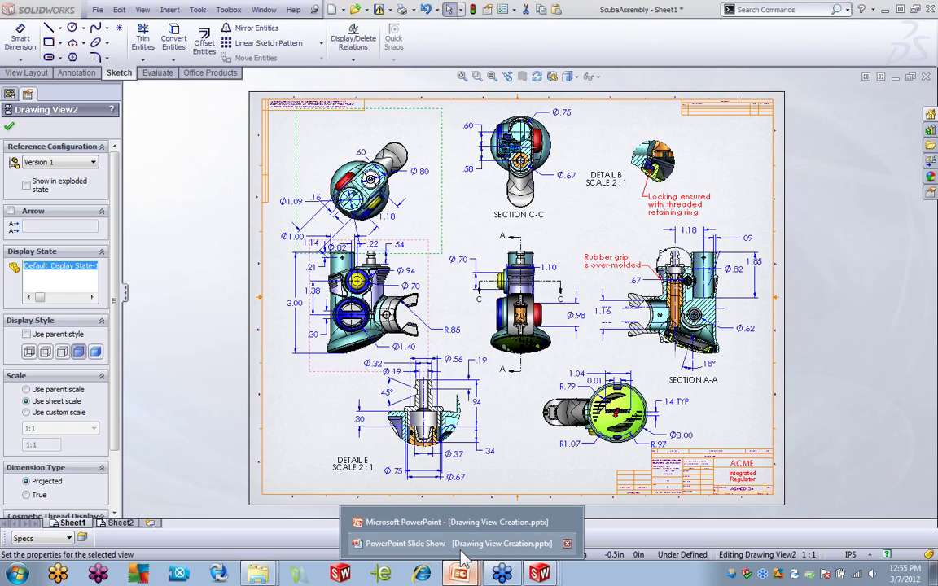
left_click(460, 545)
left_click(449, 326)
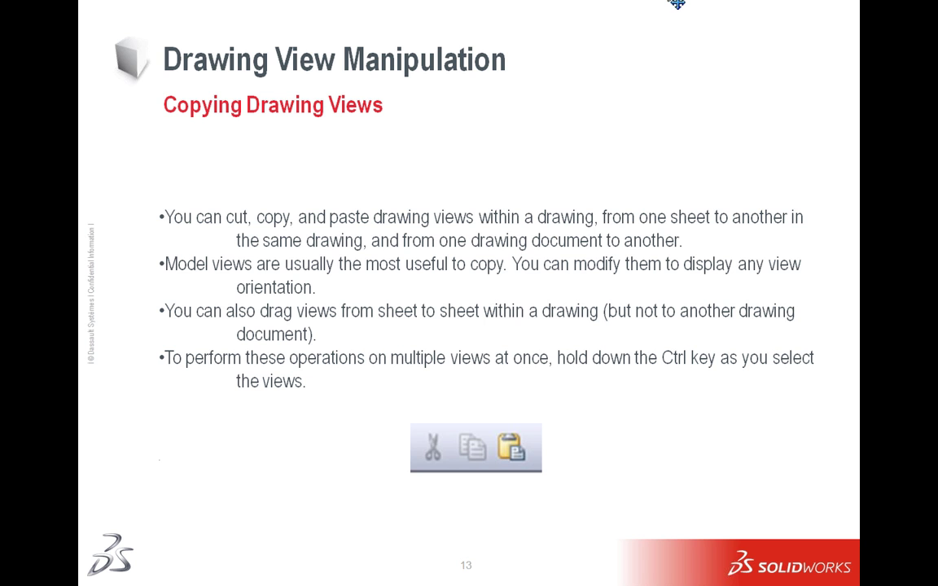
key("alt+Tab")
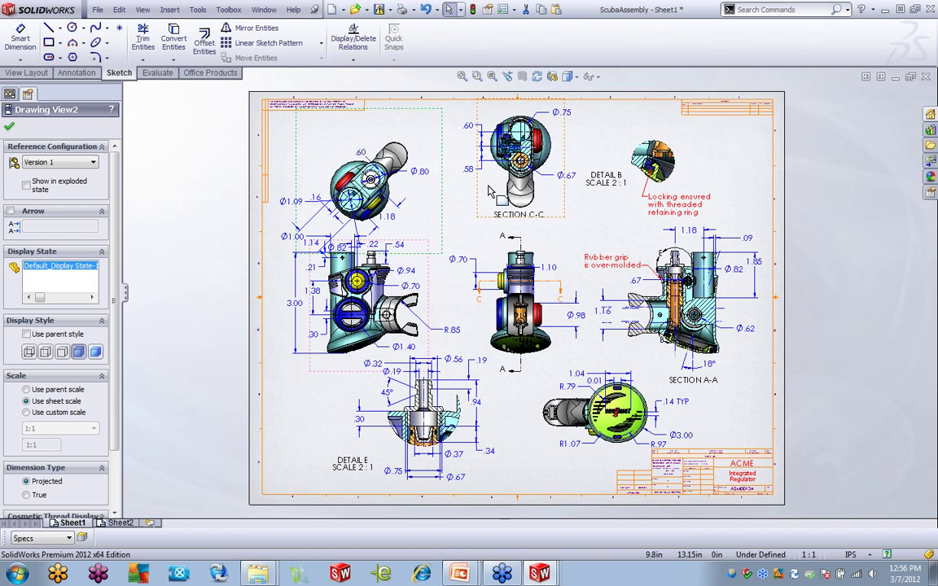
Step: Try pasting Section View C-C onto Sheet2, dismiss the refusal, and move the exploded view up-left
left_click(491, 197)
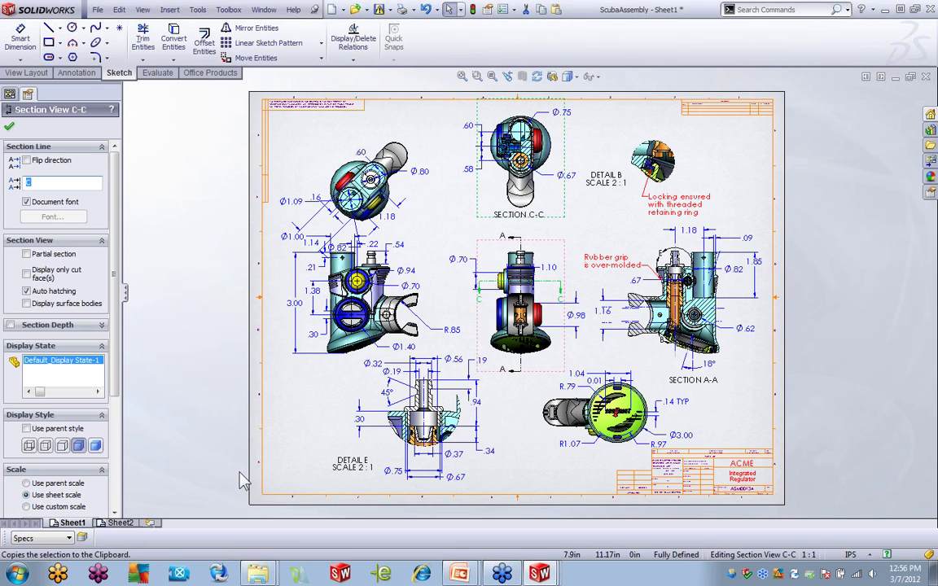
left_click(120, 526)
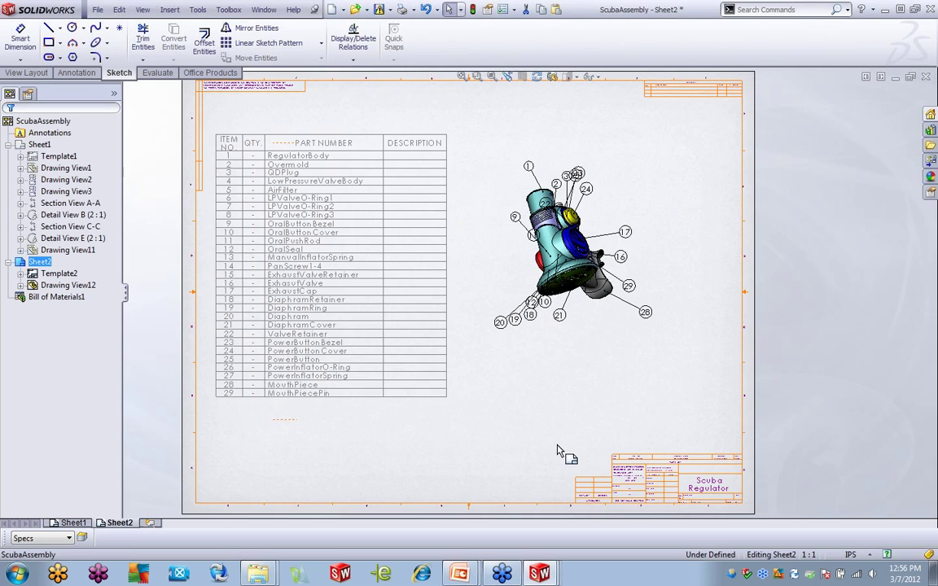
key("ctrl+v")
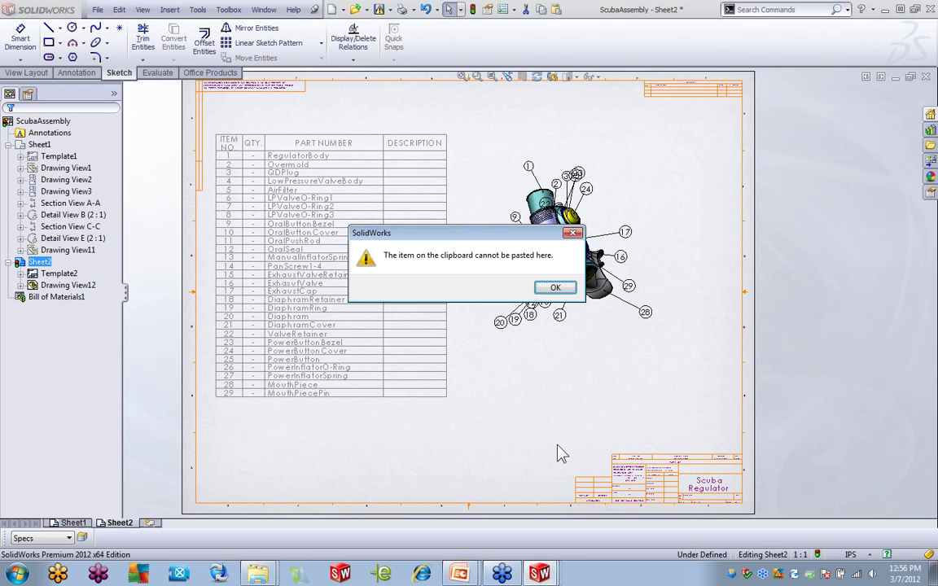
left_click(555, 289)
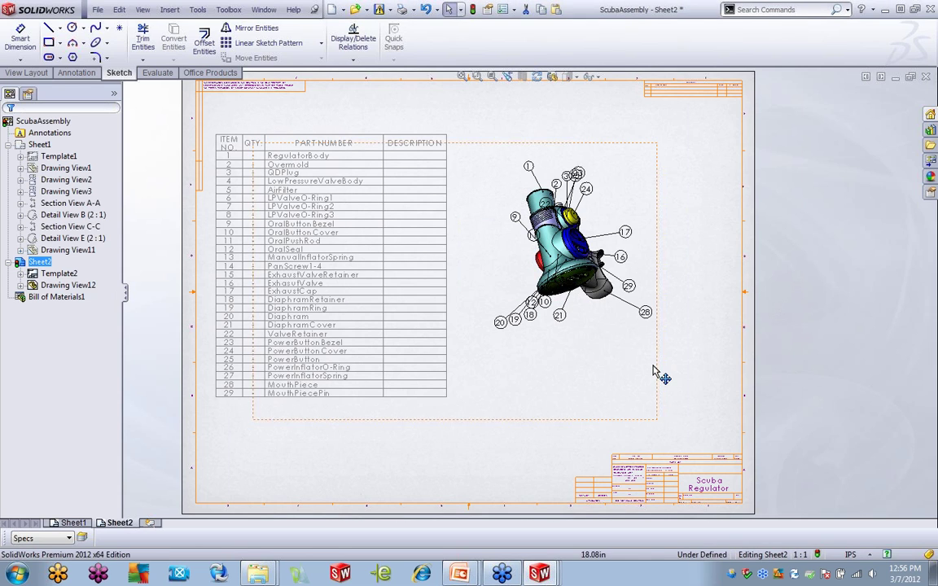
left_click_drag(656, 368, 634, 326)
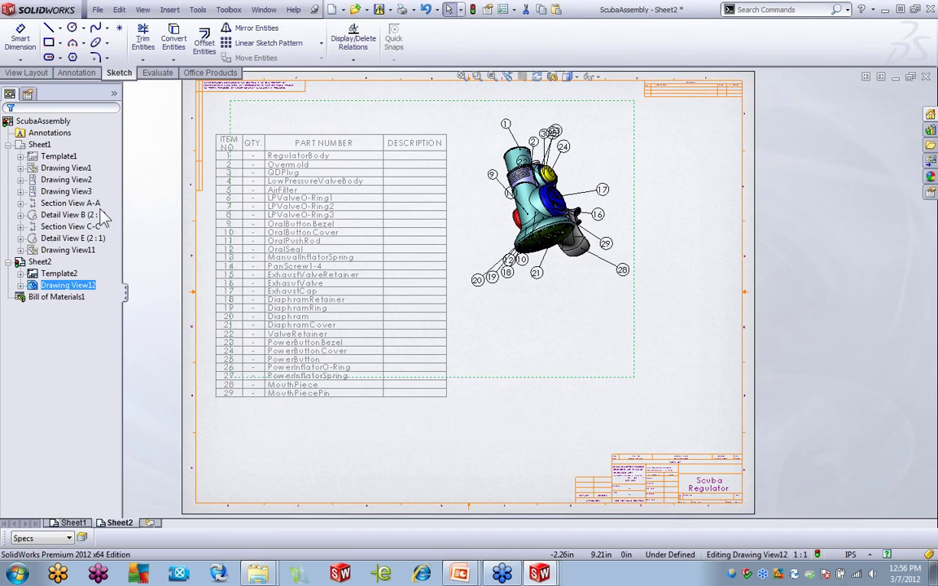
key("Escape")
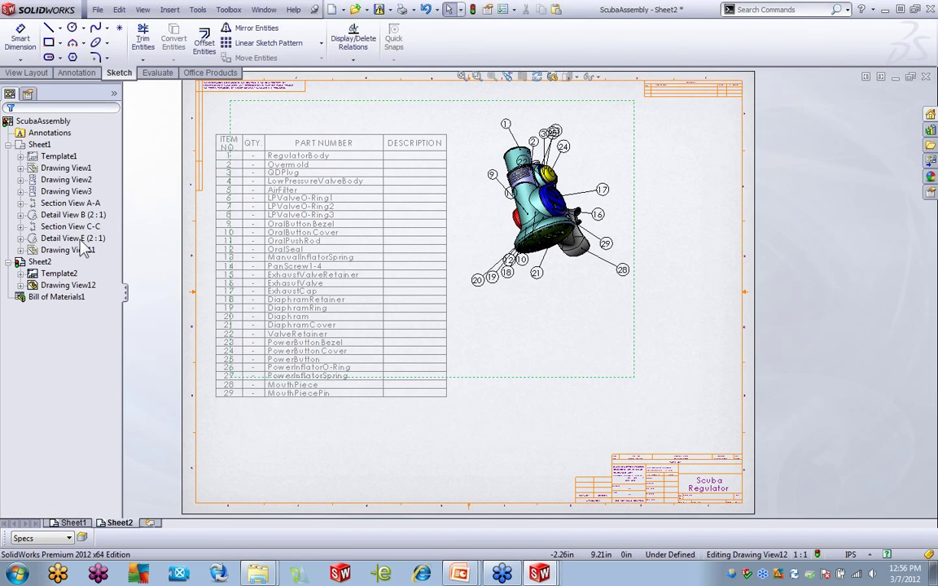
Step: Activate Sheet1, drag Drawing View2 in the tree onto Sheet2, then activate Sheet2
double_click(41, 145)
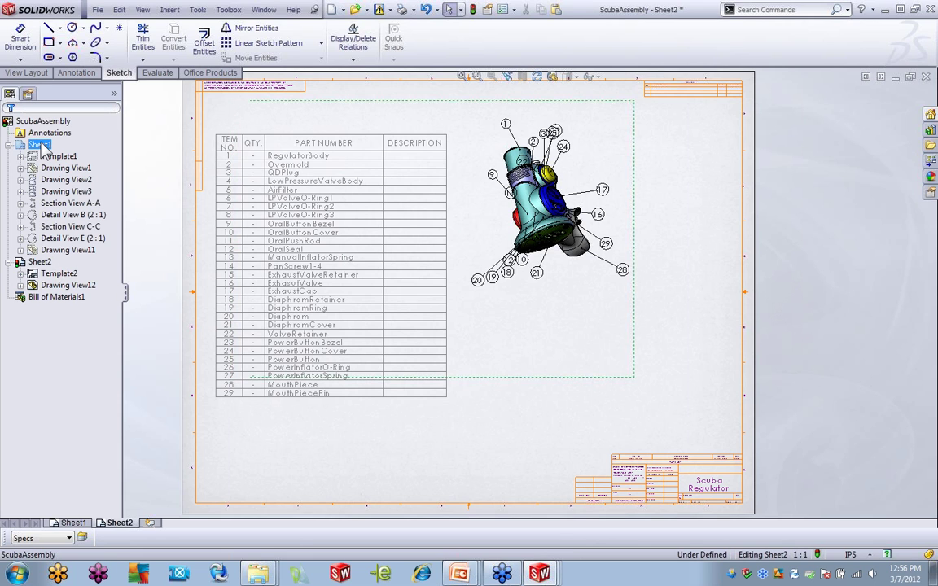
right_click(44, 145)
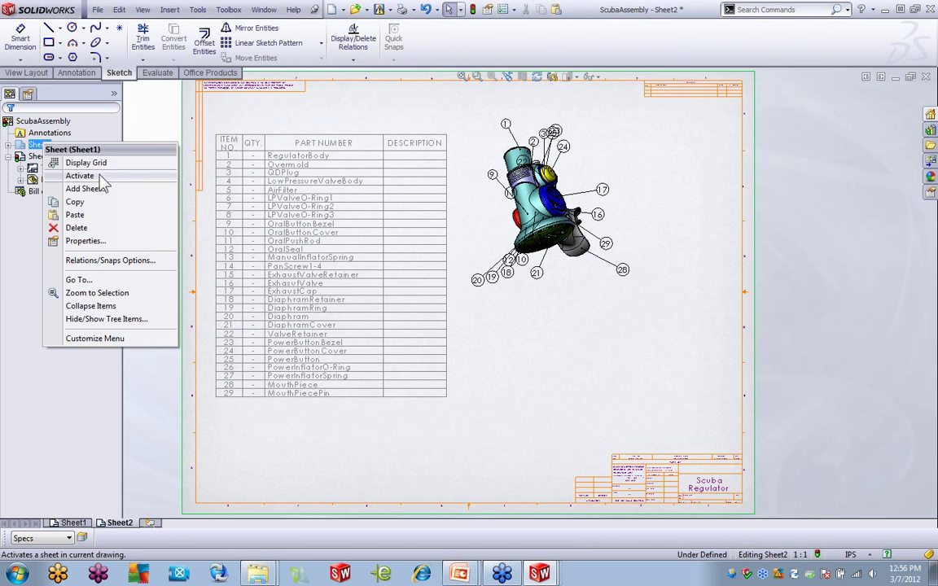
left_click(100, 177)
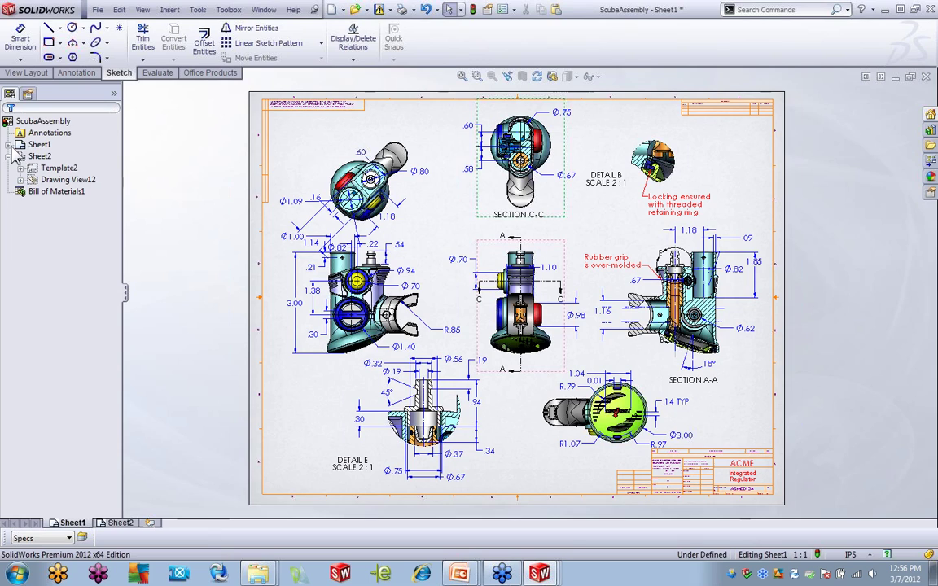
left_click(10, 145)
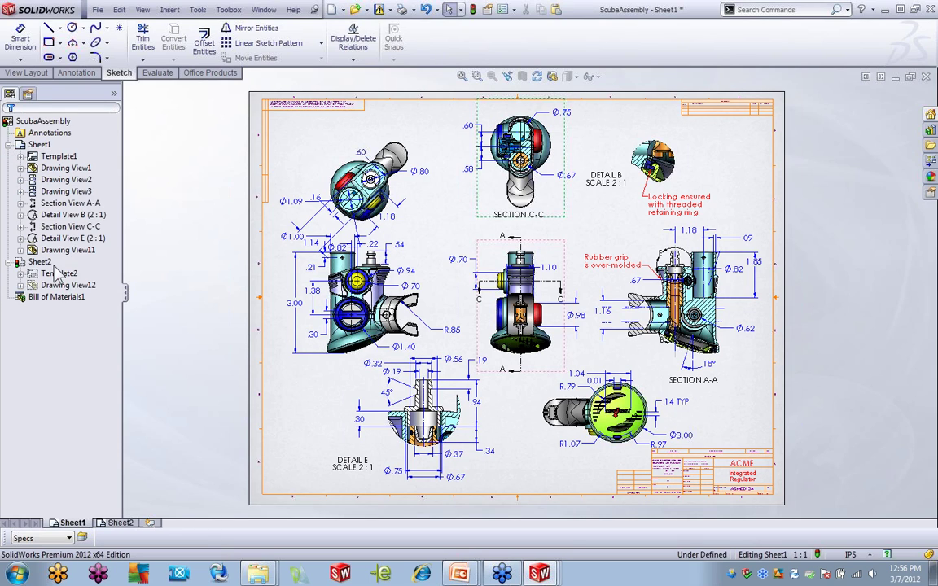
left_click(70, 179)
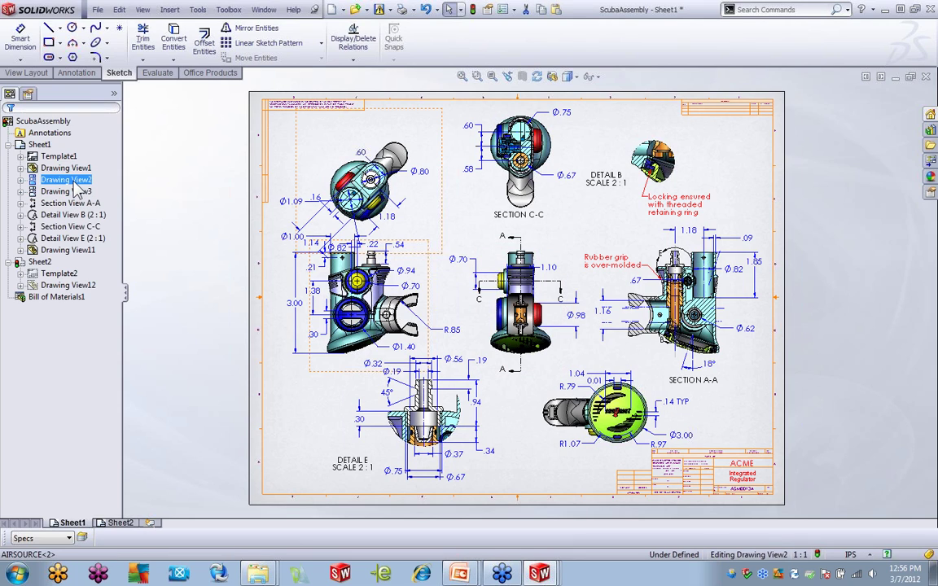
mouse_move(72, 176)
left_mouse_down()
mouse_move(69, 261)
mouse_move(41, 262)
left_mouse_up()
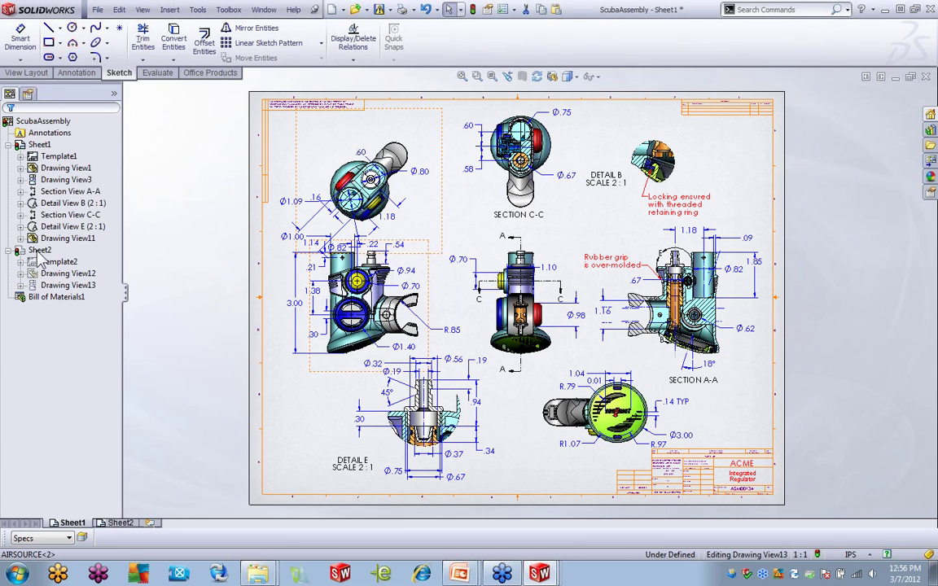
right_click(37, 251)
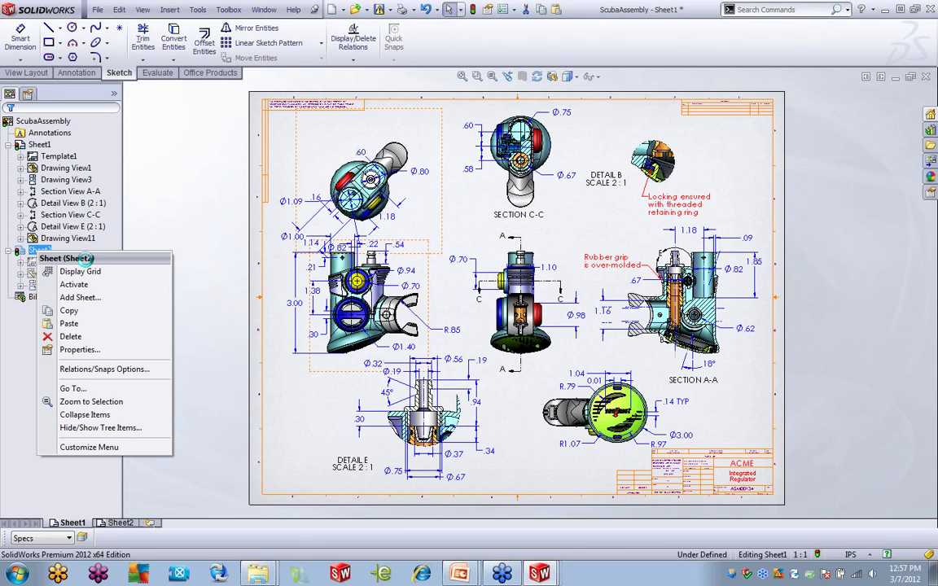
left_click(82, 285)
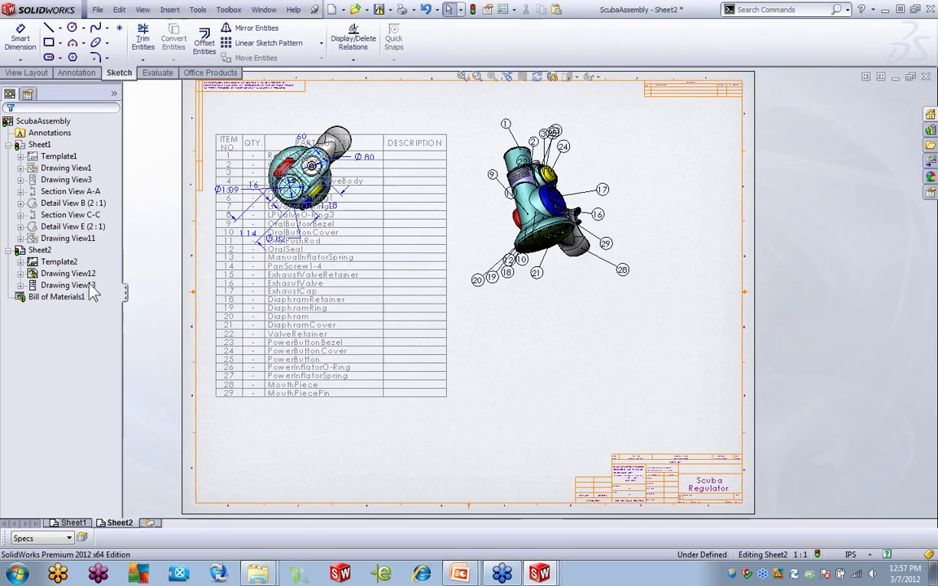
Step: Select the bill of materials on Sheet2, then bring the PowerPoint slide show back up
left_click(287, 371)
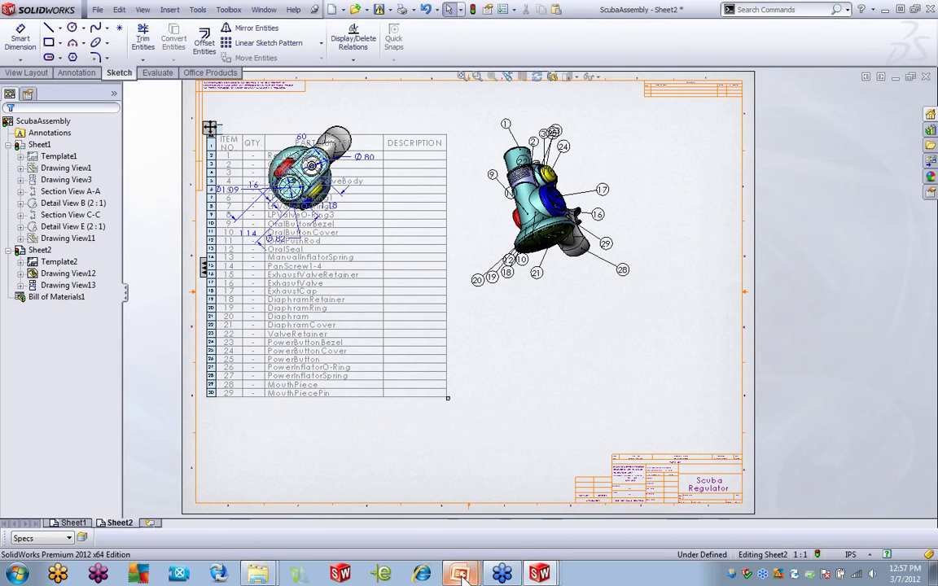
mouse_move(460, 575)
left_click(444, 540)
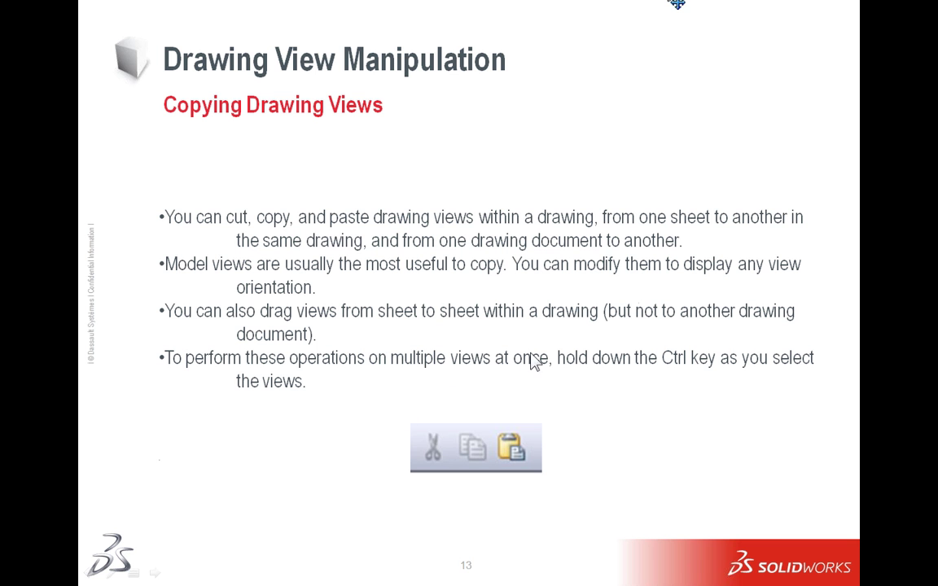
Step: Present slide 14, Hiding and Showing, then return to the SolidWorks drawing
left_click(254, 429)
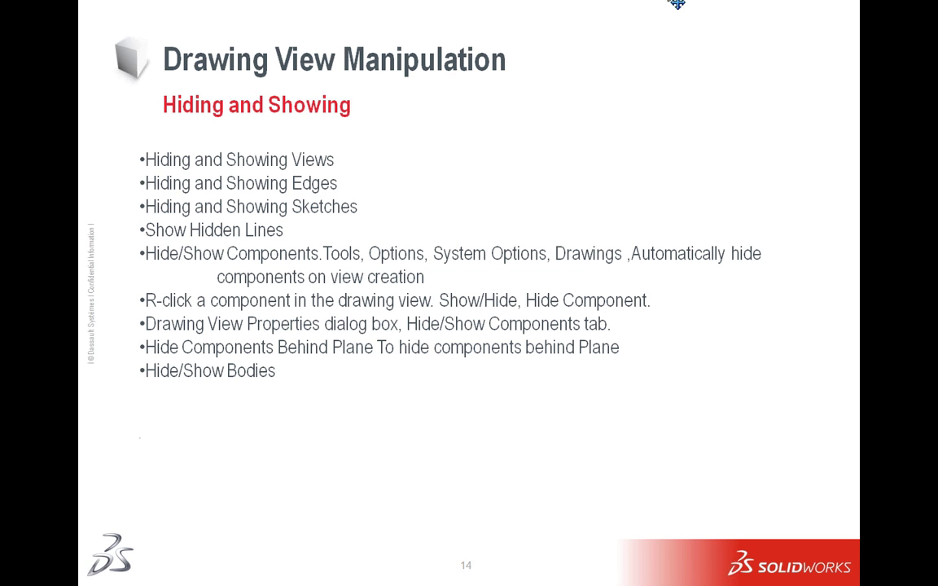
key("alt+Tab")
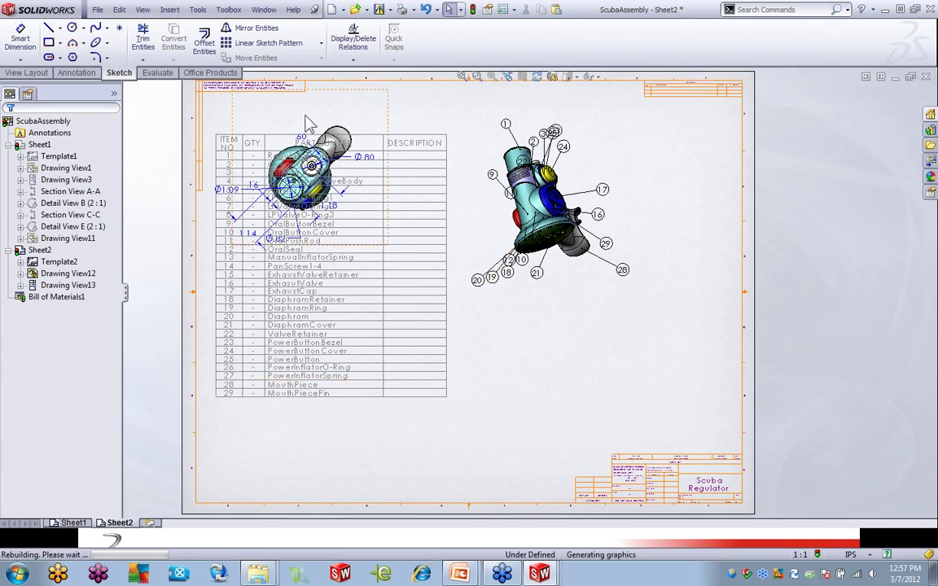
Step: Open the recent _699-0200 drawing and zoom and centre on isometric Drawing View6
key("r")
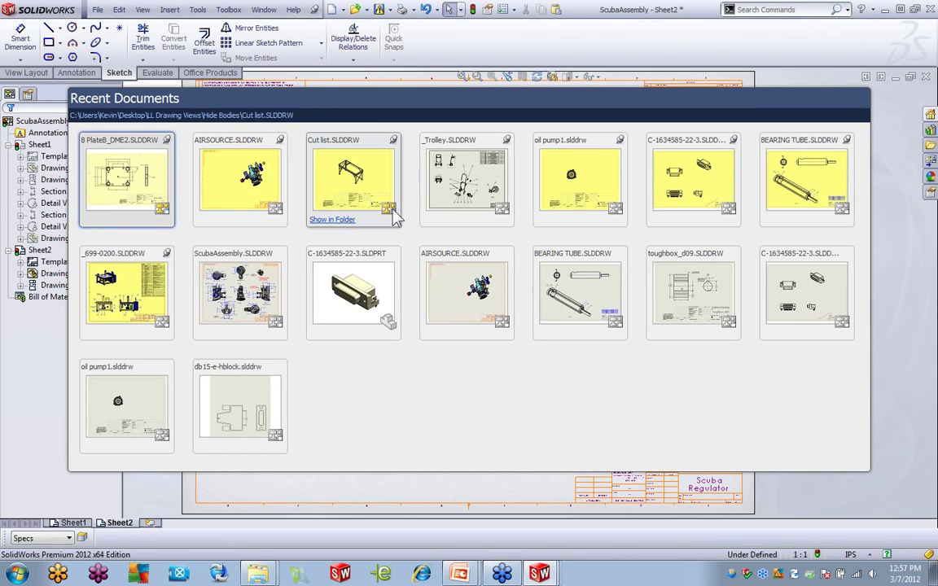
left_click(124, 281)
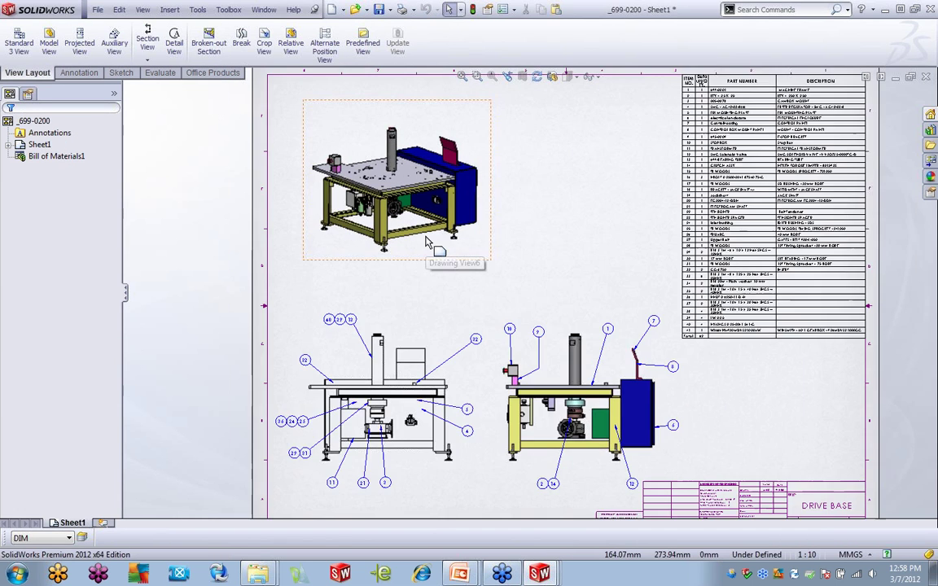
scroll(484, 277, "down", 4)
middle_click_drag(483, 301, 484, 382)
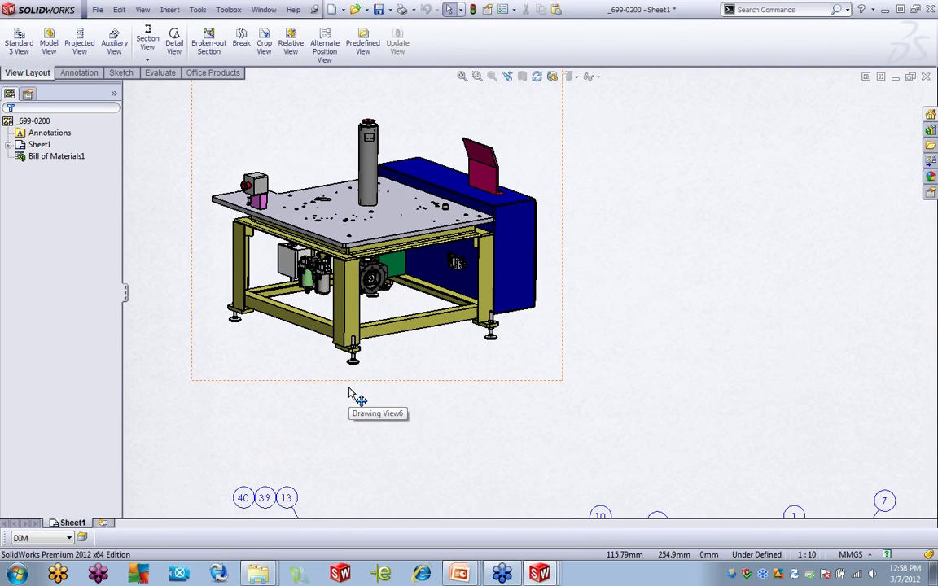
Step: Hide the main frame weldment in Drawing View6 using Show/Hide > Hide Component
right_click(353, 298)
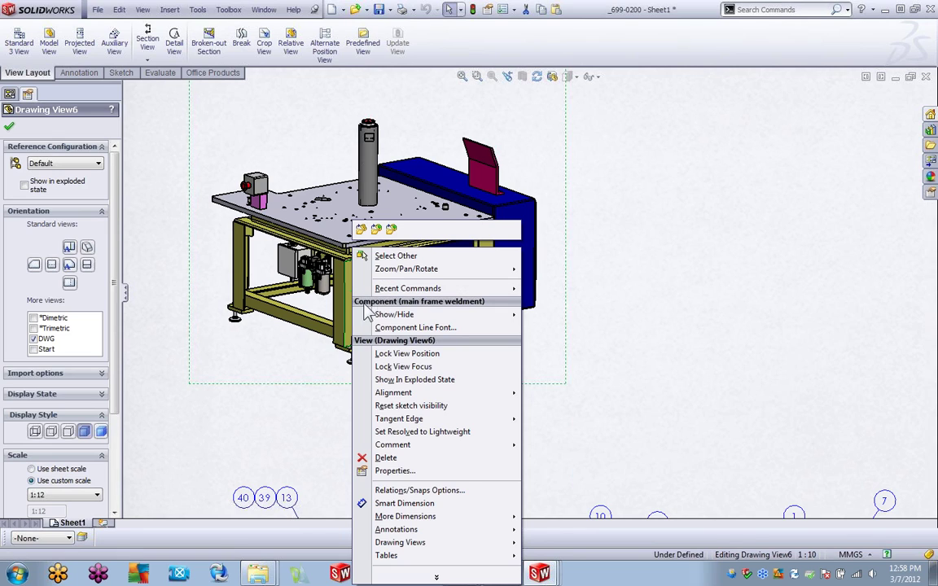
mouse_move(398, 316)
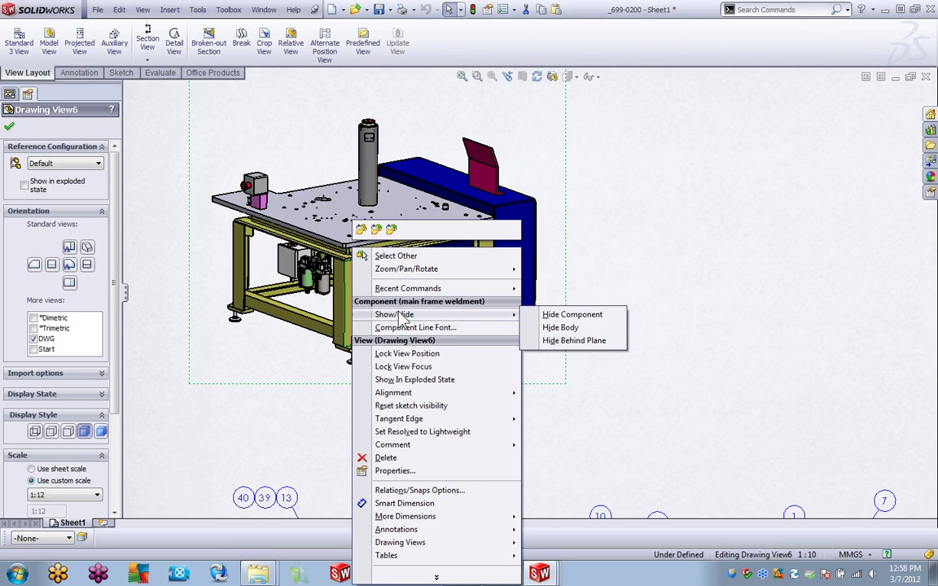
mouse_move(500, 319)
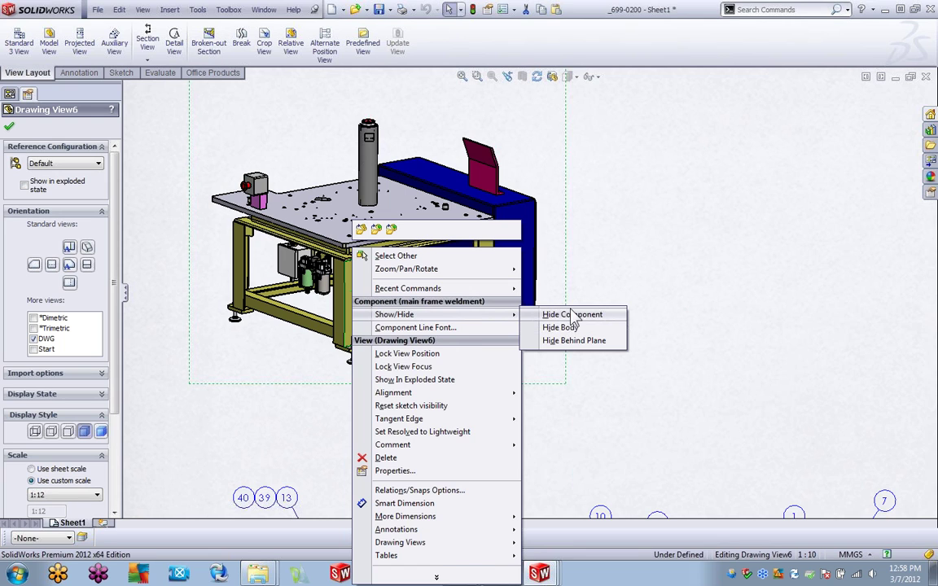
left_click(569, 315)
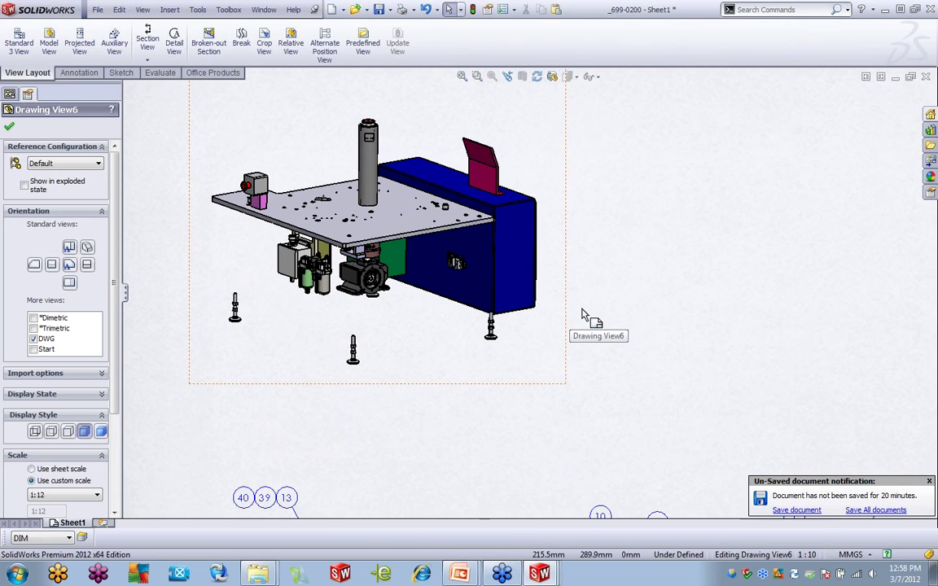
left_click(615, 311)
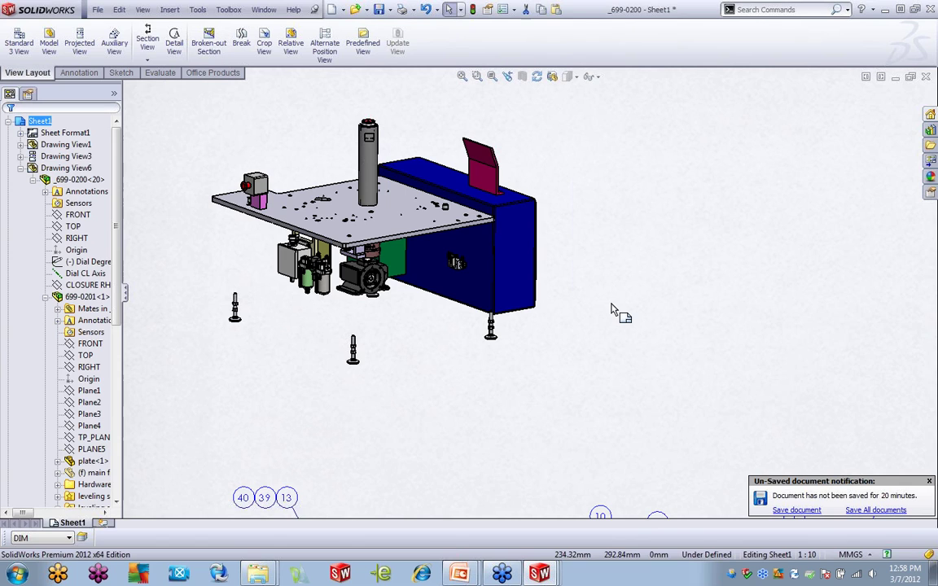
left_click(552, 327)
Step: In Drawing View6 properties, delete the main frame weldment from Hide/Show Components and apply
right_click(550, 330)
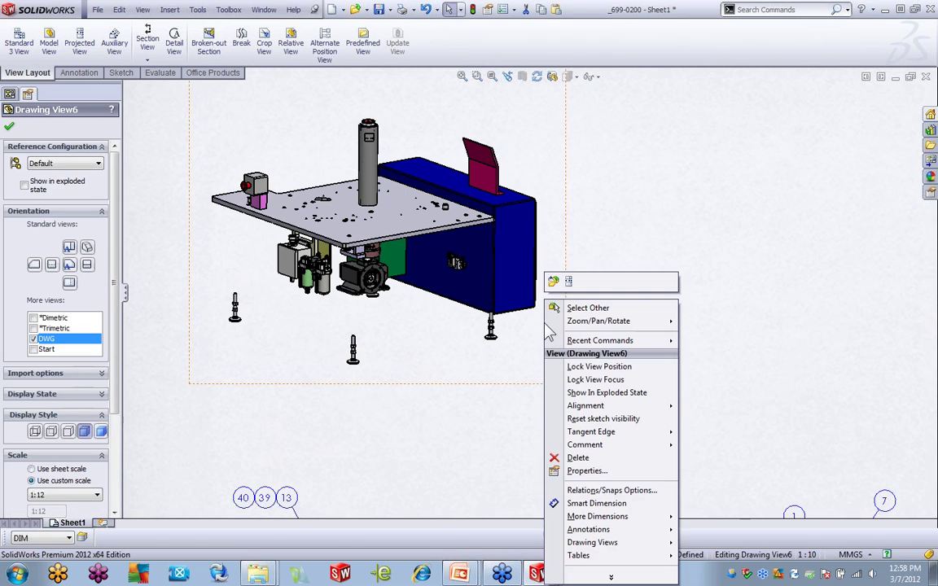
left_click(600, 472)
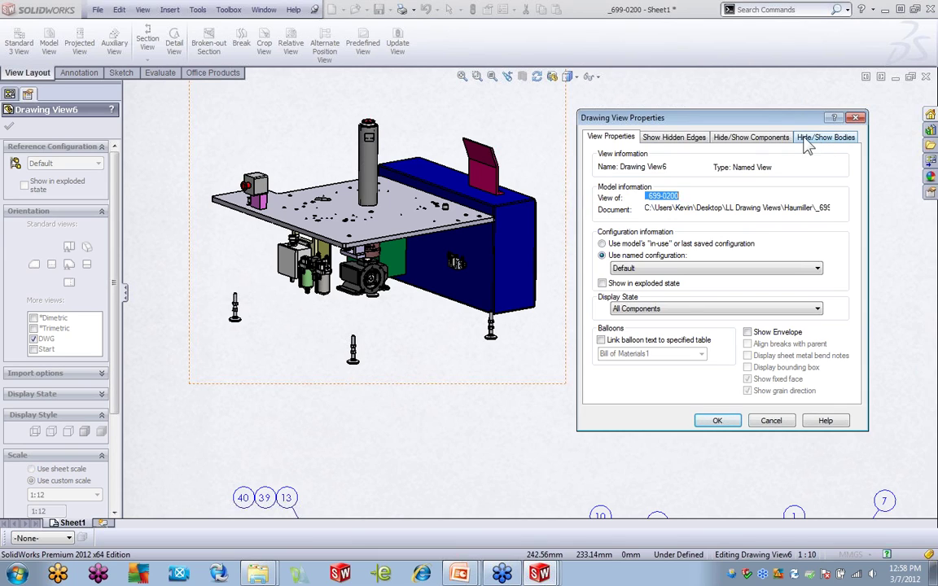
left_click(775, 142)
left_click(823, 140)
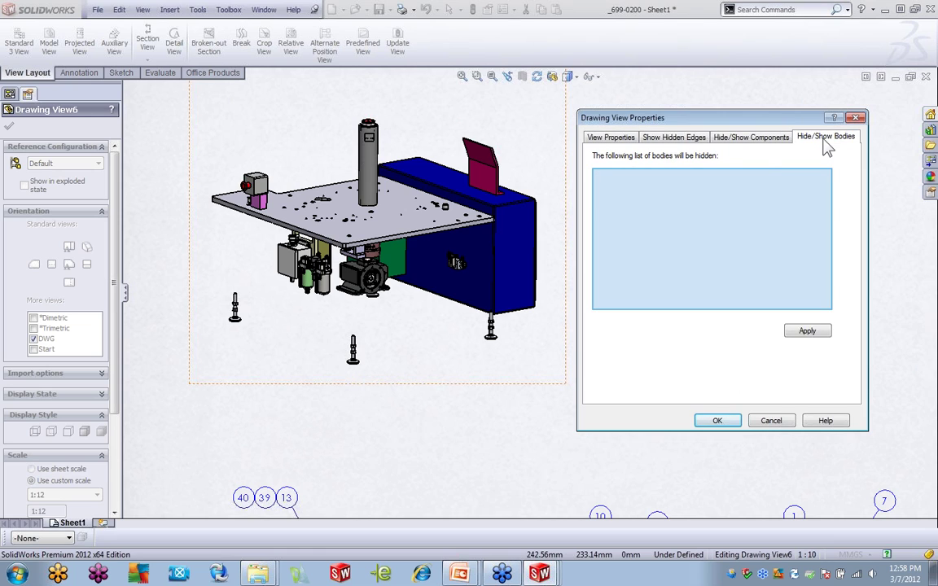
left_click(686, 140)
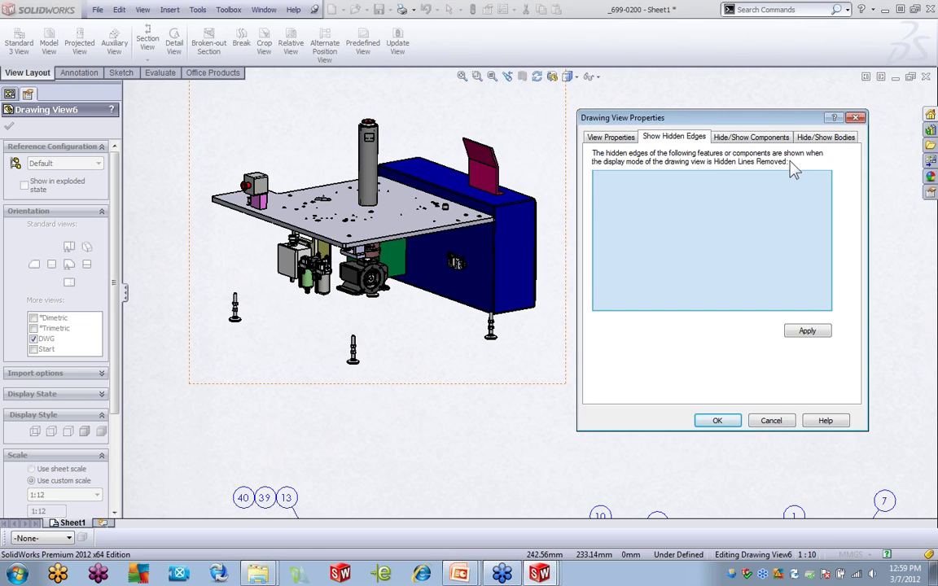
left_click(774, 140)
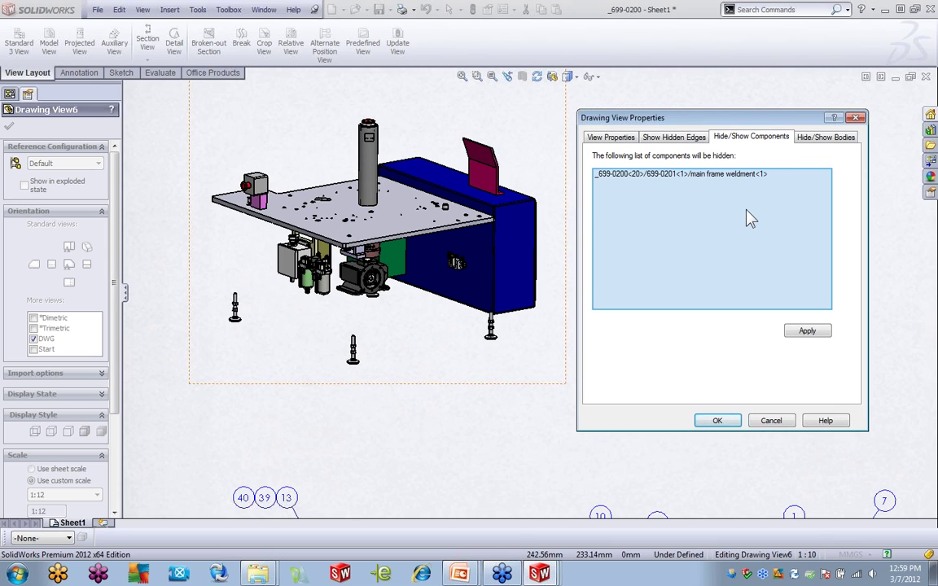
left_click(721, 174)
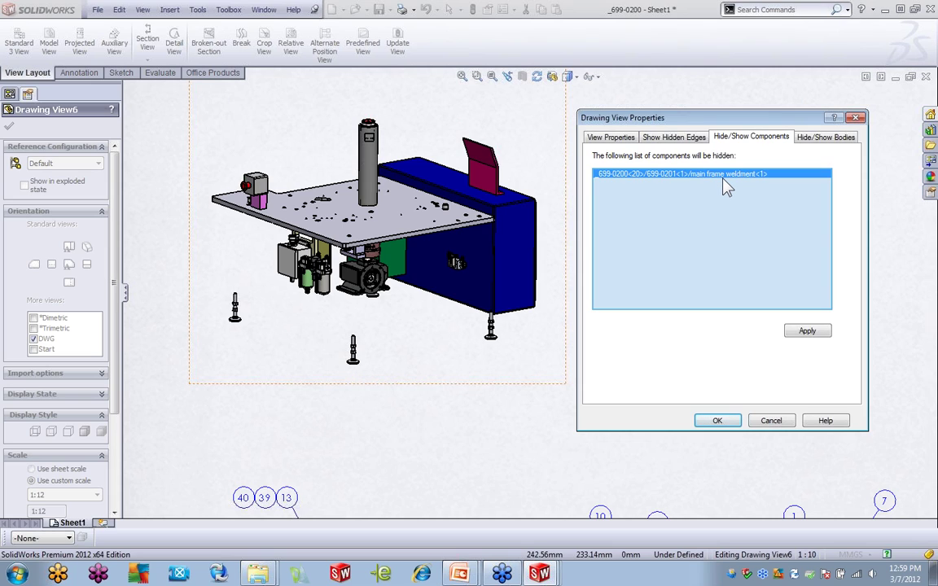
key("Delete")
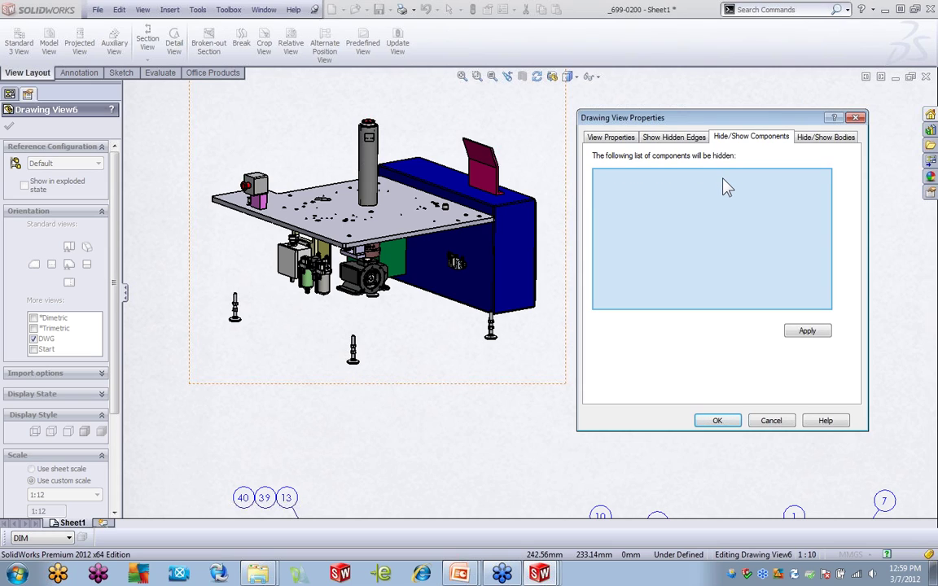
left_click(807, 331)
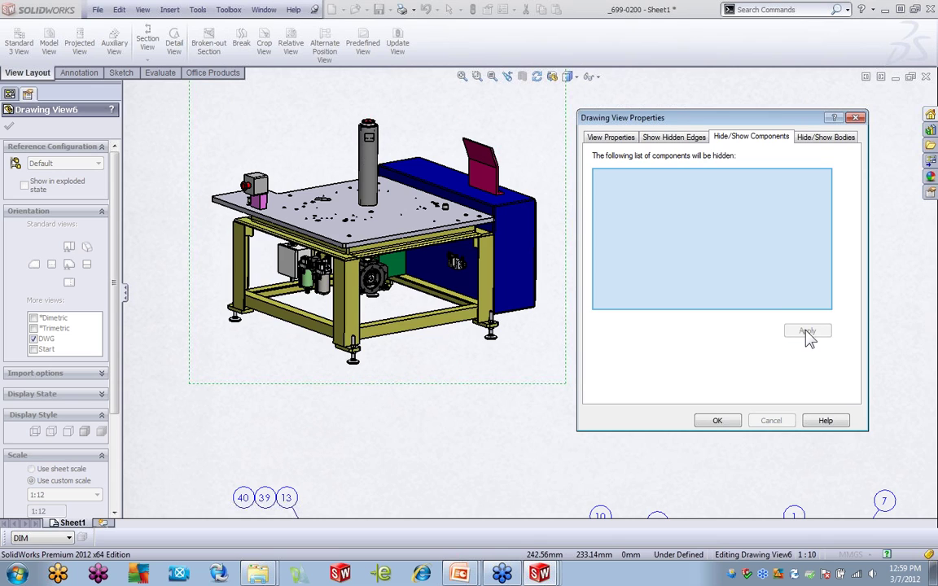
Step: Add the front frame leg to Drawing View6's hidden bodies and apply
left_click(808, 138)
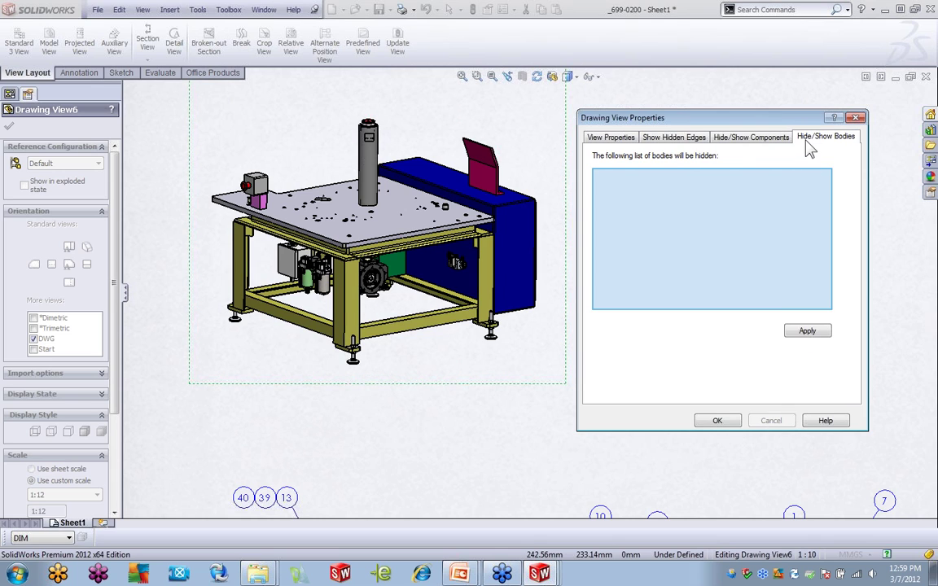
left_click(352, 304)
left_click(808, 332)
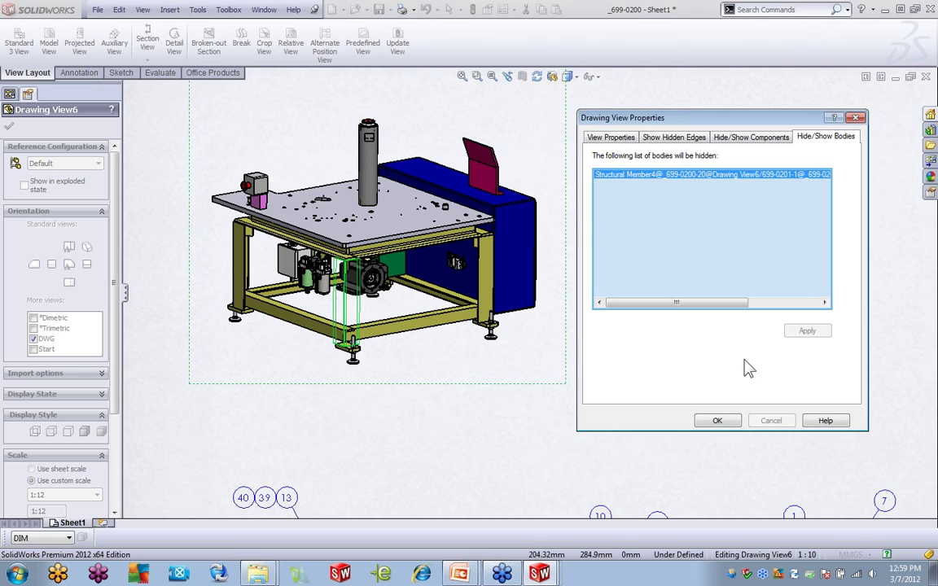
Step: Delete Structural Member4 from the hidden bodies list and apply so the leg shows again
left_click(723, 179)
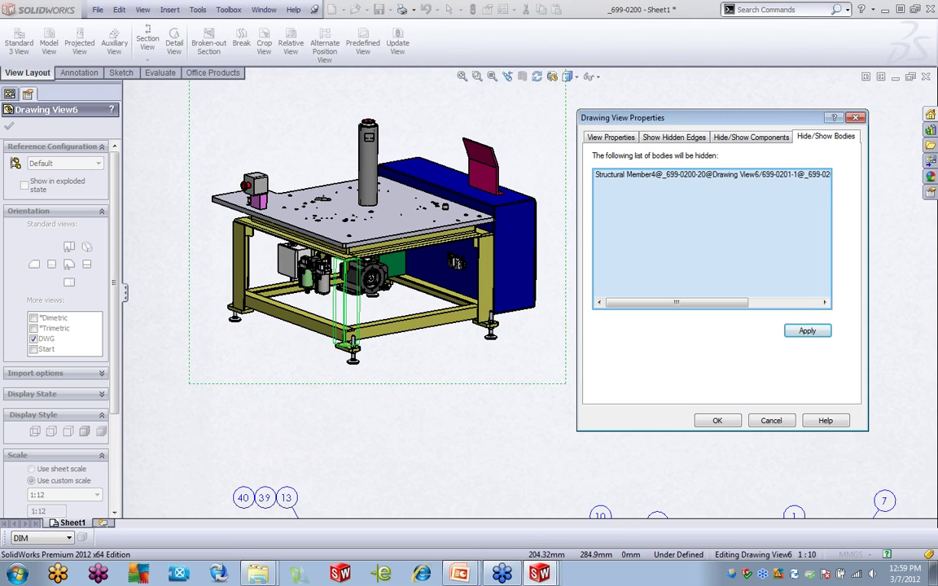
left_click(599, 175)
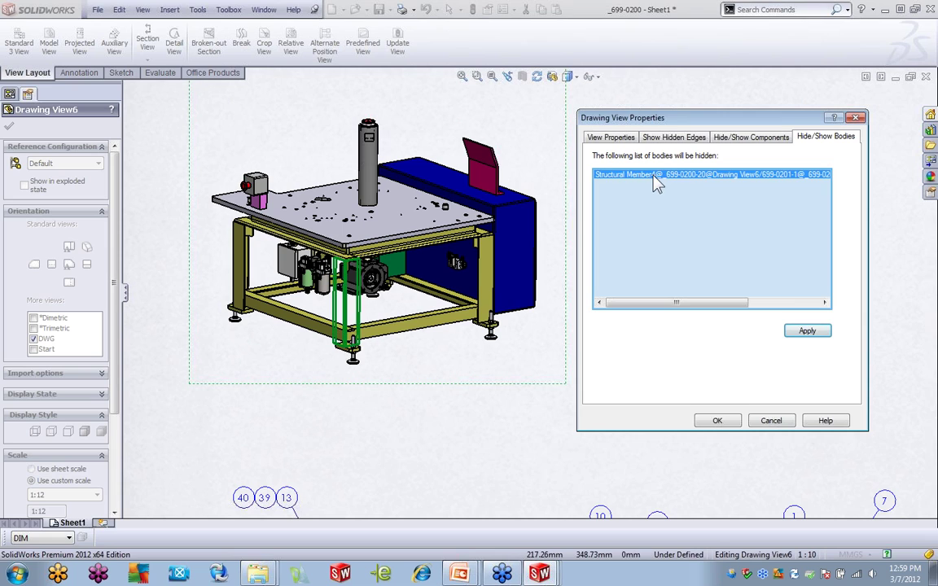
key("Delete")
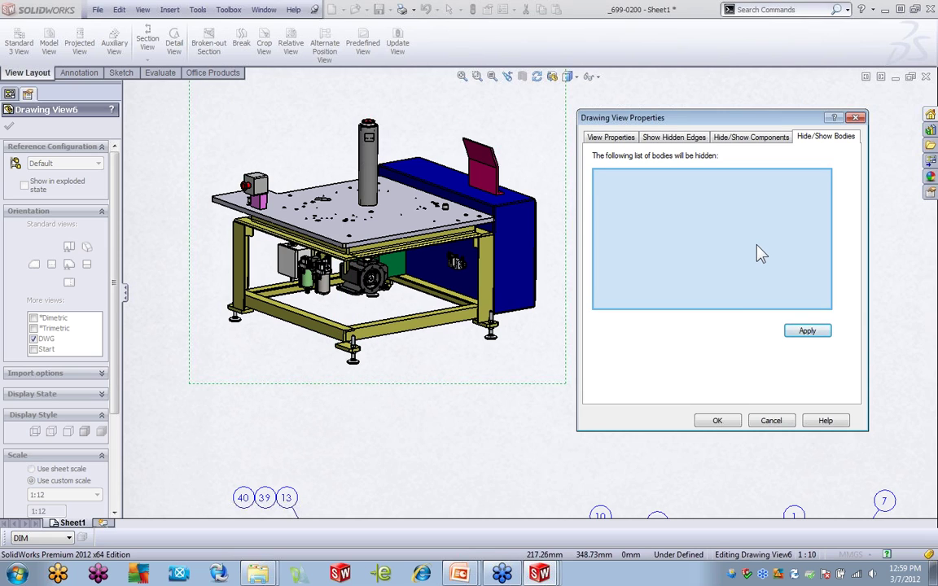
left_click(800, 333)
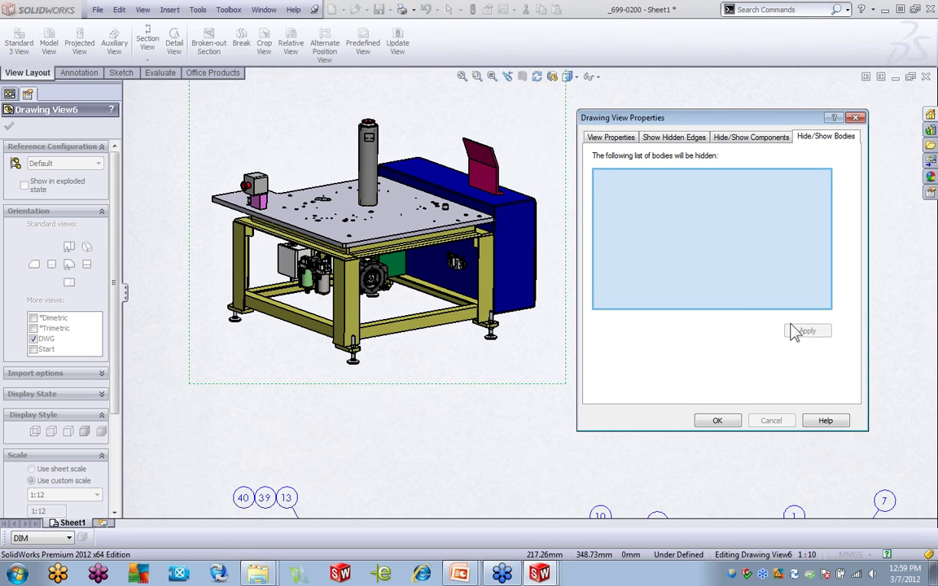
left_click(680, 138)
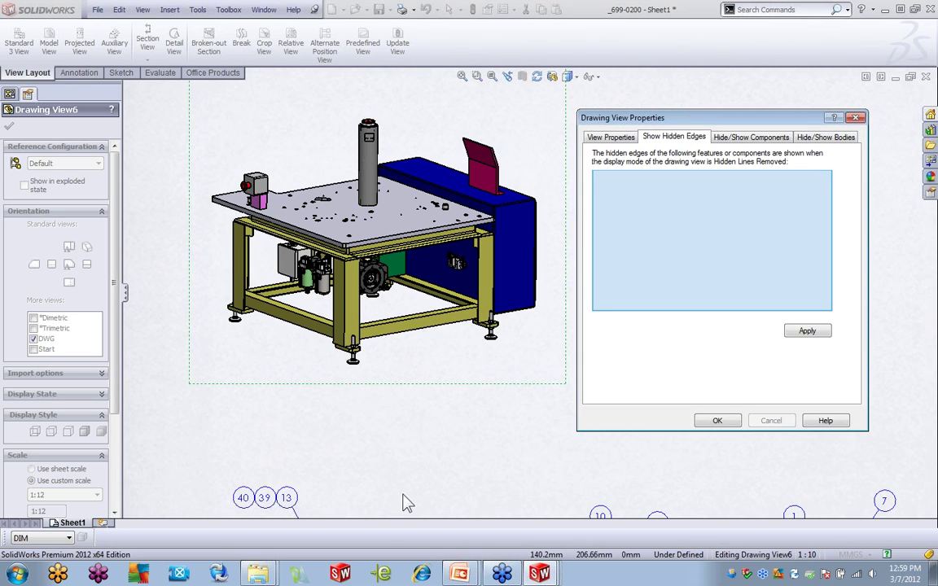
Step: Add the main frame to Show Hidden Edges, delete it again, and cancel the view properties
left_click(481, 273)
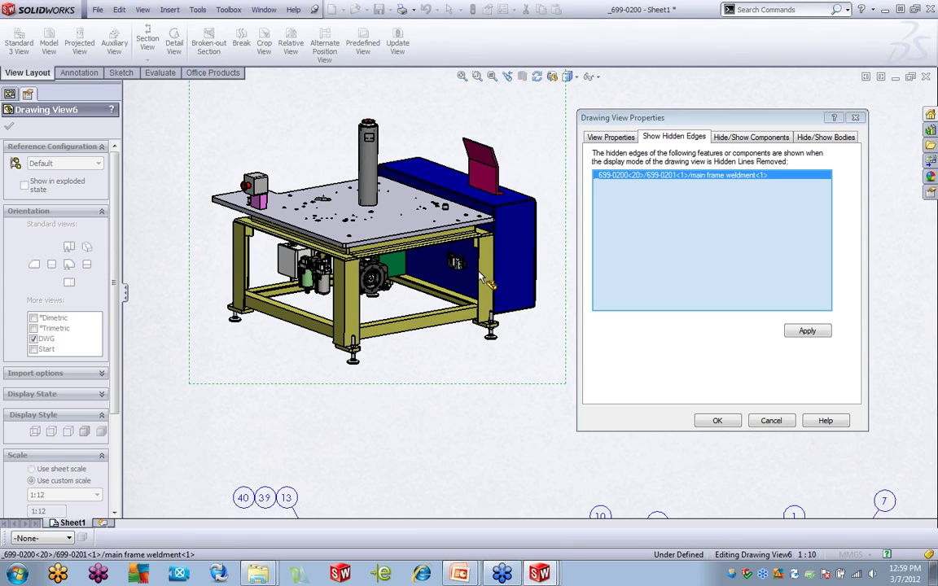
left_click(806, 331)
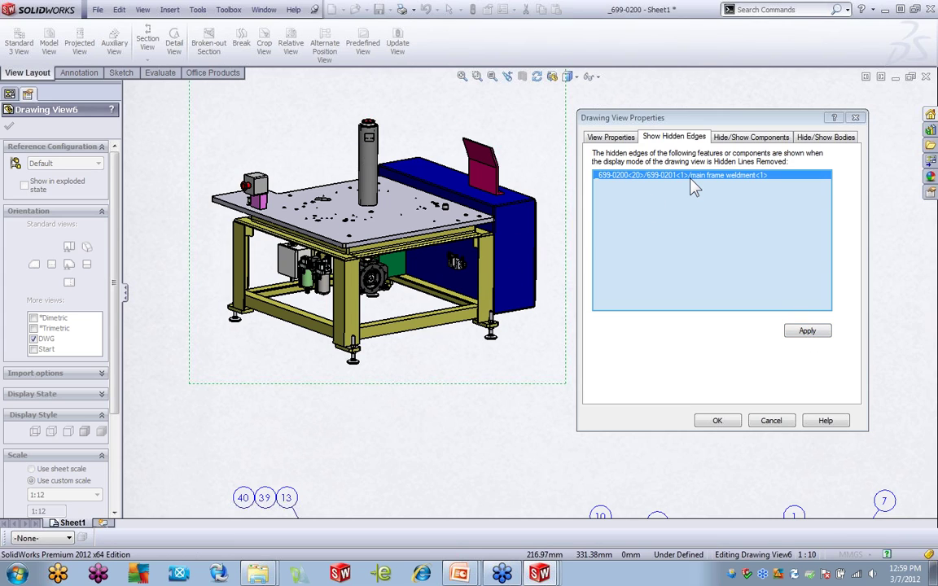
key("Delete")
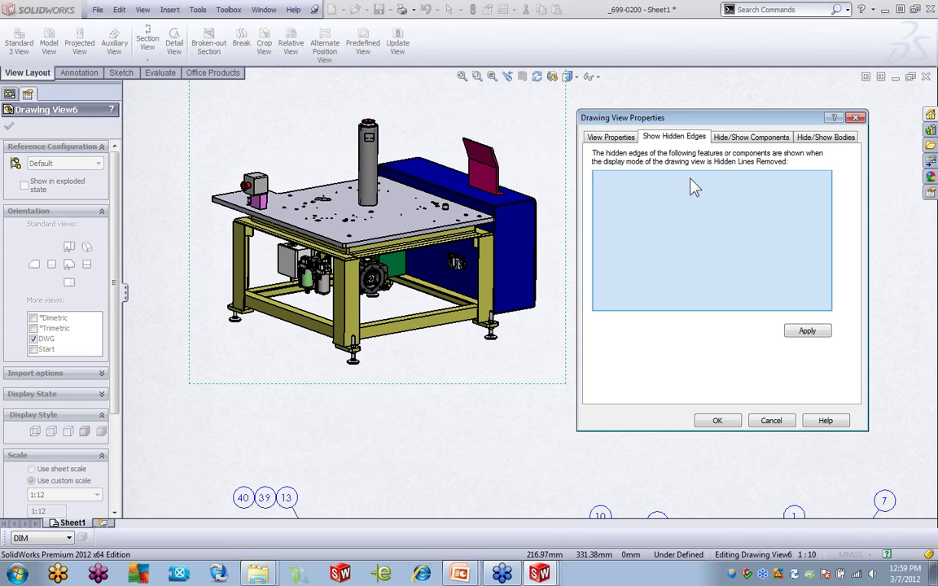
left_click(771, 420)
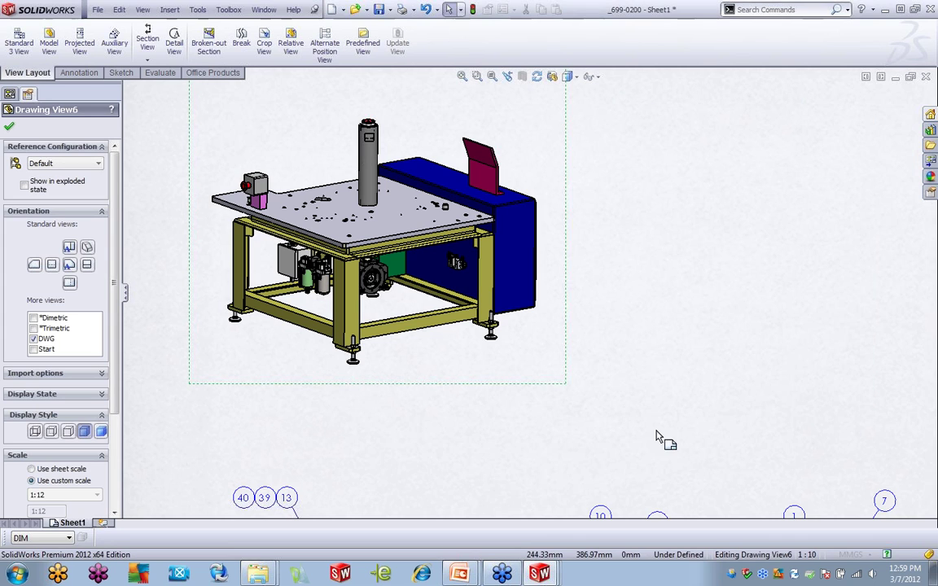
right_click(674, 43)
Step: Show the Line Format toolbar and set the view's display style to Hidden Lines Removed
left_click(715, 260)
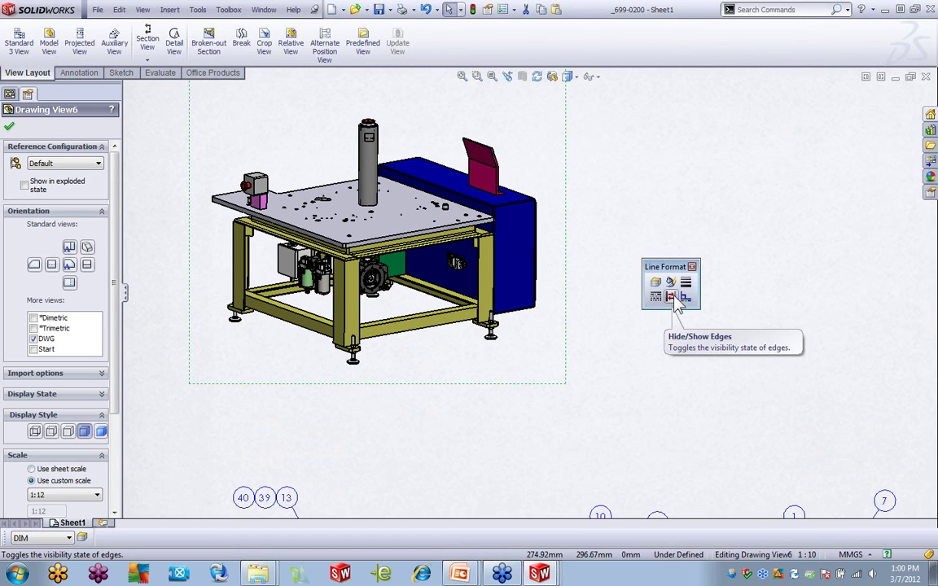
left_click(573, 76)
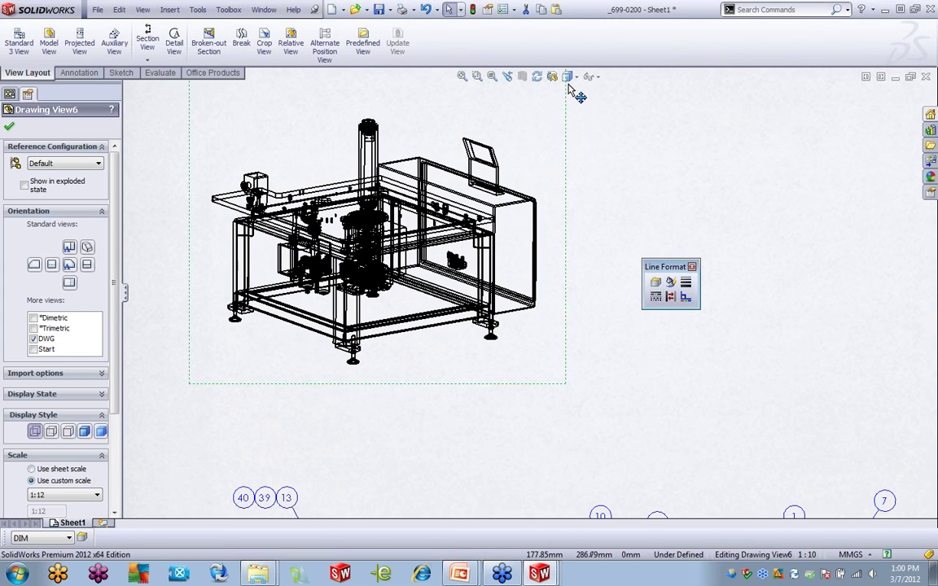
left_click(569, 126)
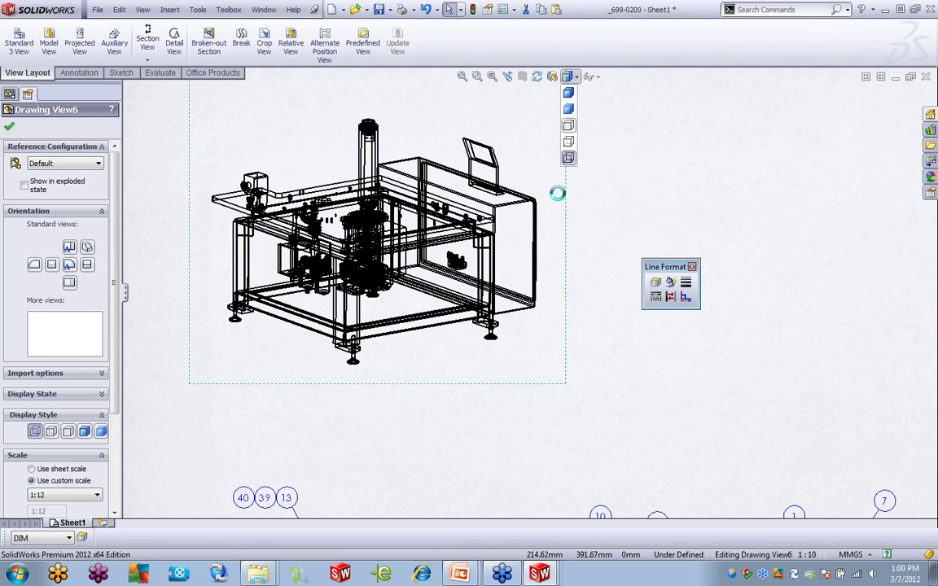
Step: Hide the short horizontal and vertical edges beside the small electrical component
scroll(491, 296, "down", 8)
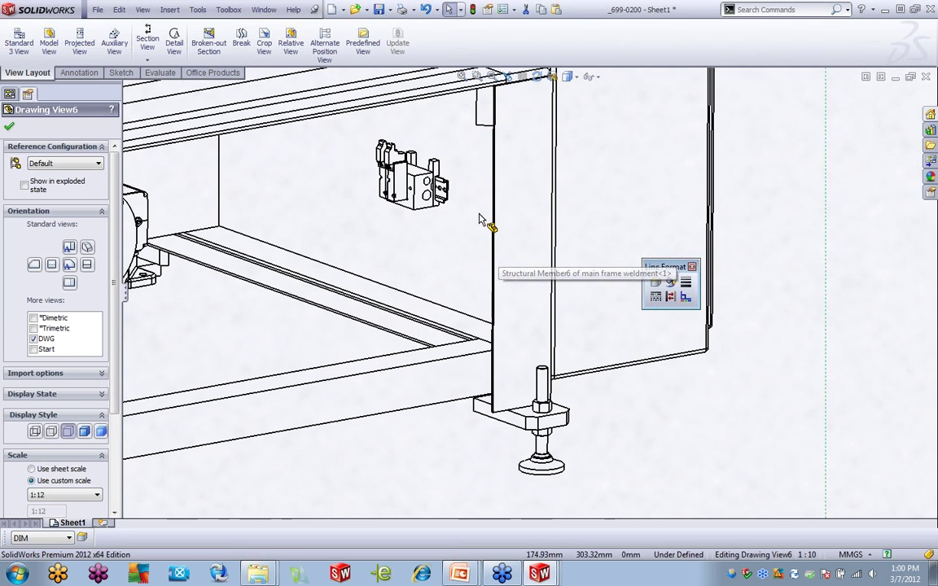
scroll(514, 238, "up", 2)
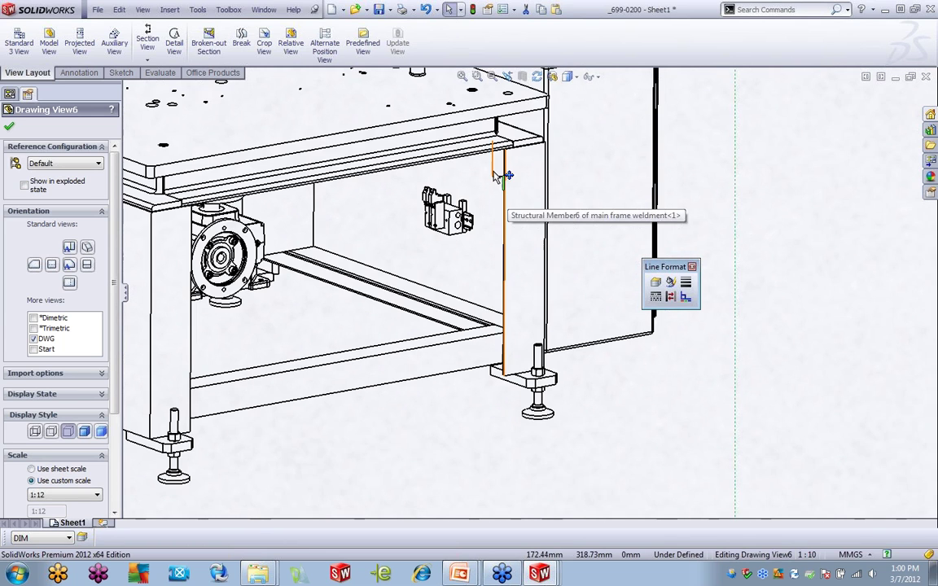
scroll(517, 243, "down", 5)
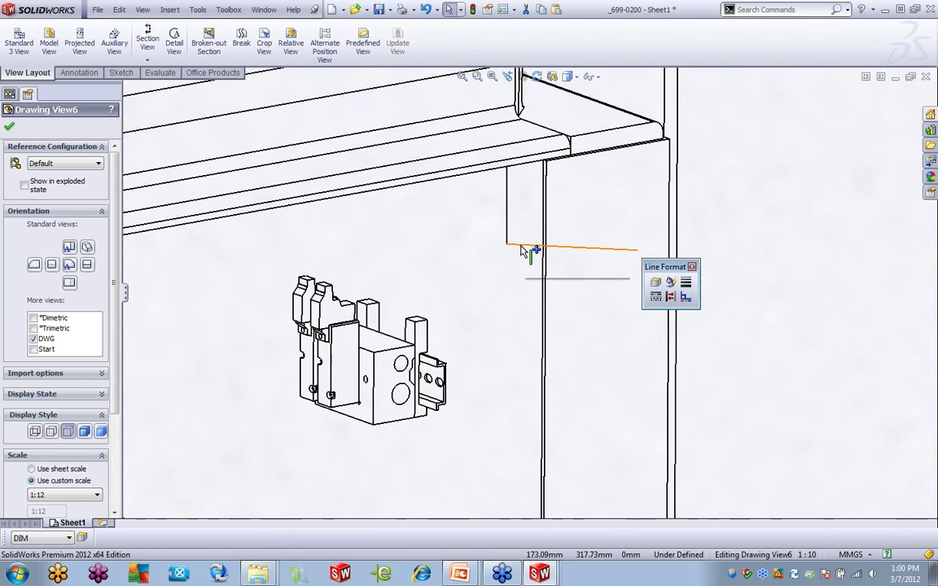
left_click(524, 248)
left_click(508, 222, "ctrl")
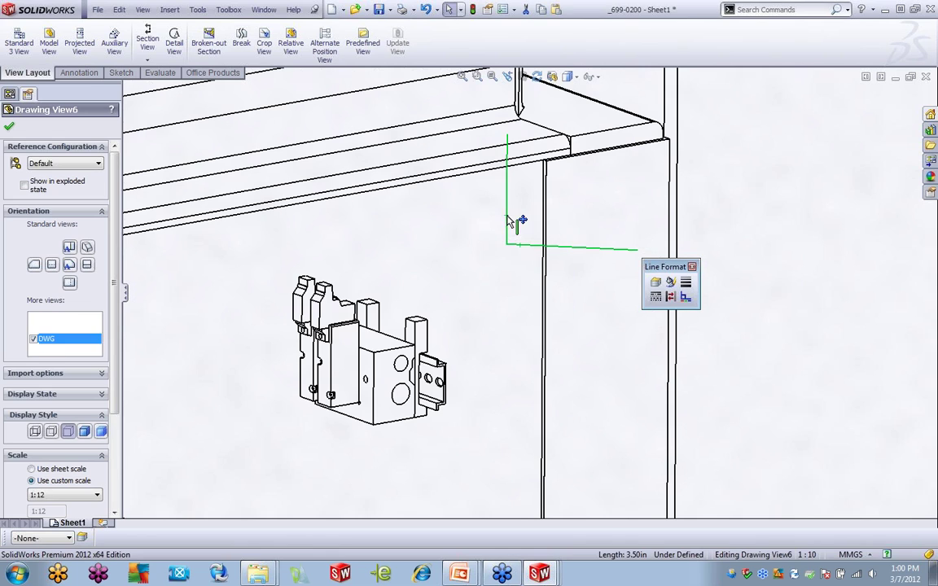
left_click(670, 297)
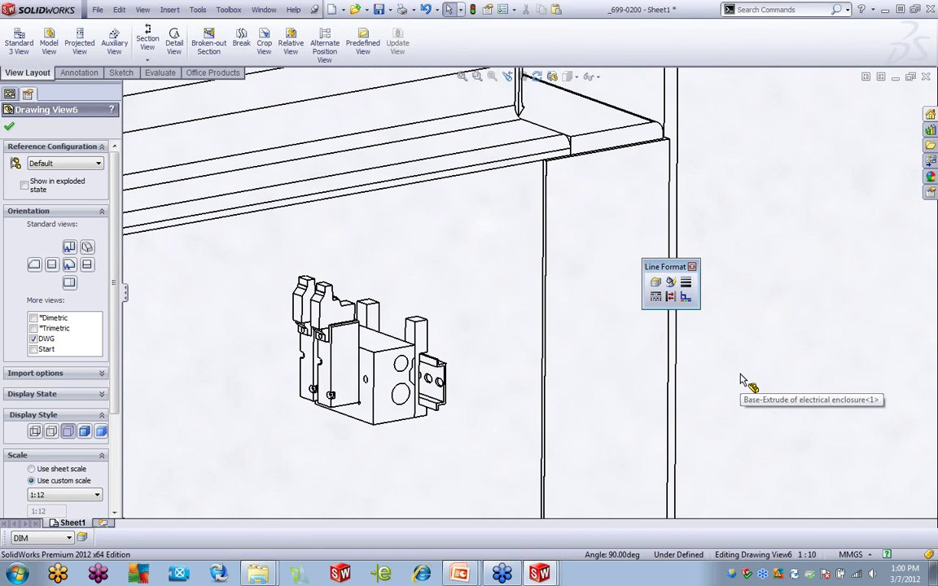
left_click(775, 236)
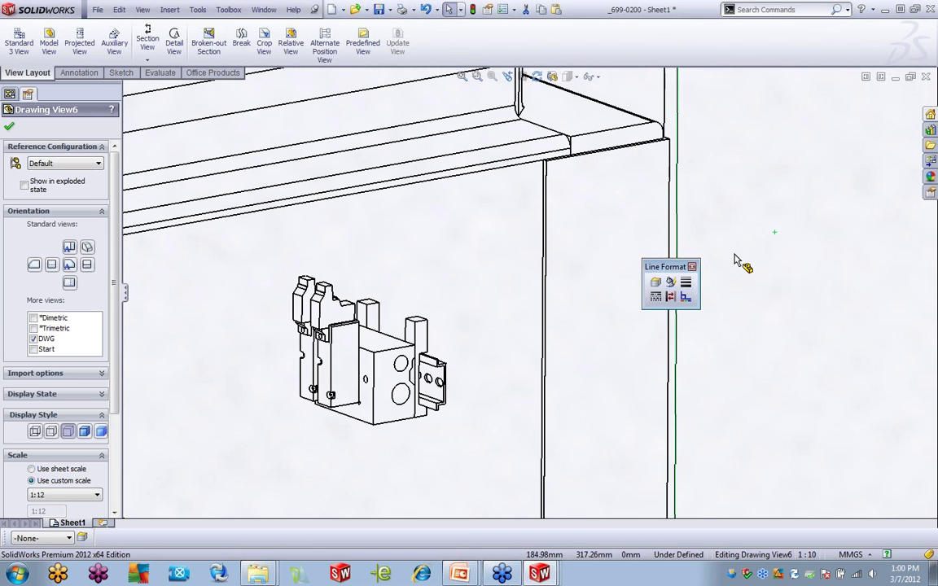
scroll(745, 399, "up", 6)
right_click(637, 401)
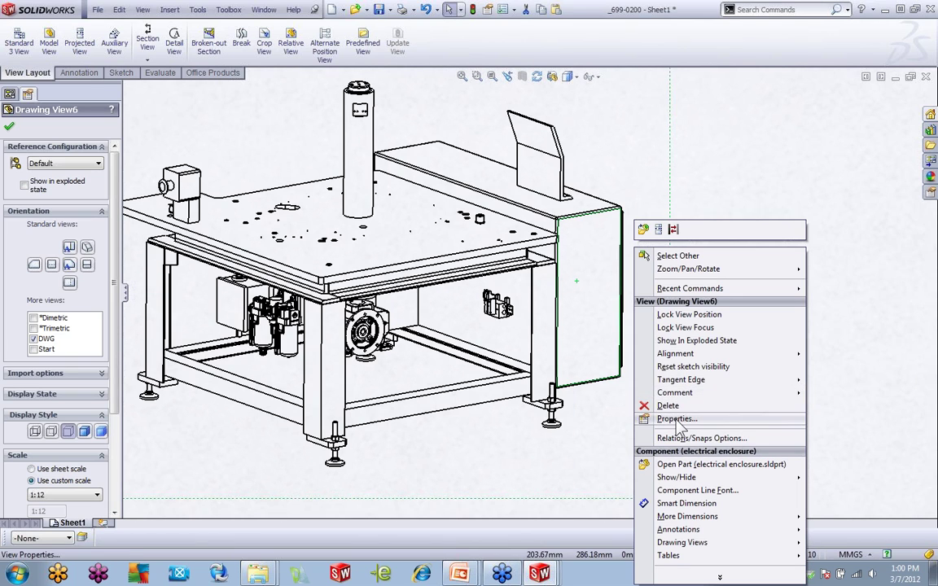
left_click(677, 419)
left_click(673, 137)
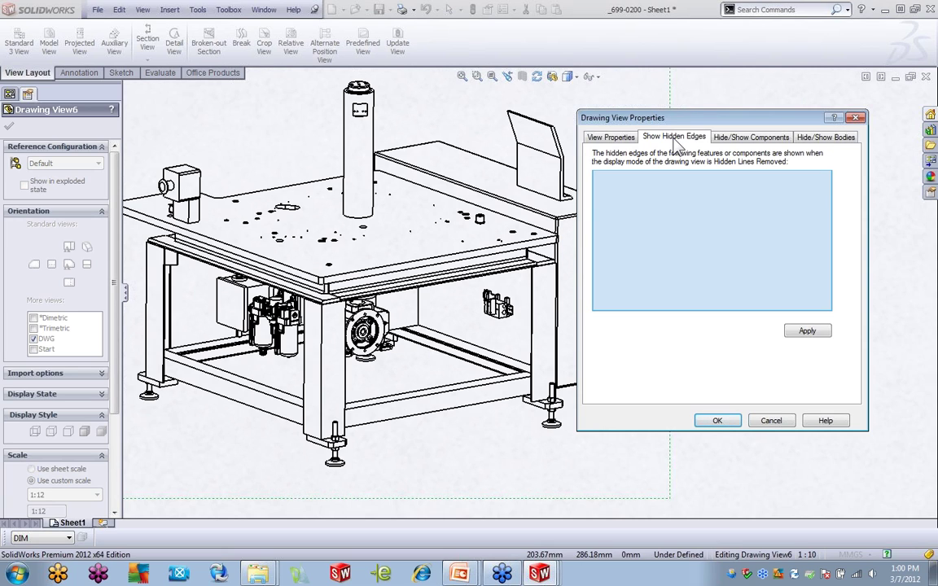
left_click(771, 420)
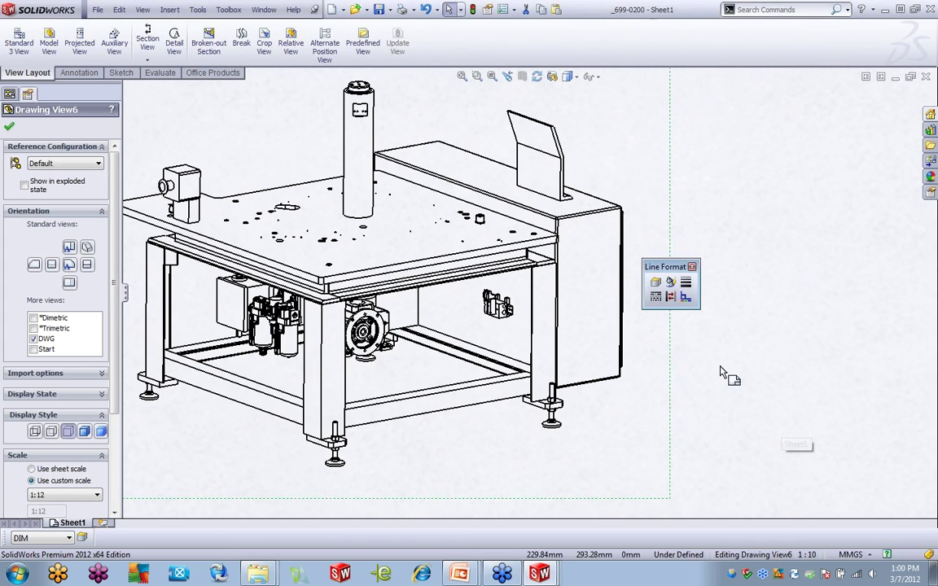
Step: Toggle the short shelf edge and long front shelf edge with Hide/Show Edges, then cancel
left_click(670, 296)
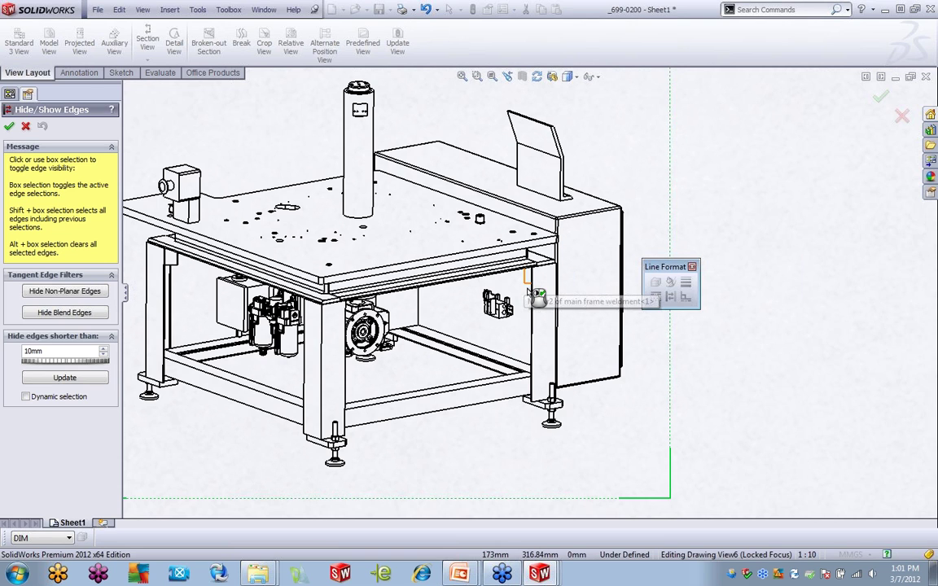
scroll(540, 295, "down", 4)
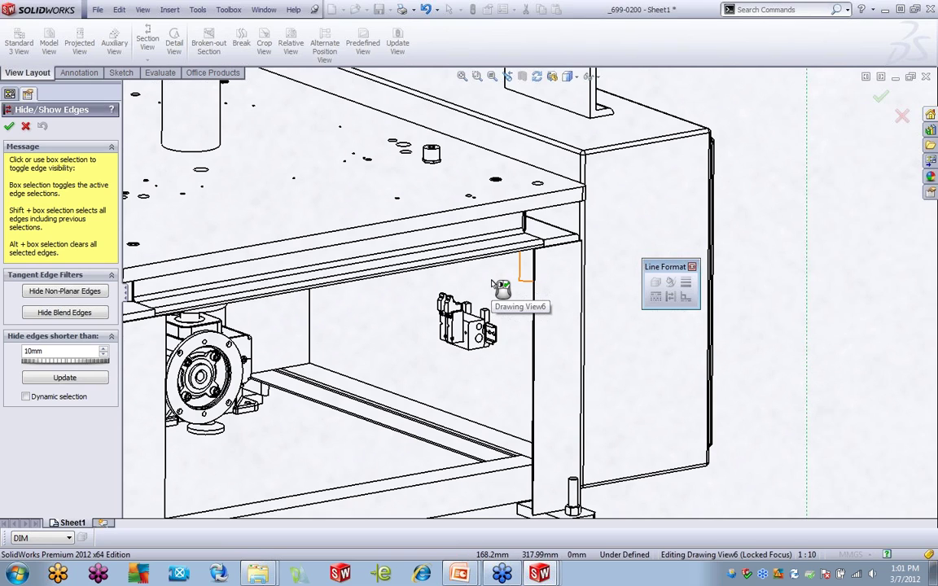
left_click(526, 268)
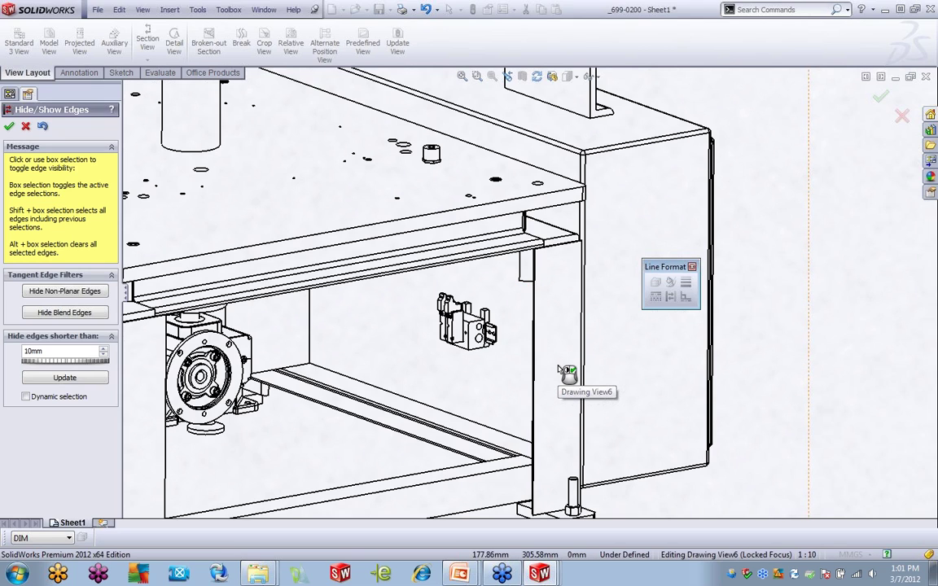
left_click(245, 260)
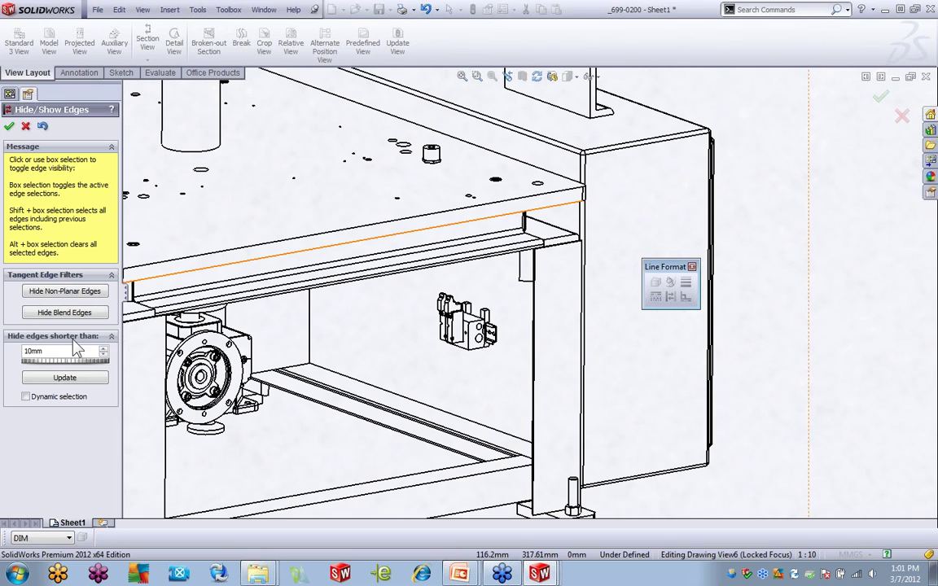
left_click(26, 126)
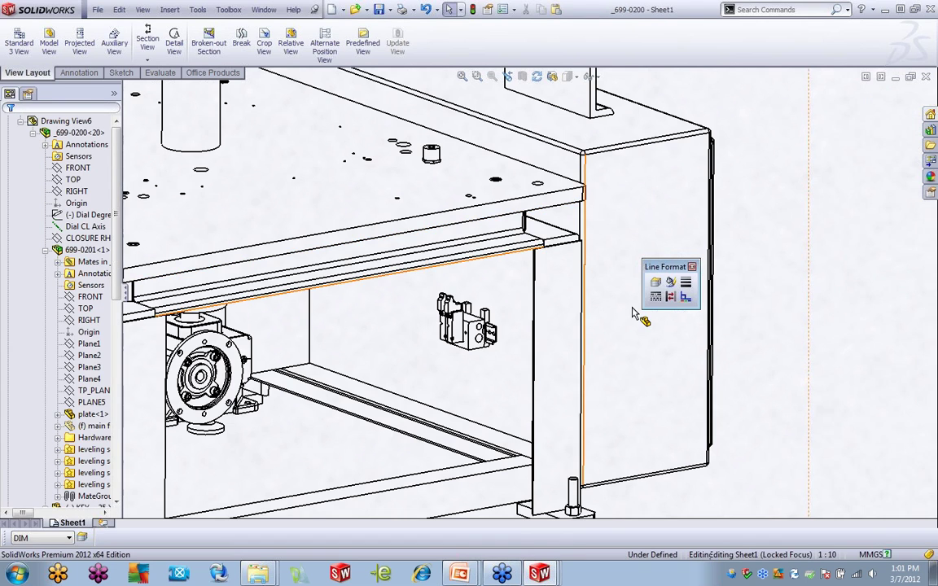
Step: Apply Hide Behind Plane at the transformer with Distance 0.00mm, then recentre the machine
scroll(627, 325, "up", 5)
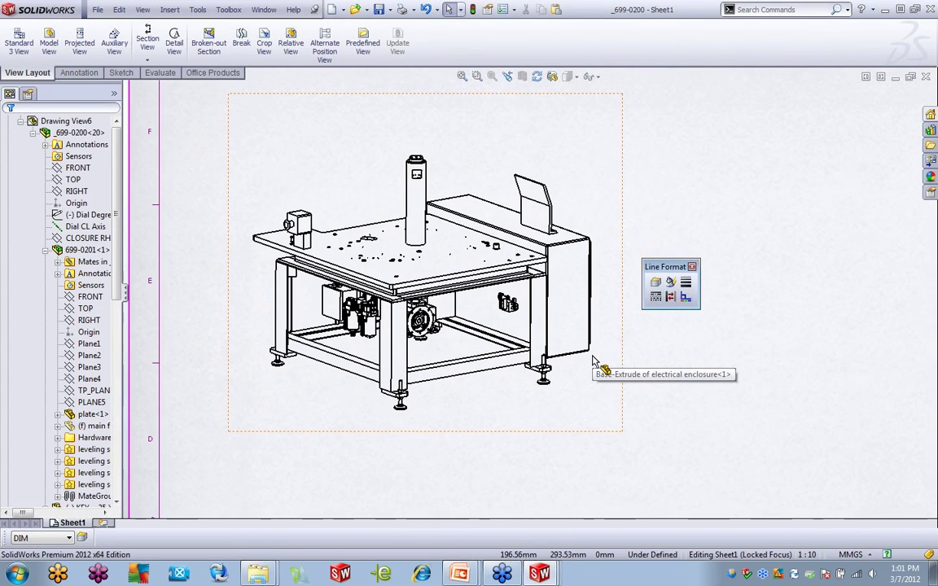
scroll(473, 314, "down", 1)
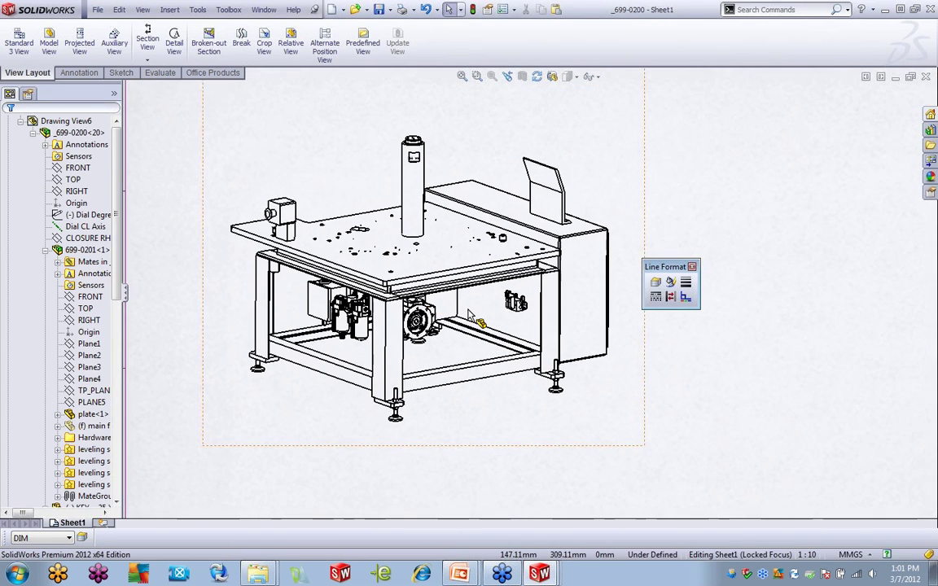
scroll(469, 316, "down", 2)
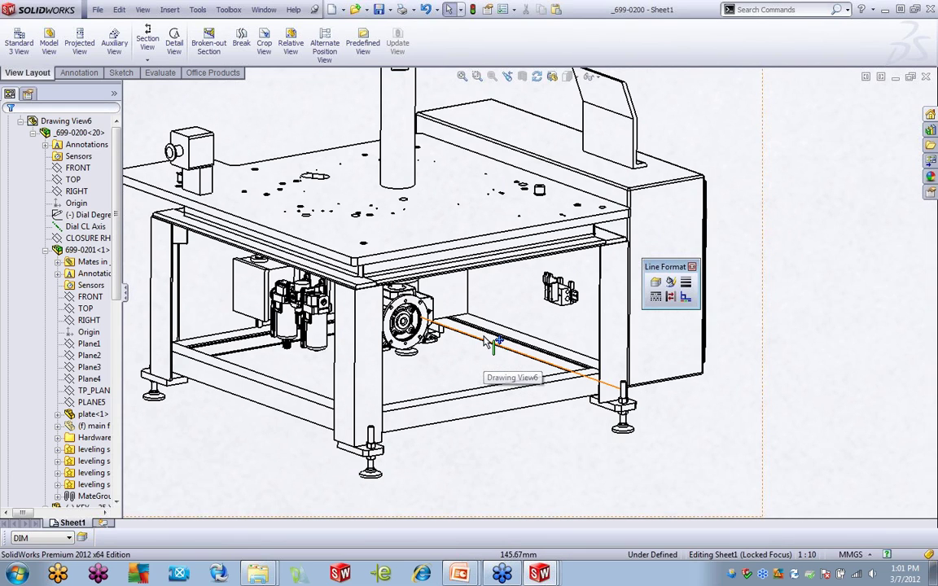
left_click(448, 298)
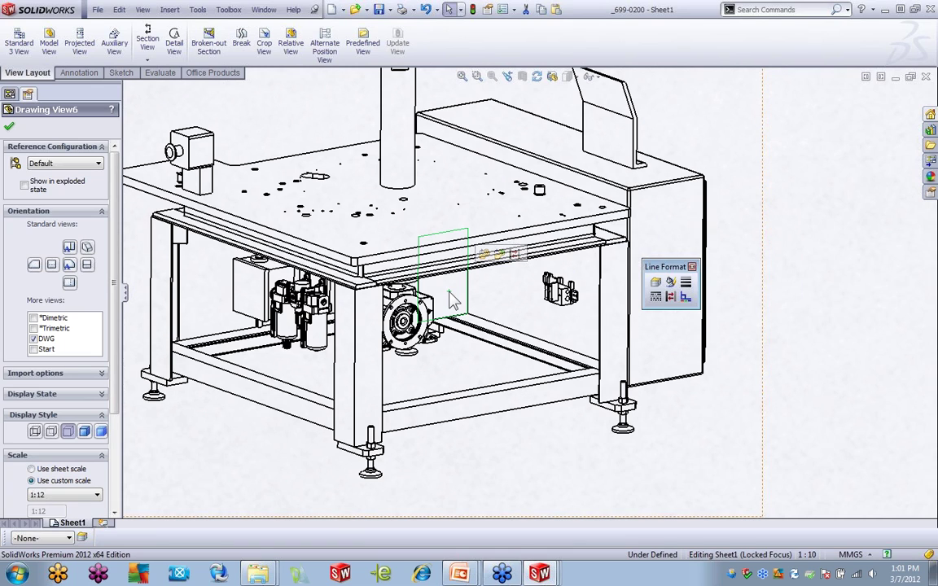
right_click(449, 296)
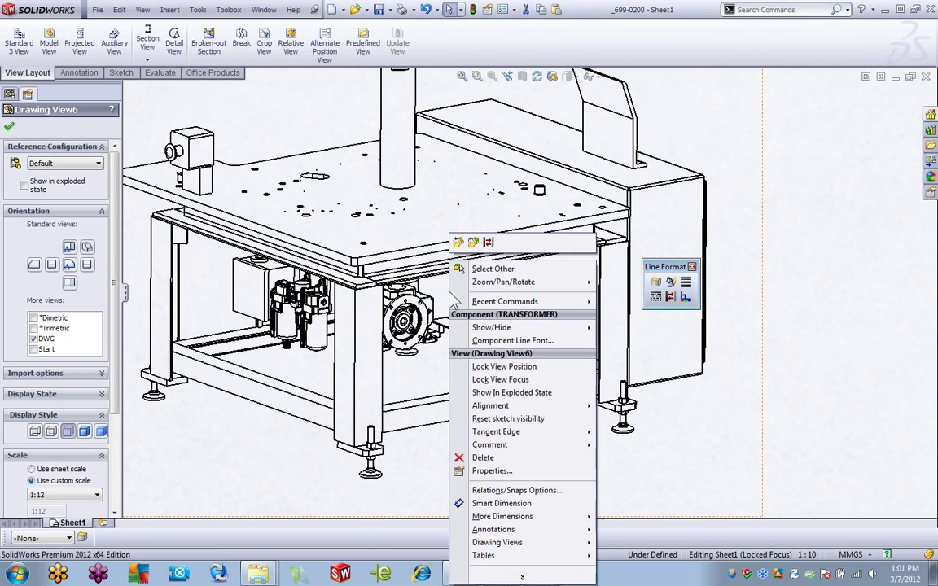
mouse_move(524, 327)
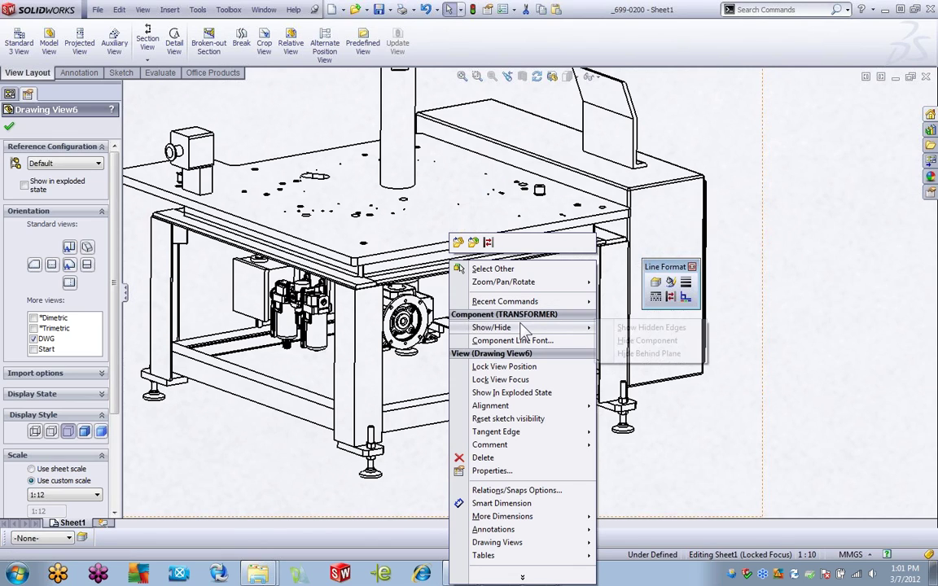
left_click(647, 355)
double_click(460, 273)
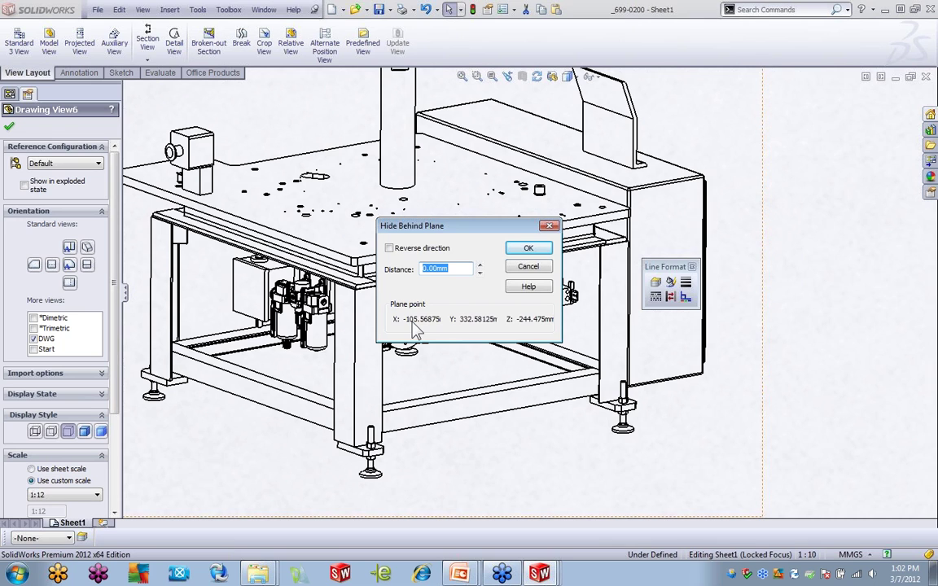
left_click(545, 253)
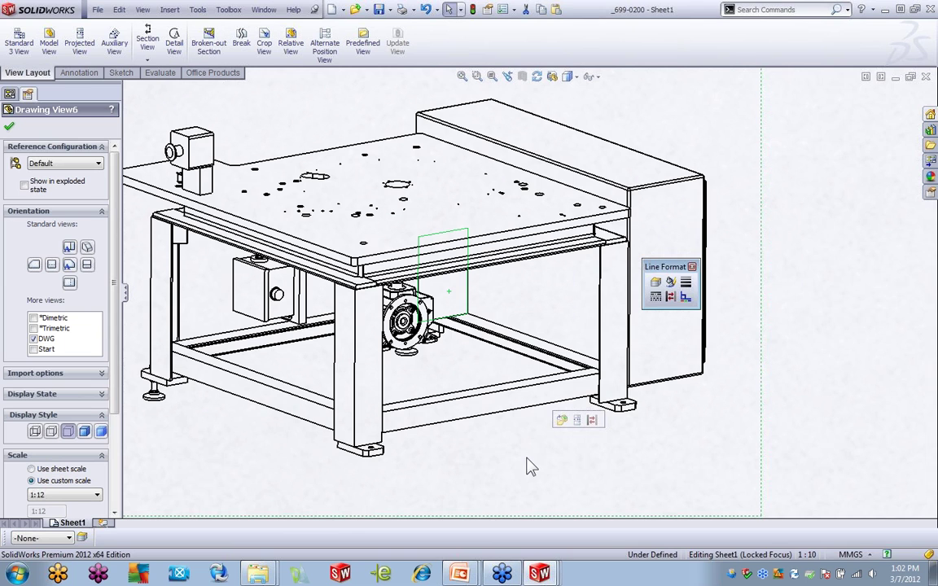
mouse_move(528, 466)
middle_mouse_down()
mouse_move(548, 448)
mouse_move(575, 444)
middle_mouse_up()
right_click_drag(559, 440, 570, 439)
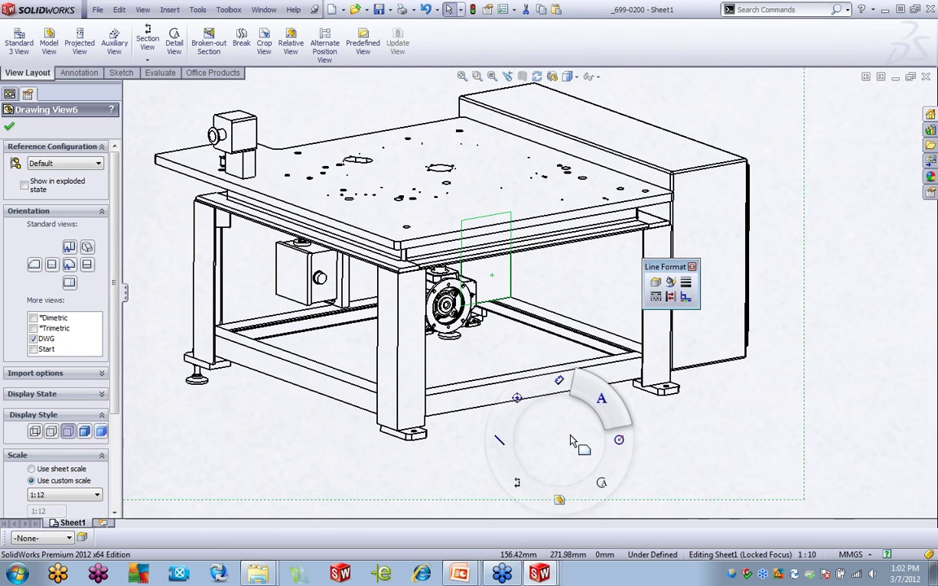
Step: Orbit Drawing View6 in 3D Drawing View to inspect the back, then restore its orientation
left_click(552, 334)
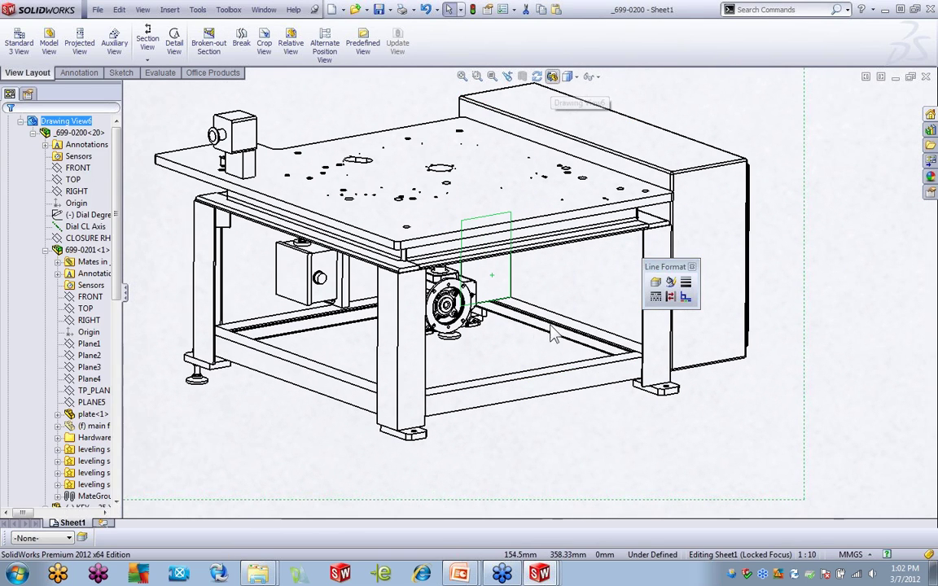
mouse_move(534, 345)
middle_mouse_down()
mouse_move(565, 318)
mouse_move(602, 317)
mouse_move(540, 346)
middle_mouse_up()
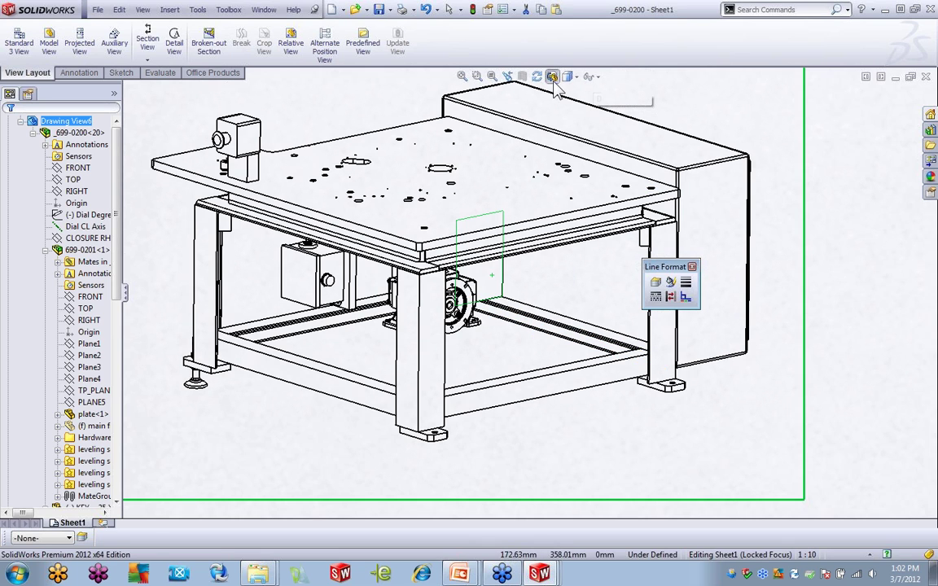
middle_click_drag(568, 303, 539, 272)
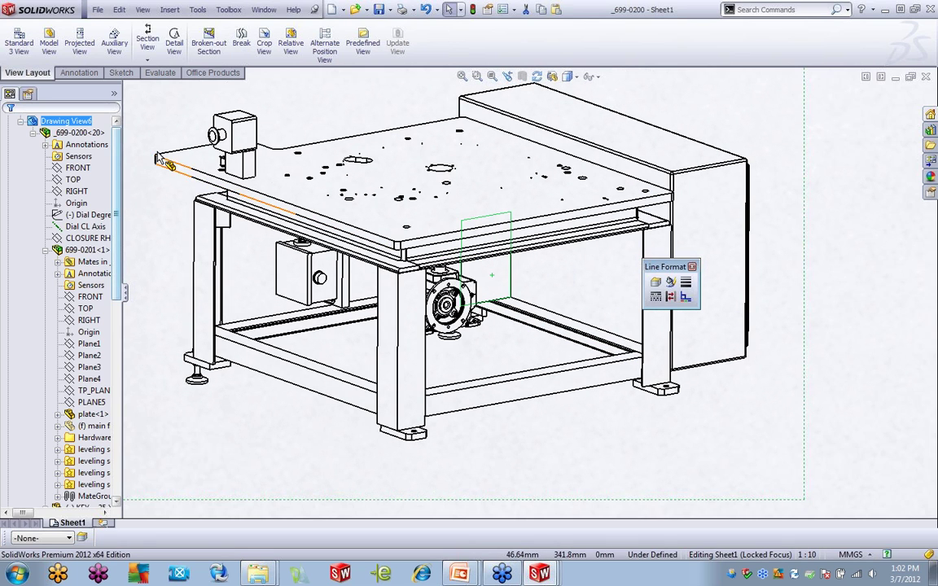
Step: Select the FRONT plane in the FeatureManager and choose Hide Behind Plane for it
left_click(77, 169)
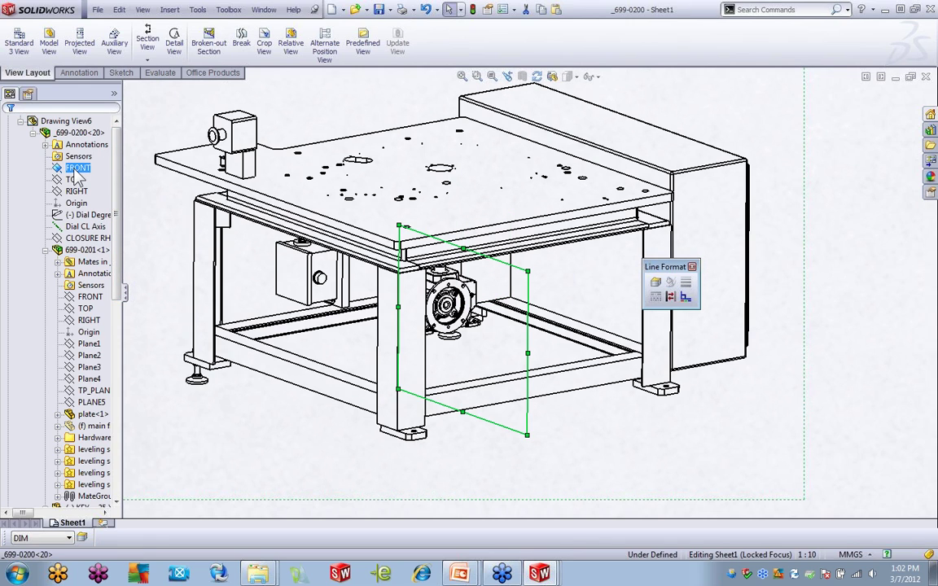
right_click(78, 176)
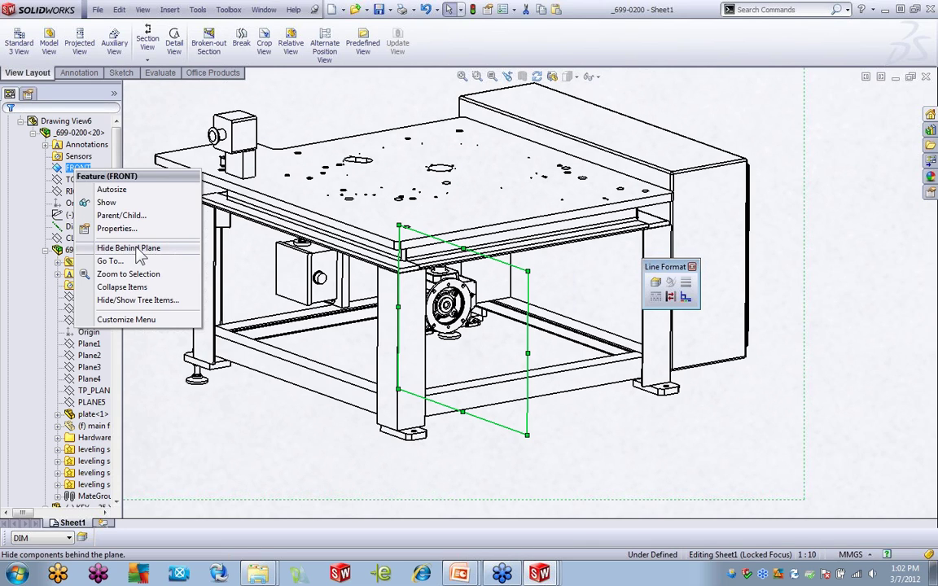
left_click(232, 447)
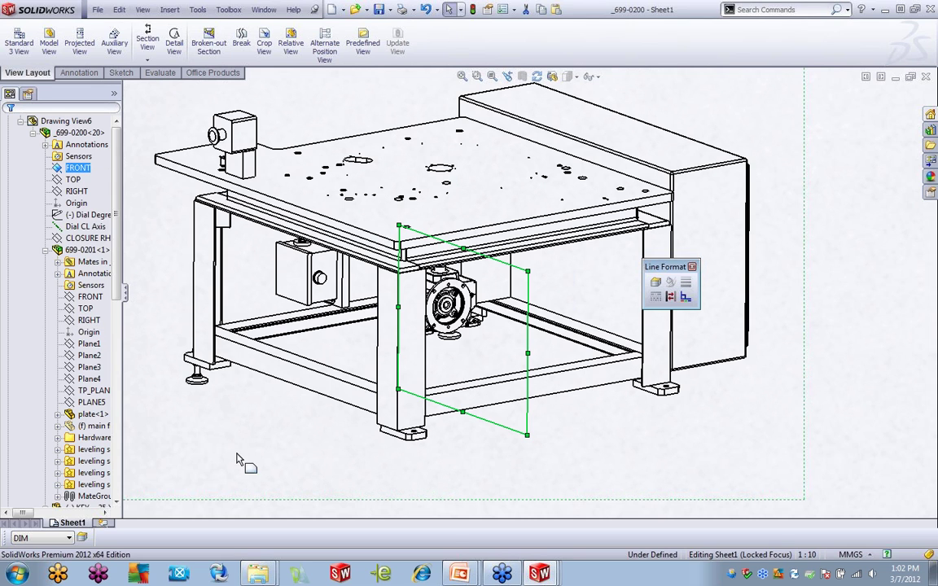
Step: Advance the slide show to slide 16, Line Format, Colors and Layers, then return to SolidWorks
mouse_move(460, 574)
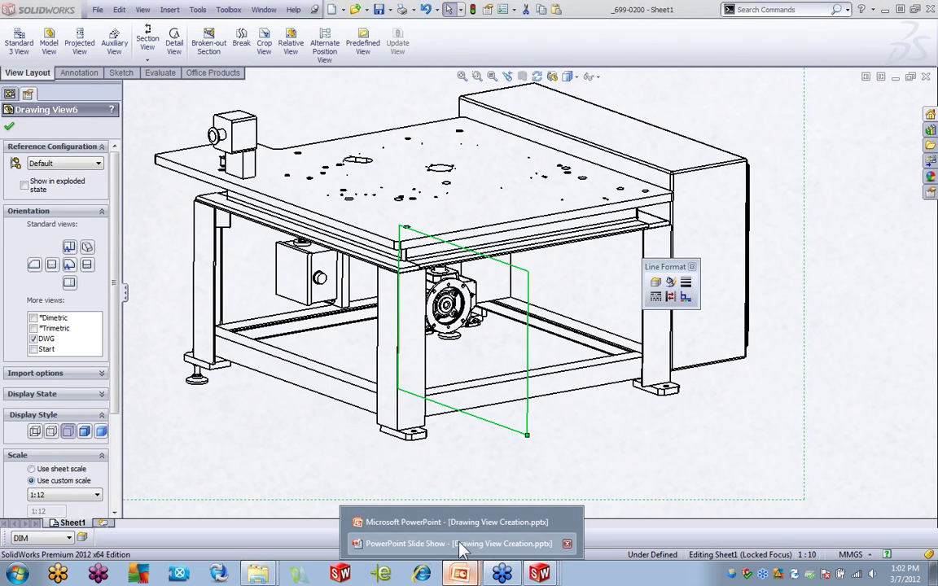
left_click(460, 538)
left_click(416, 424)
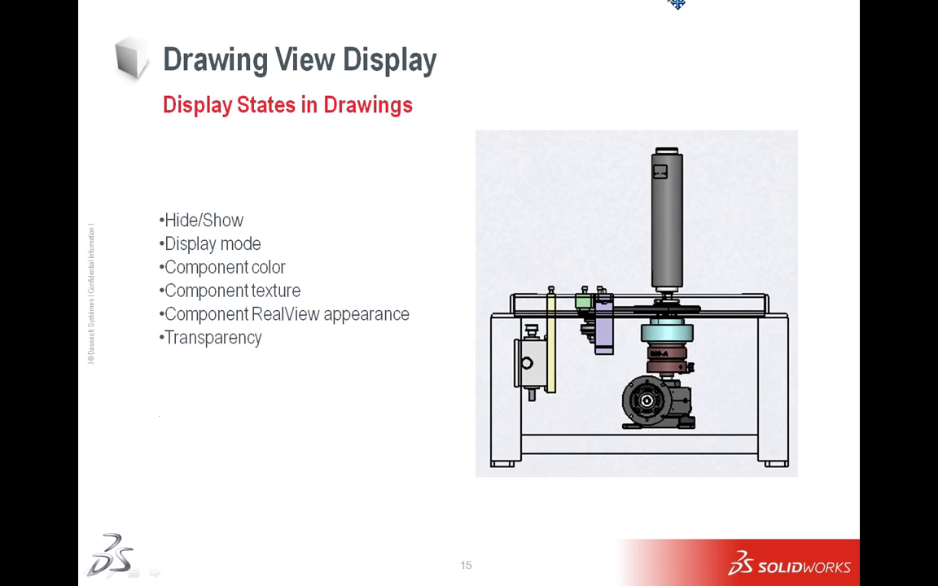
left_click(415, 425)
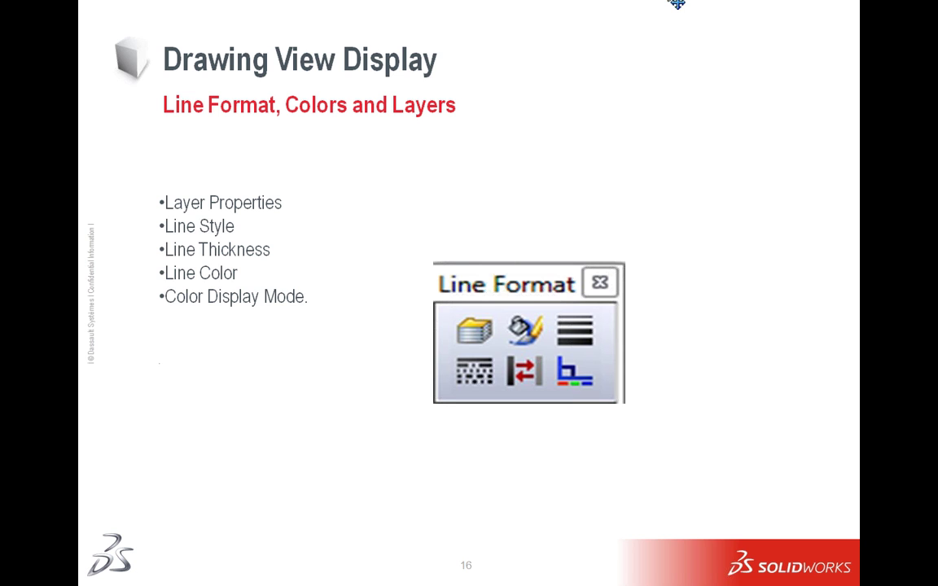
key("alt+Tab")
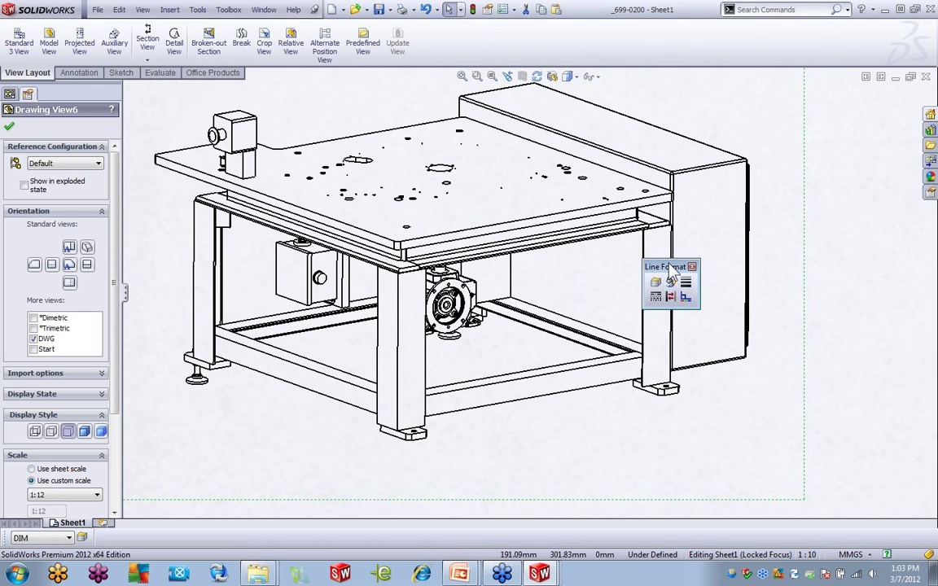
Step: Colour the selected front-leg edges red
left_click(428, 349)
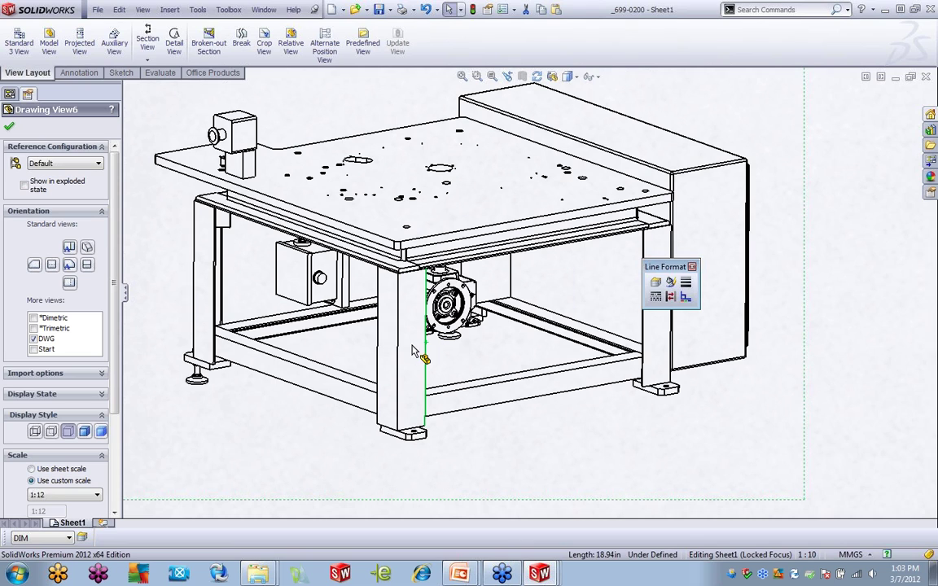
left_click(378, 325, "ctrl")
left_click(425, 354, "ctrl")
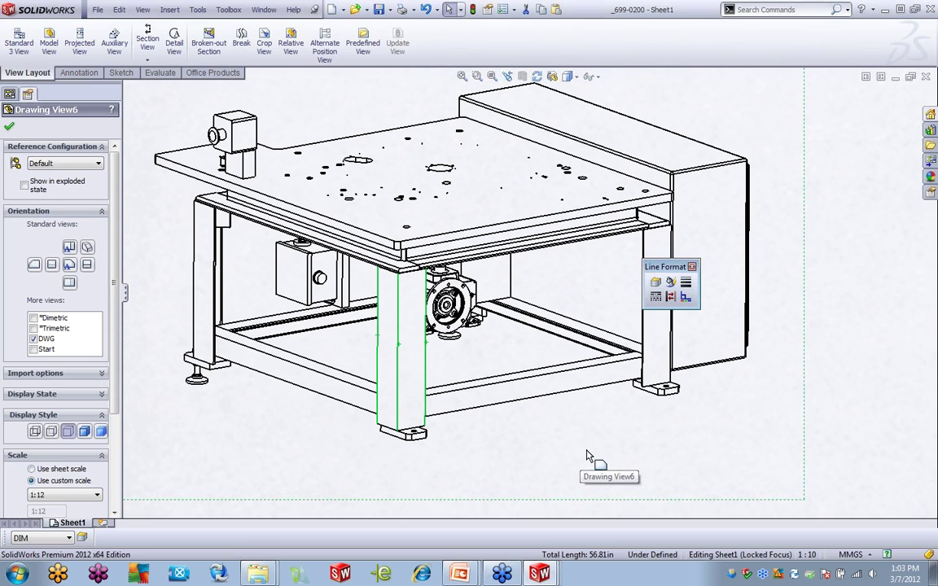
left_click(670, 283)
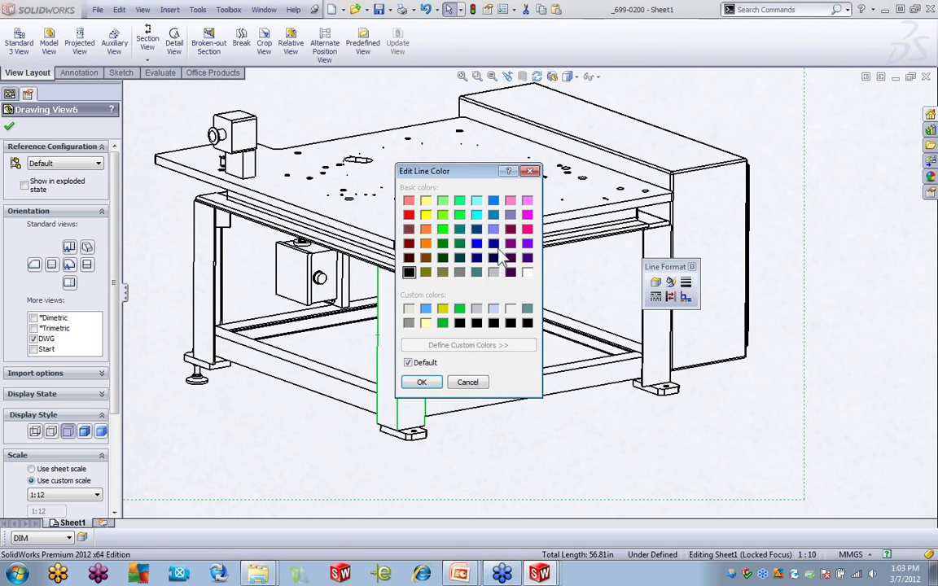
left_click(420, 382)
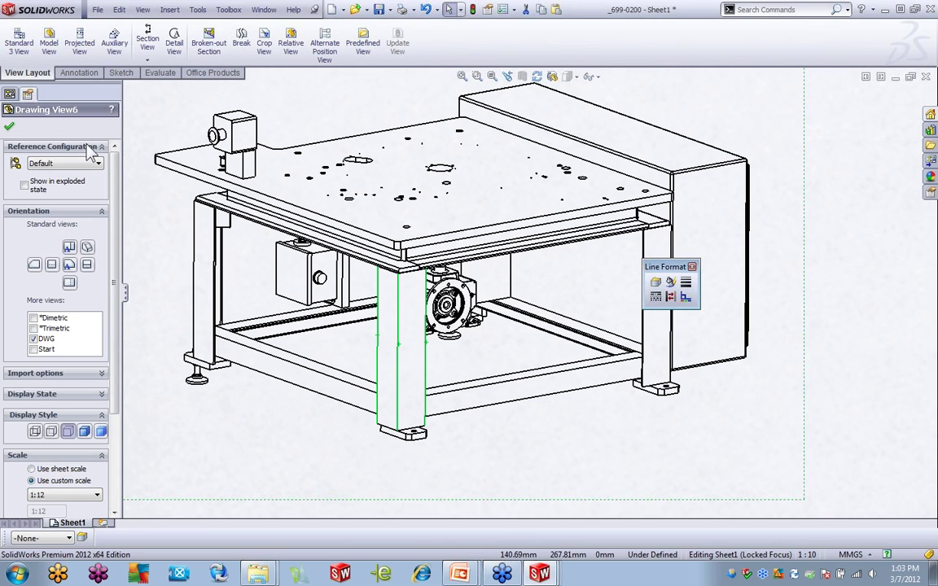
left_click(9, 127)
left_click(554, 460)
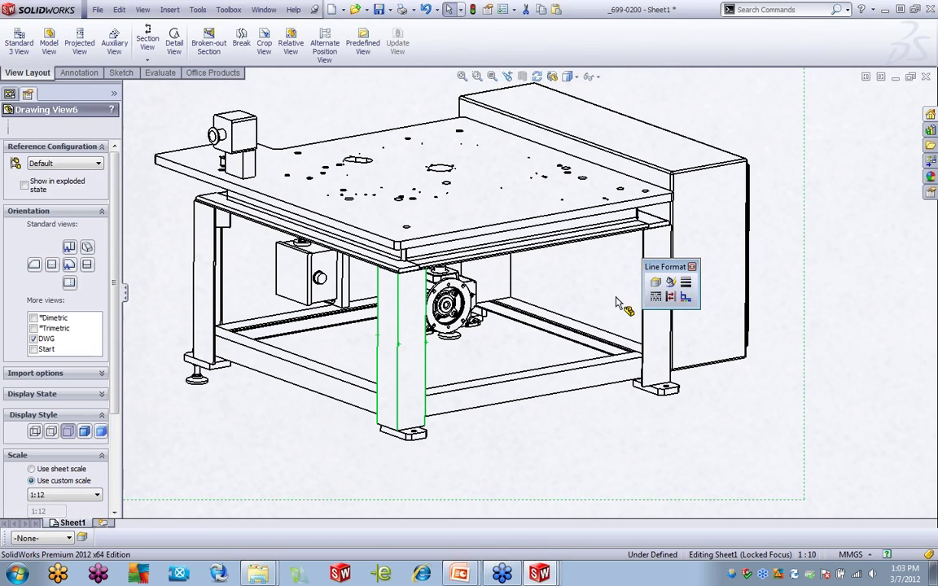
left_click(566, 207)
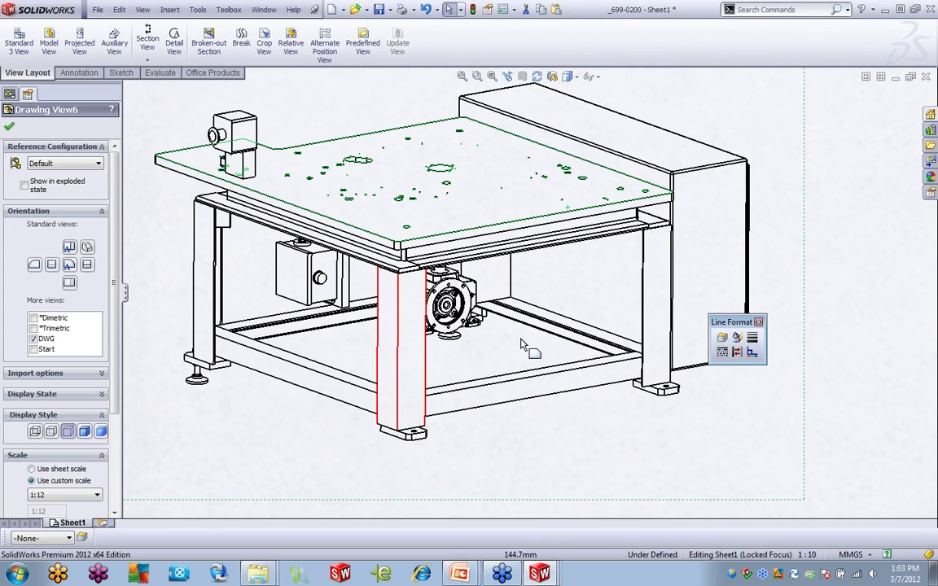
Step: Thicken the leg's right edge to 0.7mm
left_click(426, 371)
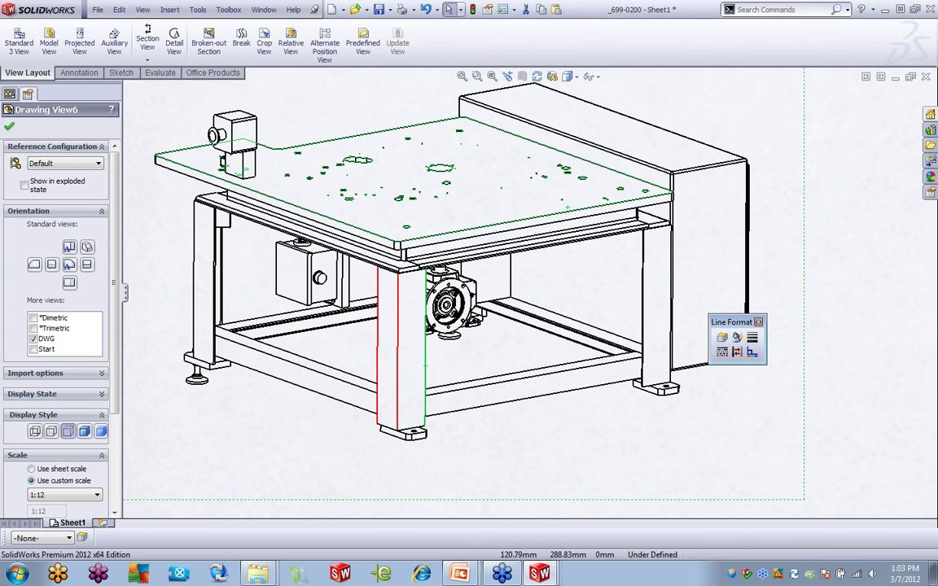
left_click(754, 341)
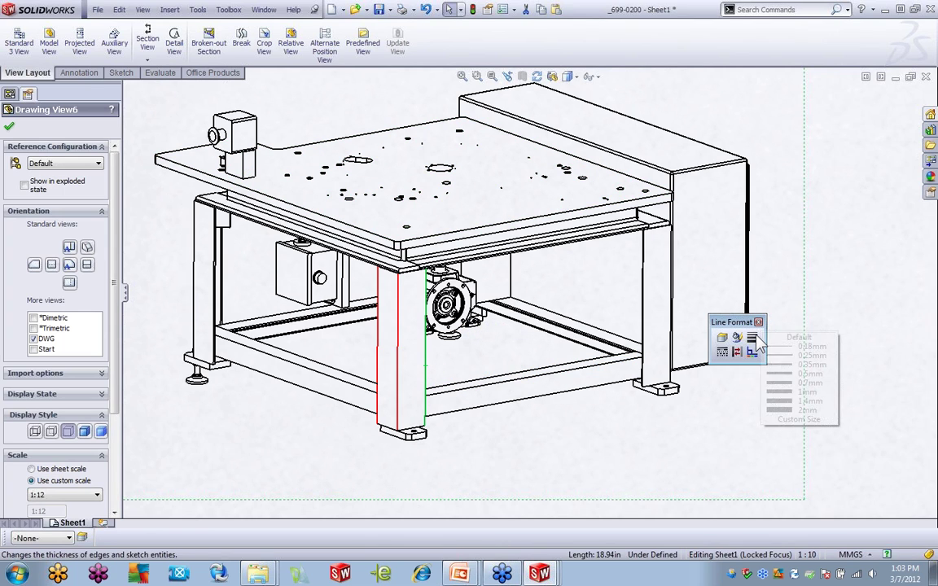
left_click(782, 382)
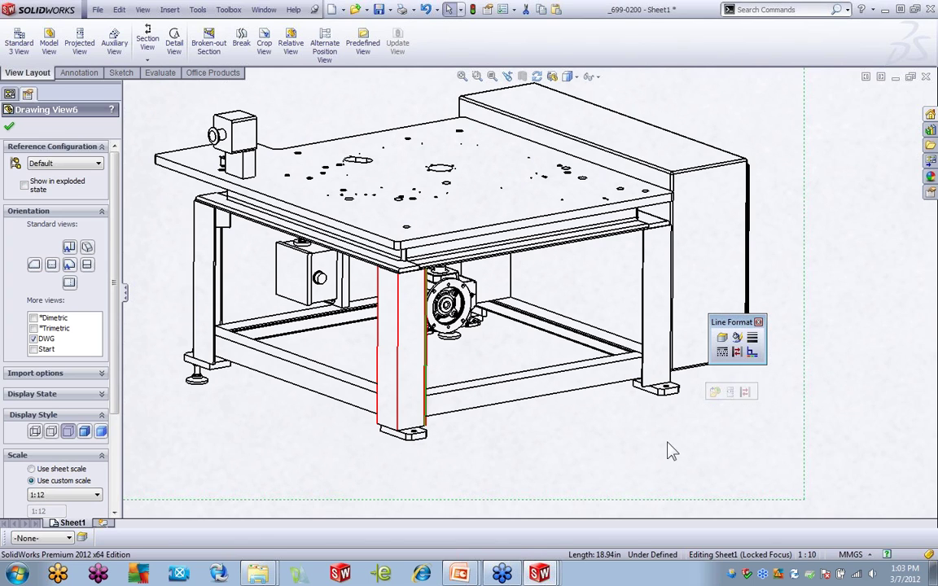
left_click(544, 218)
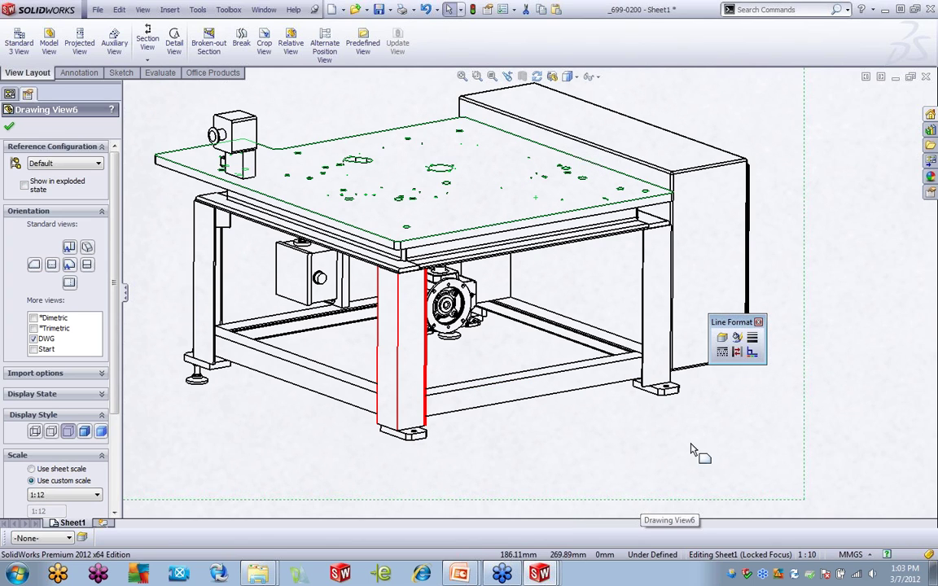
Step: Give another edge of the red leg the Stitch line style
left_click(399, 352)
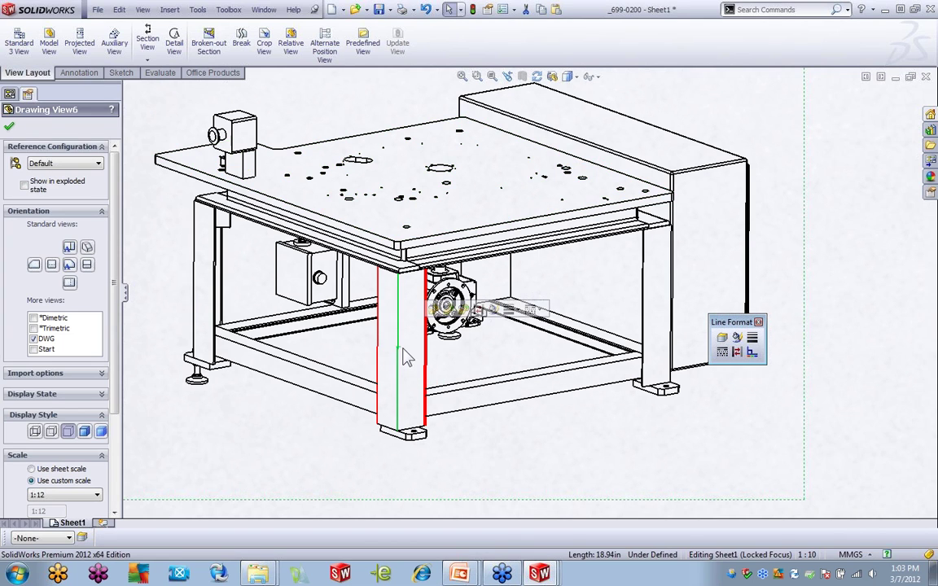
left_click(721, 352)
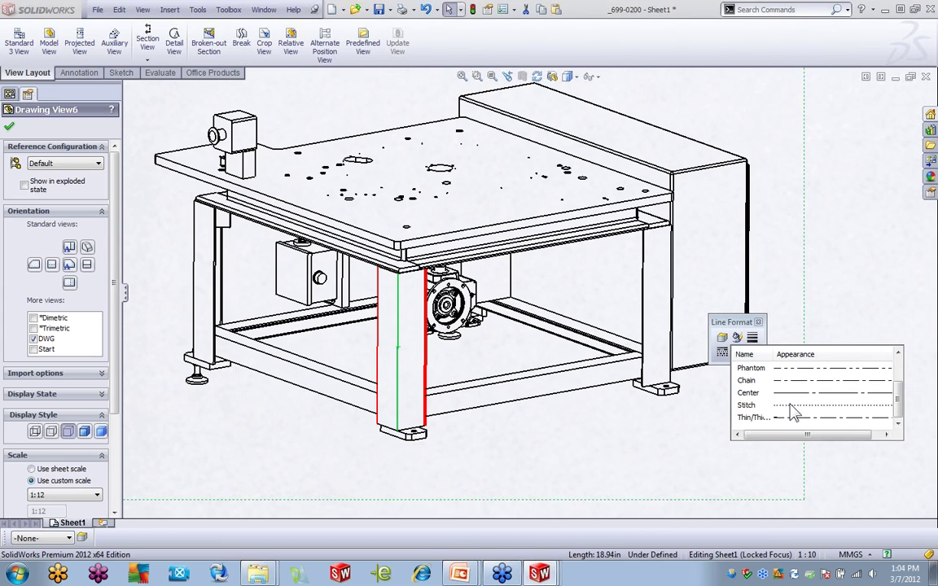
left_click(781, 413)
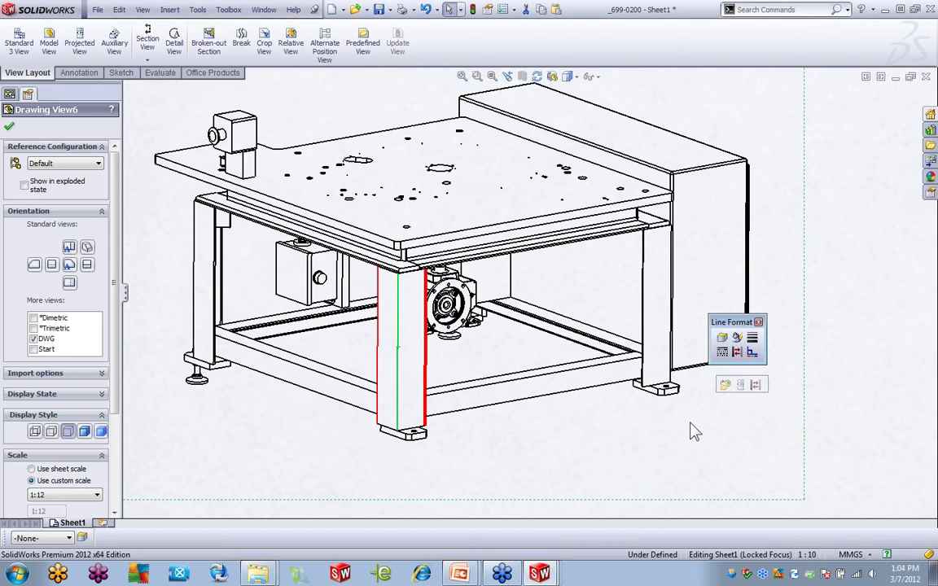
left_click(576, 198)
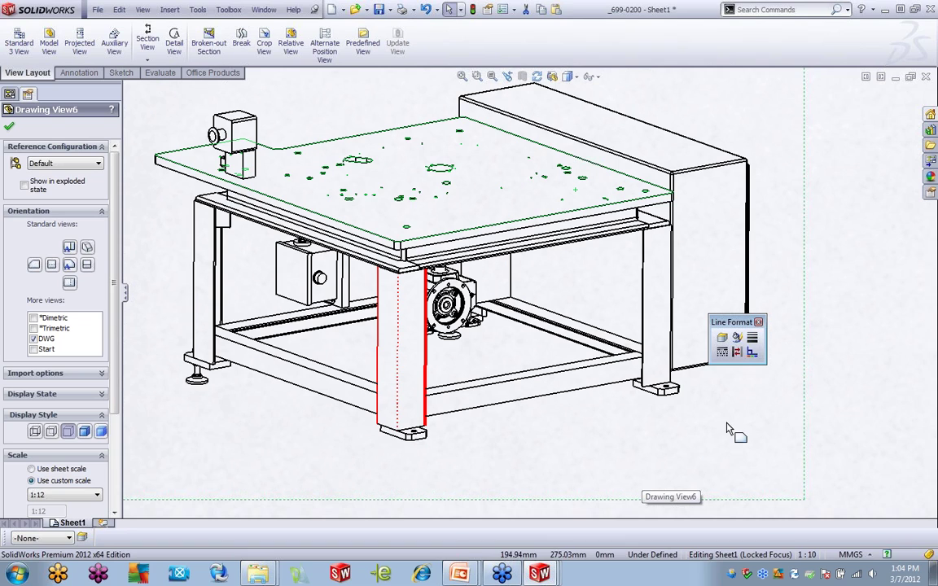
left_click(723, 339)
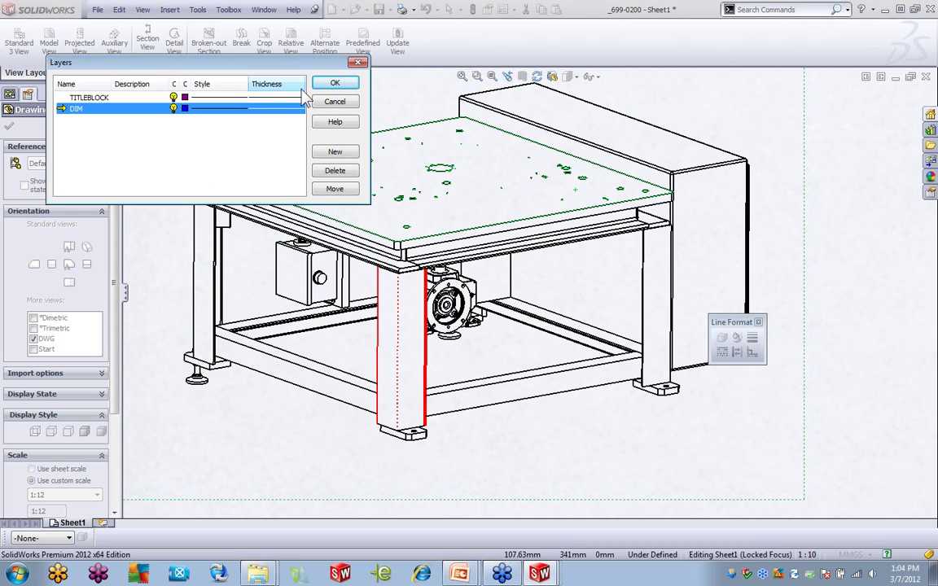
left_click(357, 62)
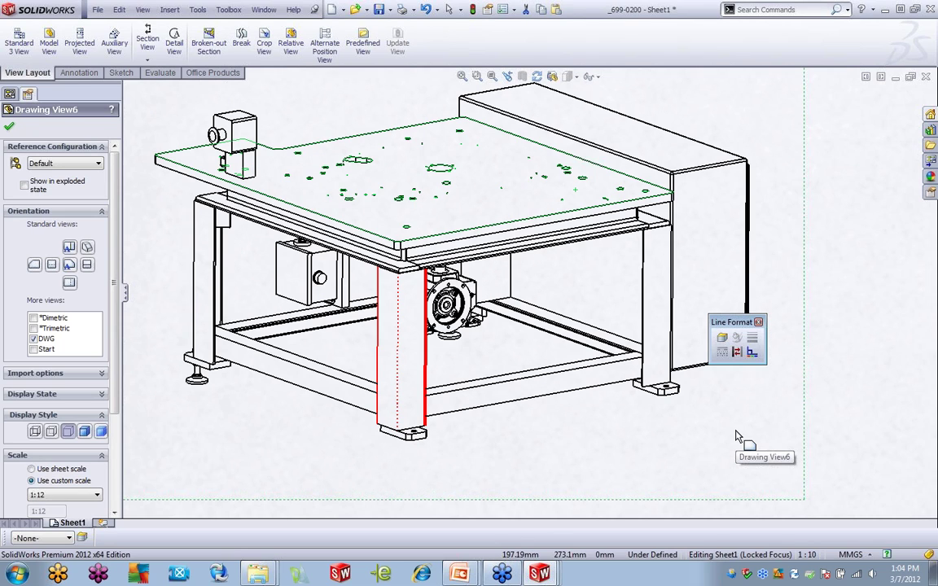
Step: Open Drawing View6's properties and browse its hidden-edges, hidden-components and bodies tabs
right_click(659, 425)
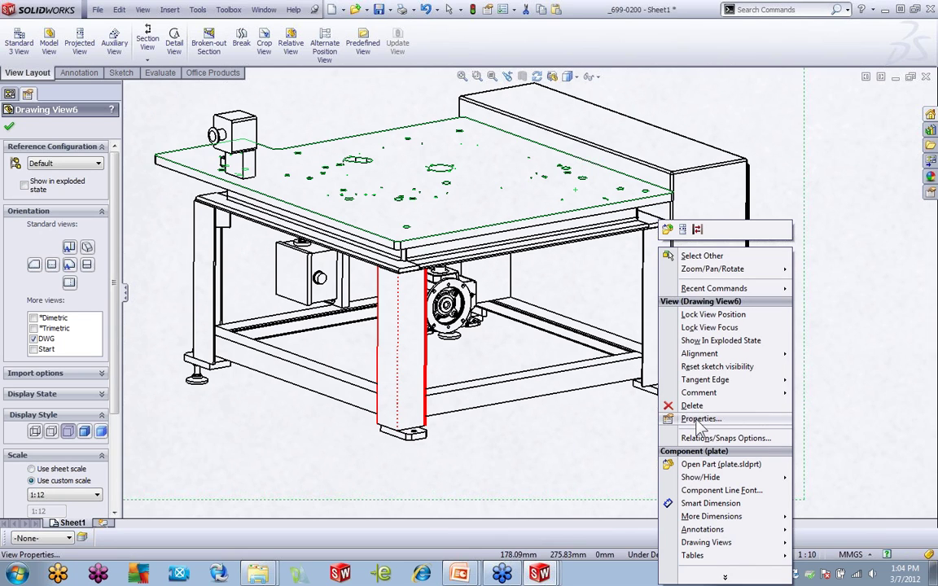
left_click(698, 422)
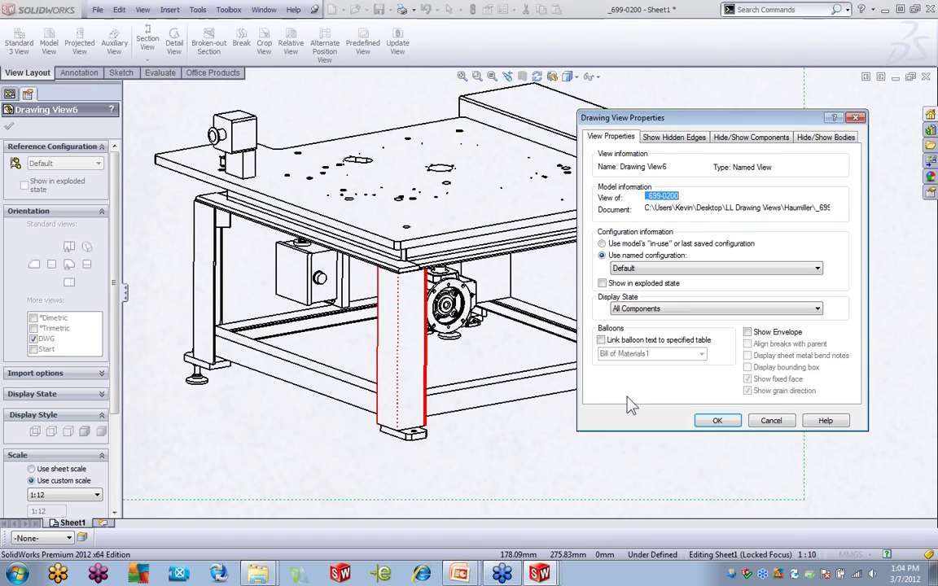
left_click_drag(667, 121, 469, 116)
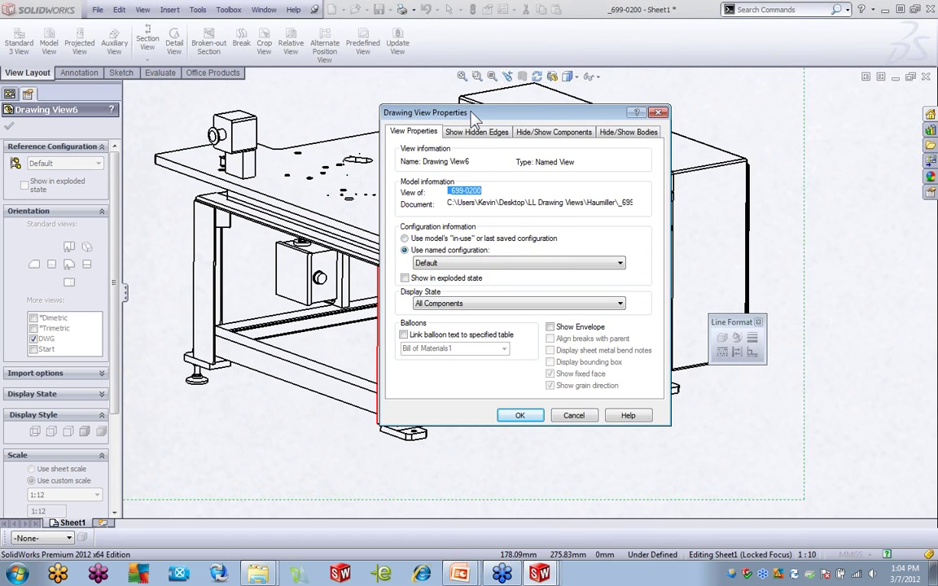
left_click(479, 133)
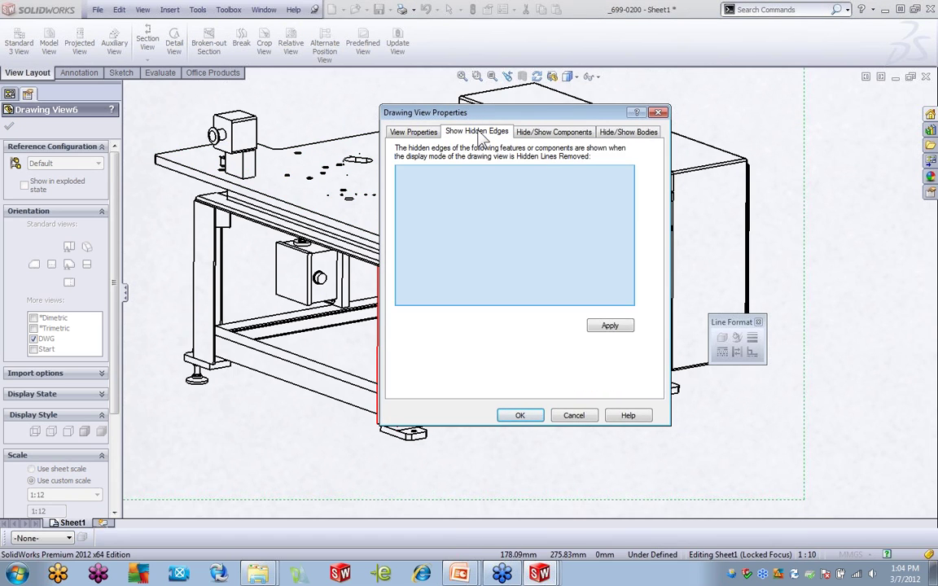
left_click(542, 133)
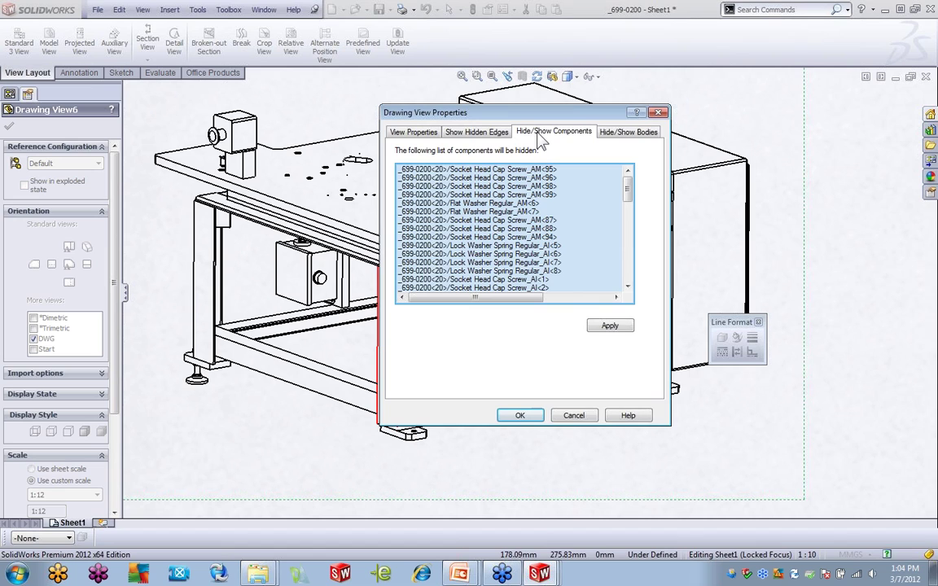
left_click(629, 134)
left_click(415, 131)
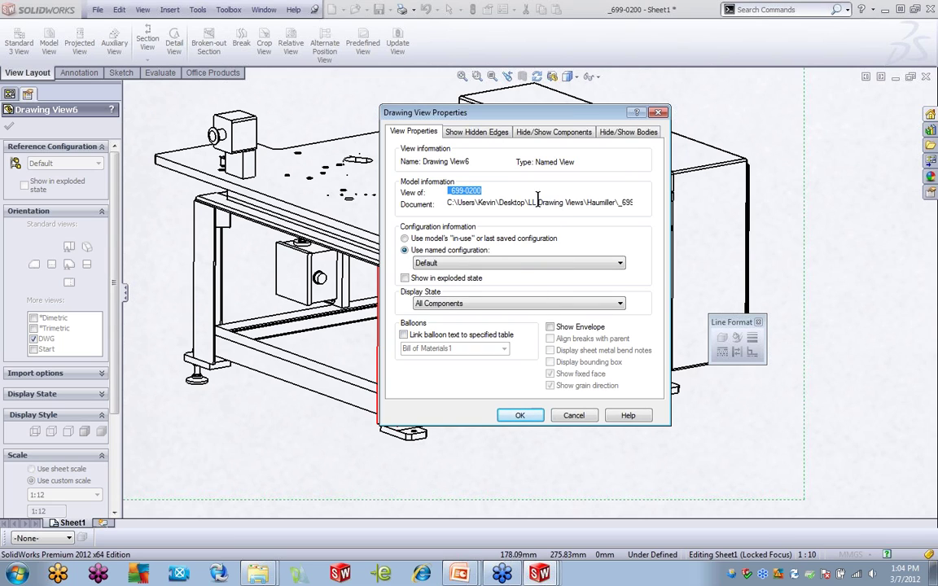
Step: Review the model document's path and keep the Default configuration
left_click_drag(450, 204, 640, 209)
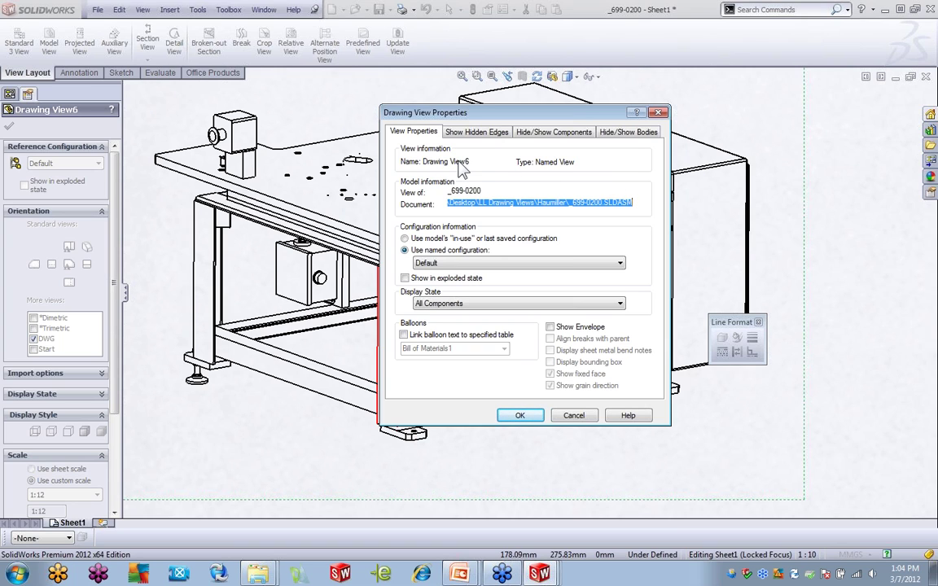
left_click(611, 266)
left_click(614, 269)
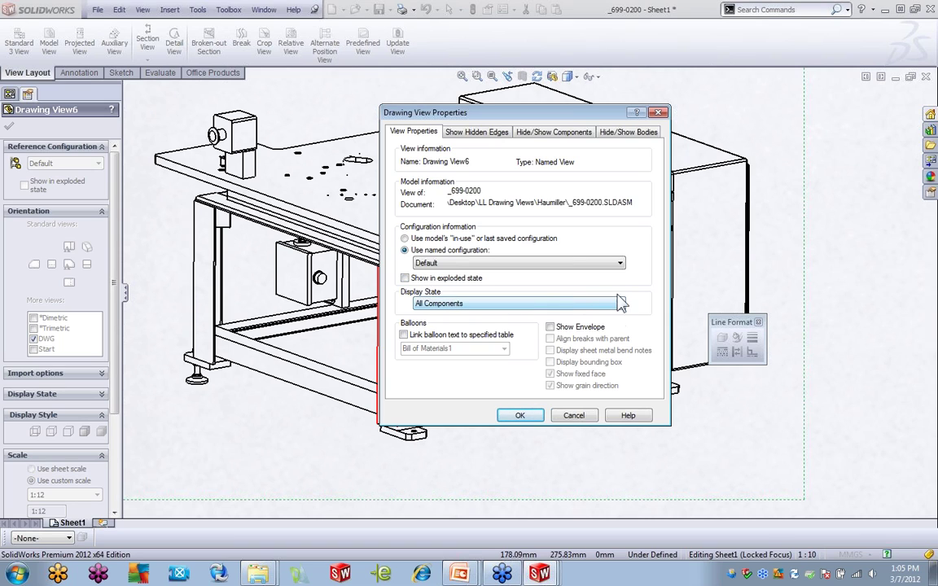
Step: Switch Drawing View6's display state to Belt Drive Design and apply it
left_click(621, 304)
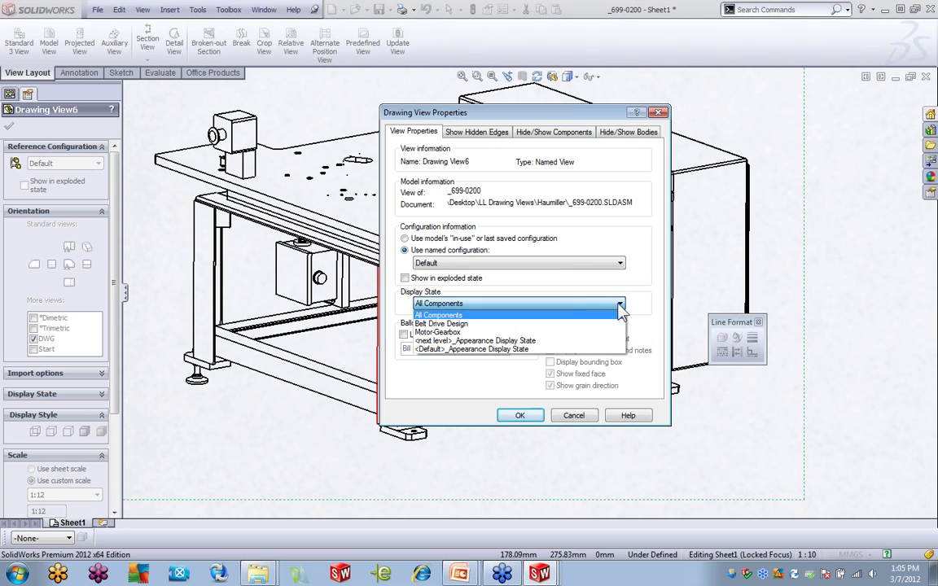
left_click(452, 324)
left_click(522, 416)
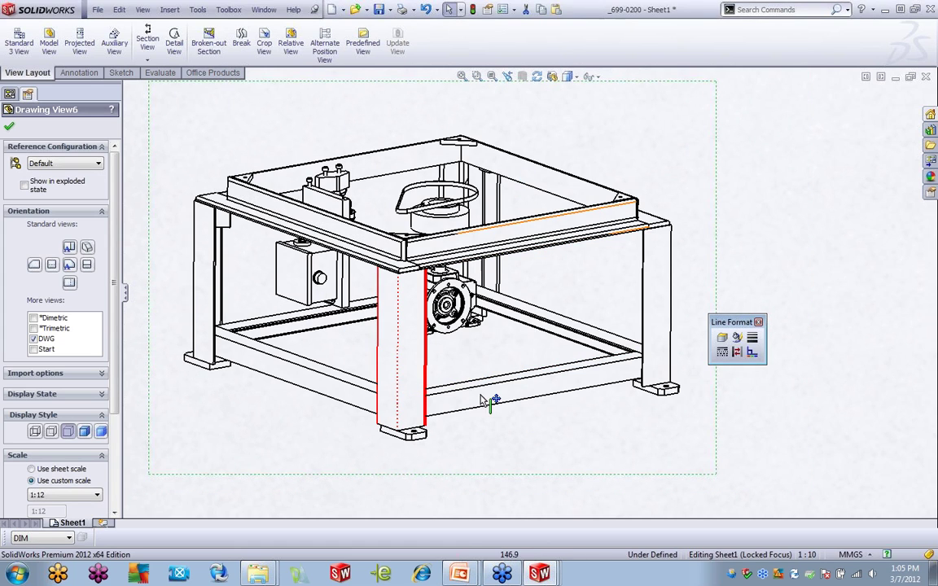
right_click(612, 146)
left_click(651, 315)
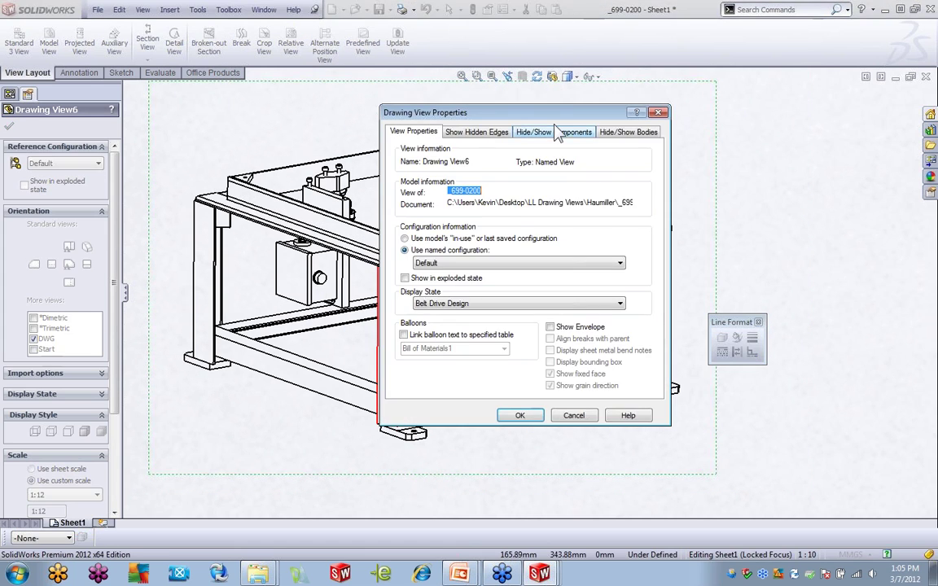
left_click_drag(544, 113, 737, 113)
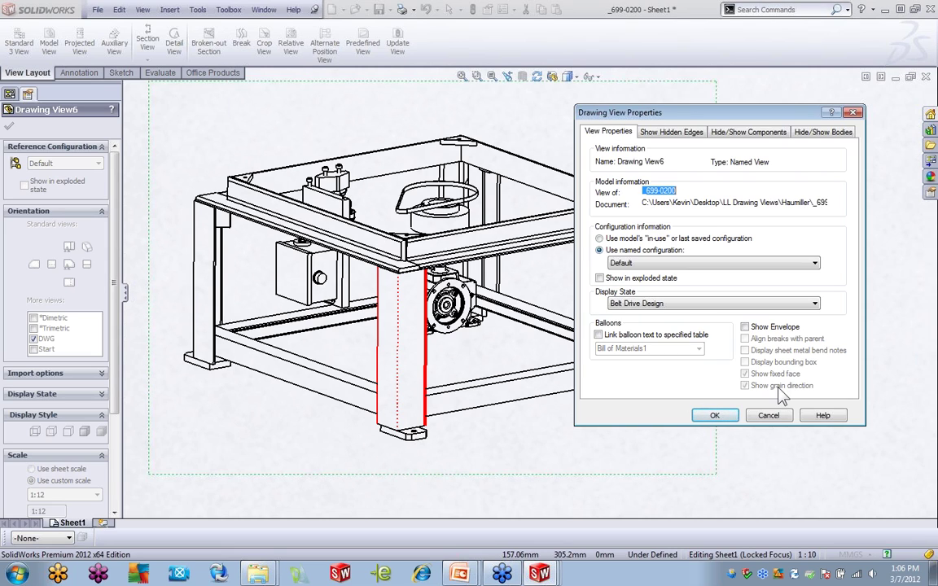
left_click(769, 416)
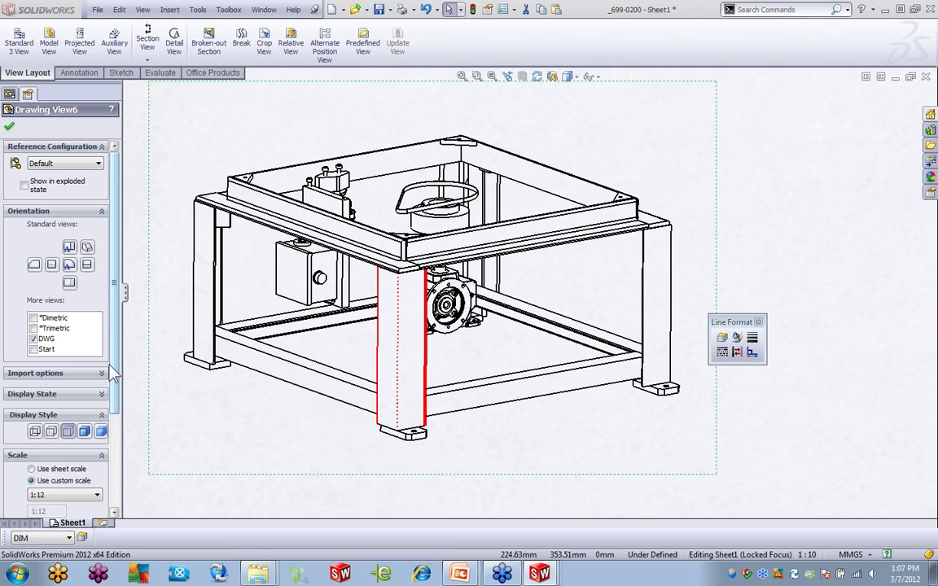
left_click_drag(116, 364, 112, 436)
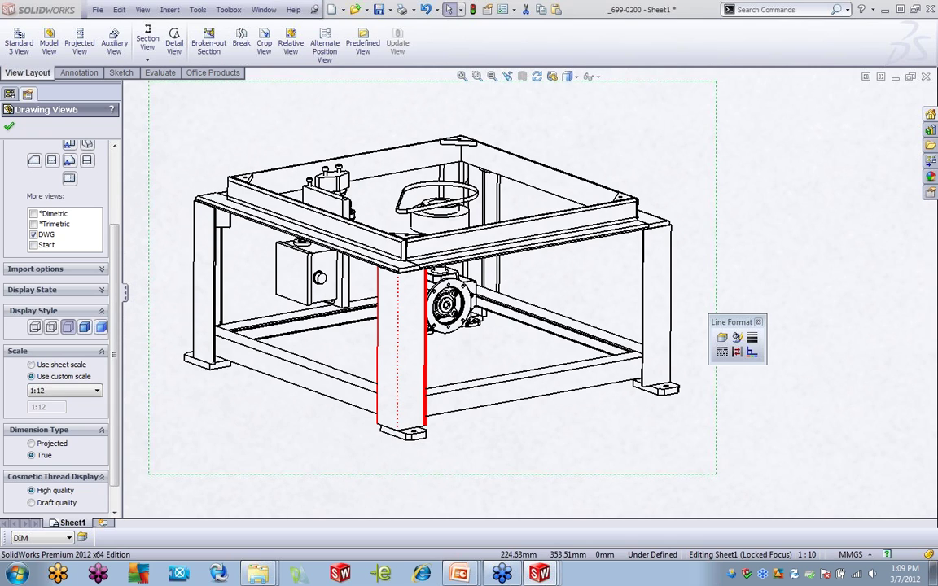
left_click(874, 10)
left_click(844, 24)
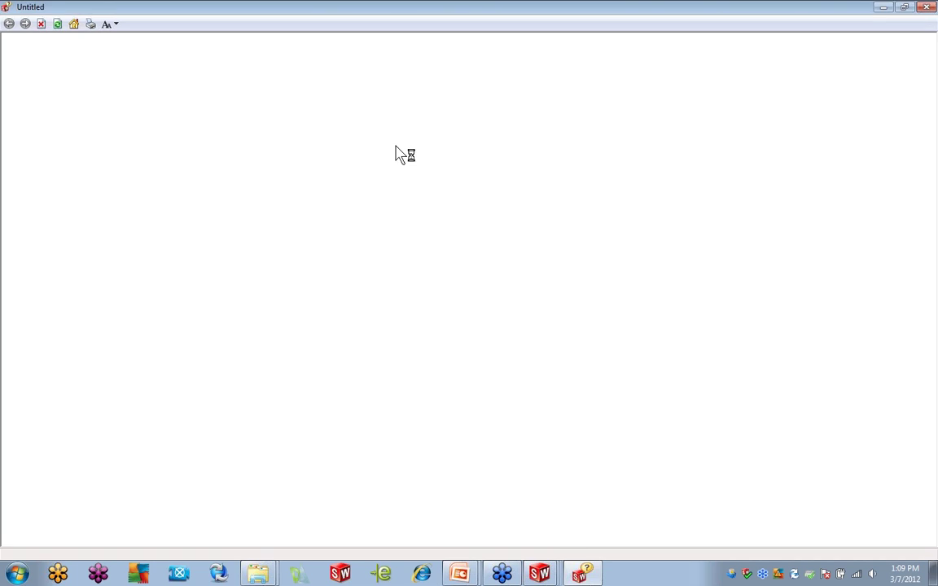
left_click(802, 65)
type("fore")
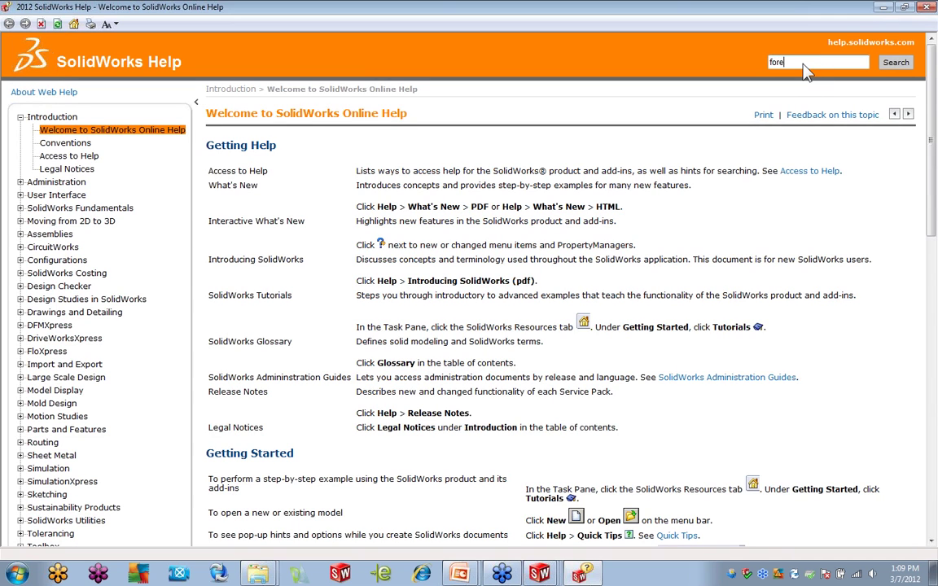
type("shortnee")
key("BackSpace")
type("d")
key("Return")
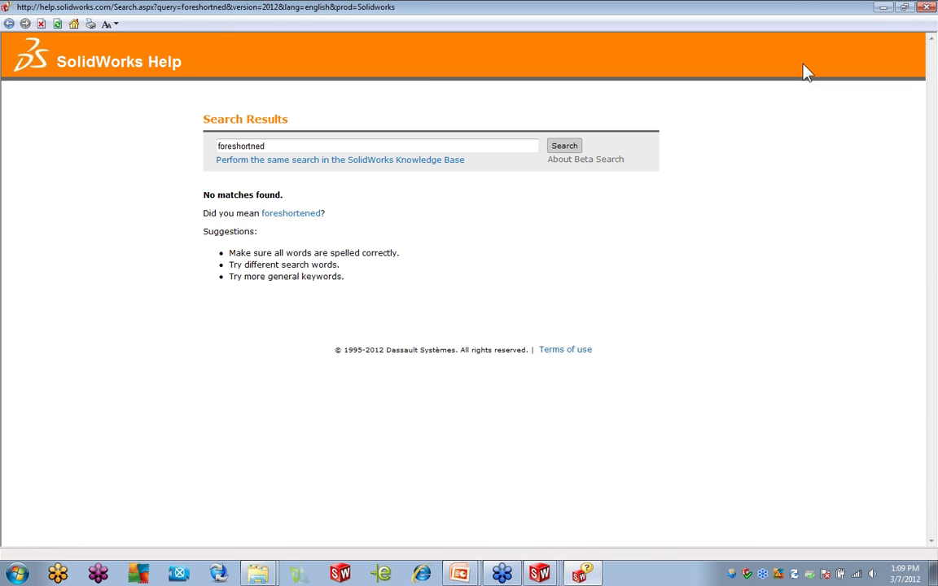
left_click(289, 214)
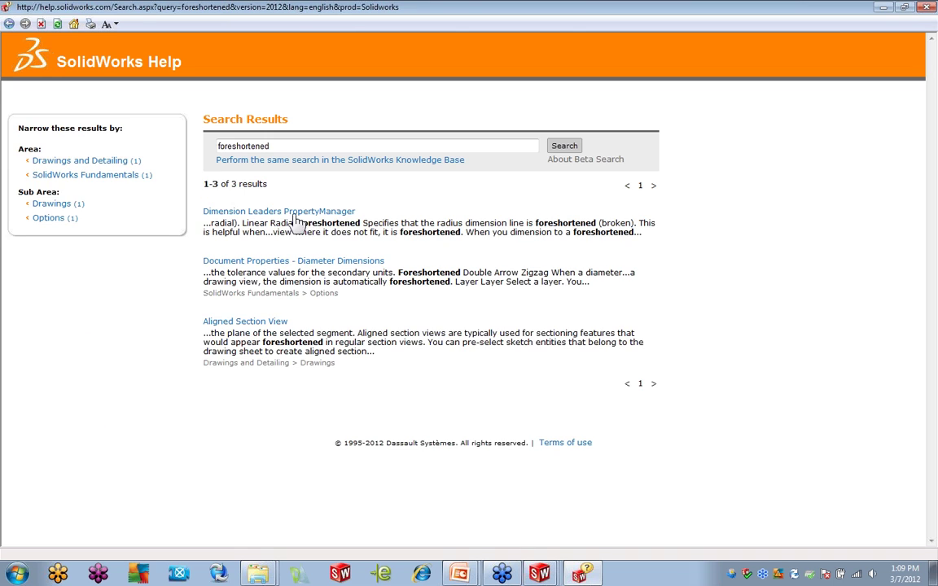
left_click(294, 212)
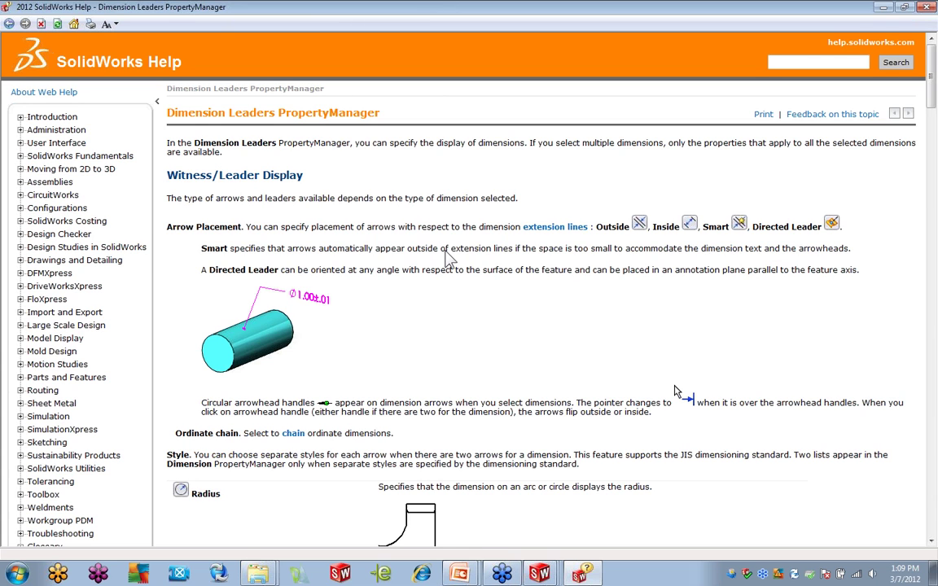
scroll(462, 285, "down", 3)
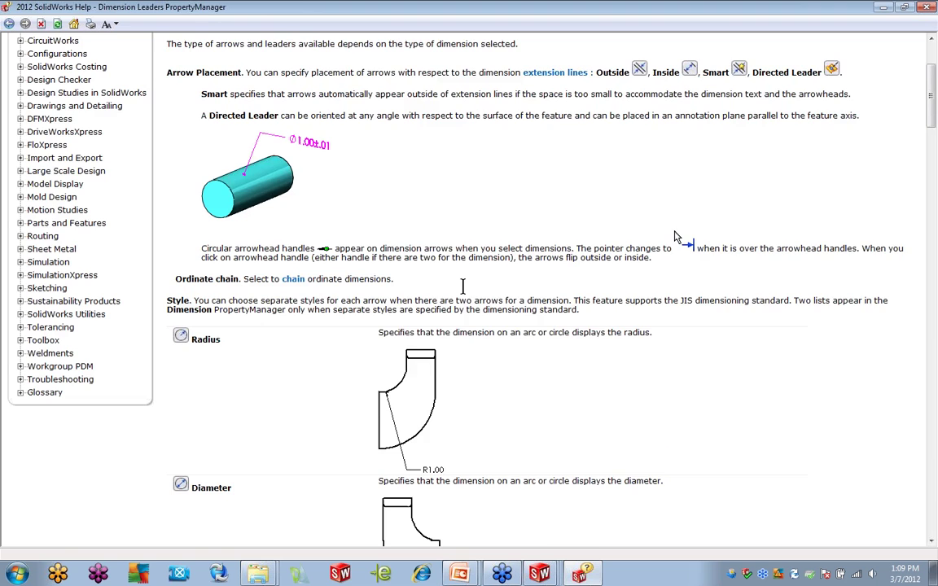
scroll(462, 285, "down", 3)
scroll(518, 326, "down", 6)
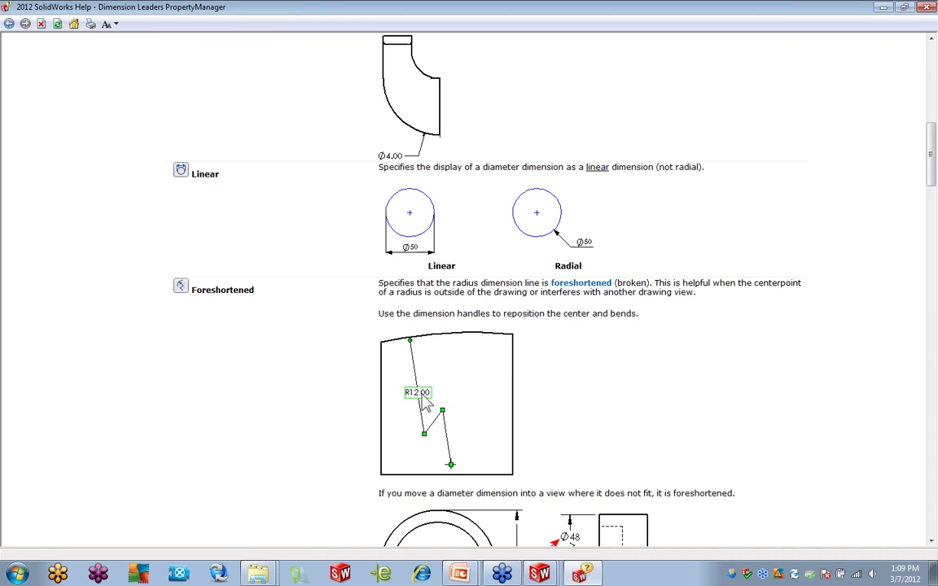
scroll(536, 389, "down", 3)
scroll(537, 394, "down", 3)
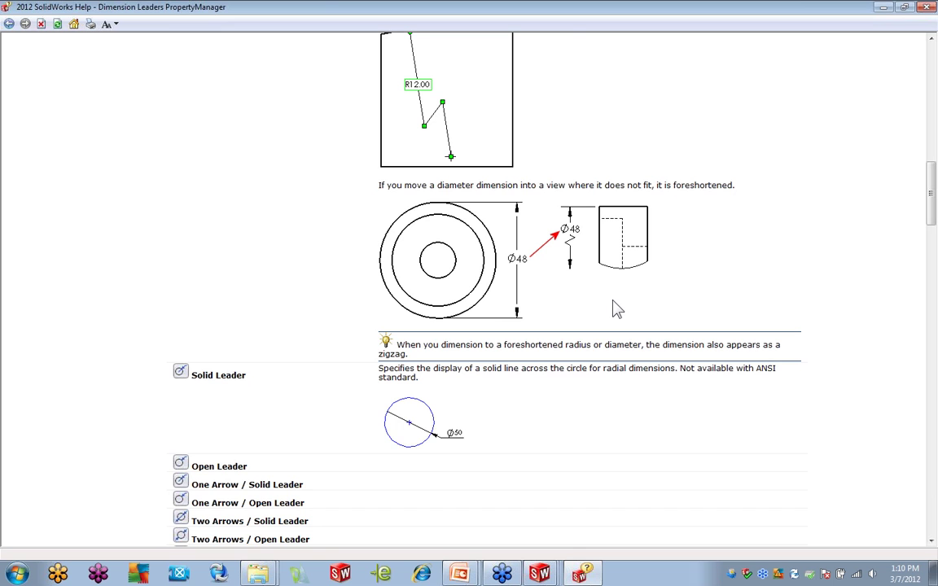
scroll(616, 308, "up", 5)
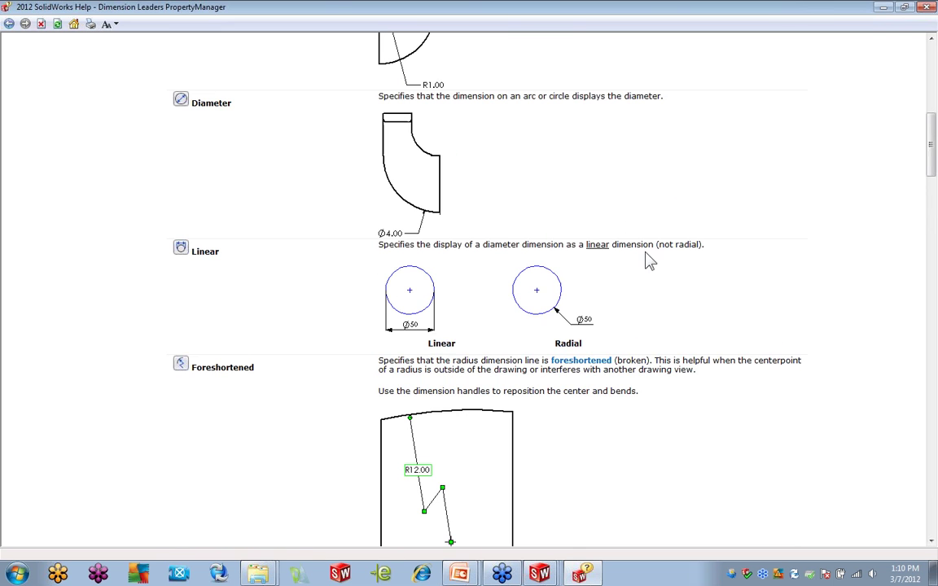
left_click(932, 9)
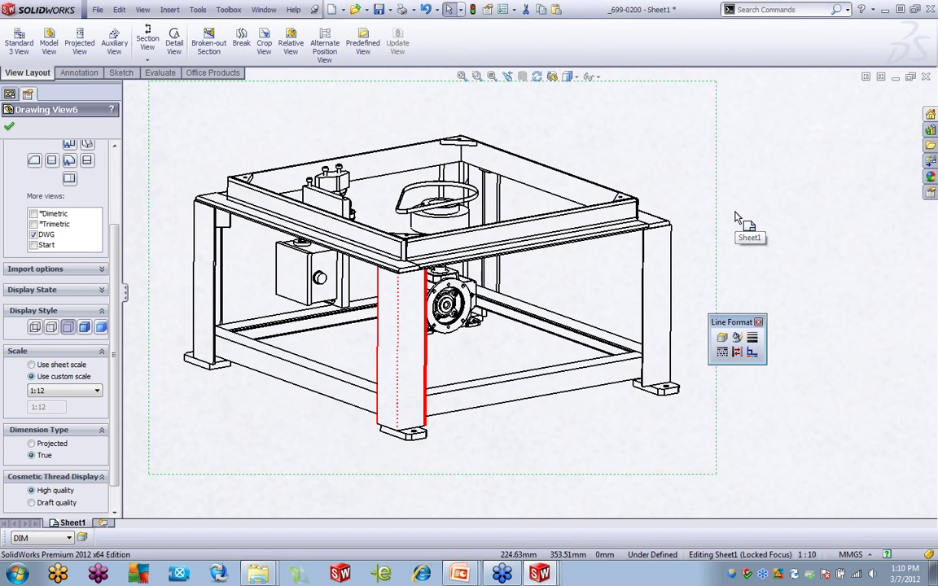